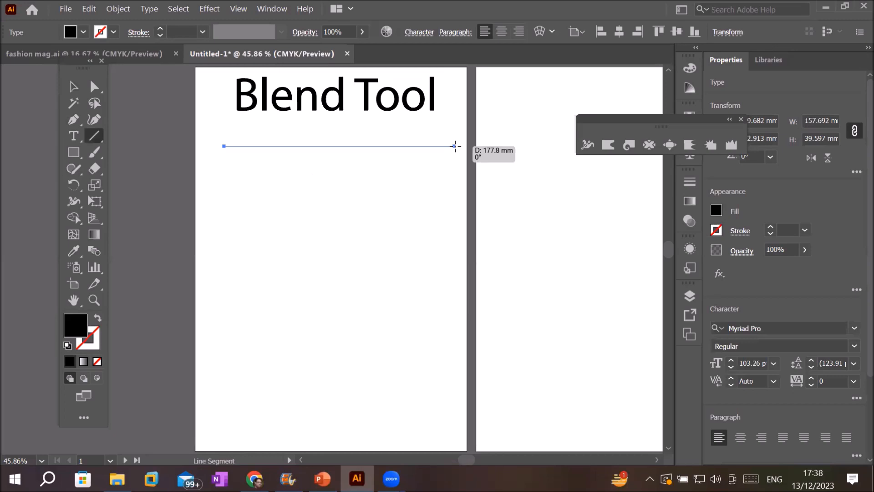
Draw a horizontal line about 178.5 mm long below the Blend Tool title and give it a 9 pt black stroke.
{"action": "left_click_drag", "start_coordinate": [454, 146], "coordinate": [455, 146]}
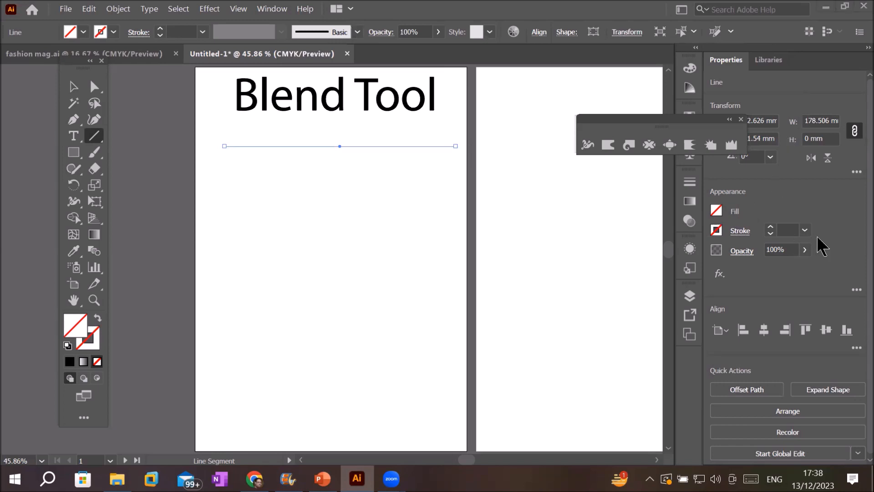
{"action": "left_click", "coordinate": [771, 228]}
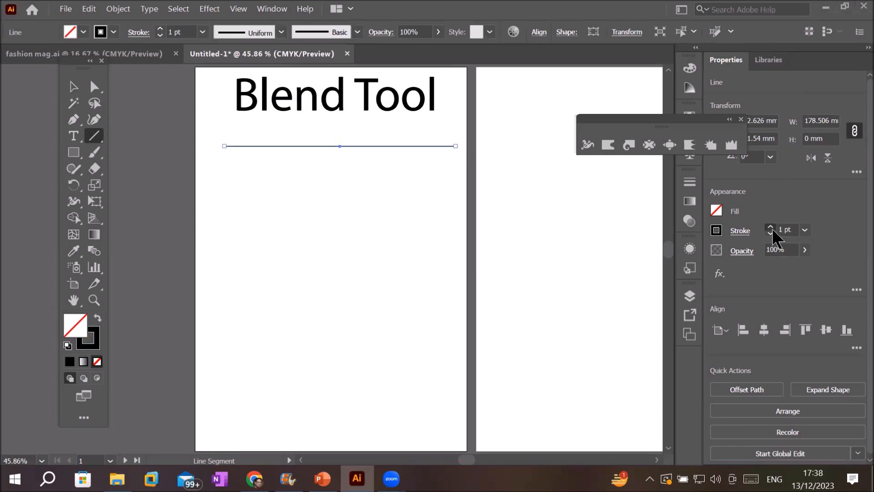
{"action": "left_click", "coordinate": [770, 227]}
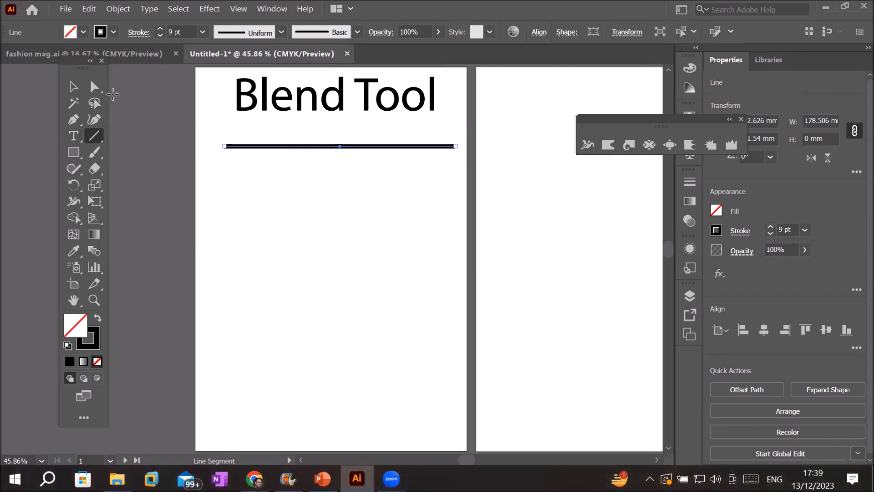
Duplicate the line about 216 mm below the original, near the page's lower edge, and colour the copy's stroke red.
{"action": "left_click", "coordinate": [73, 87]}
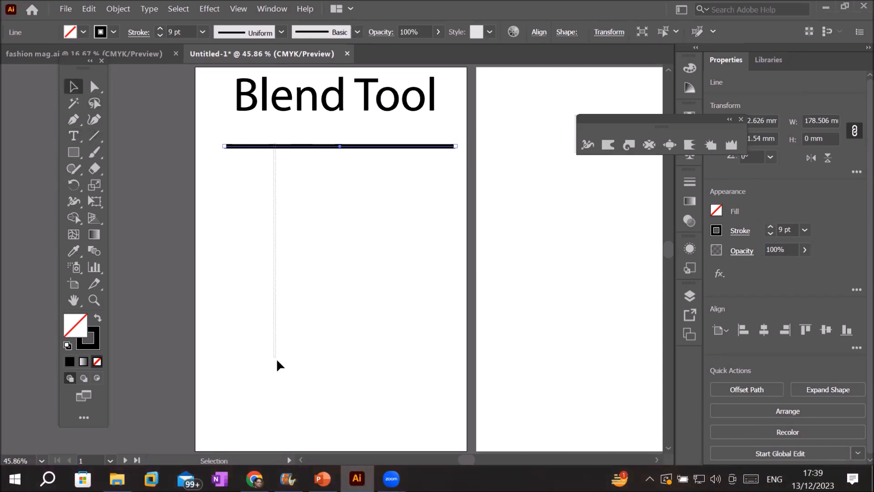
{"action": "left_click_drag", "start_coordinate": [351, 146], "coordinate": [360, 426]}
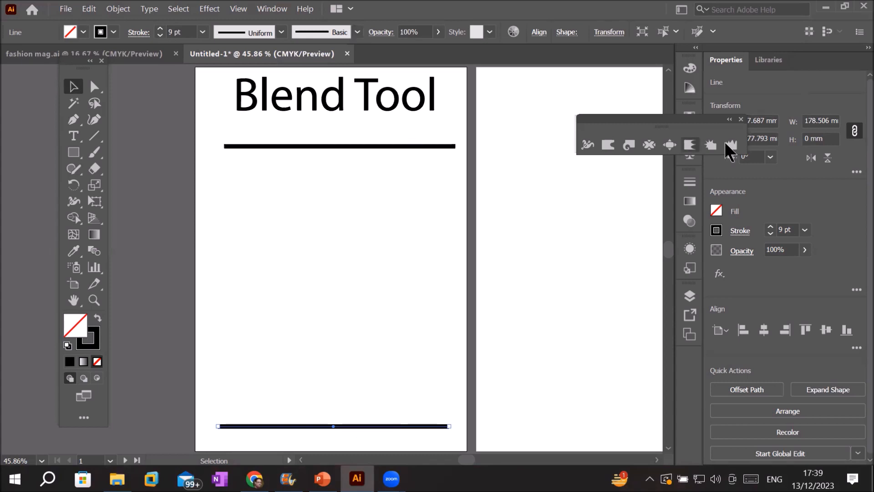
{"action": "left_click", "coordinate": [716, 230]}
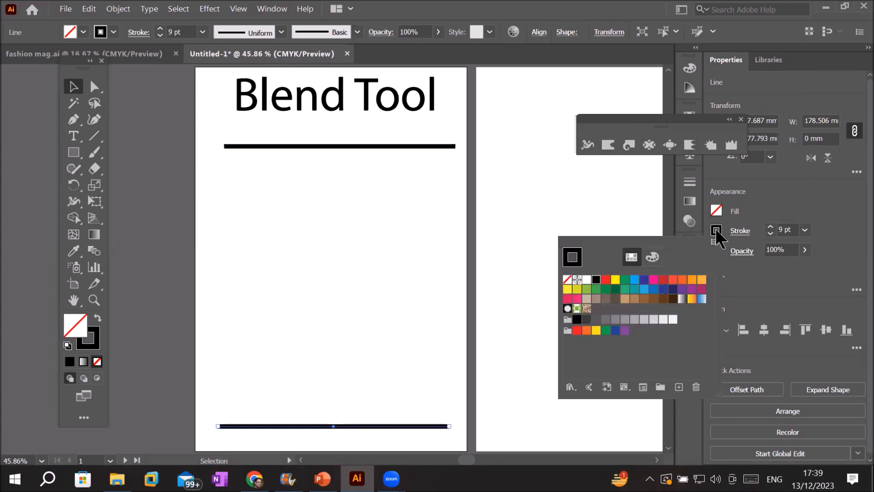
{"action": "left_click", "coordinate": [606, 280]}
{"action": "left_click", "coordinate": [75, 90]}
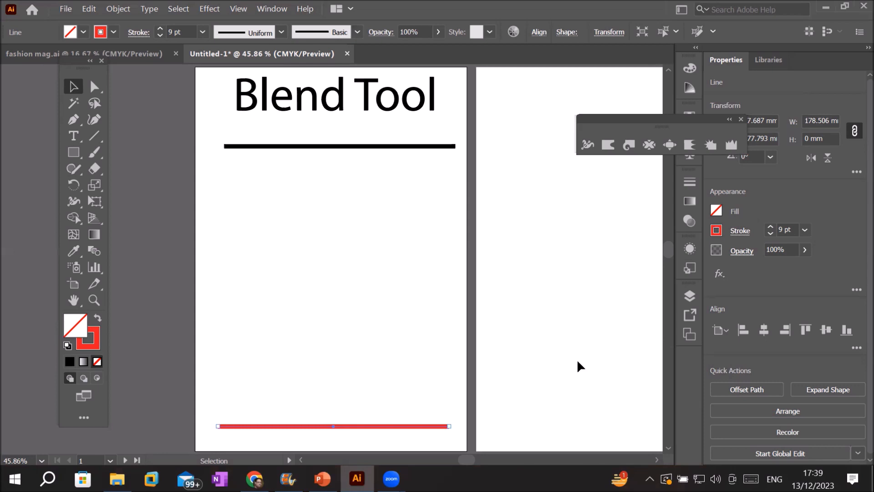
Blend the red line with the black line using the Blend tool.
{"action": "left_click", "coordinate": [89, 249]}
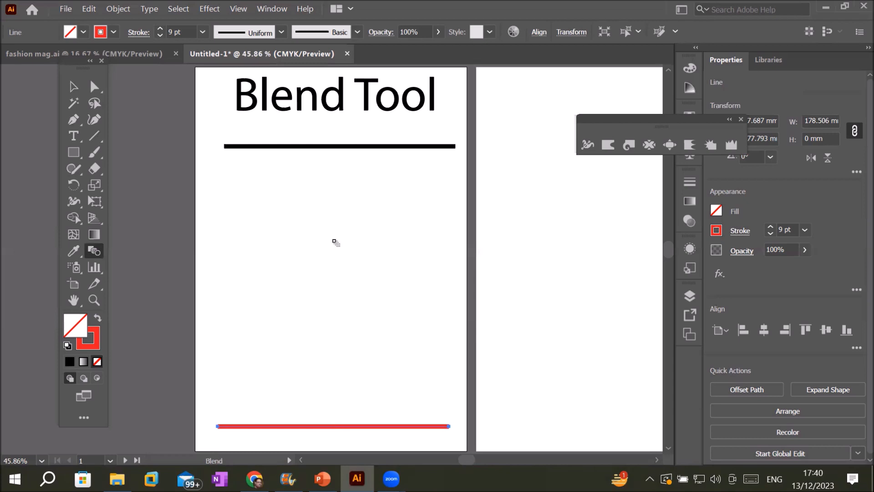
{"action": "left_click", "coordinate": [349, 145]}
{"action": "left_click", "coordinate": [350, 147]}
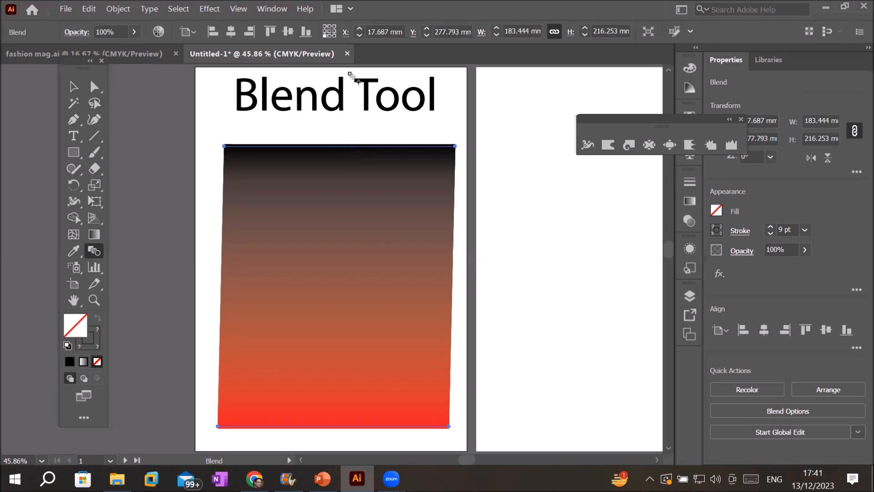
Open the Blend Options for the blended lines and change the spacing to Specified Steps.
{"action": "double_click", "coordinate": [93, 253]}
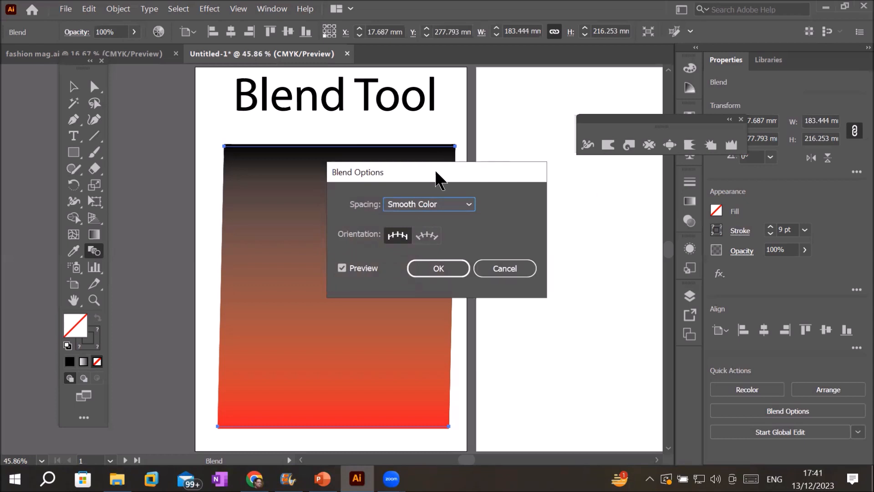
{"action": "left_click", "coordinate": [457, 203]}
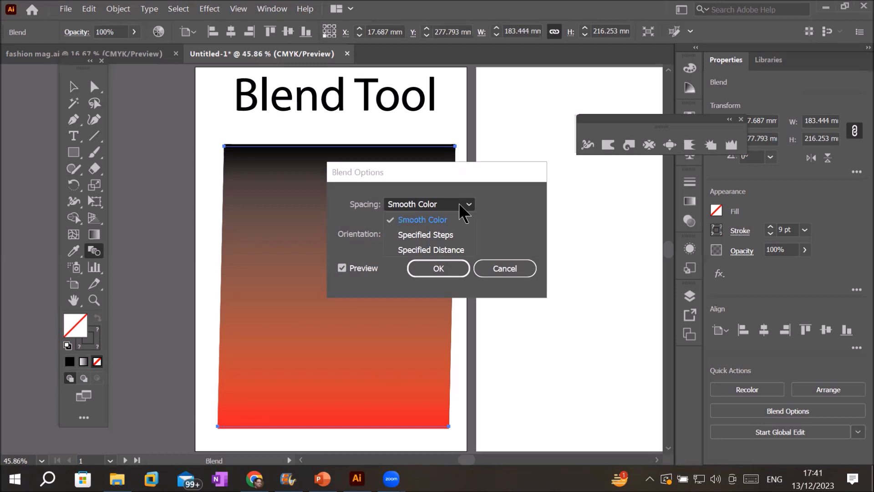
{"action": "left_click", "coordinate": [455, 236]}
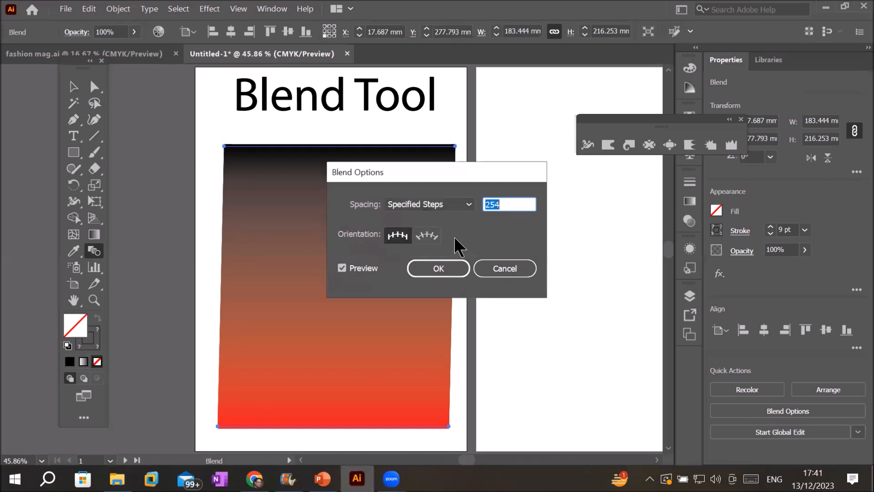
Gradually lower the number of specified blend steps to 1 with the preview on.
{"action": "left_click", "coordinate": [526, 202]}
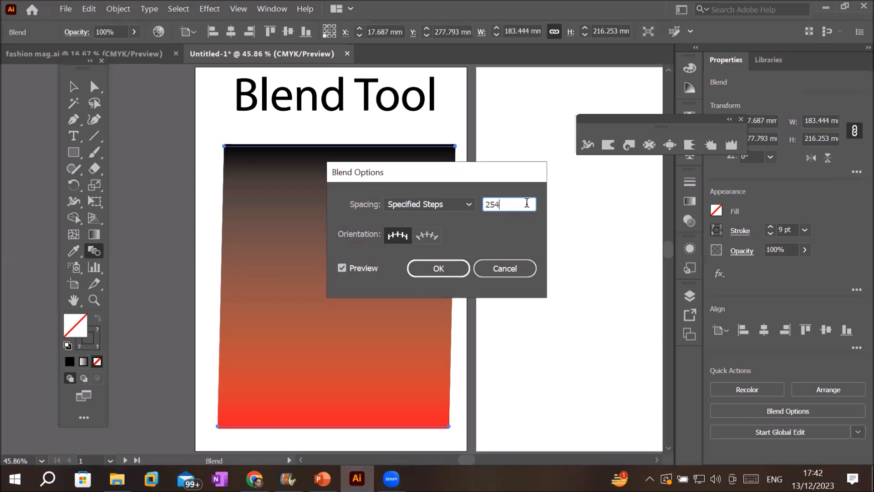
{"action": "key", "text": "Down"}
{"action": "key", "text": "Down"}
{"action": "key", "text": "Down"}
{"action": "key", "text": "Down"}
{"action": "key", "text": "Down"}
{"action": "key", "text": "Down"}
{"action": "key", "text": "Down"}
{"action": "key", "text": "Down"}
{"action": "key", "text": "Down"}
{"action": "key", "text": "Down"}
{"action": "key", "text": "Down"}
{"action": "key", "text": "Down"}
{"action": "key", "text": "Down"}
{"action": "key", "text": "Down"}
{"action": "key", "text": "Down"}
{"action": "key", "text": "Down"}
{"action": "key", "text": "Down"}
{"action": "key", "text": "Down"}
{"action": "key", "text": "Down"}
{"action": "key", "text": "Down"}
{"action": "key", "text": "Down"}
{"action": "key", "text": "Down"}
{"action": "key", "text": "Down"}
{"action": "key", "text": "Down"}
{"action": "key", "text": "Down"}
{"action": "key", "text": "Down"}
{"action": "key", "text": "Down"}
{"action": "key", "text": "Down"}
{"action": "key", "text": "Down"}
{"action": "key", "text": "Down"}
{"action": "key", "text": "Down"}
{"action": "key", "text": "Down"}
{"action": "key", "text": "Down"}
{"action": "key", "text": "Down"}
{"action": "key", "text": "Down"}
{"action": "key", "text": "Down"}
{"action": "key", "text": "Down"}
{"action": "key", "text": "Down"}
{"action": "key", "text": "Down"}
{"action": "key", "text": "Down"}
{"action": "key", "text": "Down"}
{"action": "key", "text": "Down"}
{"action": "key", "text": "Down"}
{"action": "key", "text": "Down"}
{"action": "key", "text": "Down"}
{"action": "key", "text": "Down"}
{"action": "key", "text": "Down"}
{"action": "key", "text": "Down"}
{"action": "key", "text": "Down"}
{"action": "key", "text": "Down"}
{"action": "key", "text": "Down"}
{"action": "key", "text": "Down"}
{"action": "key", "text": "Down"}
{"action": "key", "text": "Down"}
{"action": "key", "text": "Down"}
{"action": "key", "text": "Down"}
{"action": "key", "text": "Down"}
{"action": "key", "text": "Down"}
{"action": "key", "text": "Down"}
{"action": "key", "text": "Down"}
{"action": "key", "text": "Down"}
{"action": "key", "text": "Down"}
{"action": "key", "text": "Down"}
{"action": "key", "text": "Down"}
{"action": "key", "text": "Down"}
{"action": "key", "text": "Down"}
{"action": "key", "text": "Down"}
{"action": "key", "text": "Down"}
{"action": "key", "text": "Down"}
{"action": "key", "text": "Down"}
{"action": "key", "text": "Down"}
{"action": "key", "text": "Down"}
{"action": "key", "text": "Down"}
{"action": "key", "text": "Down"}
{"action": "key", "text": "Down"}
{"action": "key", "text": "Down"}
{"action": "key", "text": "Down"}
{"action": "key", "text": "Down"}
{"action": "key", "text": "Down"}
{"action": "key", "text": "Down"}
{"action": "key", "text": "Down"}
{"action": "key", "text": "Down"}
{"action": "key", "text": "Down"}
{"action": "key", "text": "Down"}
{"action": "key", "text": "Down"}
{"action": "key", "text": "Down"}
{"action": "key", "text": "Down"}
{"action": "key", "text": "Down"}
{"action": "key", "text": "Down"}
{"action": "key", "text": "Down"}
{"action": "key", "text": "Down"}
{"action": "key", "text": "Down"}
{"action": "key", "text": "Down"}
{"action": "key", "text": "Down"}
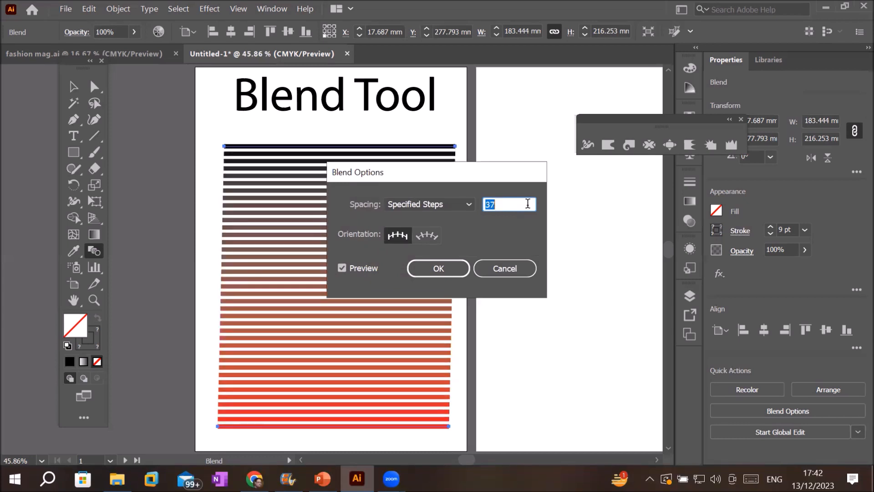
{"action": "key", "text": "Down"}
{"action": "key", "text": "Down"}
{"action": "key", "text": "Down"}
{"action": "key", "text": "Down"}
{"action": "key", "text": "Down"}
{"action": "key", "text": "Down"}
{"action": "key", "text": "Down"}
{"action": "key", "text": "Down"}
{"action": "key", "text": "Down"}
{"action": "key", "text": "Down"}
{"action": "key", "text": "Down"}
{"action": "key", "text": "Down"}
{"action": "key", "text": "Down"}
{"action": "key", "text": "Down"}
{"action": "key", "text": "Down"}
{"action": "key", "text": "Down"}
{"action": "key", "text": "Down"}
{"action": "key", "text": "Down"}
{"action": "key", "text": "Down"}
{"action": "key", "text": "Down"}
{"action": "key", "text": "Down"}
{"action": "key", "text": "Down"}
{"action": "key", "text": "Down"}
{"action": "key", "text": "Down"}
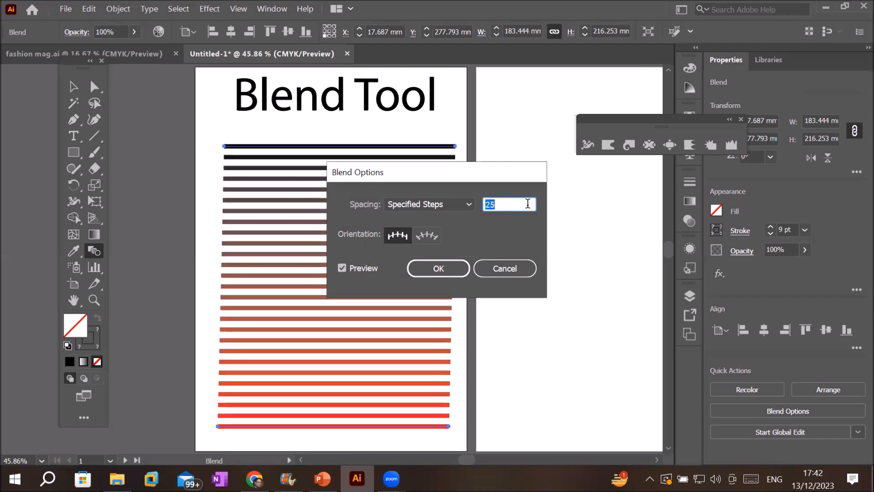
{"action": "key", "text": "Down"}
{"action": "key", "text": "Down"}
{"action": "key", "text": "Down"}
{"action": "key", "text": "Down"}
{"action": "key", "text": "Down"}
{"action": "key", "text": "Down"}
{"action": "key", "text": "Down"}
{"action": "key", "text": "Down"}
{"action": "key", "text": "Down"}
{"action": "key", "text": "Down"}
{"action": "key", "text": "Down"}
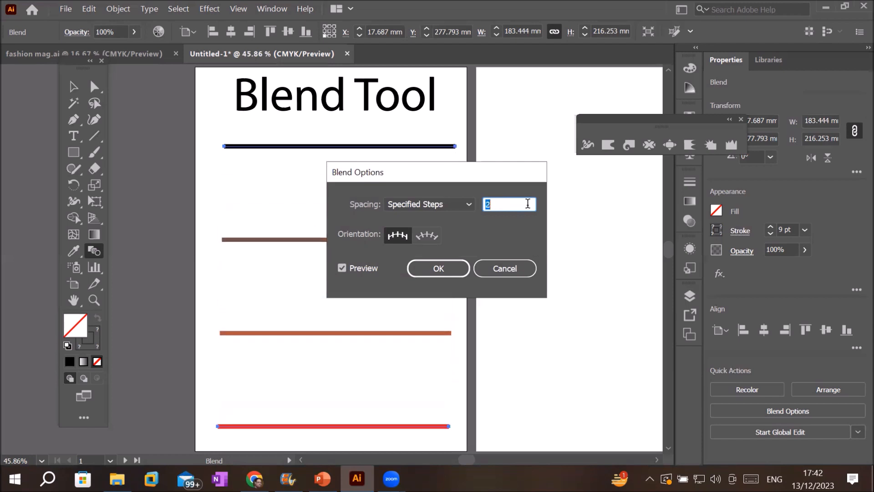
{"action": "key", "text": "Down"}
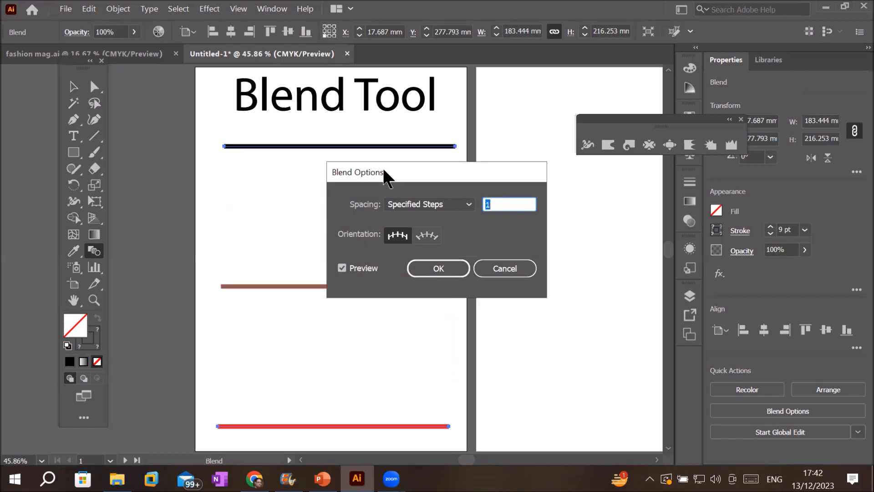
Move the Blend Options dialog off the lines and gradually raise the number of specified steps to 17.
{"action": "left_click_drag", "start_coordinate": [393, 171], "coordinate": [487, 191]}
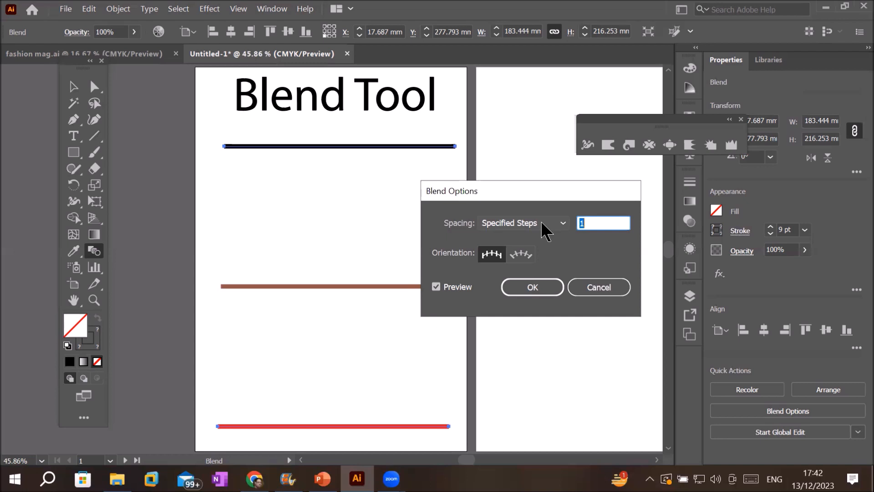
{"action": "key", "text": "Up"}
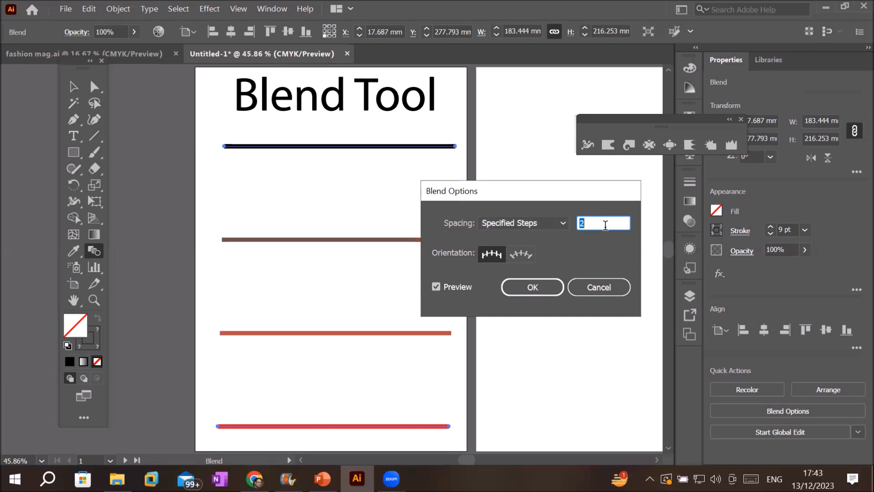
{"action": "key", "text": "Up"}
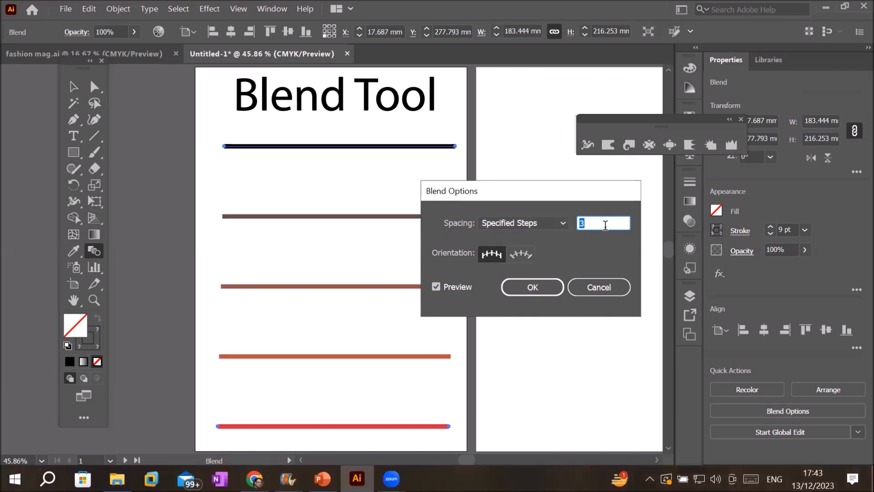
{"action": "key", "text": "Up"}
{"action": "key", "text": "Up"}
{"action": "key", "text": "Up"}
{"action": "key", "text": "Up"}
{"action": "key", "text": "Up"}
{"action": "key", "text": "Up"}
{"action": "key", "text": "Up"}
{"action": "key", "text": "Up"}
{"action": "key", "text": "Up"}
{"action": "key", "text": "Up"}
{"action": "key", "text": "Up"}
{"action": "key", "text": "Up"}
{"action": "key", "text": "Up"}
{"action": "key", "text": "Up"}
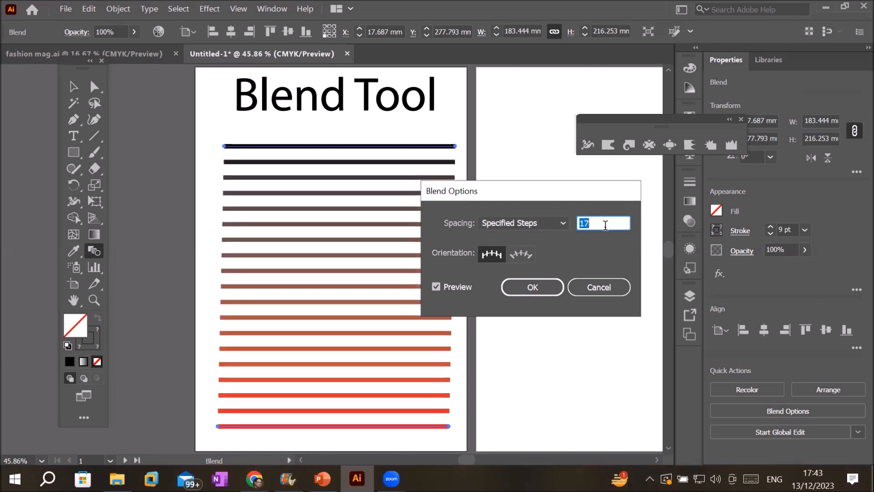
Lower the number of specified blend steps by a few, then raise it to 20.
{"action": "key", "text": "Down"}
{"action": "key", "text": "Down"}
{"action": "key", "text": "Down"}
{"action": "key", "text": "Up"}
{"action": "key", "text": "Up"}
{"action": "key", "text": "Up"}
{"action": "key", "text": "Up"}
{"action": "key", "text": "Up"}
{"action": "key", "text": "Up"}
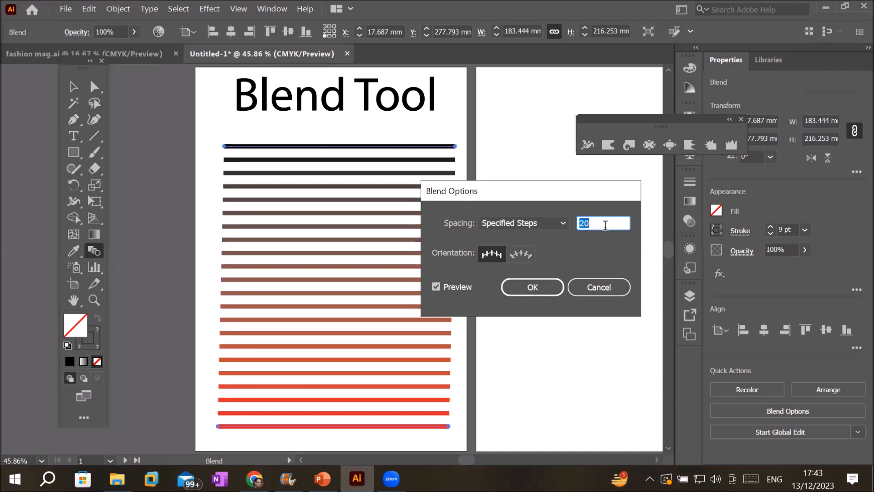
Preview the blend with Smooth Color spacing, then return the spacing to Specified Steps.
{"action": "left_click", "coordinate": [566, 223]}
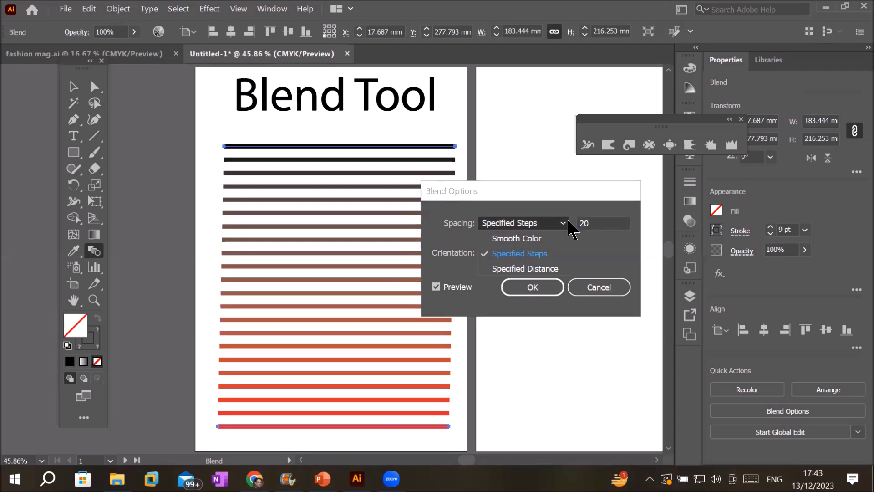
{"action": "left_click", "coordinate": [547, 240]}
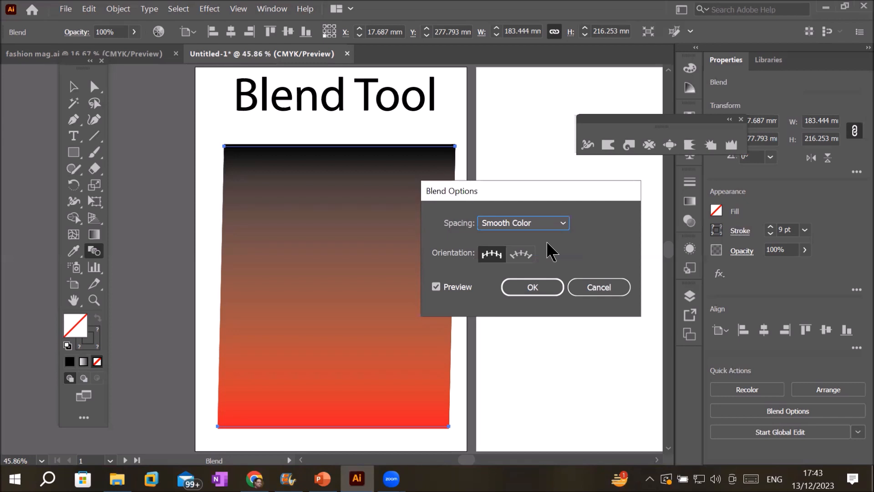
{"action": "left_click", "coordinate": [566, 223]}
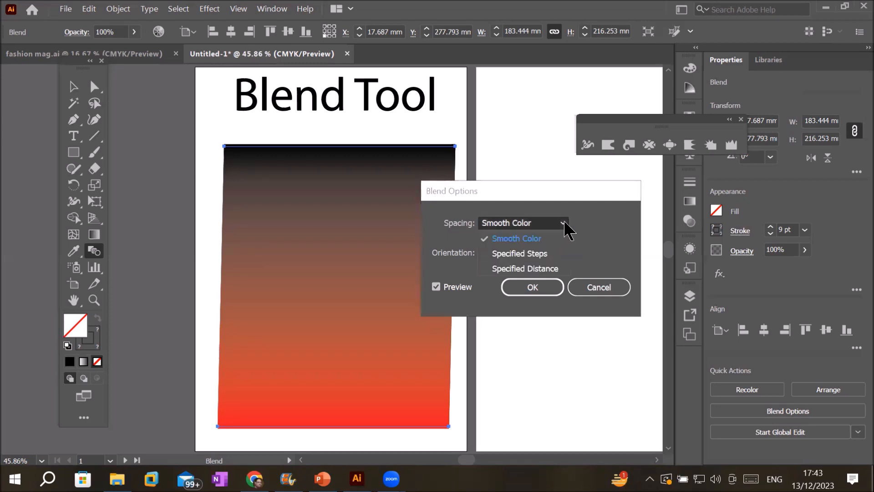
{"action": "left_click", "coordinate": [536, 253]}
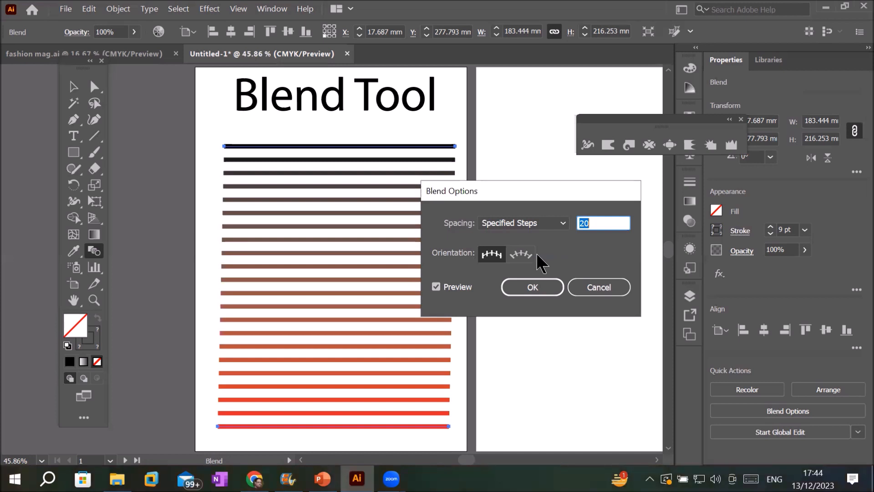
Change the blend spacing to Specified Distance, set the distance to .5 in and apply it.
{"action": "left_click", "coordinate": [561, 223]}
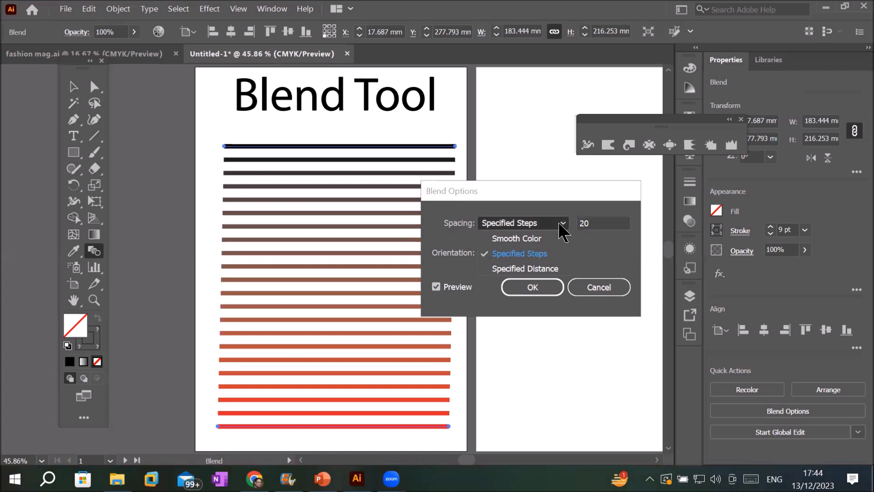
{"action": "left_click", "coordinate": [543, 269]}
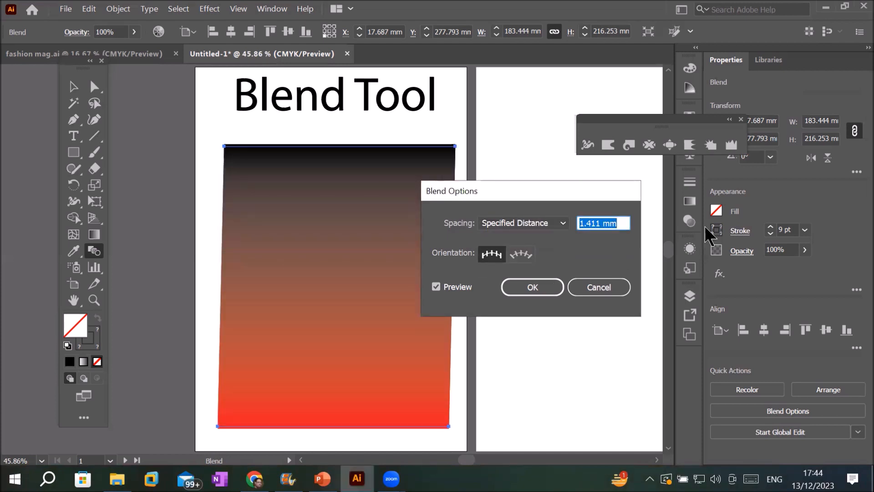
{"action": "left_click", "coordinate": [625, 222]}
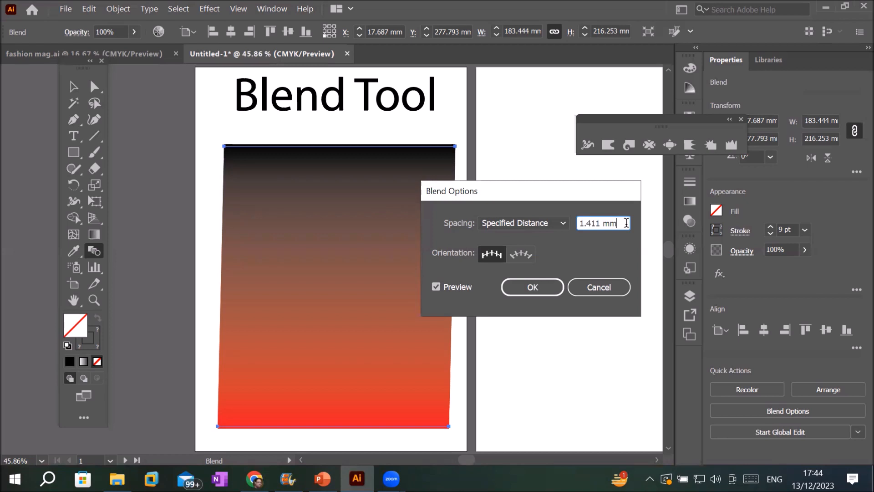
{"action": "left_click_drag", "start_coordinate": [627, 223], "coordinate": [522, 222]}
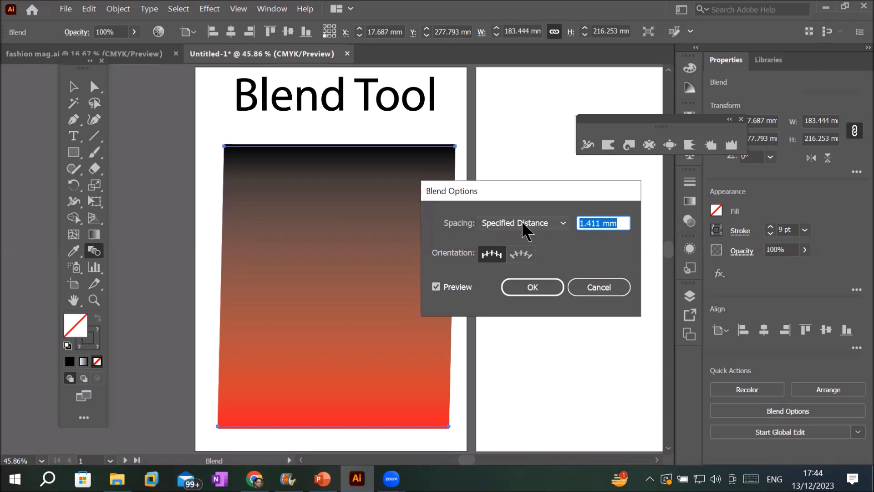
{"action": "type", "text": ".5 in"}
{"action": "key", "text": "Return"}
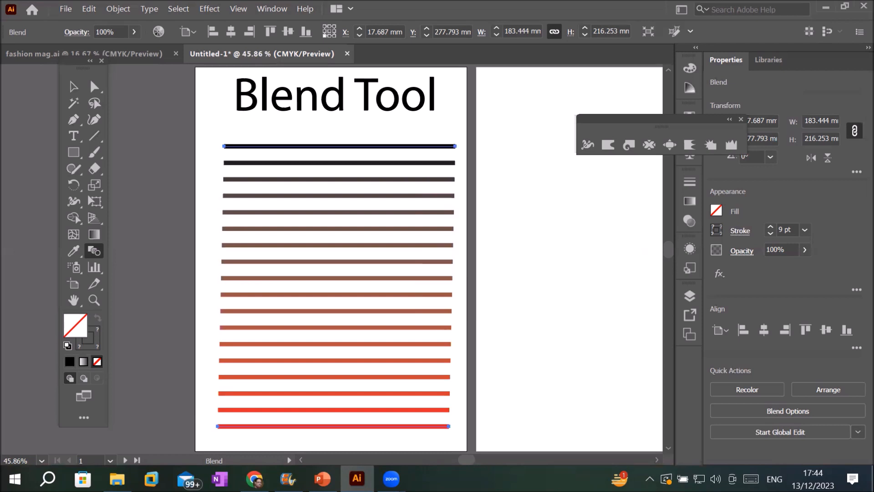
Reopen the Blend Options, preview Smooth Color spacing, and then switch the spacing to Specified Steps.
{"action": "double_click", "coordinate": [95, 251]}
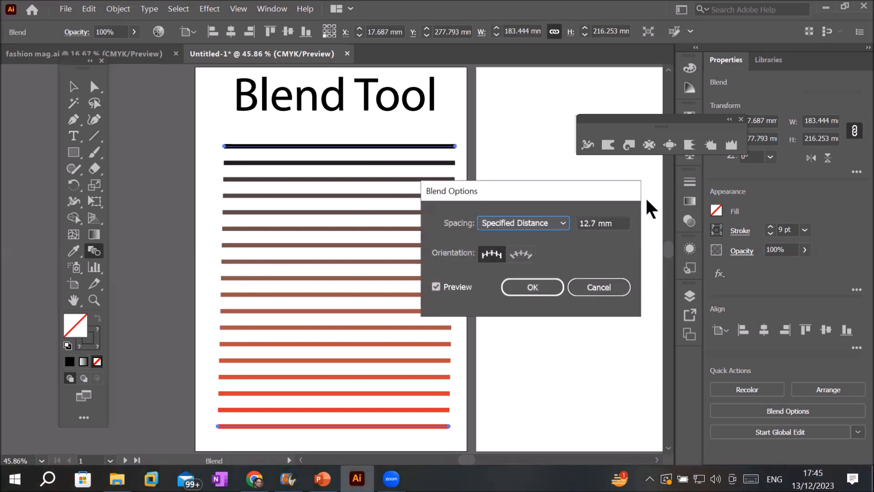
{"action": "left_click", "coordinate": [537, 220]}
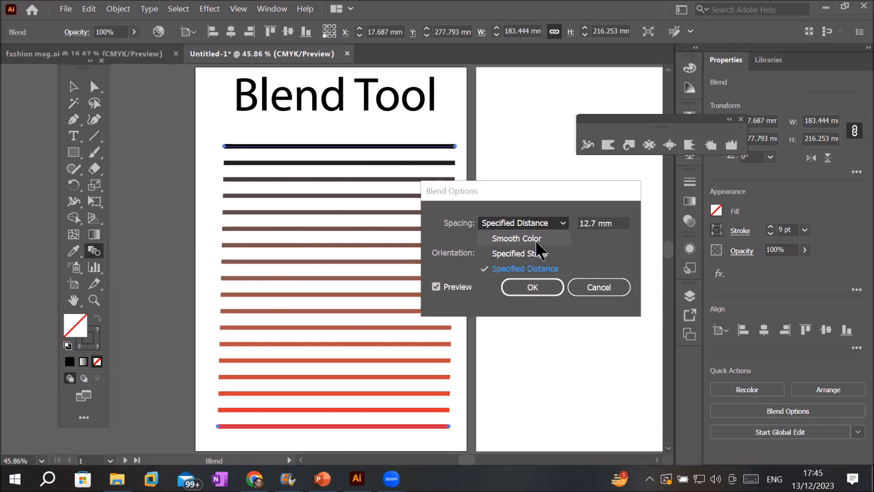
{"action": "left_click", "coordinate": [536, 240]}
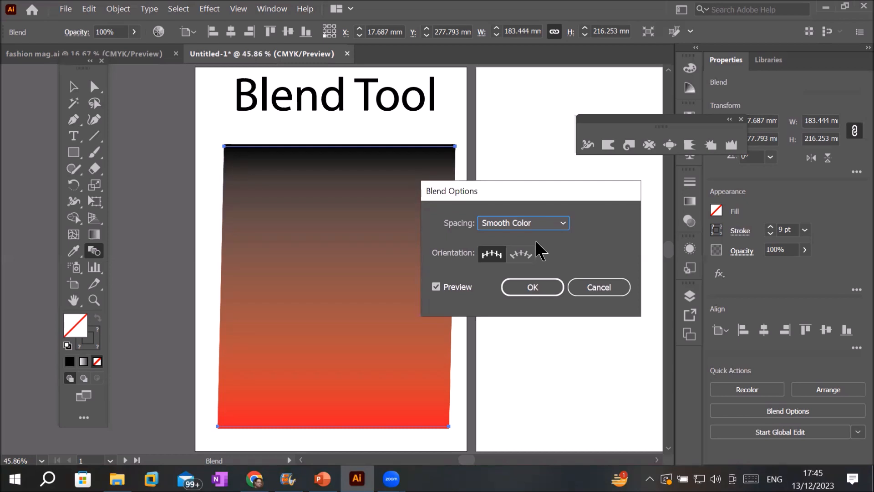
{"action": "left_click", "coordinate": [566, 224]}
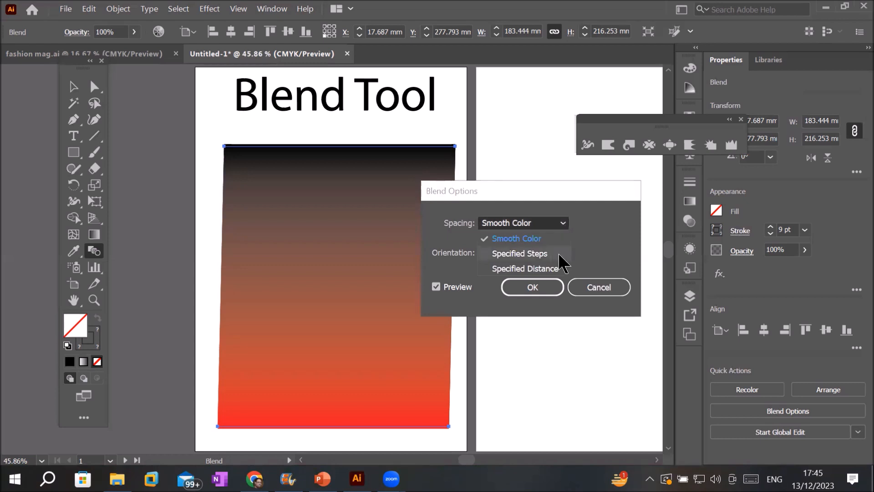
{"action": "left_click", "coordinate": [519, 253]}
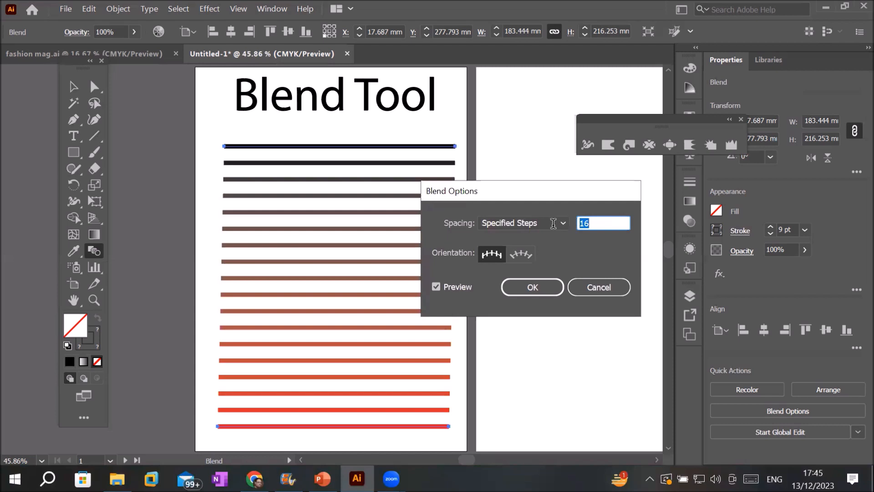
Set the number of specified blend steps to 500 and raise it further to 512.
{"action": "left_click", "coordinate": [610, 225]}
{"action": "double_click", "coordinate": [582, 224]}
{"action": "type", "text": "5"}
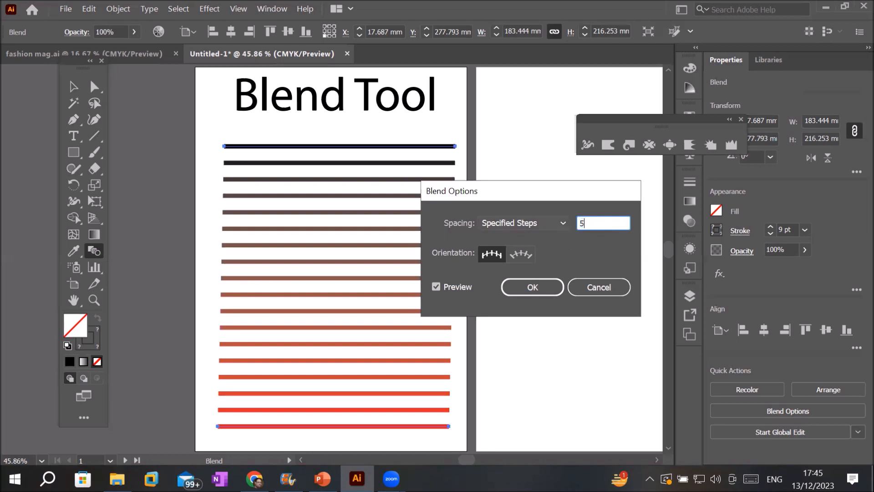
{"action": "type", "text": "00"}
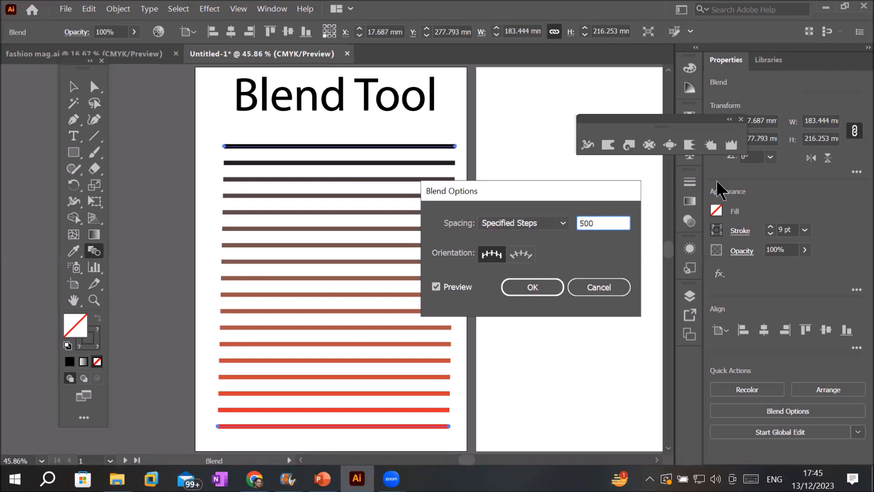
{"action": "scroll", "coordinate": [614, 223], "scroll_direction": "up", "scroll_amount": 12}
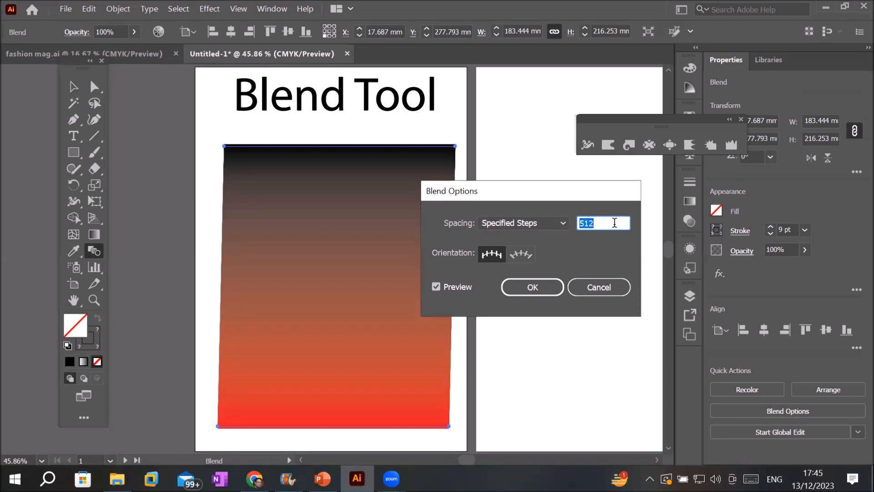
Set the number of specified blend steps to 999 and increase it to 1000.
{"action": "type", "text": "9999"}
{"action": "key", "text": "BackSpace"}
{"action": "key", "text": "Up"}
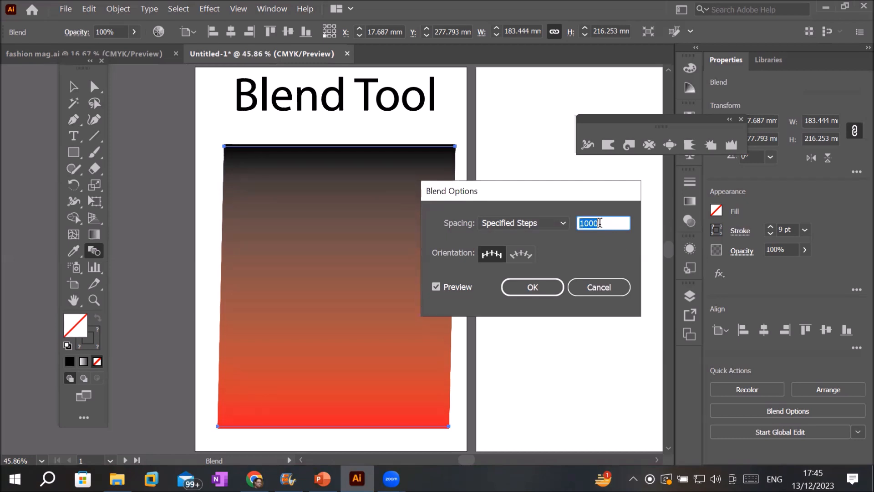
Set the number of specified blend steps to 1 and apply the blend options.
{"action": "left_click", "coordinate": [616, 222]}
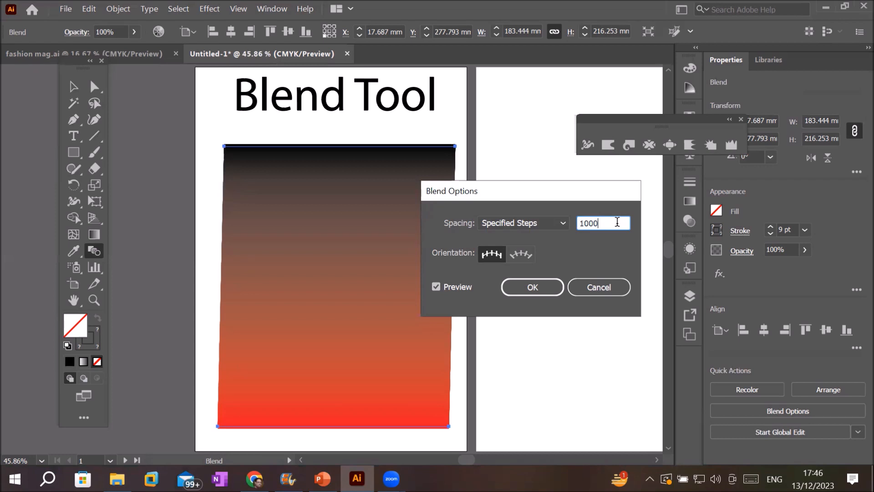
{"action": "key", "text": "ctrl+a"}
{"action": "type", "text": "1"}
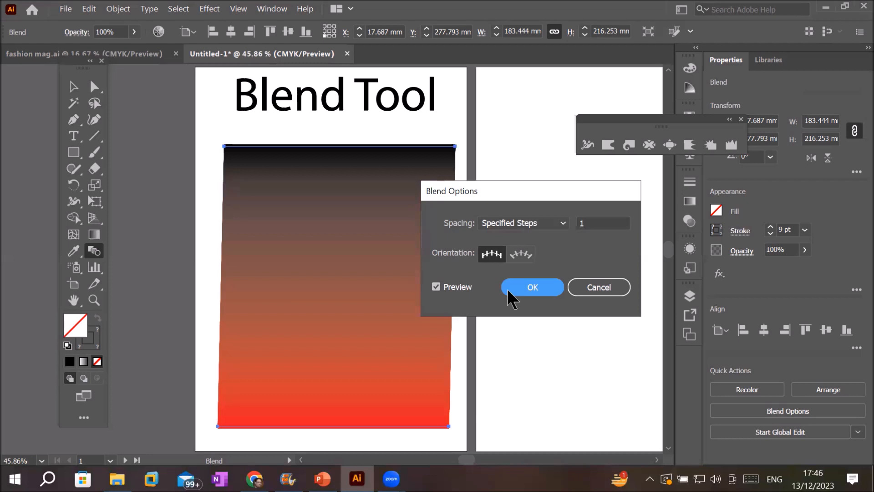
{"action": "left_click", "coordinate": [507, 288]}
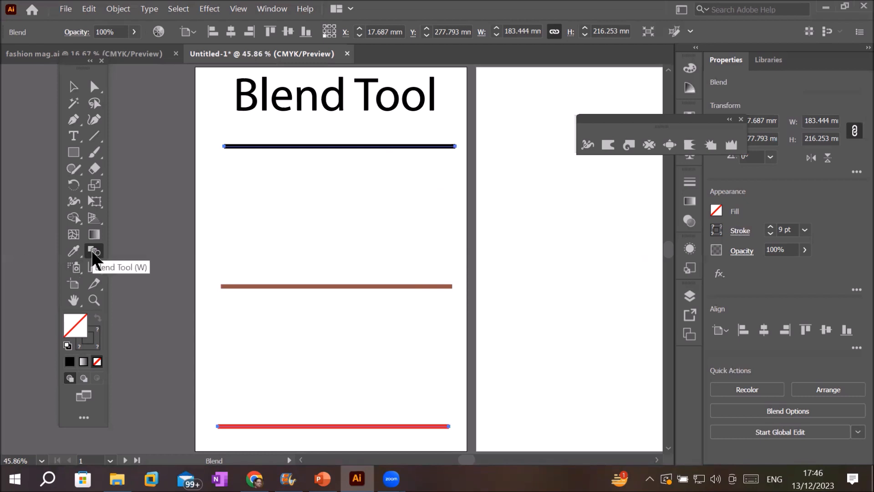
Open the Blend Options for the selected blend again and view the available spacing choices.
{"action": "left_click", "coordinate": [116, 9]}
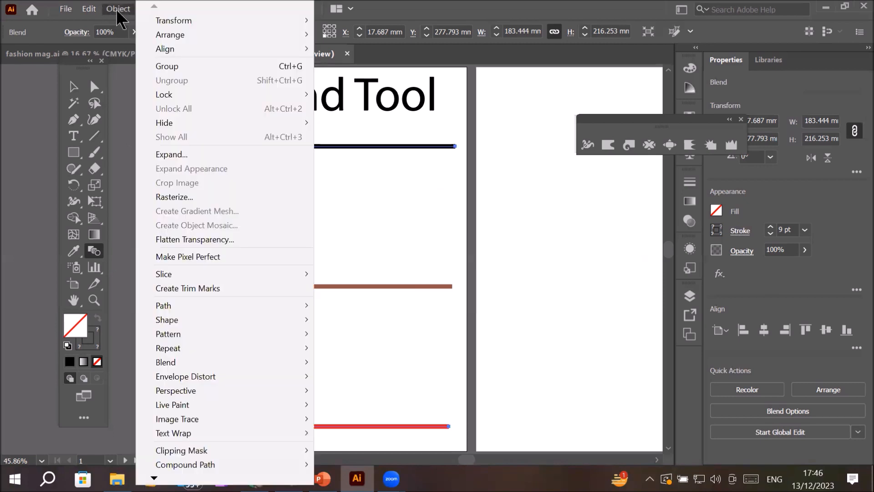
{"action": "mouse_move", "coordinate": [273, 362]}
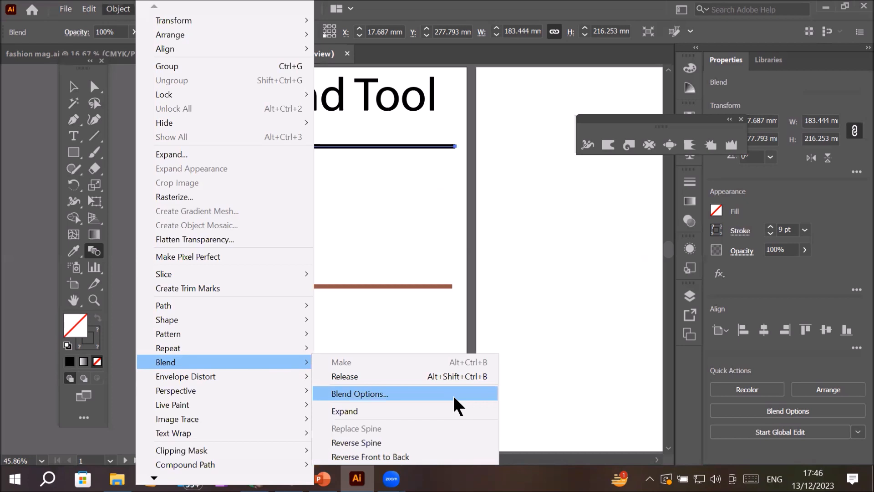
{"action": "left_click", "coordinate": [454, 394]}
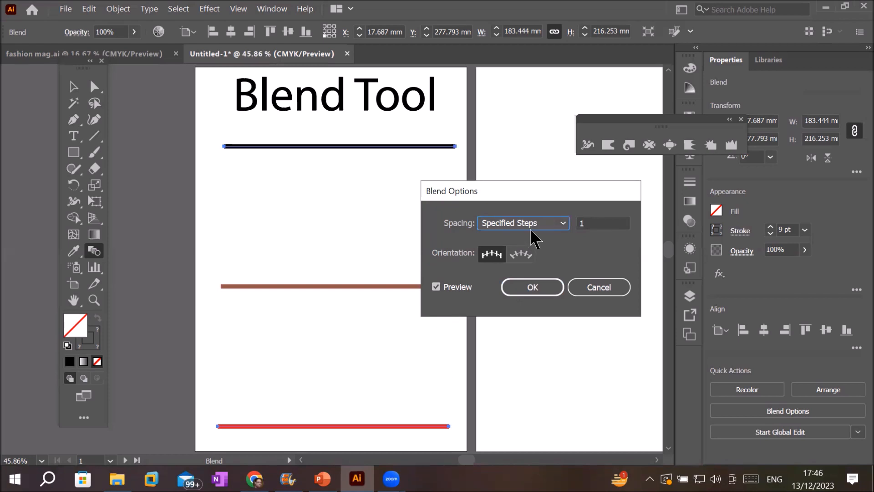
{"action": "left_click", "coordinate": [547, 222]}
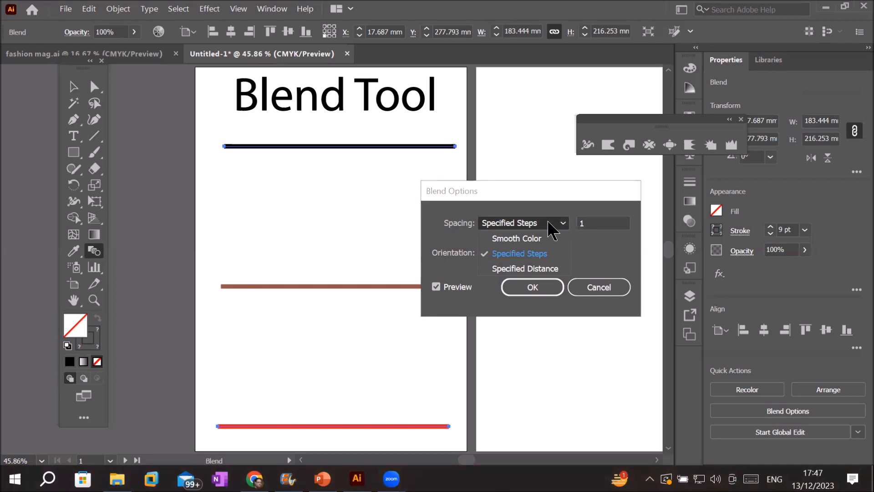
{"action": "left_click", "coordinate": [607, 222]}
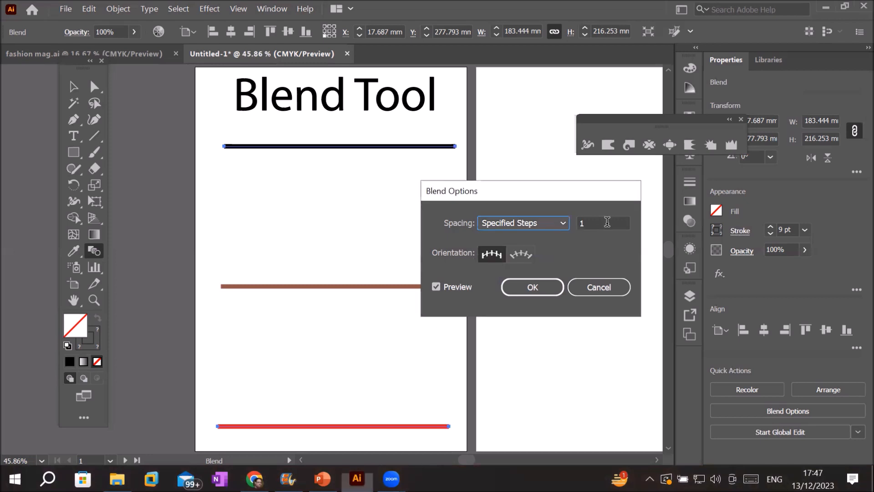
Raise the number of specified blend steps to 5, then lower it to 4.
{"action": "type", "text": "3"}
{"action": "key", "text": "Up"}
{"action": "key", "text": "Up"}
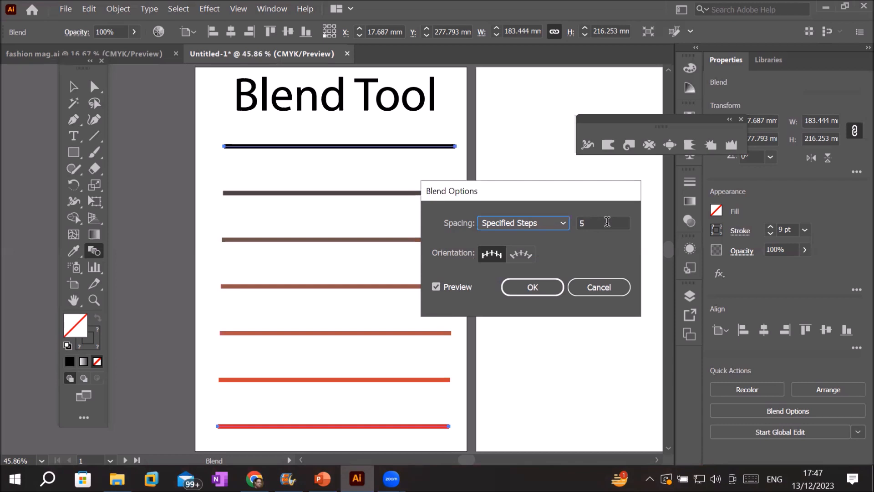
{"action": "key", "text": "Down"}
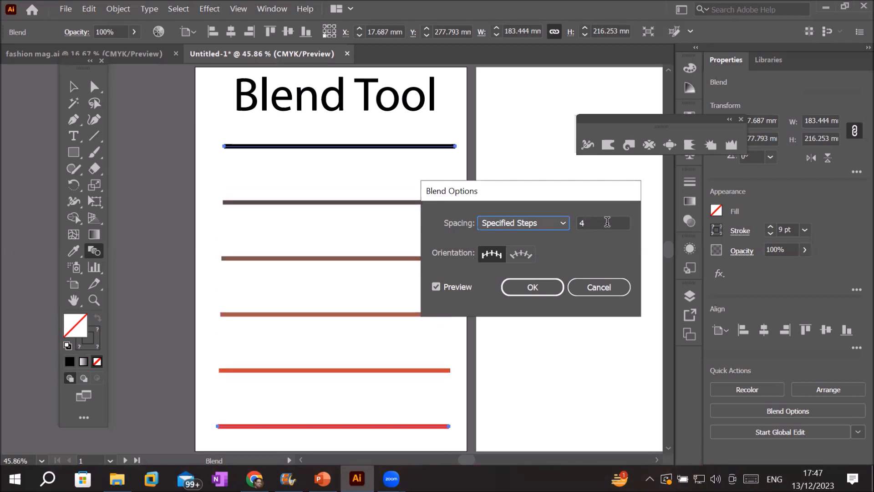
Switch the blend spacing to Specified Distance and raise the distance in increments up to 99 mm.
{"action": "left_click", "coordinate": [556, 231]}
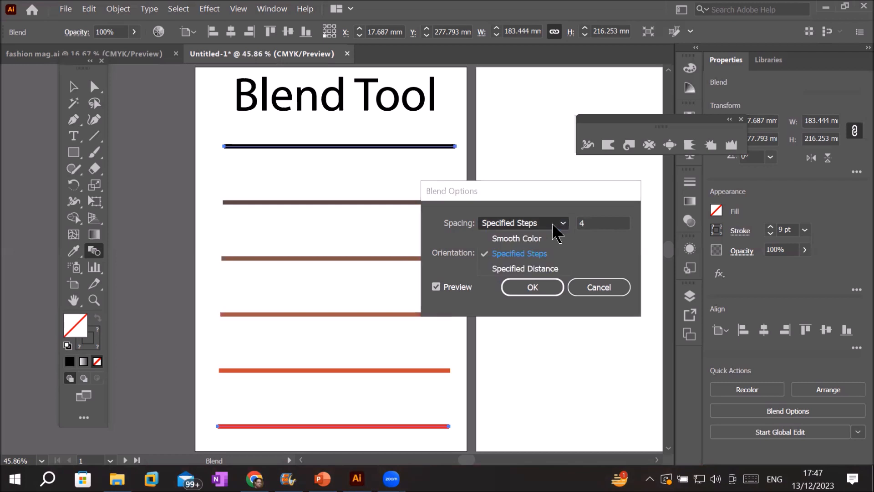
{"action": "left_click", "coordinate": [540, 267]}
{"action": "left_click", "coordinate": [622, 223]}
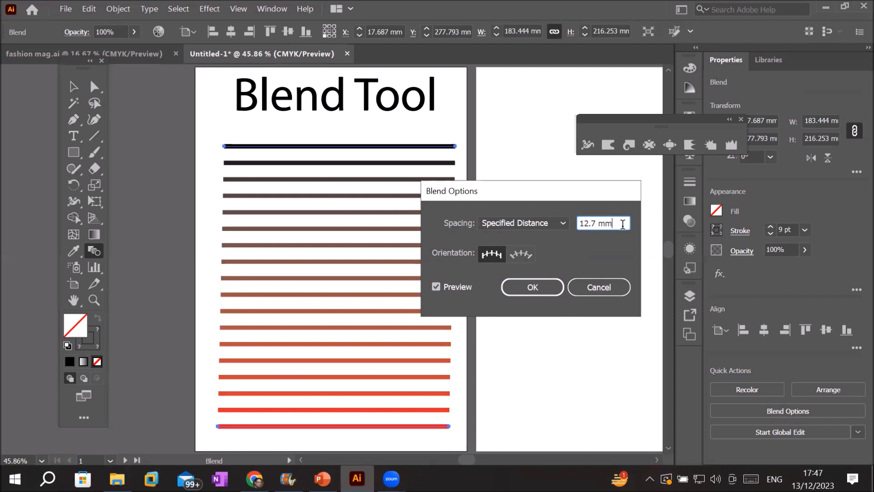
{"action": "key", "text": "Up"}
{"action": "key", "text": "Up"}
{"action": "key", "text": "Up"}
{"action": "key", "text": "Up"}
{"action": "key", "text": "Up"}
{"action": "key", "text": "Up"}
{"action": "key", "text": "Up"}
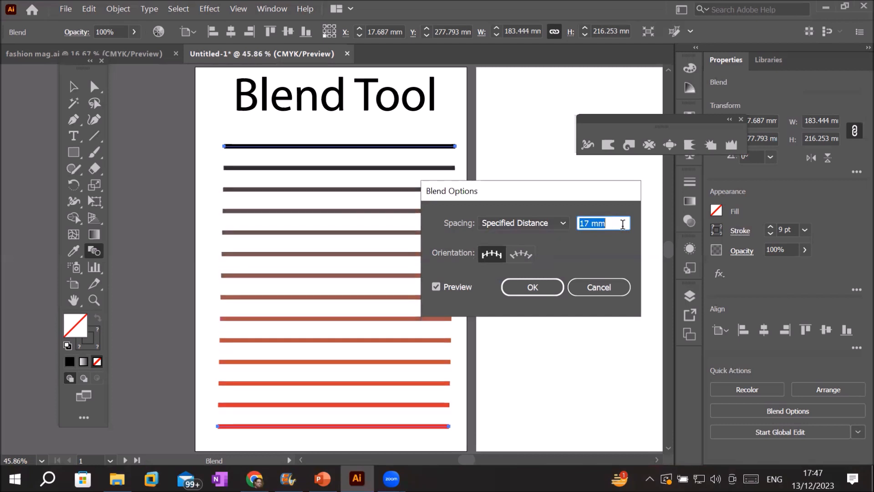
{"action": "key", "text": "Up"}
{"action": "key", "text": "Up"}
{"action": "key", "text": "Up"}
{"action": "key", "text": "Up"}
{"action": "key", "text": "Up"}
{"action": "key", "text": "Up"}
{"action": "key", "text": "Up"}
{"action": "key", "text": "Up"}
{"action": "key", "text": "Up"}
{"action": "key", "text": "Up"}
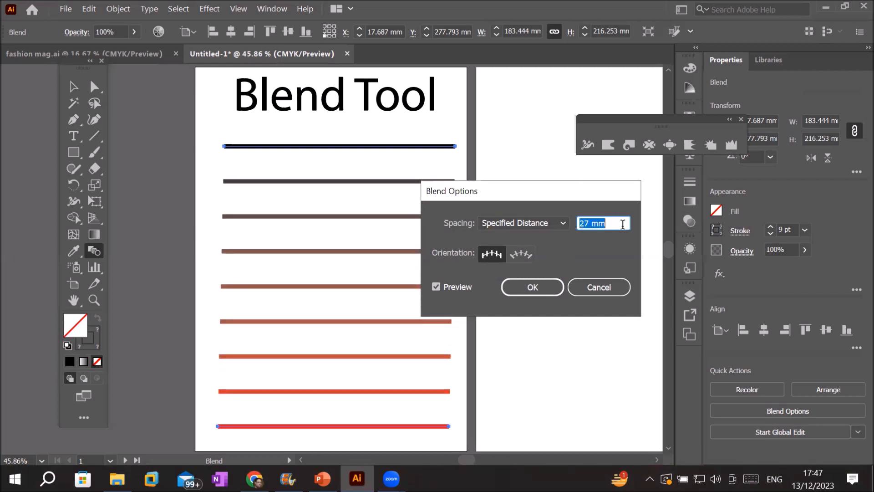
{"action": "key", "text": "Up"}
{"action": "key", "text": "Up"}
{"action": "key", "text": "Up"}
{"action": "key", "text": "Up"}
{"action": "key", "text": "Up"}
{"action": "key", "text": "Up"}
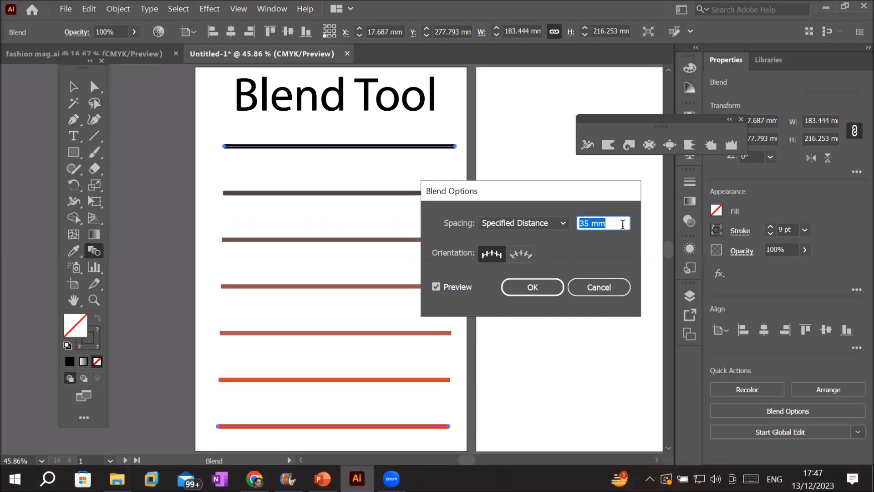
{"action": "key", "text": "Up"}
{"action": "key", "text": "Up"}
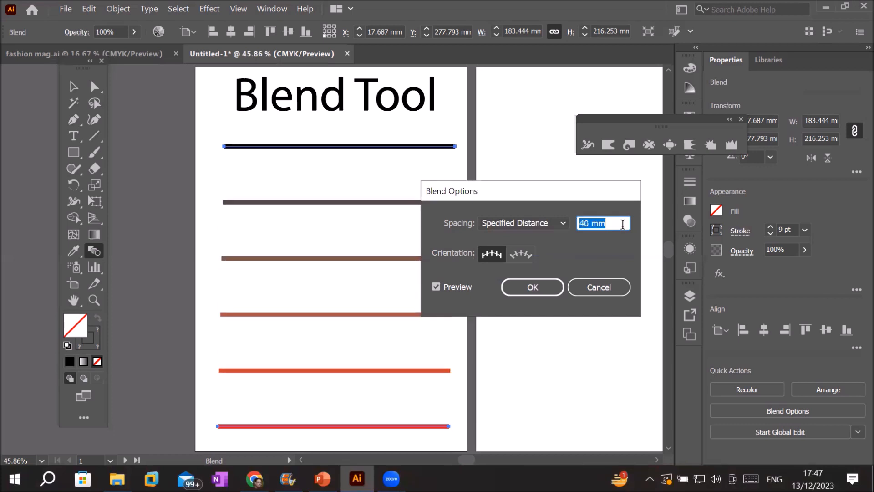
{"action": "key", "text": "Up"}
{"action": "key", "text": "Up"}
{"action": "key", "text": "Up"}
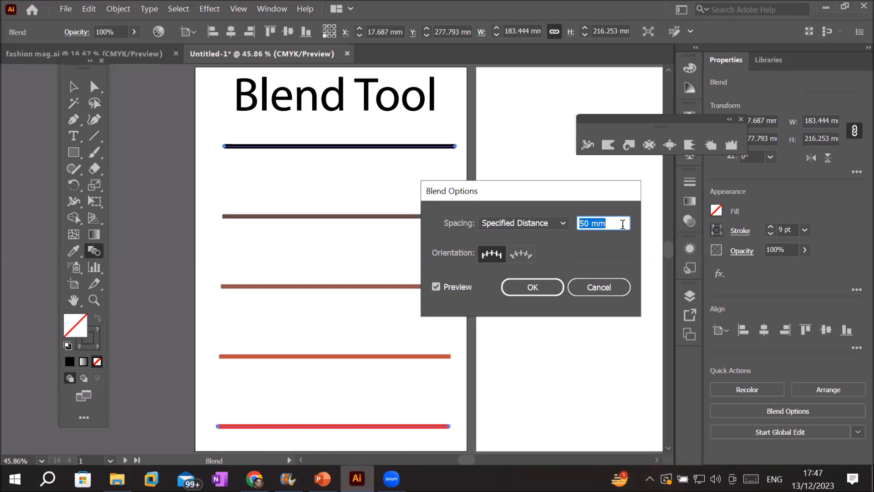
{"action": "key", "text": "Up"}
{"action": "key", "text": "Up"}
{"action": "key", "text": "Up"}
{"action": "key", "text": "Up"}
{"action": "key", "text": "Up"}
{"action": "key", "text": "Up"}
{"action": "key", "text": "Up"}
{"action": "key", "text": "Up"}
{"action": "key", "text": "Up"}
{"action": "key", "text": "Up"}
{"action": "key", "text": "Up"}
{"action": "key", "text": "Up"}
{"action": "key", "text": "Up"}
{"action": "key", "text": "Up"}
{"action": "key", "text": "Up"}
{"action": "key", "text": "Up"}
{"action": "key", "text": "Up"}
{"action": "key", "text": "Up"}
{"action": "key", "text": "Up"}
{"action": "key", "text": "Up"}
{"action": "key", "text": "Up"}
{"action": "key", "text": "Up"}
{"action": "key", "text": "Up"}
{"action": "key", "text": "Up"}
{"action": "key", "text": "Up"}
{"action": "key", "text": "Up"}
{"action": "key", "text": "Up"}
{"action": "key", "text": "Up"}
{"action": "key", "text": "Up"}
{"action": "key", "text": "Up"}
{"action": "key", "text": "Up"}
{"action": "key", "text": "Up"}
{"action": "key", "text": "Up"}
{"action": "key", "text": "Up"}
{"action": "key", "text": "Up"}
{"action": "key", "text": "Up"}
{"action": "key", "text": "Up"}
{"action": "key", "text": "Up"}
{"action": "key", "text": "Up"}
{"action": "key", "text": "Up"}
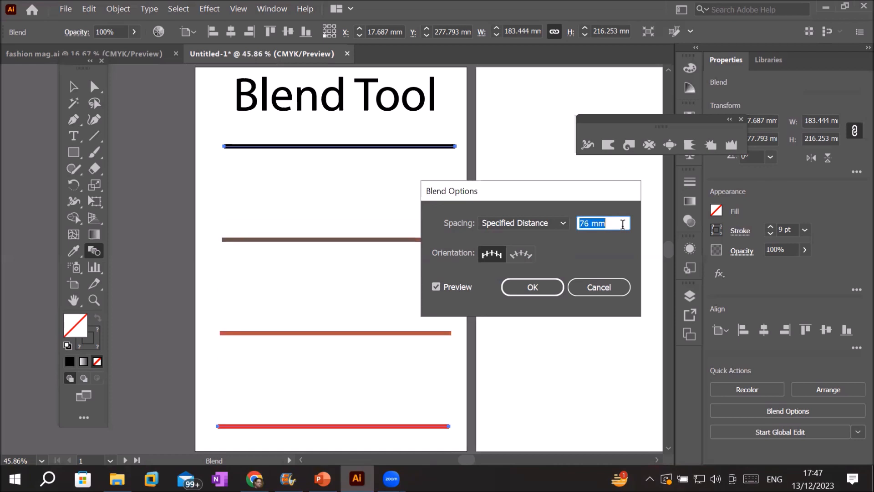
{"action": "key", "text": "Up"}
{"action": "key", "text": "Up"}
{"action": "key", "text": "Up"}
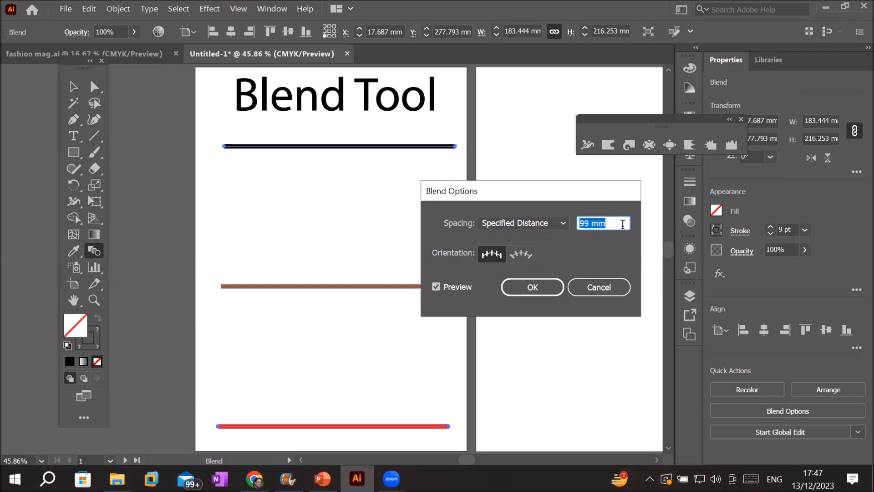
Try Smooth Color spacing on the blend, and apply Specified Steps with 254 steps.
{"action": "left_click", "coordinate": [529, 226]}
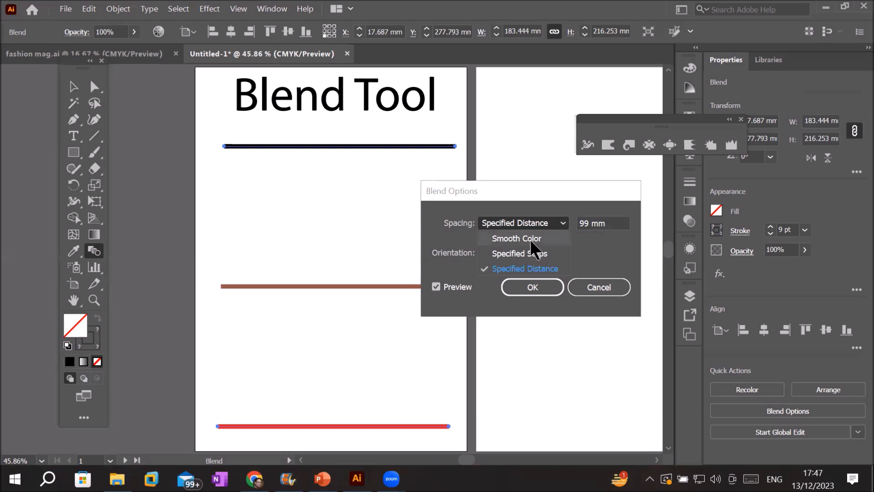
{"action": "left_click", "coordinate": [530, 241]}
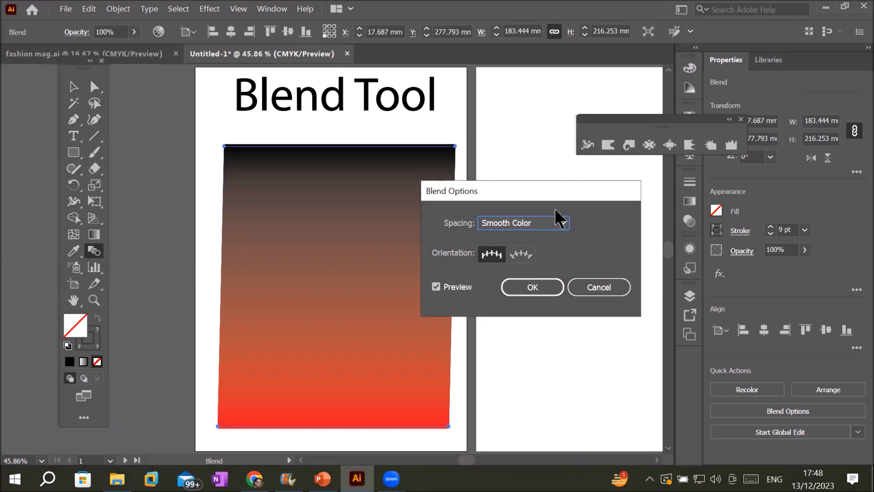
{"action": "left_click", "coordinate": [563, 223]}
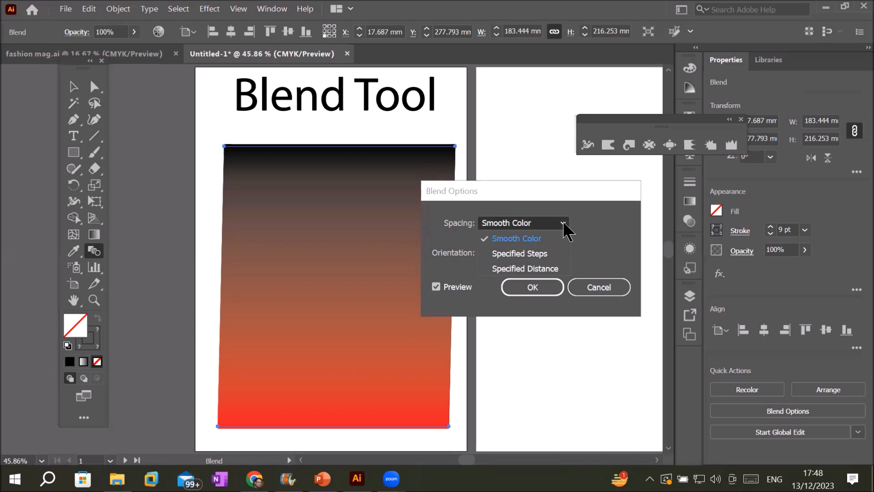
{"action": "left_click", "coordinate": [546, 251]}
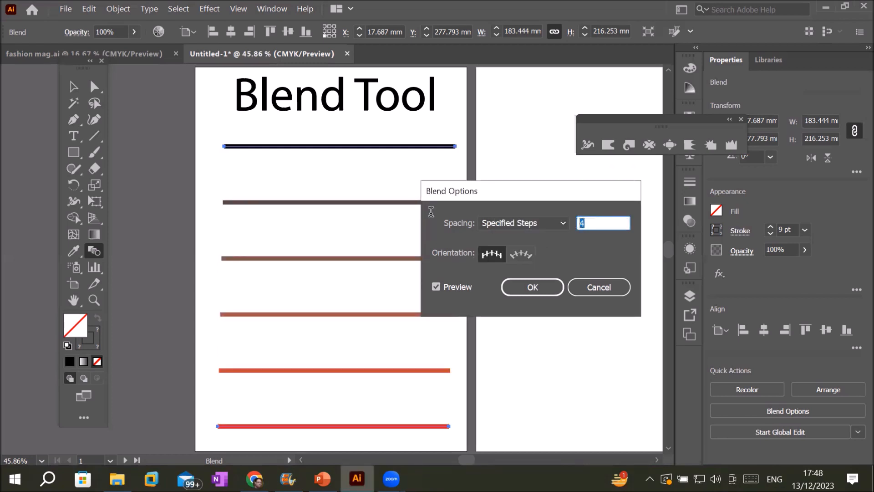
{"action": "type", "text": "254"}
{"action": "key", "text": "Return"}
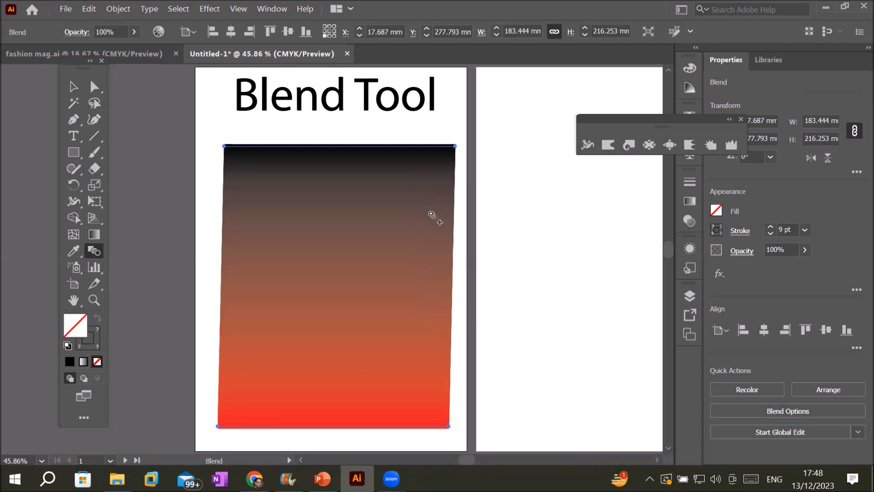
Reopen the Blend Options and apply Specified Steps spacing with 20 steps.
{"action": "double_click", "coordinate": [94, 253]}
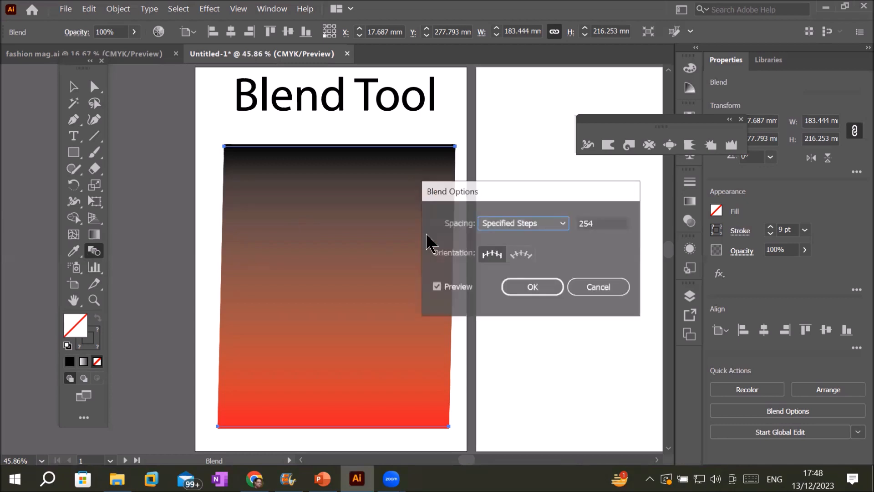
{"action": "left_click", "coordinate": [553, 223]}
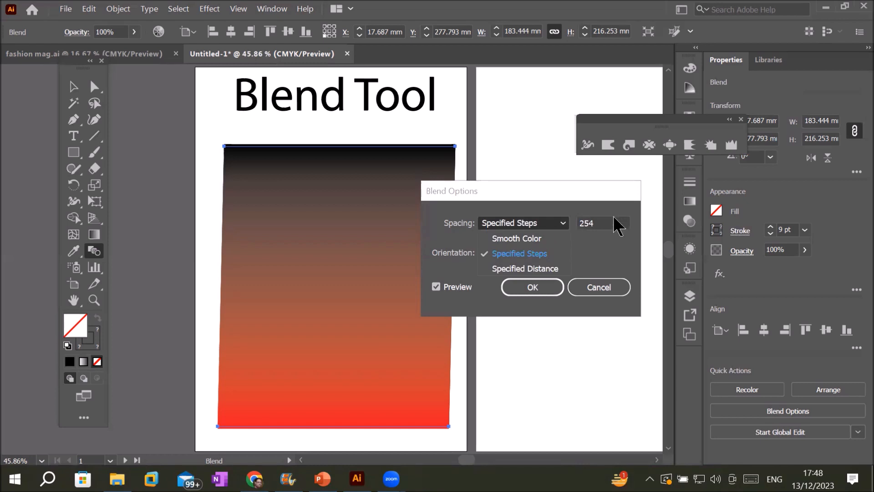
{"action": "left_click", "coordinate": [489, 219]}
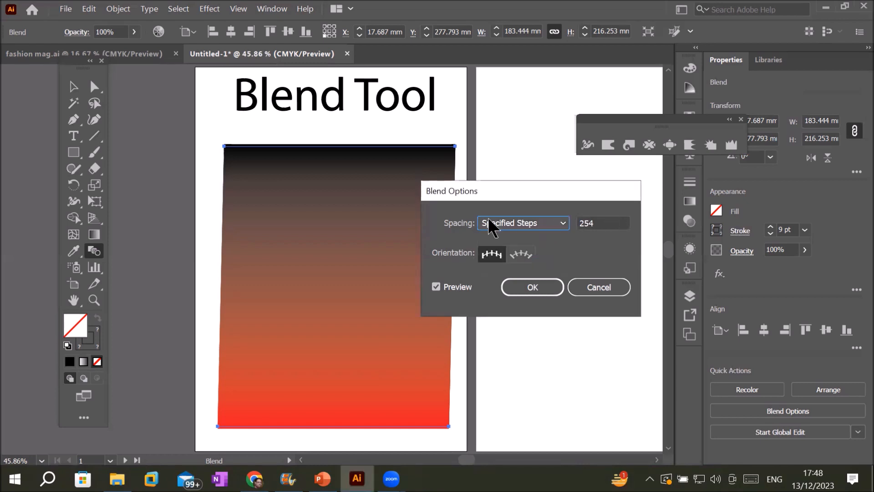
{"action": "double_click", "coordinate": [596, 222]}
{"action": "type", "text": "20"}
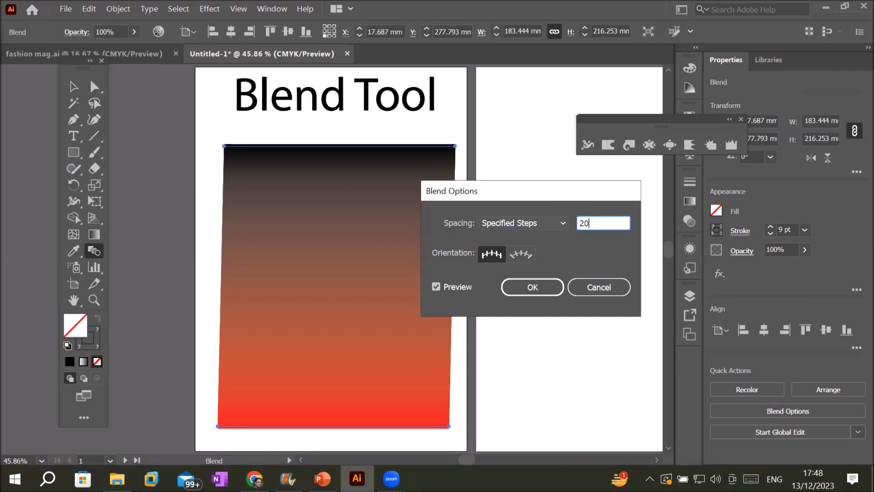
{"action": "key", "text": "Return"}
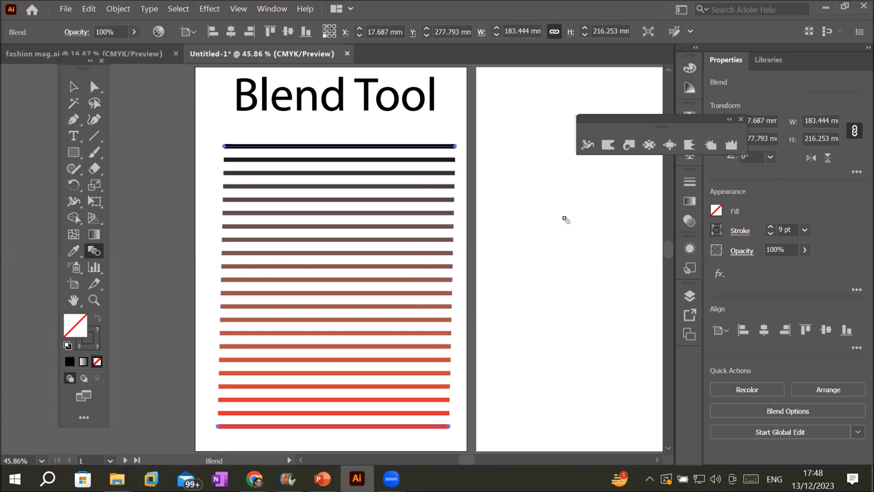
Shift the blend about 15 mm to the right, and move the black line's endpoints to the artboard's upper corners with Direct Selection.
{"action": "left_click", "coordinate": [95, 88]}
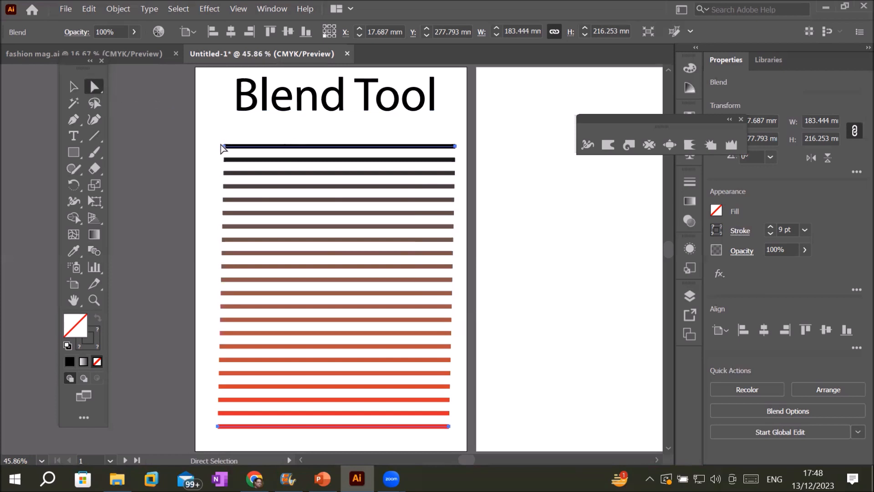
{"action": "mouse_move", "coordinate": [225, 149]}
{"action": "left_mouse_down"}
{"action": "mouse_move", "coordinate": [219, 121]}
{"action": "mouse_move", "coordinate": [243, 150]}
{"action": "left_mouse_up"}
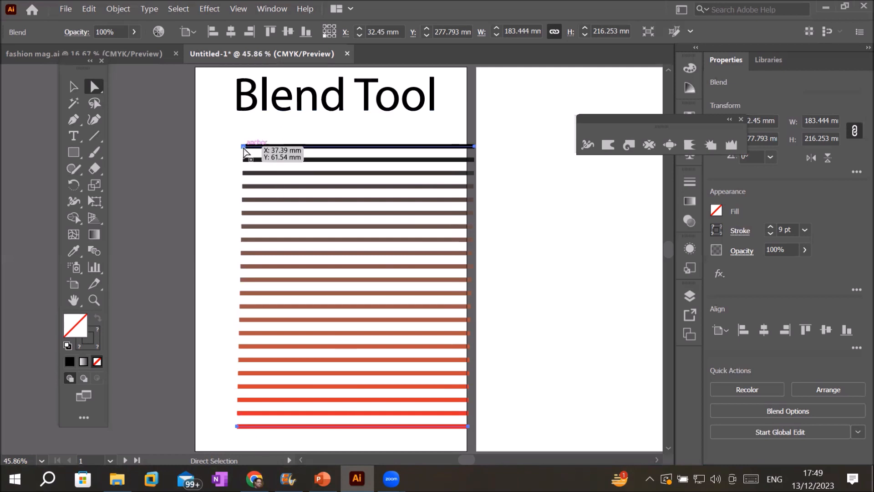
{"action": "left_click_drag", "start_coordinate": [244, 146], "coordinate": [199, 119]}
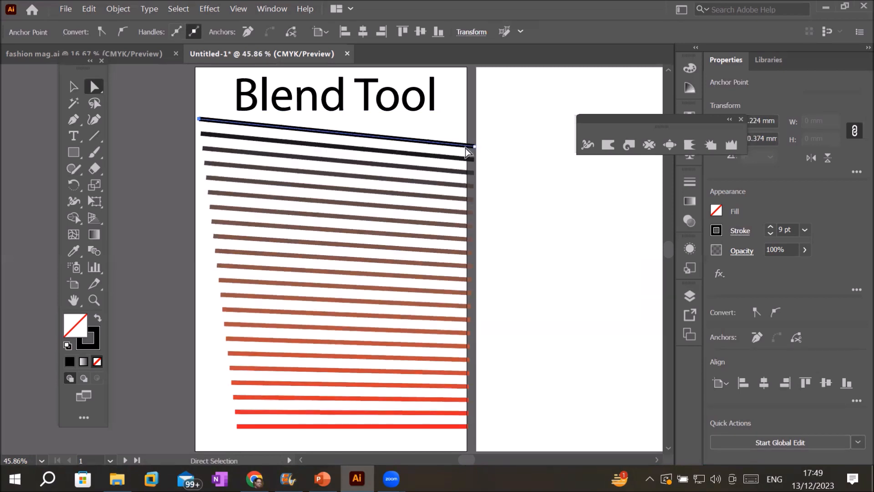
{"action": "left_click_drag", "start_coordinate": [473, 146], "coordinate": [466, 163]}
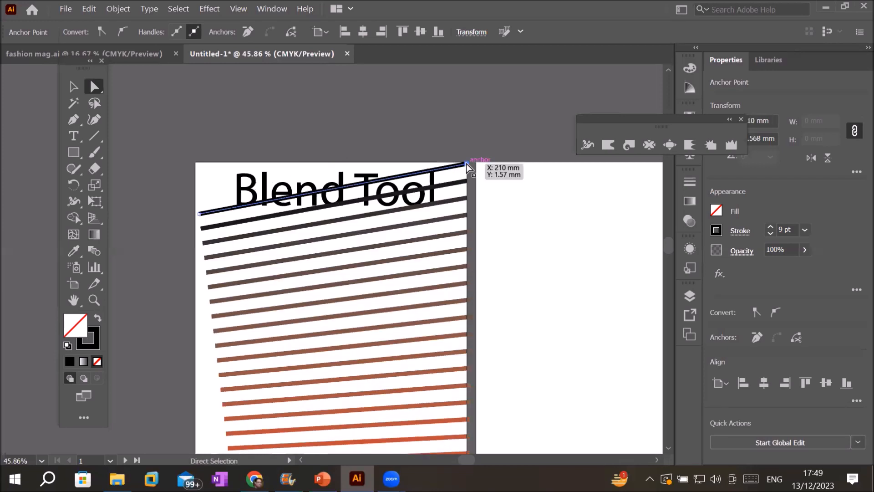
{"action": "scroll", "coordinate": [542, 287], "scroll_direction": "down", "scroll_amount": 2}
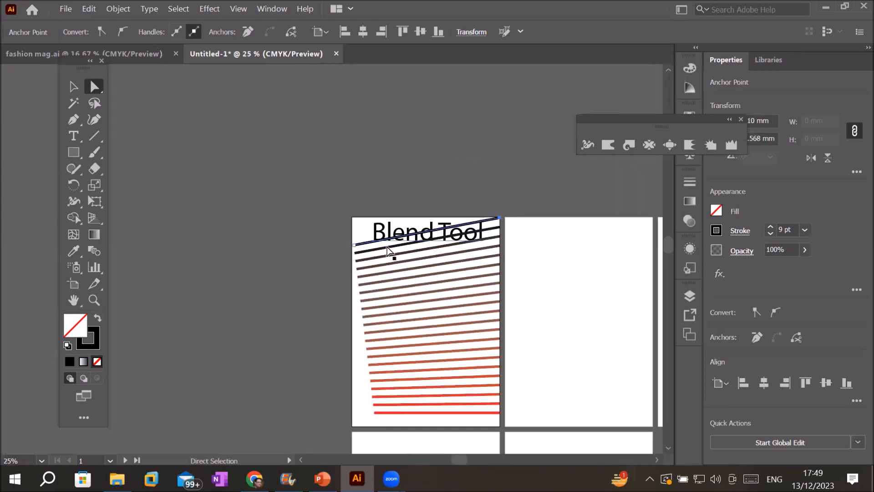
{"action": "left_click_drag", "start_coordinate": [354, 238], "coordinate": [353, 217]}
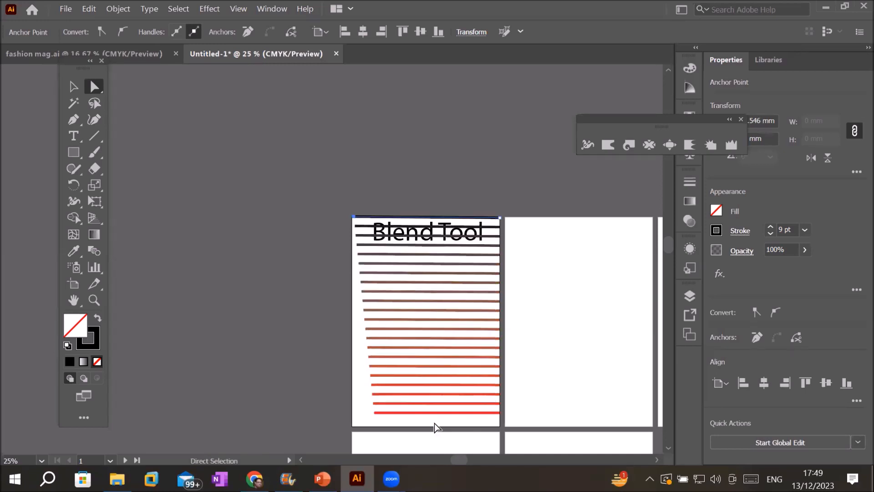
Reposition the red line's endpoints so it spans the artboard's width about 100 mm below its upper edge.
{"action": "left_click_drag", "start_coordinate": [373, 415], "coordinate": [444, 339]}
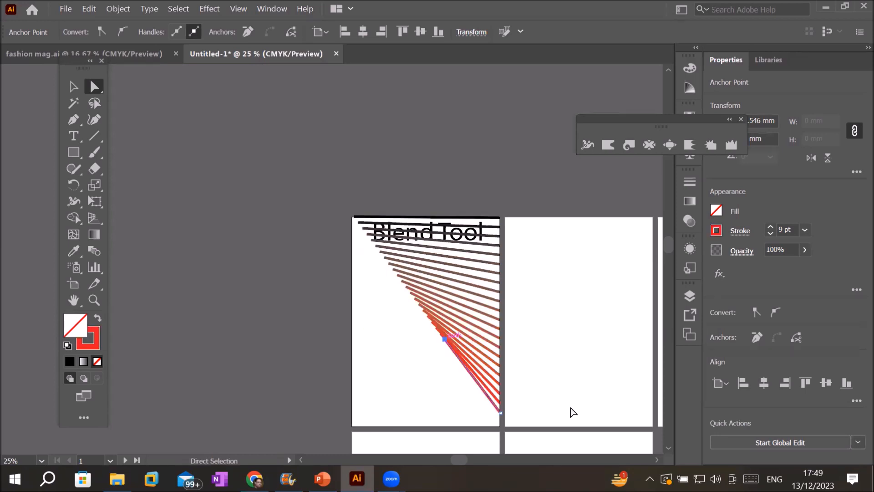
{"action": "scroll", "coordinate": [592, 399], "scroll_direction": "up", "scroll_amount": 2}
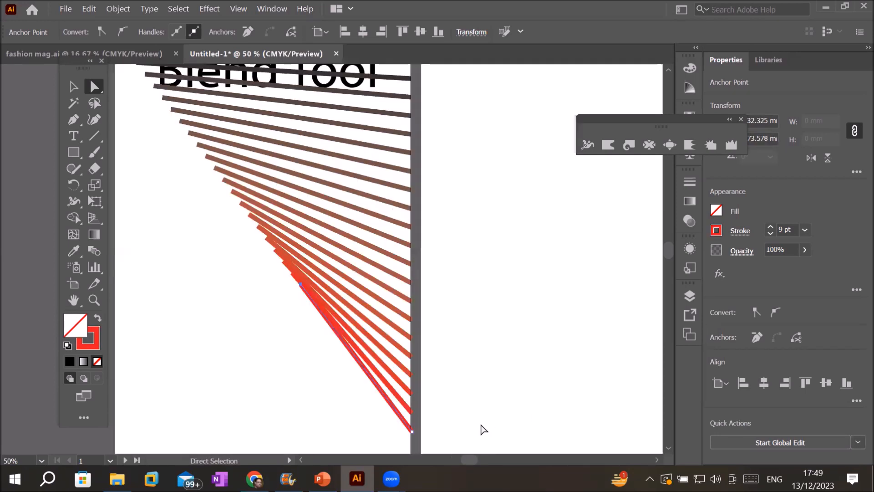
{"action": "left_click", "coordinate": [412, 433]}
{"action": "left_click_drag", "start_coordinate": [413, 435], "coordinate": [409, 170]}
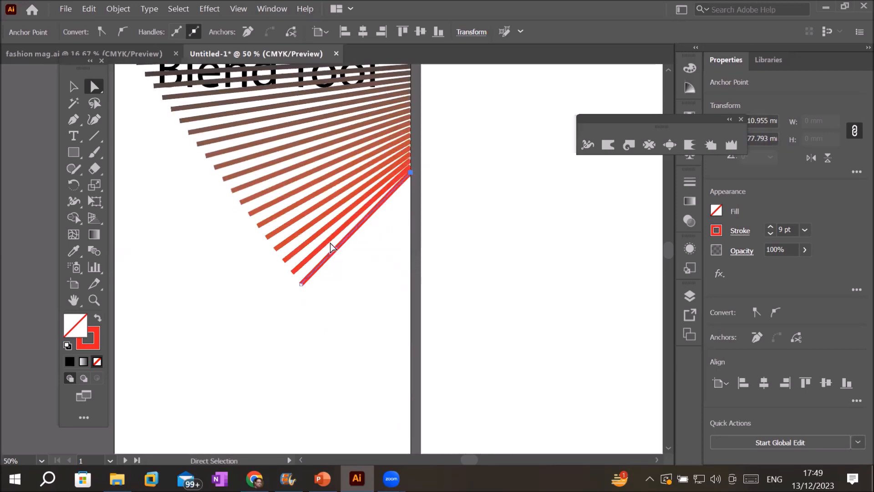
{"action": "left_click_drag", "start_coordinate": [302, 285], "coordinate": [116, 183]}
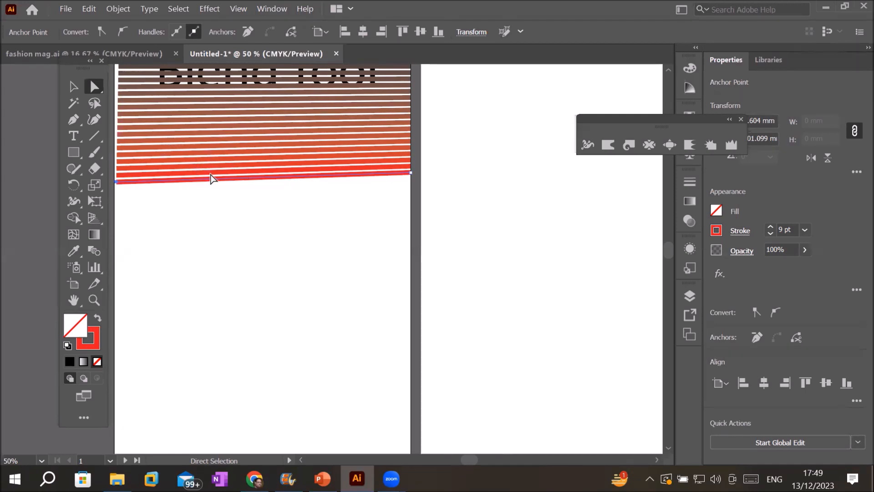
Try to change the red line's stroke color to blue.
{"action": "left_click", "coordinate": [225, 185]}
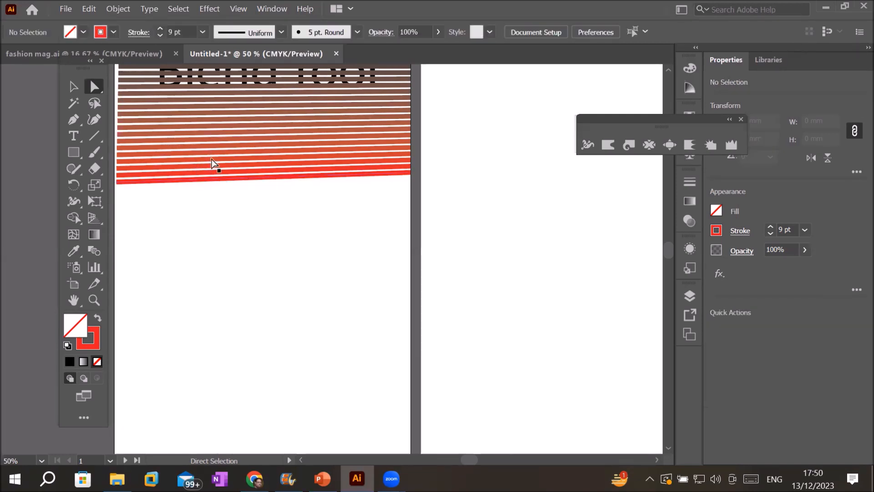
{"action": "left_click", "coordinate": [114, 32]}
{"action": "left_click", "coordinate": [75, 55]}
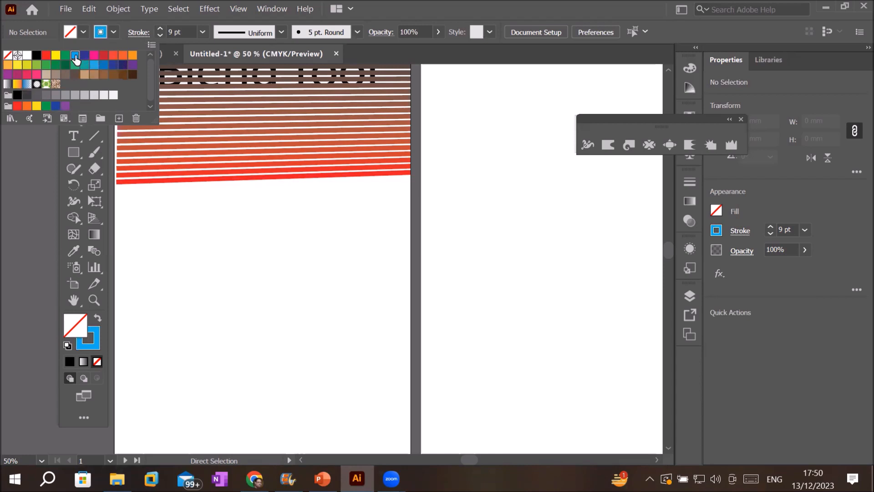
{"action": "left_click", "coordinate": [97, 339]}
{"action": "left_click", "coordinate": [98, 342]}
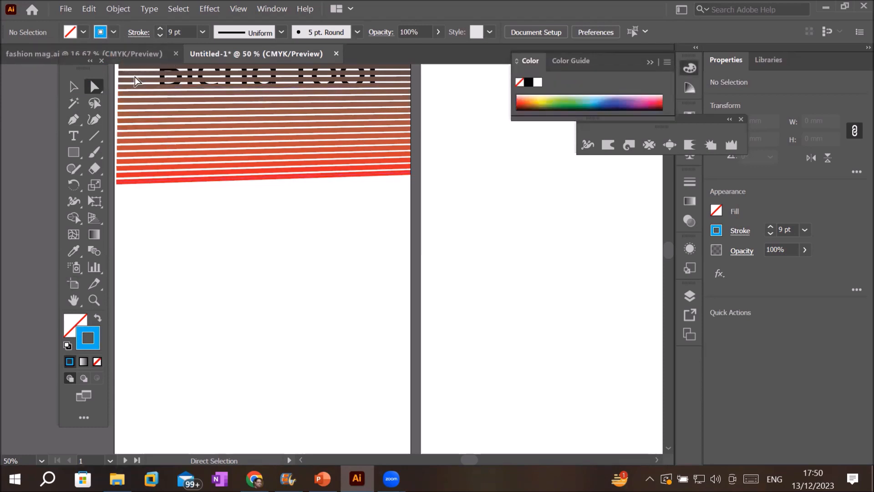
Move the whole blend about 79 mm down, below the Blend Tool heading, and activate Direct Selection.
{"action": "left_click", "coordinate": [73, 86]}
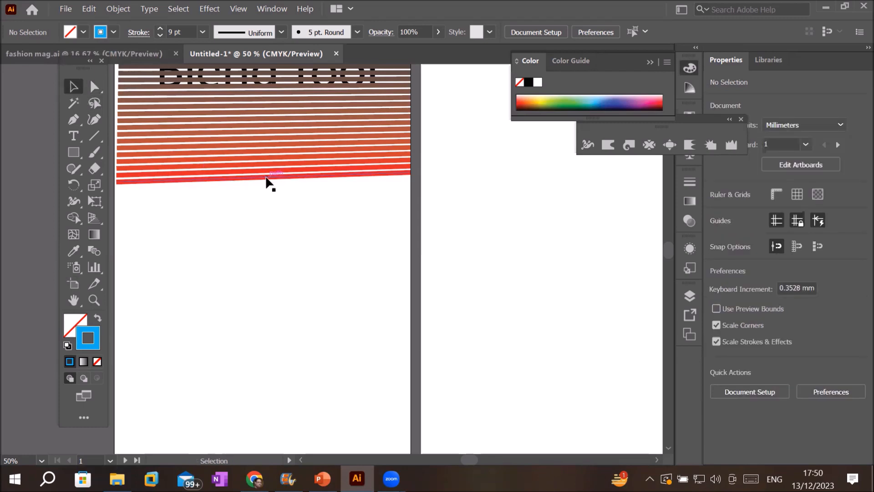
{"action": "left_click", "coordinate": [266, 181]}
{"action": "left_click_drag", "start_coordinate": [266, 181], "coordinate": [273, 293]}
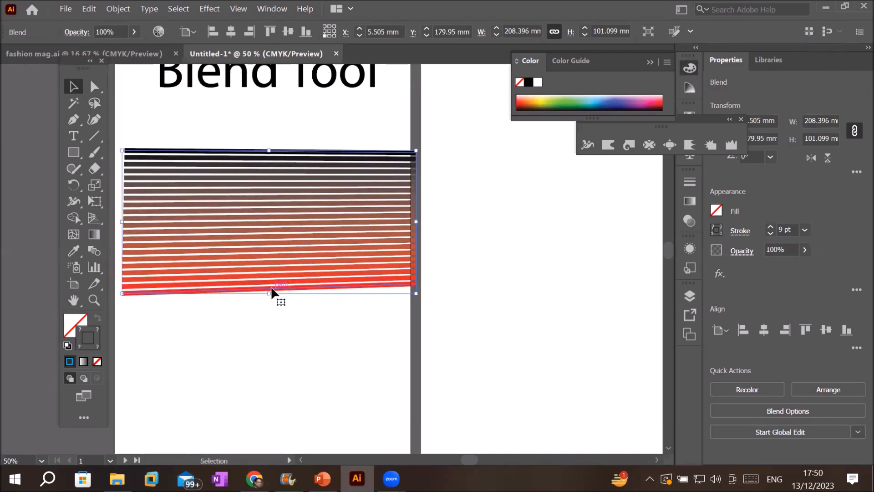
{"action": "left_click", "coordinate": [95, 85]}
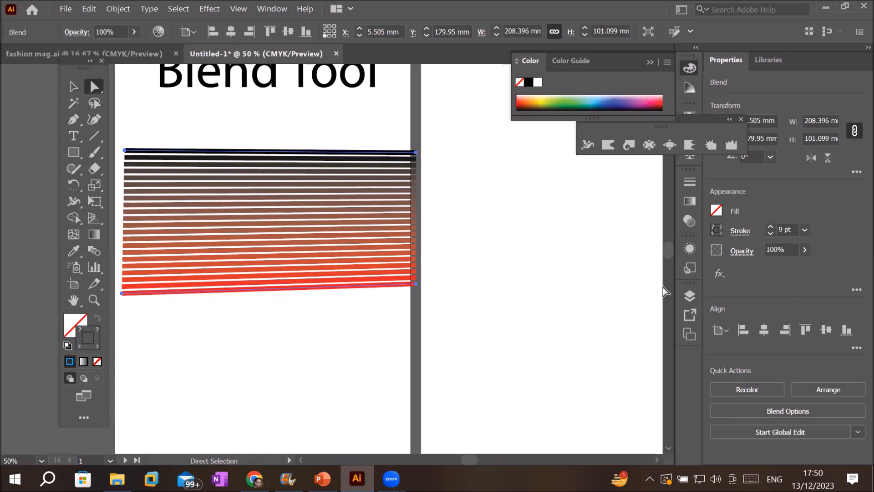
Recolor the whole blend's stroke with the CMYK Green swatch, followed by the dark blue swatch.
{"action": "left_click", "coordinate": [728, 236]}
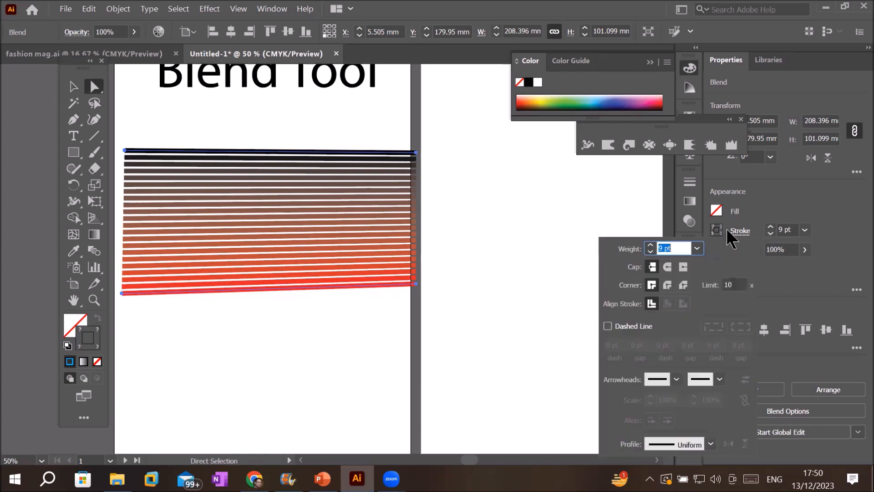
{"action": "left_click", "coordinate": [724, 232]}
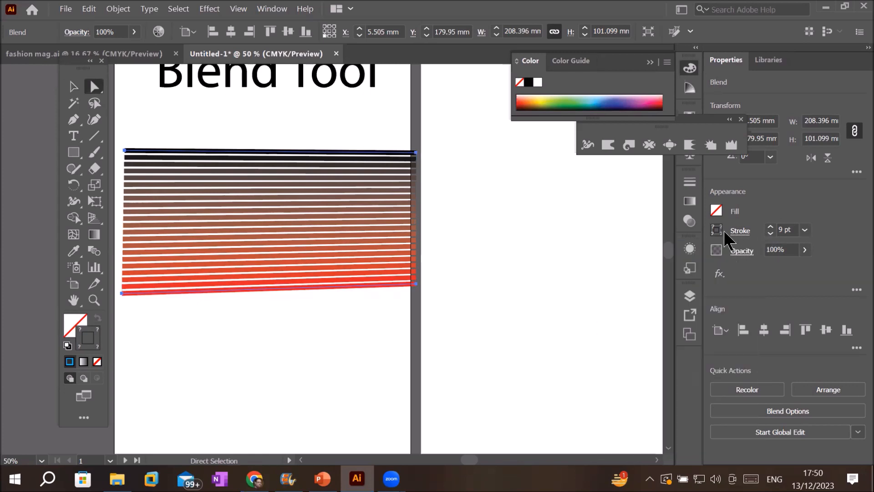
{"action": "left_click", "coordinate": [718, 230]}
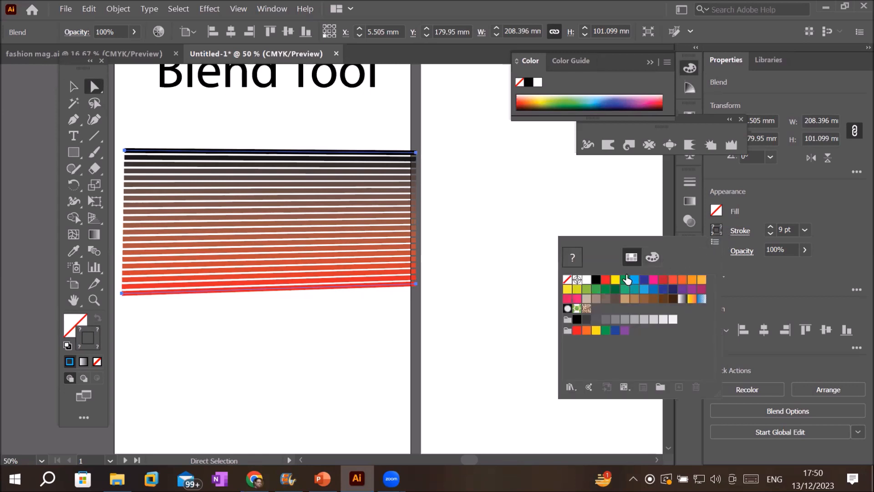
{"action": "left_click", "coordinate": [626, 280]}
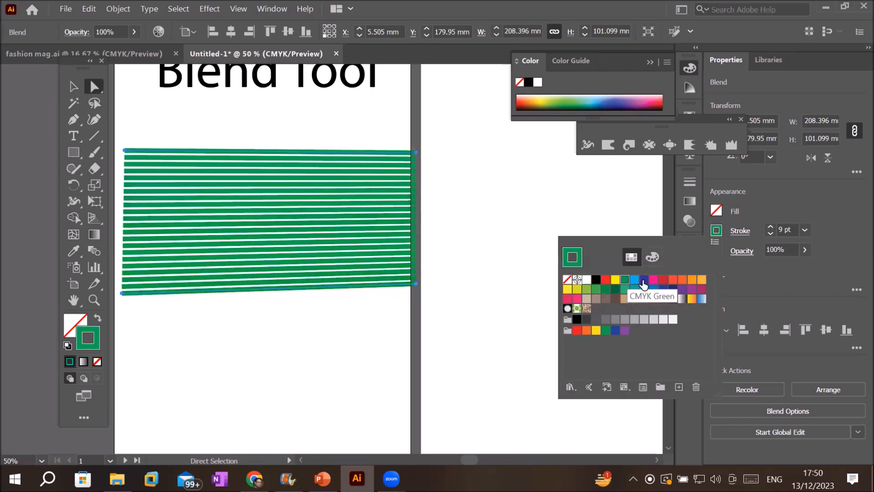
{"action": "left_click", "coordinate": [645, 282]}
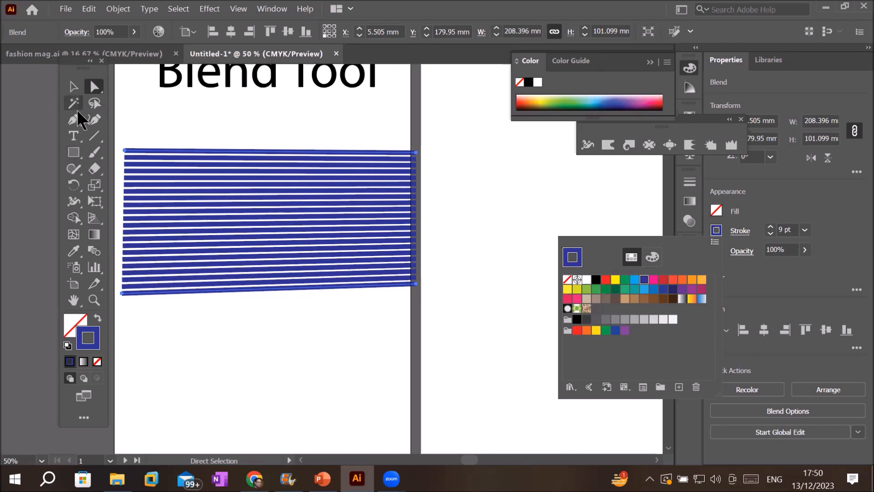
Try 3 specified steps in the Blend Options and apply 2 specified steps to the blend.
{"action": "left_click", "coordinate": [97, 249]}
{"action": "double_click", "coordinate": [98, 251]}
{"action": "left_click", "coordinate": [599, 221]}
{"action": "key", "text": "BackSpace"}
{"action": "key", "text": "BackSpace"}
{"action": "type", "text": "3"}
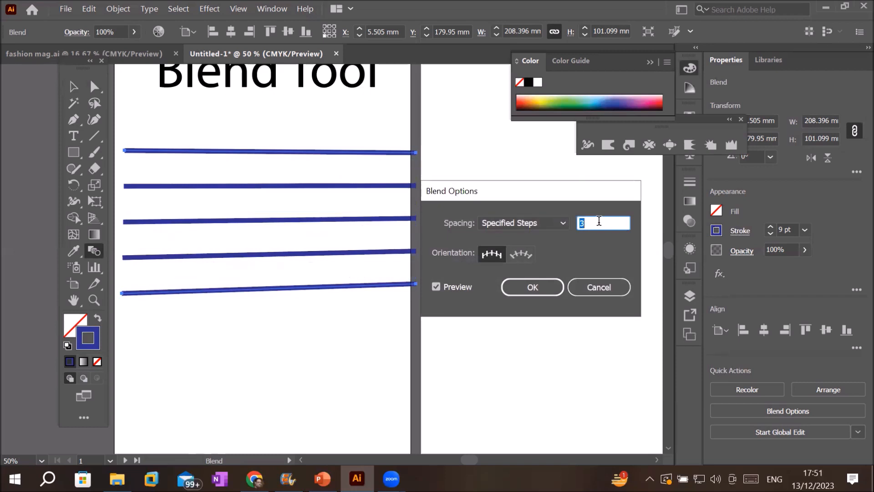
{"action": "key", "text": "Down"}
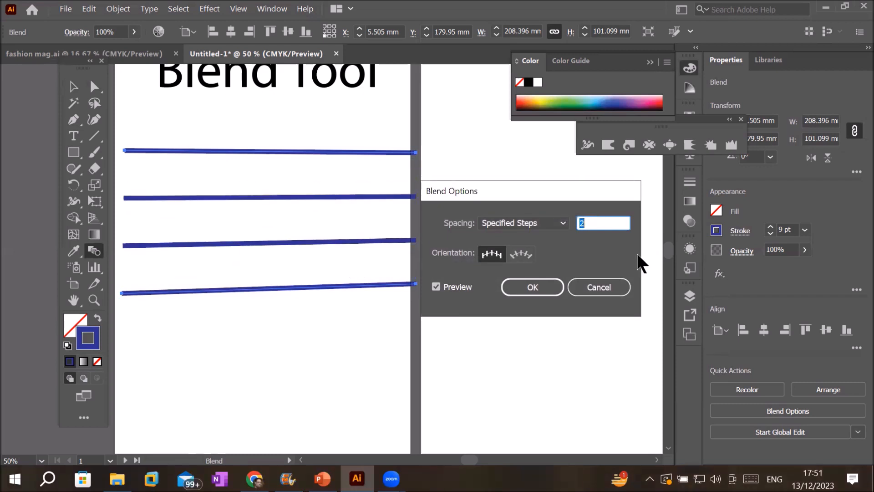
{"action": "left_click", "coordinate": [539, 290]}
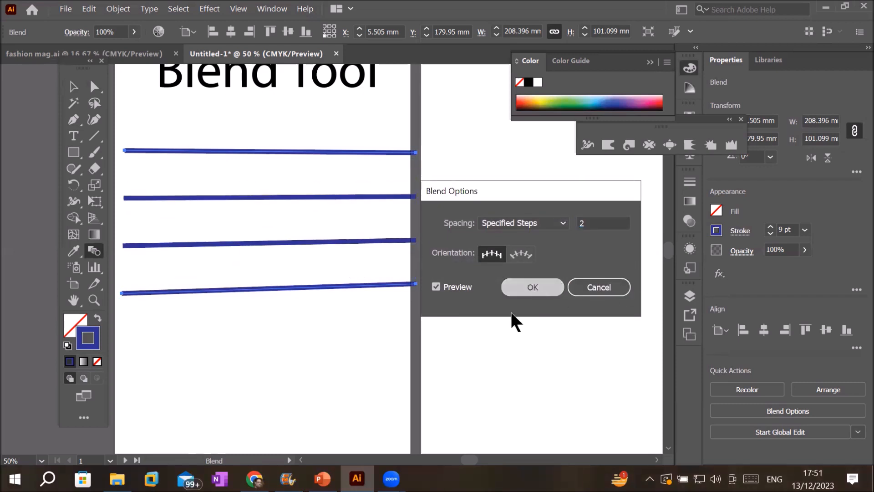
Recolor the whole blend's stroke pink and then dark green from the CMYK spectrum.
{"action": "left_click", "coordinate": [94, 87]}
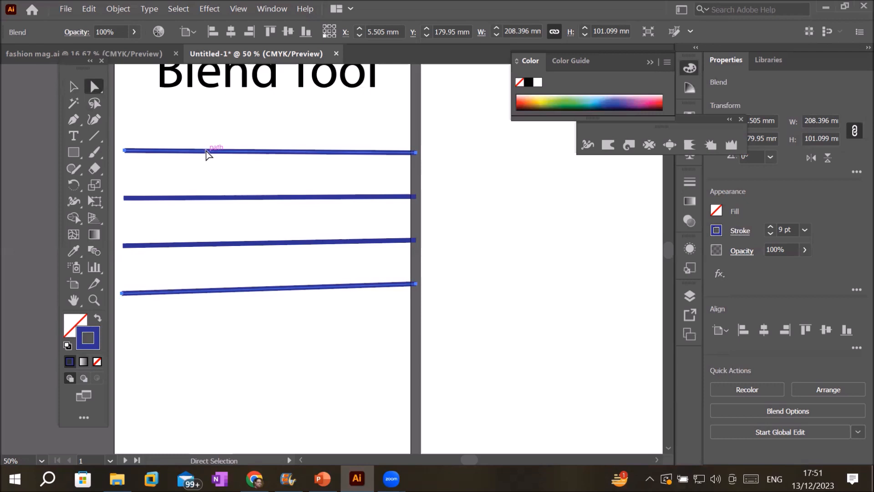
{"action": "left_click", "coordinate": [658, 91]}
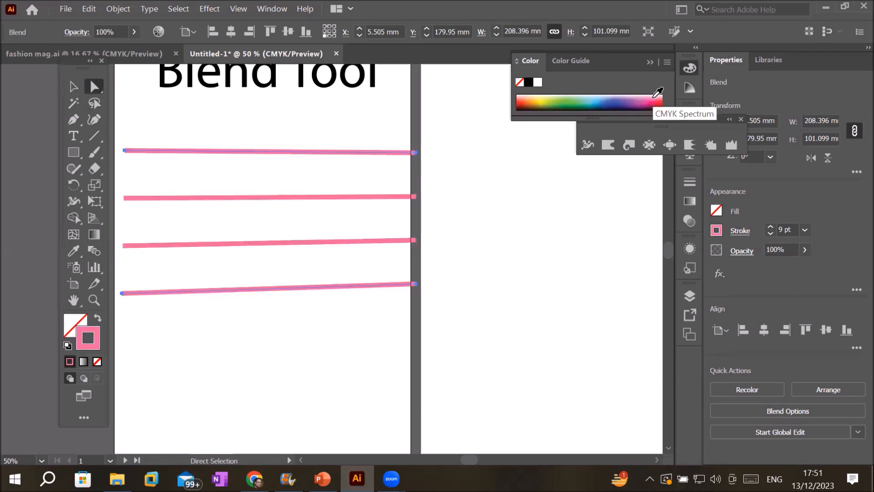
{"action": "left_click", "coordinate": [554, 101]}
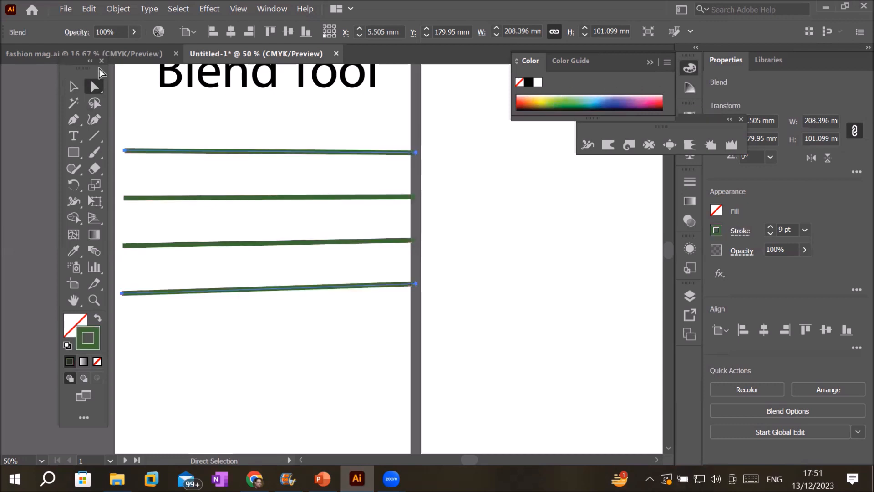
Select the blend's end lines one at a time with the Lasso, coloring the top line red and the bottom line yellow-green.
{"action": "left_click", "coordinate": [93, 102]}
{"action": "mouse_move", "coordinate": [270, 125]}
{"action": "left_mouse_down"}
{"action": "mouse_move", "coordinate": [193, 120]}
{"action": "mouse_move", "coordinate": [126, 139]}
{"action": "mouse_move", "coordinate": [111, 155]}
{"action": "mouse_move", "coordinate": [428, 186]}
{"action": "mouse_move", "coordinate": [475, 160]}
{"action": "mouse_move", "coordinate": [393, 126]}
{"action": "mouse_move", "coordinate": [328, 133]}
{"action": "left_mouse_up"}
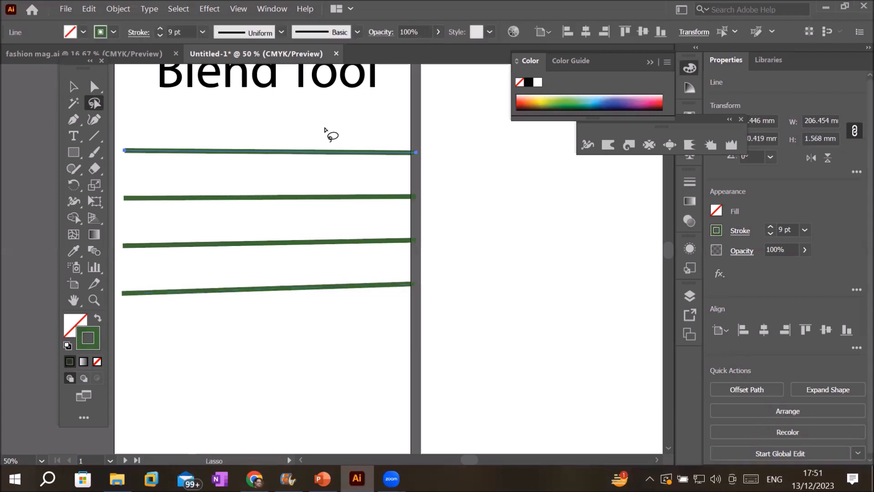
{"action": "left_click", "coordinate": [658, 99]}
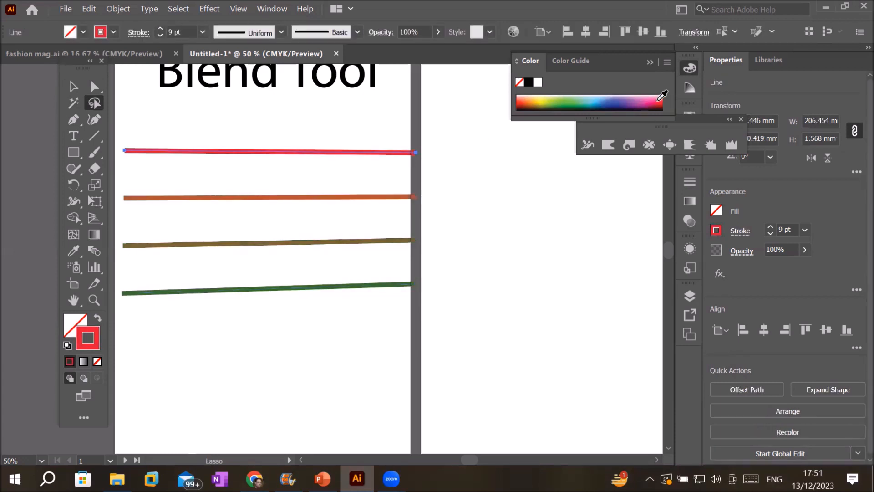
{"action": "mouse_move", "coordinate": [406, 267]}
{"action": "left_mouse_down"}
{"action": "mouse_move", "coordinate": [260, 252]}
{"action": "mouse_move", "coordinate": [167, 257]}
{"action": "mouse_move", "coordinate": [91, 277]}
{"action": "mouse_move", "coordinate": [119, 334]}
{"action": "mouse_move", "coordinate": [421, 326]}
{"action": "mouse_move", "coordinate": [450, 311]}
{"action": "mouse_move", "coordinate": [446, 287]}
{"action": "mouse_move", "coordinate": [431, 271]}
{"action": "mouse_move", "coordinate": [398, 271]}
{"action": "left_mouse_up"}
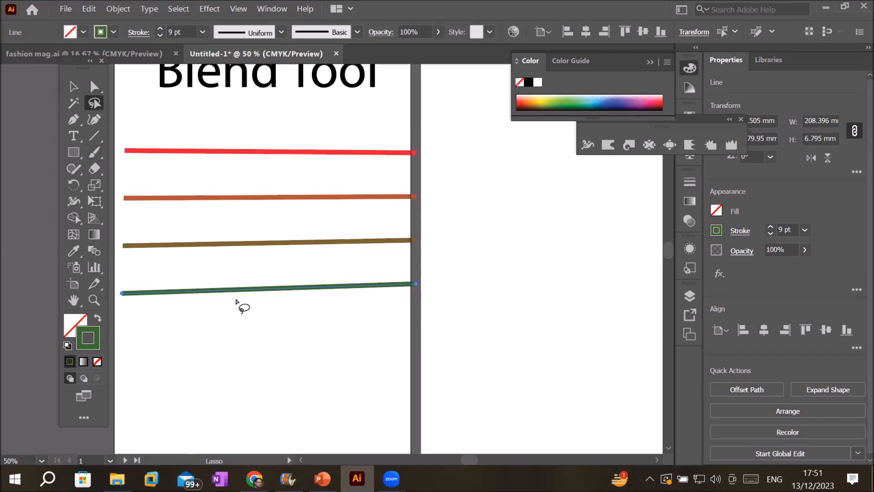
{"action": "left_click", "coordinate": [543, 101]}
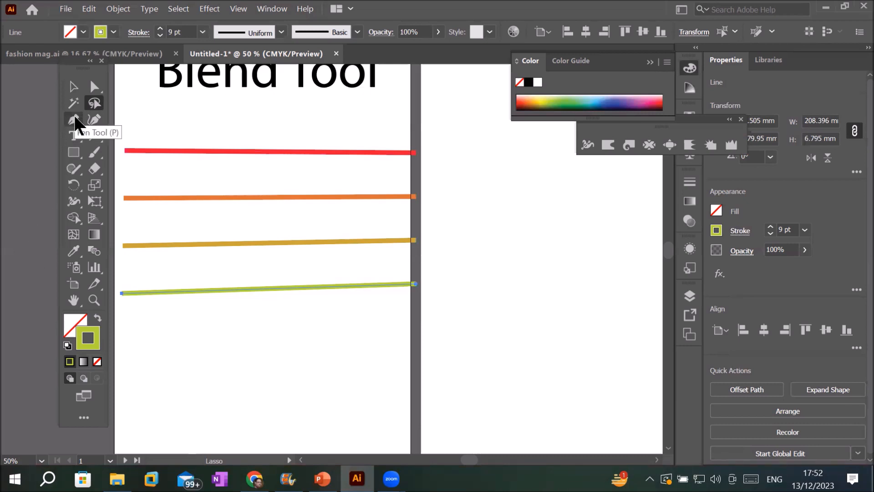
Add anchor points to the yellow-green bottom line twice, dividing it into four equal segments.
{"action": "left_click", "coordinate": [116, 9]}
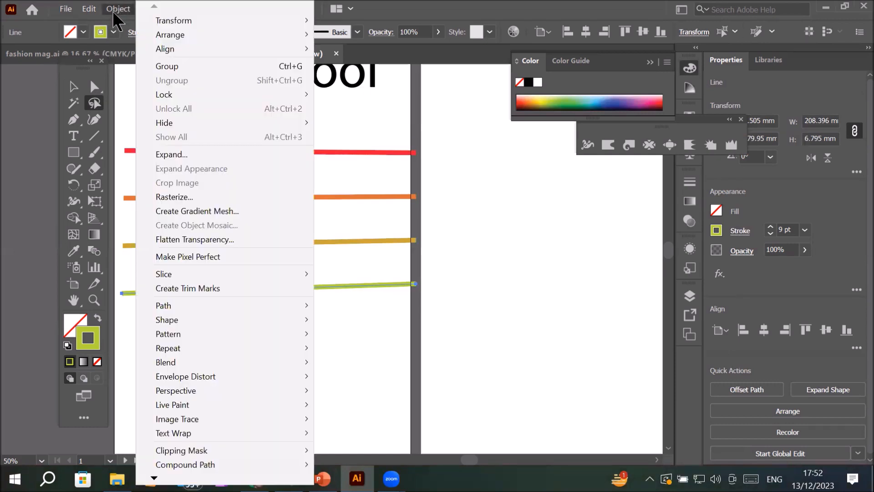
{"action": "mouse_move", "coordinate": [305, 313]}
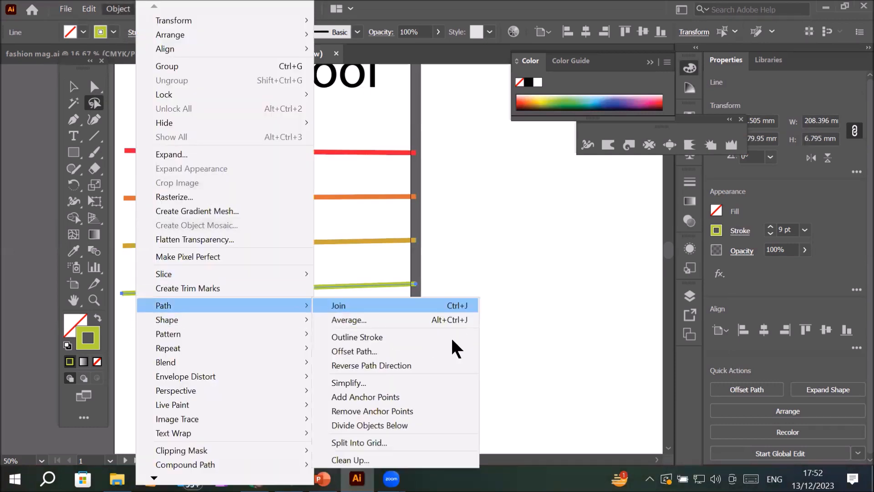
{"action": "left_click", "coordinate": [444, 396]}
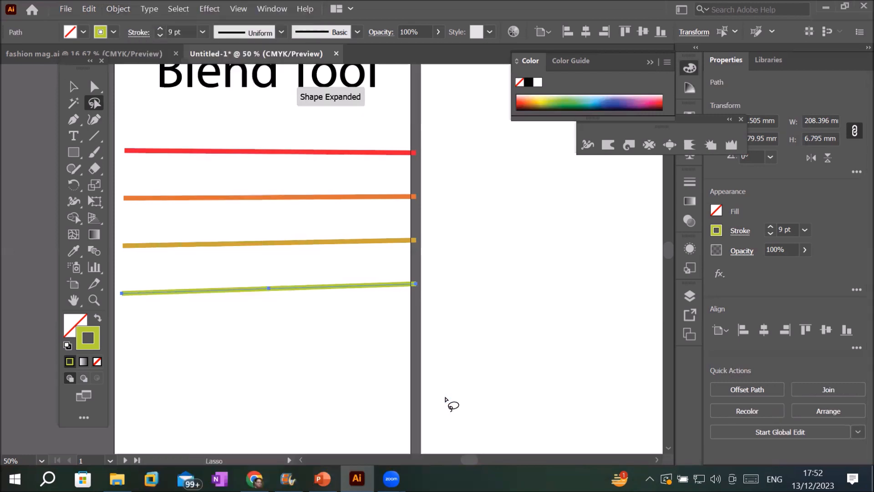
{"action": "scroll", "coordinate": [261, 314], "scroll_direction": "up", "scroll_amount": 1}
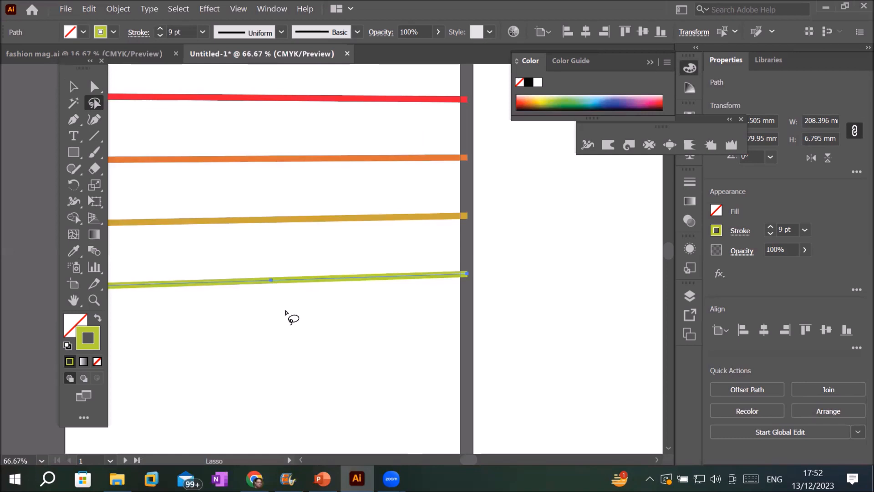
{"action": "scroll", "coordinate": [288, 314], "scroll_direction": "down", "scroll_amount": 1}
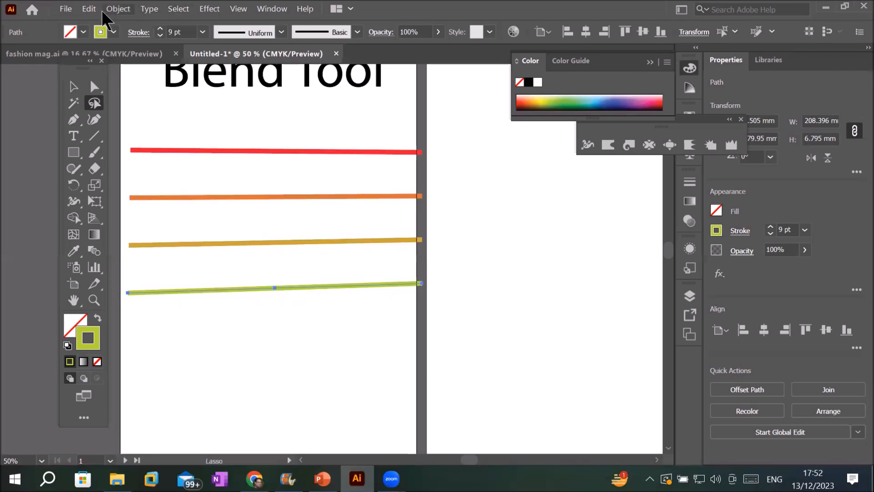
{"action": "left_click", "coordinate": [117, 9]}
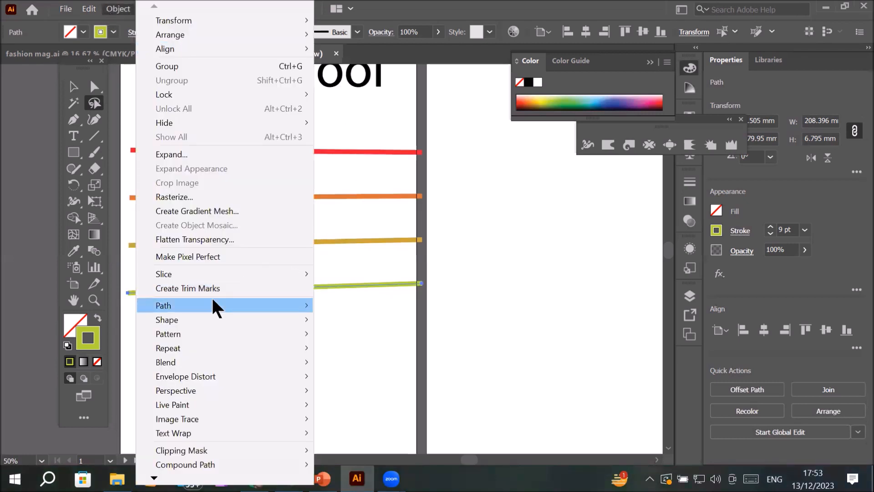
{"action": "mouse_move", "coordinate": [212, 301]}
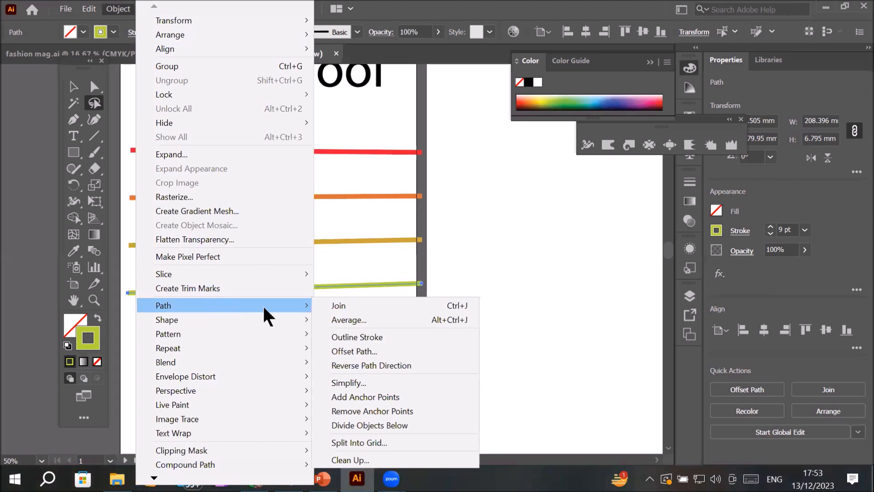
{"action": "left_click", "coordinate": [388, 396]}
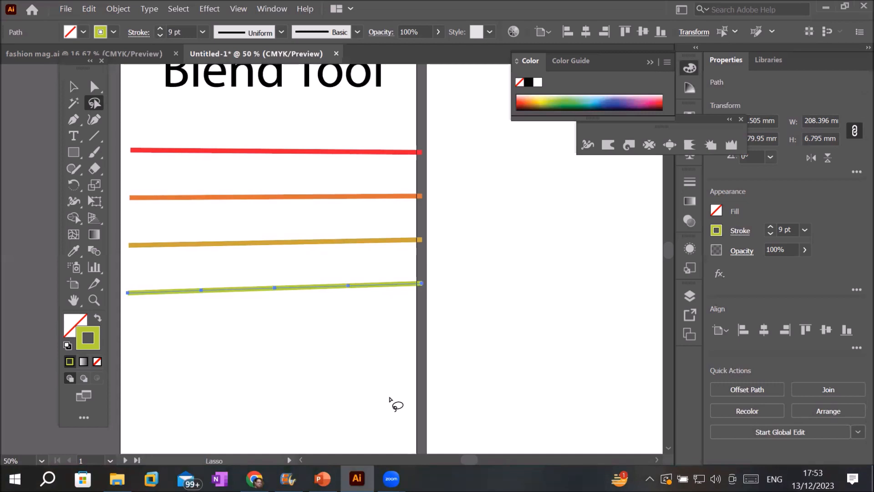
Pull the yellow-green line's quarter and three-quarter anchor points down to about Y 207.55 mm with Direct Selection, forming a W-shaped zigzag.
{"action": "left_click", "coordinate": [94, 86]}
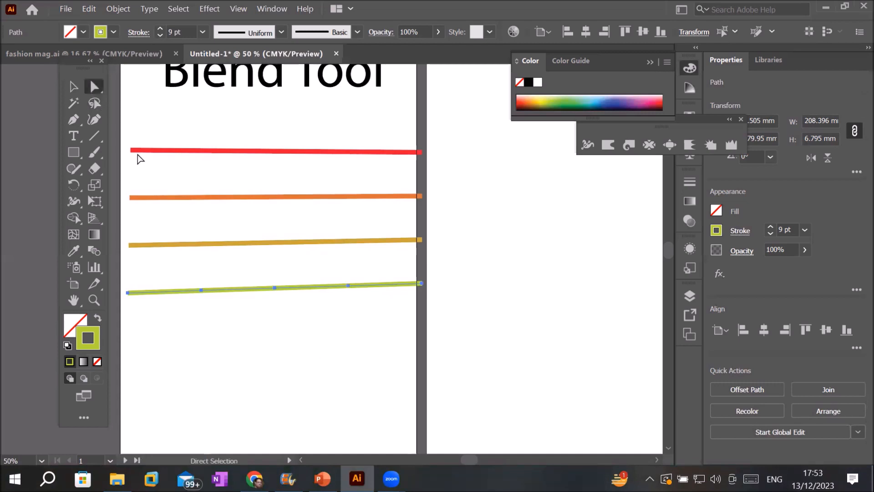
{"action": "left_click", "coordinate": [201, 290]}
{"action": "left_click_drag", "start_coordinate": [201, 292], "coordinate": [199, 331]}
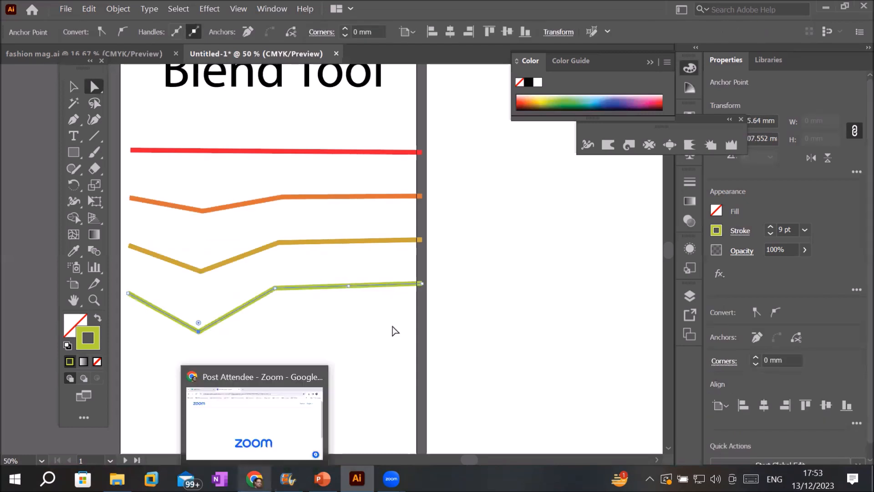
{"action": "left_click_drag", "start_coordinate": [350, 286], "coordinate": [345, 333]}
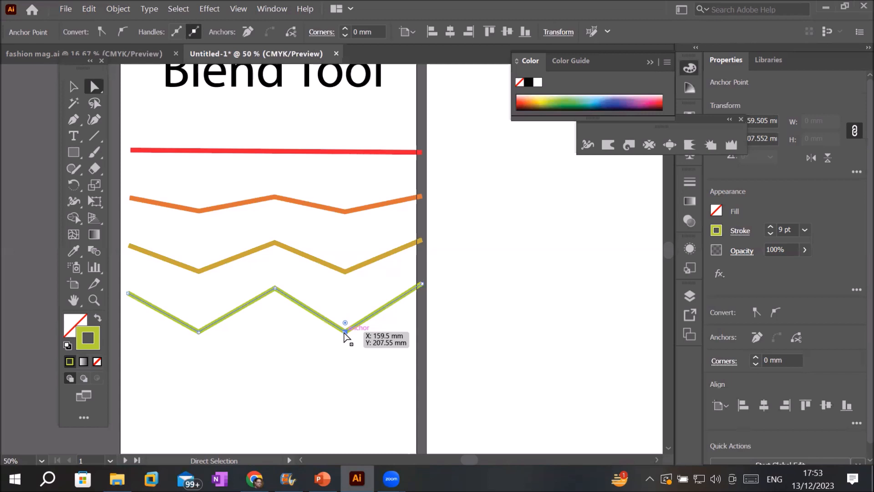
Round the yellow-green zigzag's right valley to a corner radius of about 25.2 mm and try to round its middle peak.
{"action": "left_click_drag", "start_coordinate": [345, 323], "coordinate": [346, 289]}
{"action": "mouse_move", "coordinate": [391, 477]}
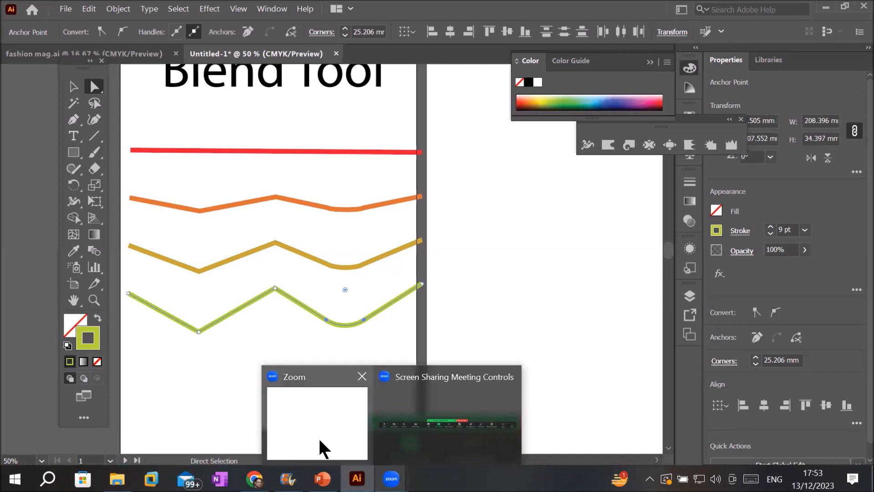
{"action": "left_click", "coordinate": [274, 289]}
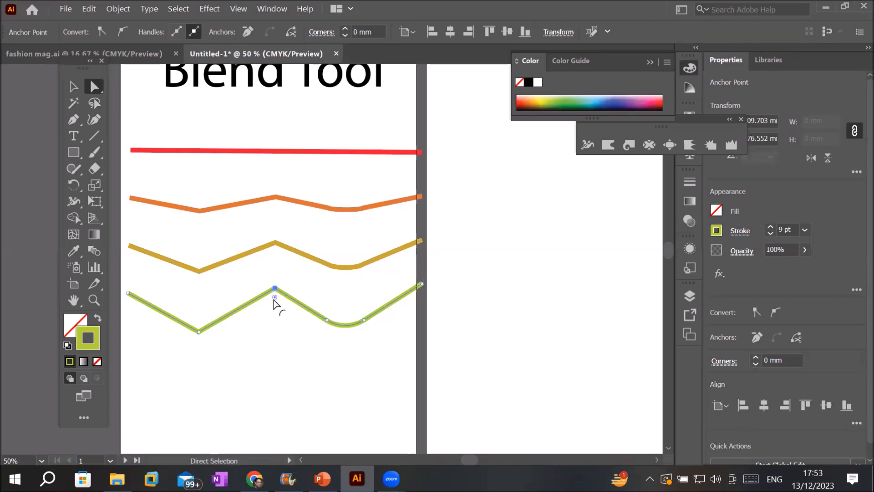
{"action": "left_click_drag", "start_coordinate": [274, 296], "coordinate": [295, 273]}
Flip the yellow-green zigzag vertically by stretching its upper edge down past its lower edge with the Selection tool.
{"action": "left_click", "coordinate": [74, 87]}
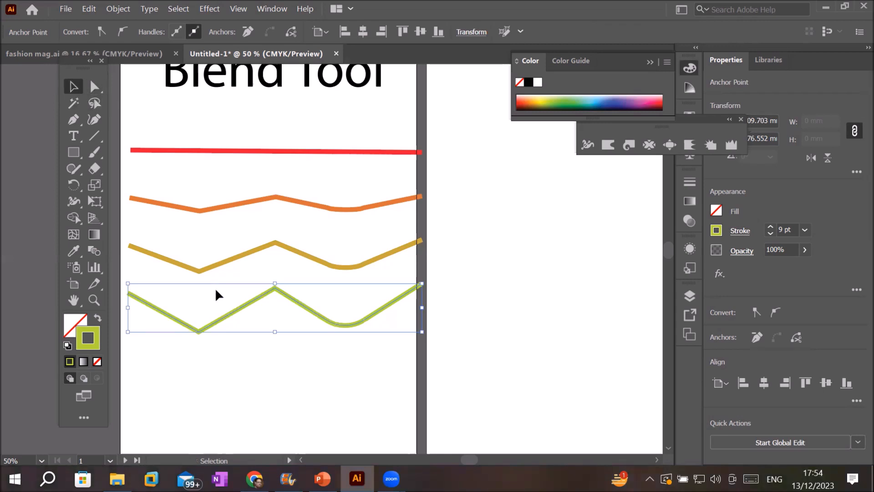
{"action": "mouse_move", "coordinate": [274, 284]}
{"action": "left_mouse_down"}
{"action": "mouse_move", "coordinate": [277, 411]}
{"action": "mouse_move", "coordinate": [314, 207]}
{"action": "mouse_move", "coordinate": [316, 401]}
{"action": "mouse_move", "coordinate": [323, 288]}
{"action": "mouse_move", "coordinate": [306, 401]}
{"action": "left_mouse_up"}
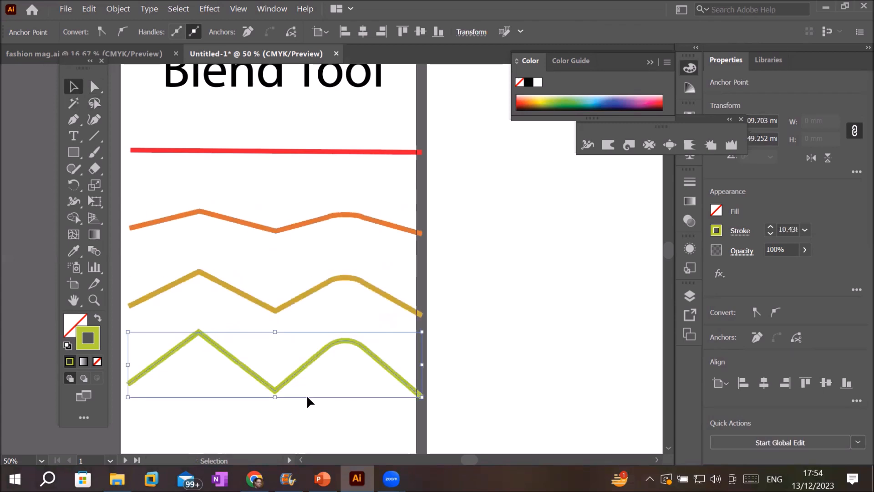
Compare specified step counts for the blend, starting from 6 and going higher, and apply 1 step.
{"action": "double_click", "coordinate": [94, 251]}
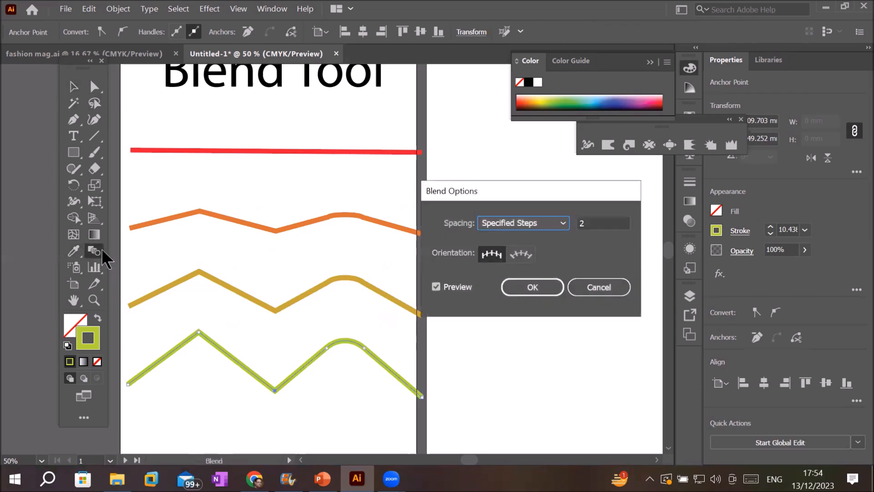
{"action": "double_click", "coordinate": [604, 222]}
{"action": "type", "text": "6"}
{"action": "key", "text": "Up"}
{"action": "key", "text": "Up"}
{"action": "key", "text": "Up"}
{"action": "key", "text": "Up"}
{"action": "key", "text": "Up"}
{"action": "key", "text": "Up"}
{"action": "key", "text": "Up"}
{"action": "key", "text": "Up"}
{"action": "key", "text": "Up"}
{"action": "key", "text": "Up"}
{"action": "key", "text": "Up"}
{"action": "key", "text": "Up"}
{"action": "key", "text": "Up"}
{"action": "key", "text": "Up"}
{"action": "key", "text": "Up"}
{"action": "key", "text": "Up"}
{"action": "key", "text": "Up"}
{"action": "key", "text": "Up"}
{"action": "key", "text": "Up"}
{"action": "key", "text": "Up"}
{"action": "key", "text": "Up"}
{"action": "key", "text": "Up"}
{"action": "key", "text": "Up"}
{"action": "key", "text": "Up"}
{"action": "key", "text": "Up"}
{"action": "key", "text": "Down"}
{"action": "key", "text": "Down"}
{"action": "key", "text": "Down"}
{"action": "key", "text": "Down"}
{"action": "key", "text": "Down"}
{"action": "key", "text": "Down"}
{"action": "key", "text": "Down"}
{"action": "key", "text": "Down"}
{"action": "key", "text": "Down"}
{"action": "key", "text": "Down"}
{"action": "key", "text": "Down"}
{"action": "key", "text": "Down"}
{"action": "key", "text": "Down"}
{"action": "key", "text": "Down"}
{"action": "key", "text": "Down"}
{"action": "key", "text": "Down"}
{"action": "key", "text": "Down"}
{"action": "key", "text": "Down"}
{"action": "key", "text": "Down"}
{"action": "key", "text": "Down"}
{"action": "key", "text": "Down"}
{"action": "key", "text": "Down"}
{"action": "key", "text": "Down"}
{"action": "key", "text": "Down"}
{"action": "key", "text": "Down"}
{"action": "key", "text": "Down"}
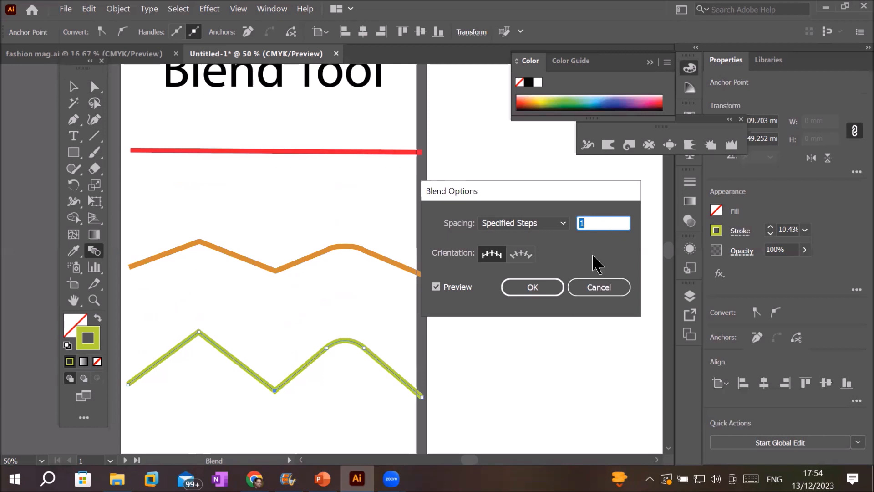
{"action": "left_click", "coordinate": [544, 299]}
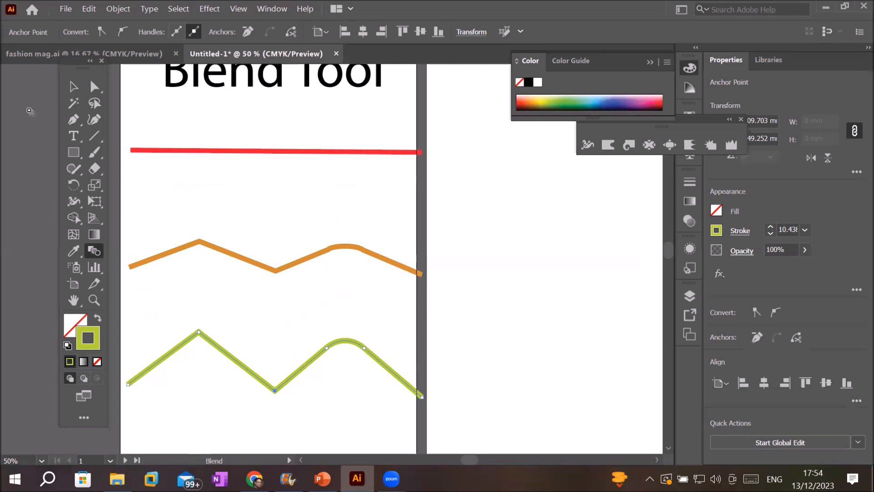
Activate the Direct Selection tool and view the selection tools grouped with it.
{"action": "left_click", "coordinate": [94, 86]}
{"action": "left_click", "coordinate": [94, 88]}
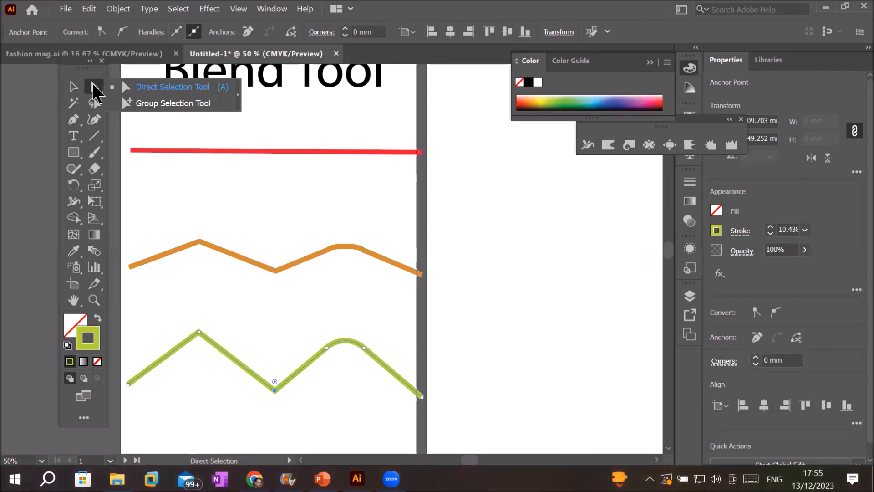
{"action": "left_click", "coordinate": [93, 85]}
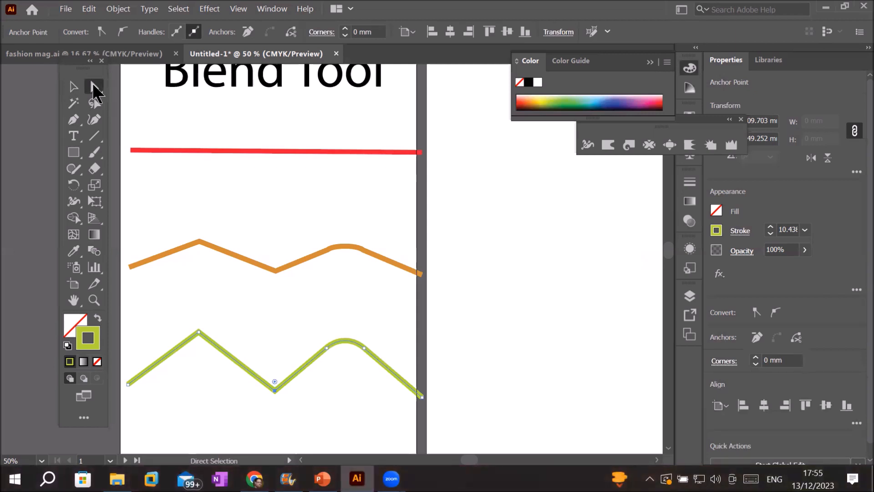
Select the straight red line with the Lasso tool and add an anchor point at its middle with Add Anchor Points.
{"action": "left_click", "coordinate": [94, 103]}
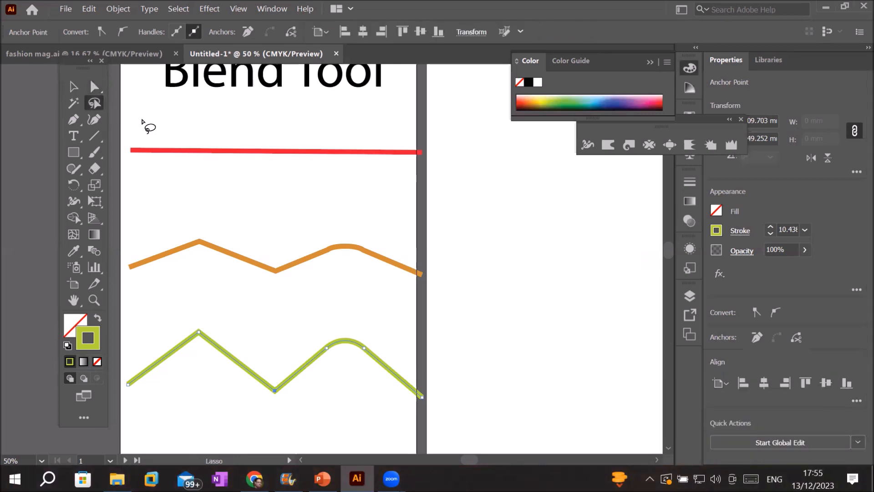
{"action": "mouse_move", "coordinate": [151, 122]}
{"action": "left_mouse_down"}
{"action": "mouse_move", "coordinate": [122, 140]}
{"action": "mouse_move", "coordinate": [124, 165]}
{"action": "mouse_move", "coordinate": [135, 170]}
{"action": "mouse_move", "coordinate": [223, 169]}
{"action": "mouse_move", "coordinate": [400, 191]}
{"action": "mouse_move", "coordinate": [460, 185]}
{"action": "mouse_move", "coordinate": [473, 127]}
{"action": "mouse_move", "coordinate": [428, 114]}
{"action": "mouse_move", "coordinate": [190, 115]}
{"action": "mouse_move", "coordinate": [146, 137]}
{"action": "left_mouse_up"}
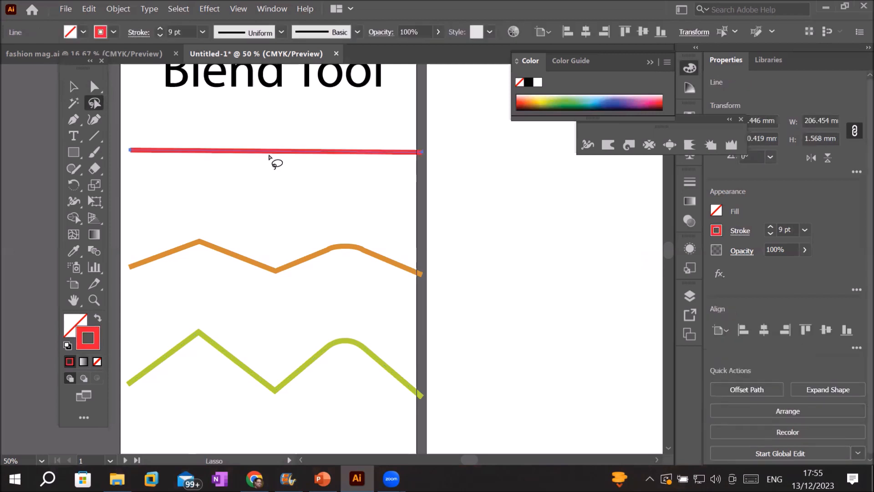
{"action": "left_click", "coordinate": [114, 8]}
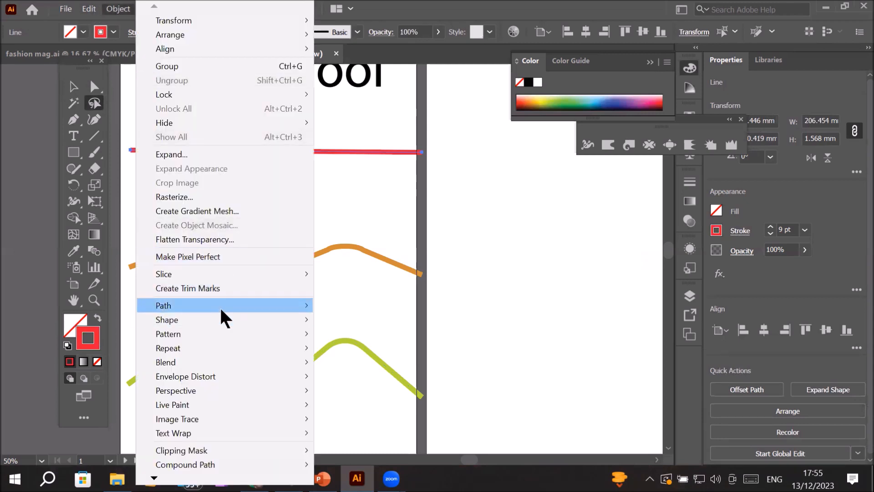
{"action": "mouse_move", "coordinate": [220, 306]}
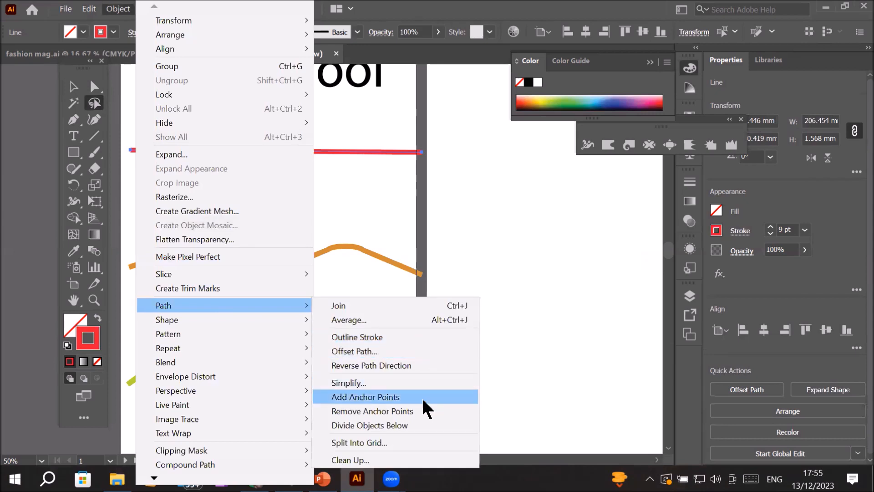
{"action": "left_click", "coordinate": [421, 397]}
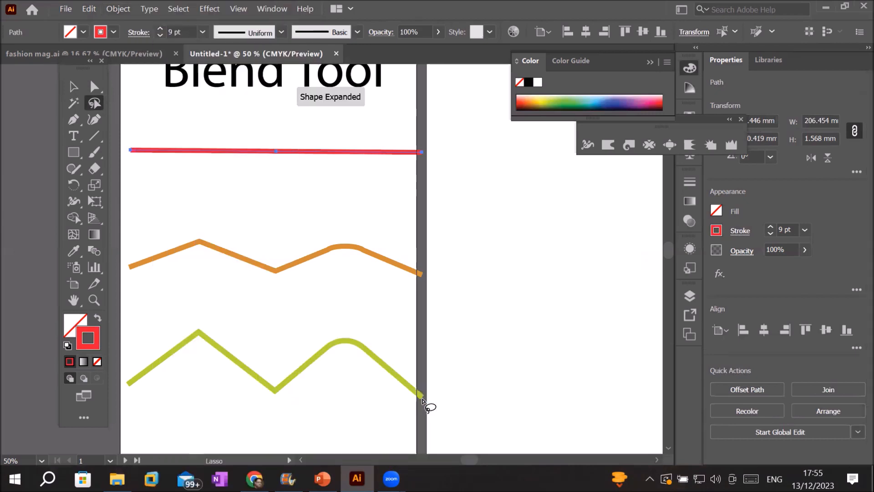
Pull the red line's middle anchor point up into a peak and round it to a corner radius of about 63.5 mm.
{"action": "left_click", "coordinate": [95, 87]}
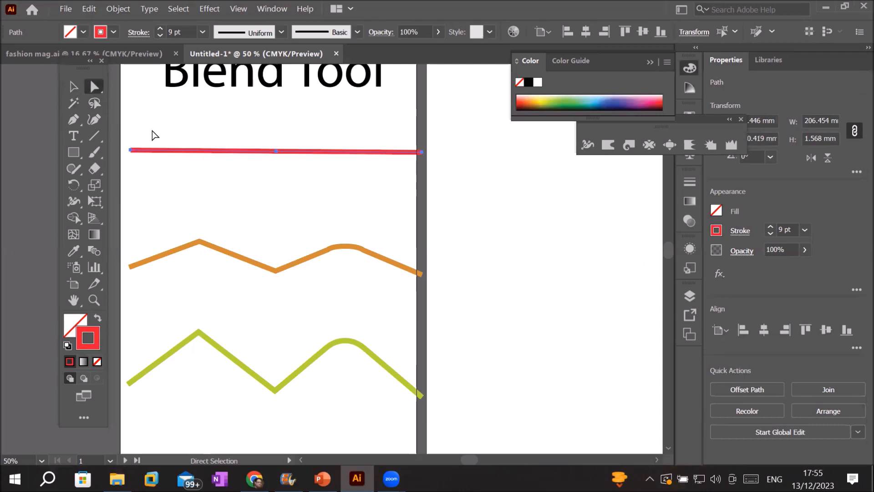
{"action": "left_click_drag", "start_coordinate": [275, 153], "coordinate": [276, 102]}
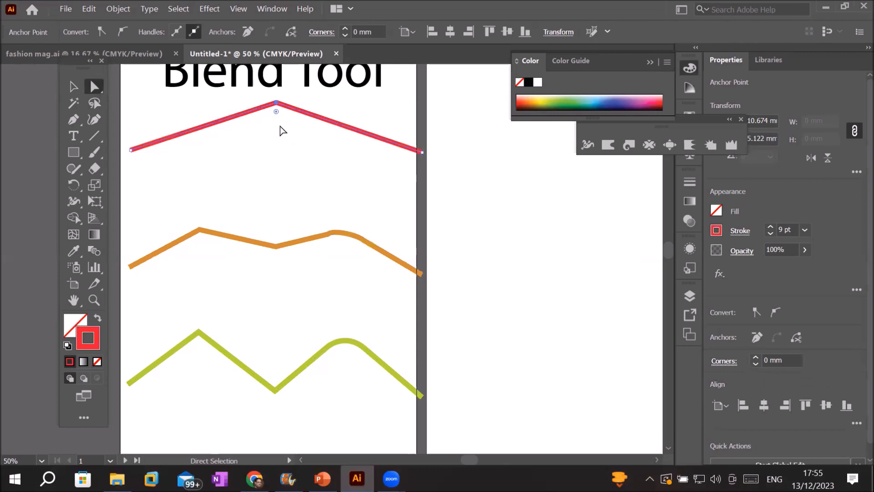
{"action": "left_click_drag", "start_coordinate": [276, 112], "coordinate": [276, 200]}
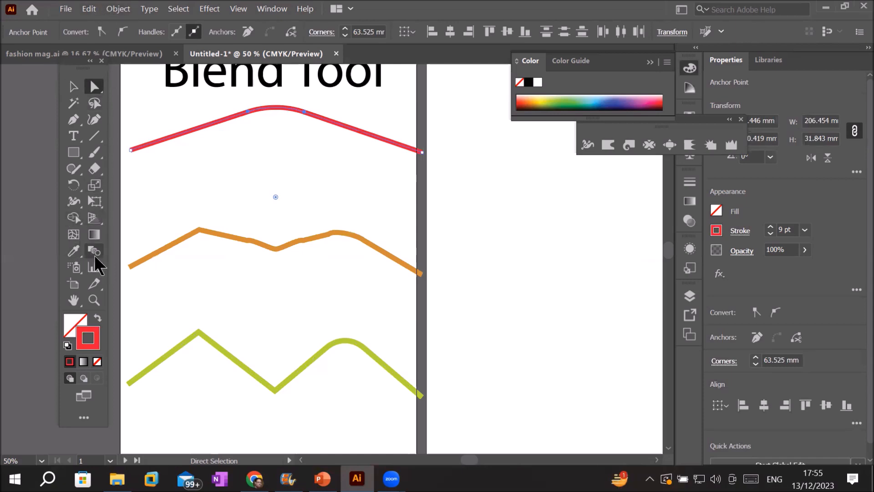
Set the blend between the red and yellow-green lines to 20 specified steps and deselect it.
{"action": "left_click", "coordinate": [132, 9]}
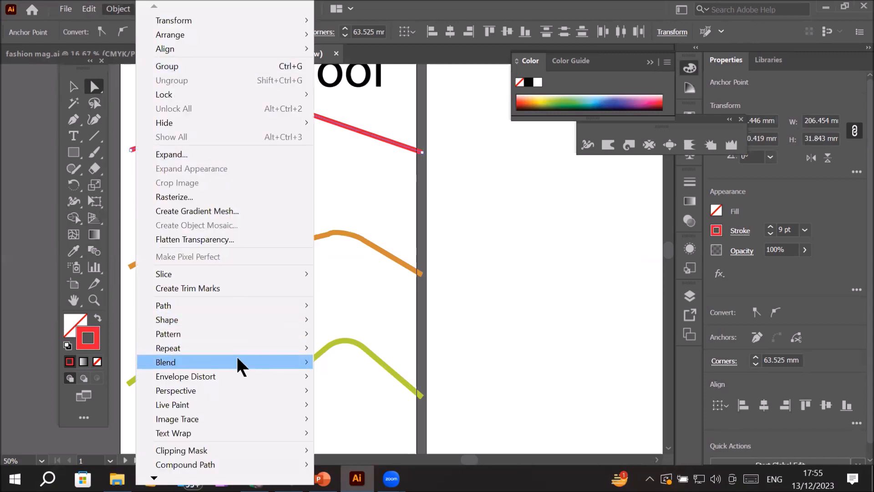
{"action": "mouse_move", "coordinate": [237, 358]}
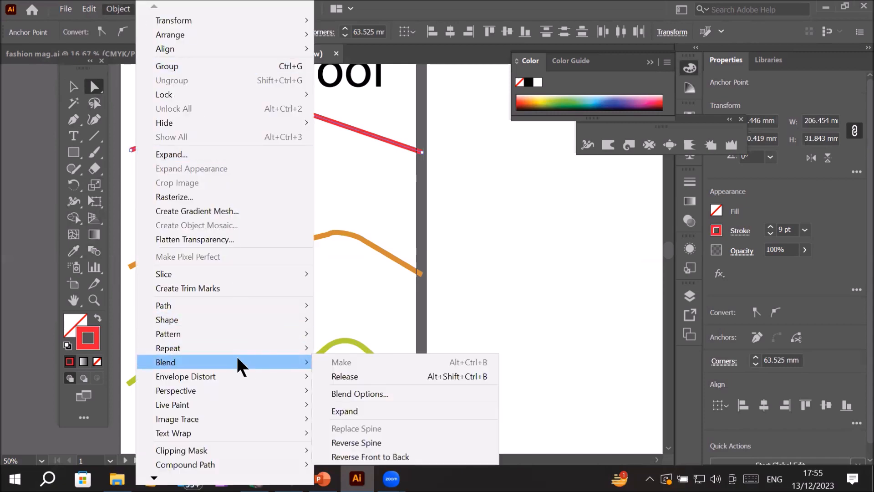
{"action": "left_click", "coordinate": [395, 394]}
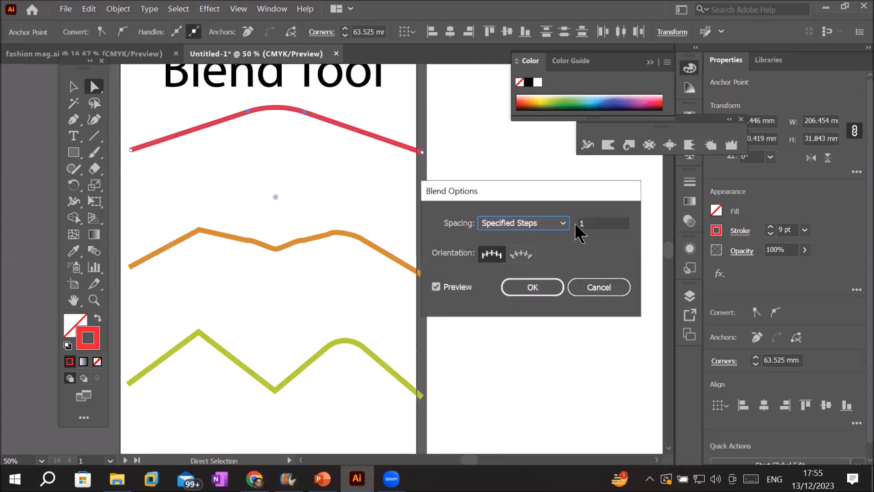
{"action": "left_click", "coordinate": [603, 223]}
{"action": "scroll", "coordinate": [607, 230], "scroll_direction": "up", "scroll_amount": 20}
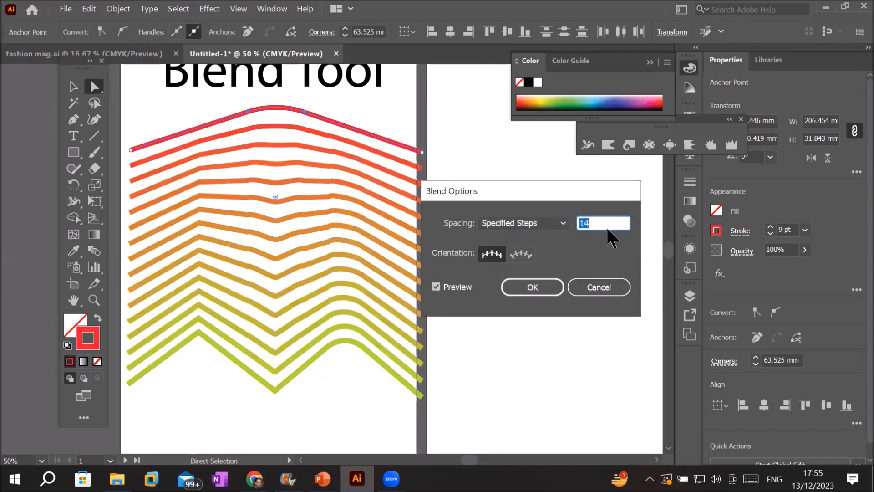
{"action": "scroll", "coordinate": [609, 237], "scroll_direction": "down", "scroll_amount": 3}
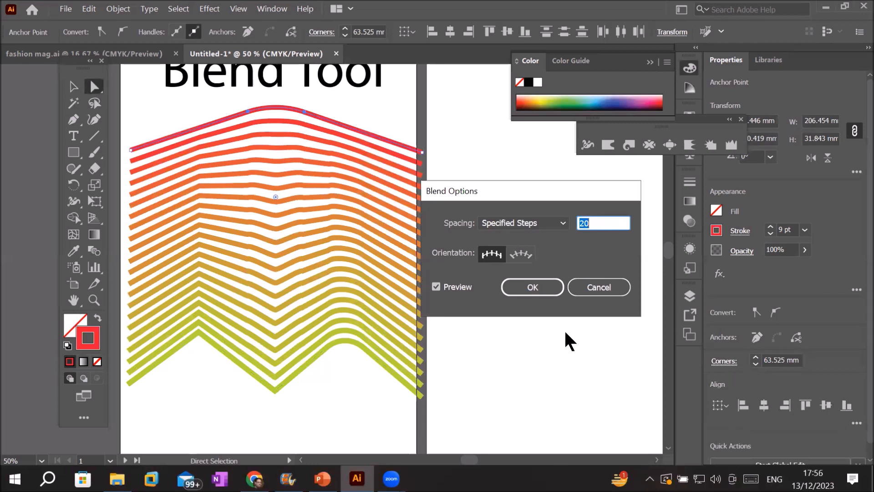
{"action": "left_click", "coordinate": [535, 286]}
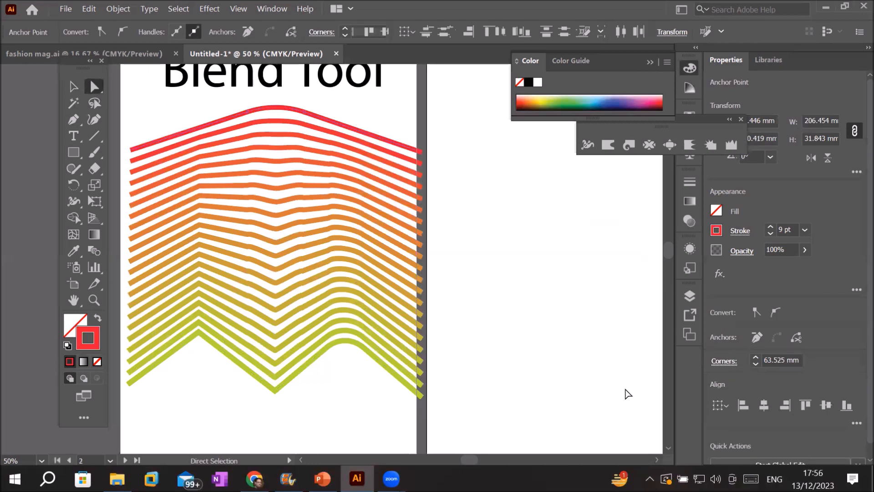
{"action": "left_click", "coordinate": [660, 408]}
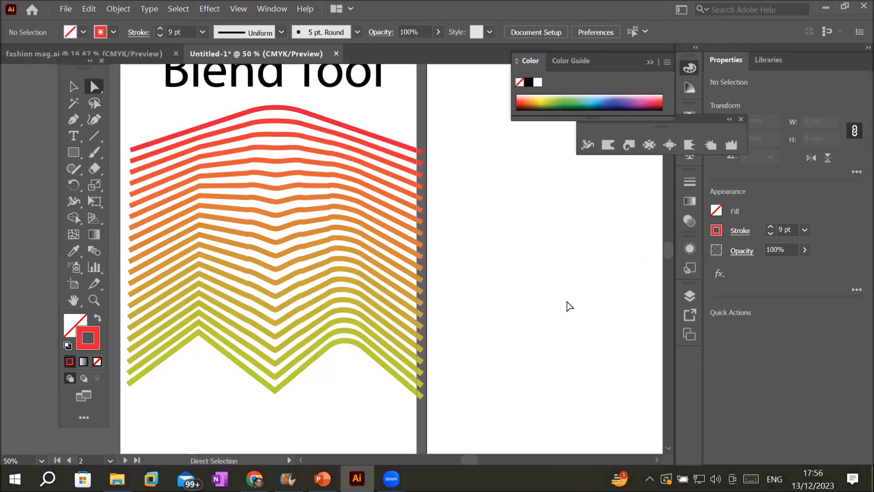
Copy the "Blend Tool" title to the top of the adjacent empty artboard.
{"action": "scroll", "coordinate": [567, 305], "scroll_direction": "down", "scroll_amount": 1}
{"action": "left_click_drag", "start_coordinate": [604, 289], "coordinate": [378, 280]}
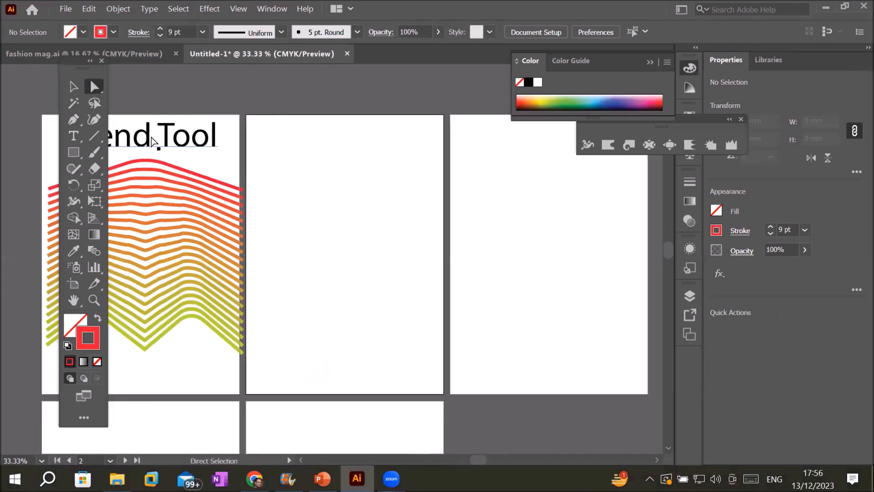
{"action": "key", "text": "v"}
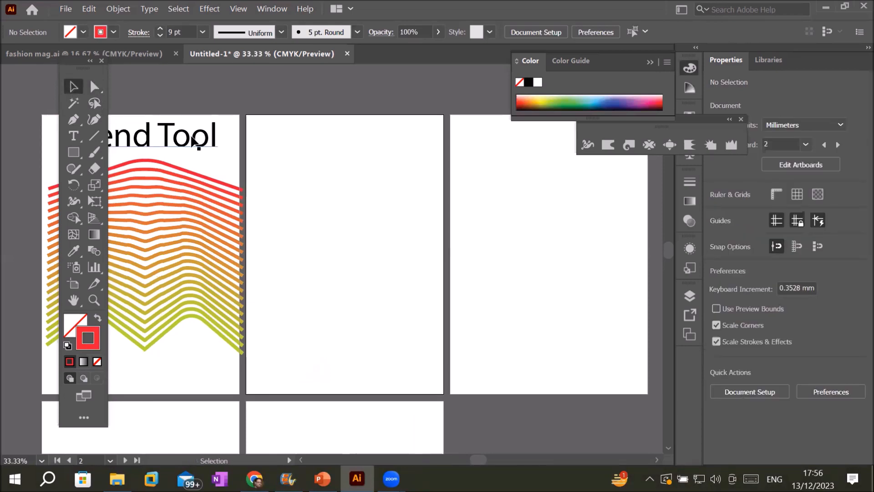
{"action": "left_click_drag", "start_coordinate": [196, 141], "coordinate": [395, 144]}
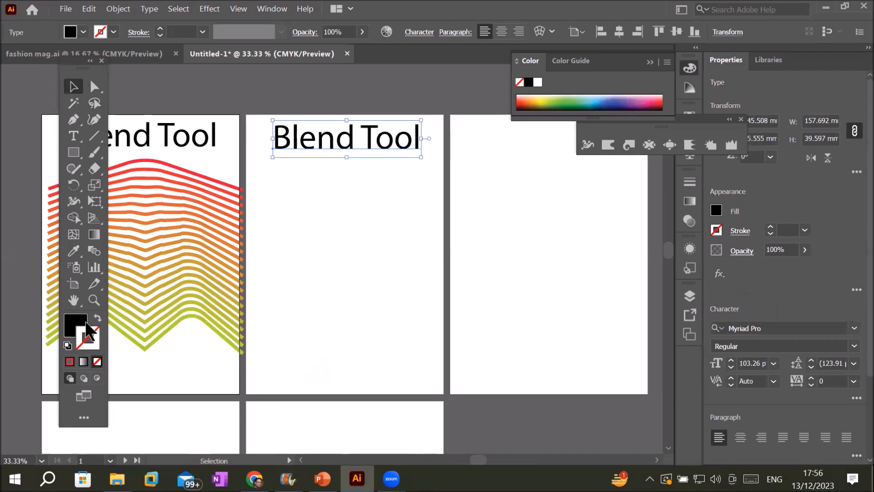
Draw three separate lines converging downward below the copied title, about 201, 206 and 218 mm tall, with the Line Segment tool.
{"action": "left_click", "coordinate": [94, 136]}
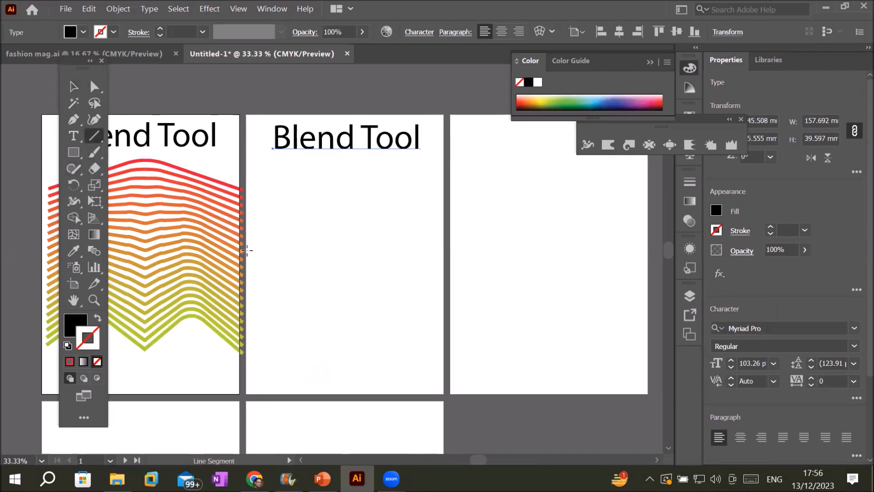
{"action": "left_click_drag", "start_coordinate": [254, 193], "coordinate": [318, 382]}
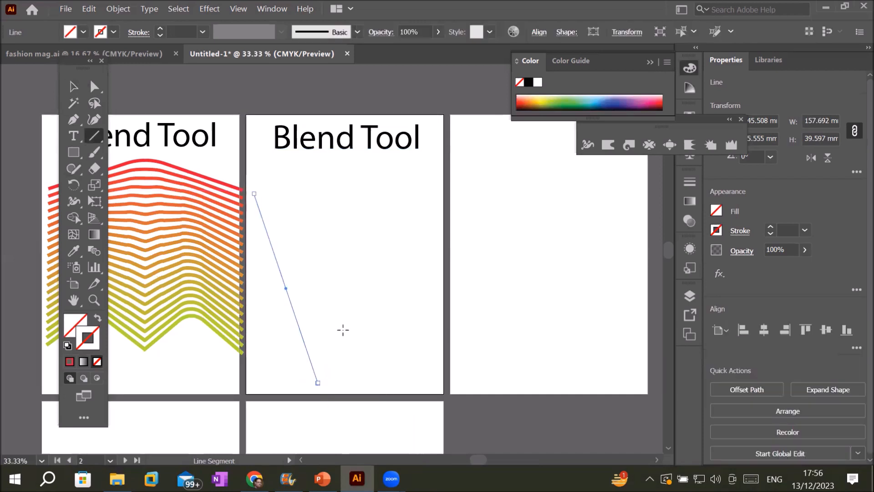
{"action": "left_click_drag", "start_coordinate": [339, 189], "coordinate": [344, 384]}
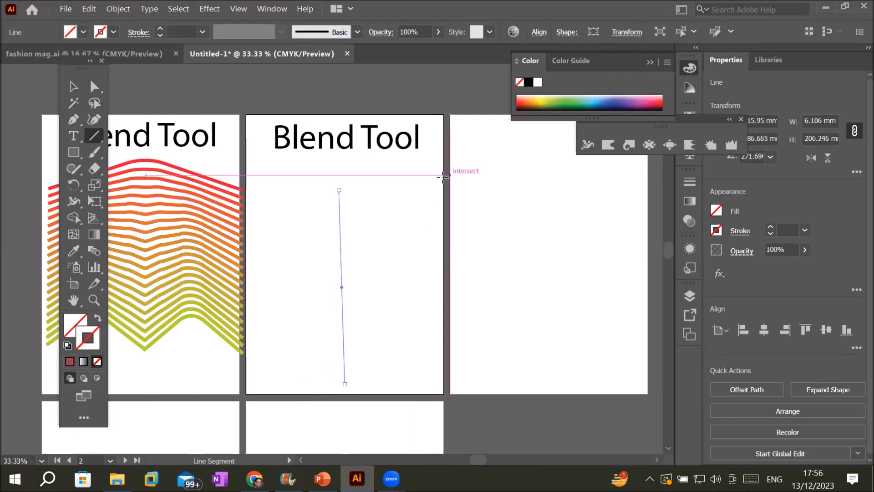
{"action": "left_click_drag", "start_coordinate": [439, 183], "coordinate": [368, 388]}
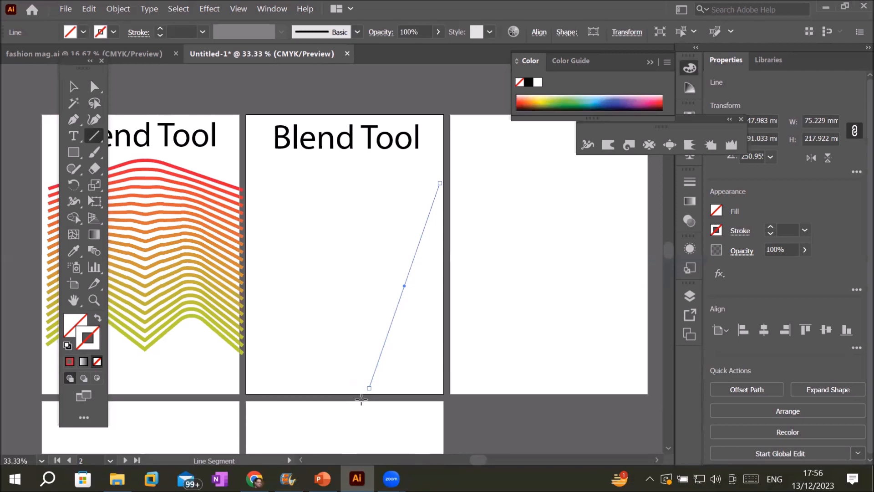
Give the rightmost slanted line a red 10 pt stroke.
{"action": "left_click", "coordinate": [159, 28]}
{"action": "left_click", "coordinate": [159, 28]}
{"action": "left_click", "coordinate": [158, 29]}
{"action": "left_click", "coordinate": [159, 28]}
{"action": "left_click", "coordinate": [158, 28]}
{"action": "left_click", "coordinate": [159, 28]}
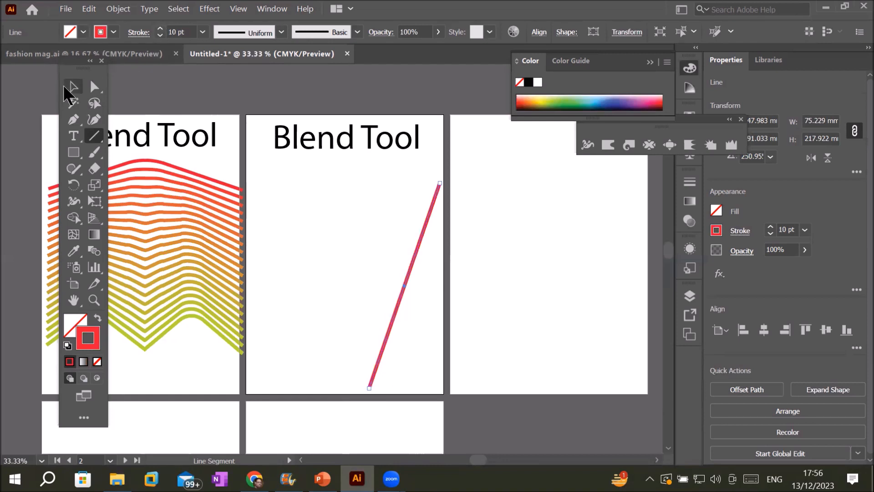
Give the middle line a 10 pt stroke and color it yellow.
{"action": "left_click", "coordinate": [72, 87]}
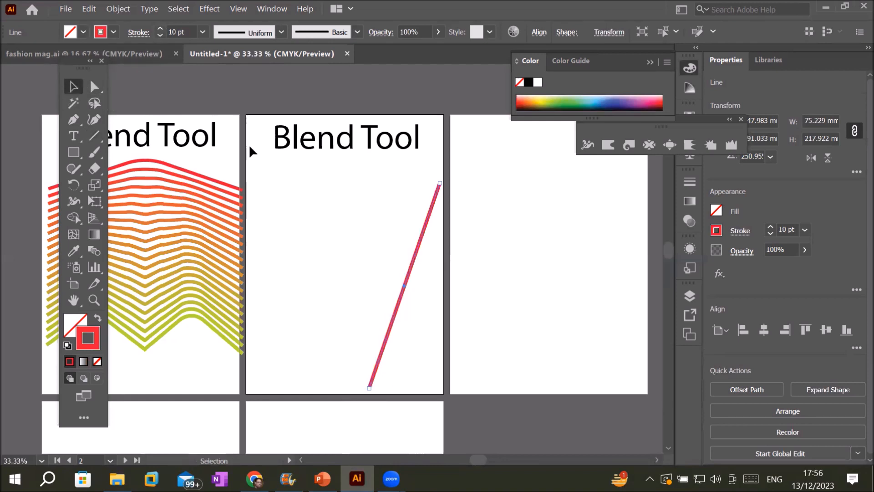
{"action": "left_click_drag", "start_coordinate": [296, 174], "coordinate": [367, 260]}
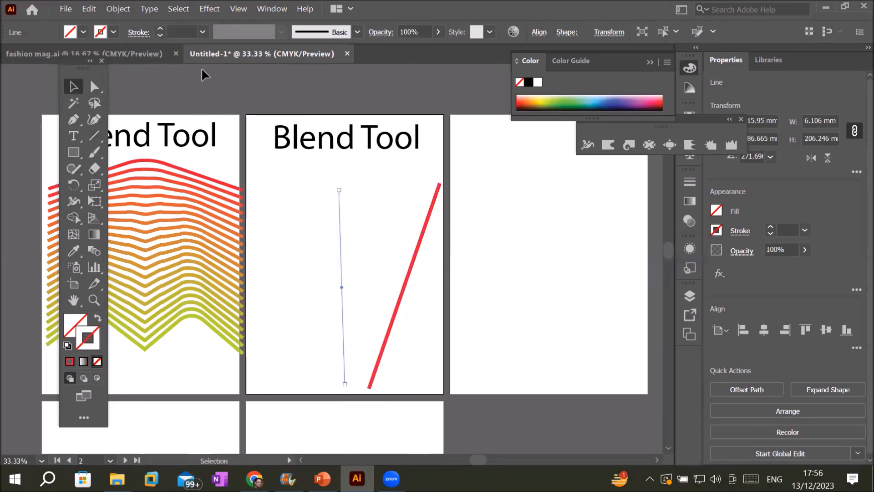
{"action": "left_click", "coordinate": [159, 30]}
{"action": "left_click", "coordinate": [160, 26]}
{"action": "left_click", "coordinate": [159, 26]}
{"action": "left_click", "coordinate": [159, 25]}
{"action": "left_click", "coordinate": [159, 26]}
{"action": "left_click", "coordinate": [159, 25]}
{"action": "left_click", "coordinate": [113, 30]}
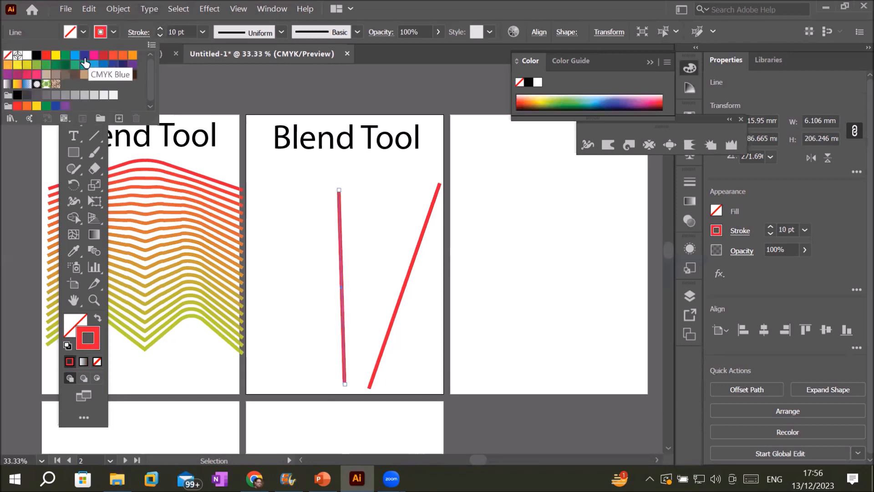
{"action": "left_click", "coordinate": [56, 55]}
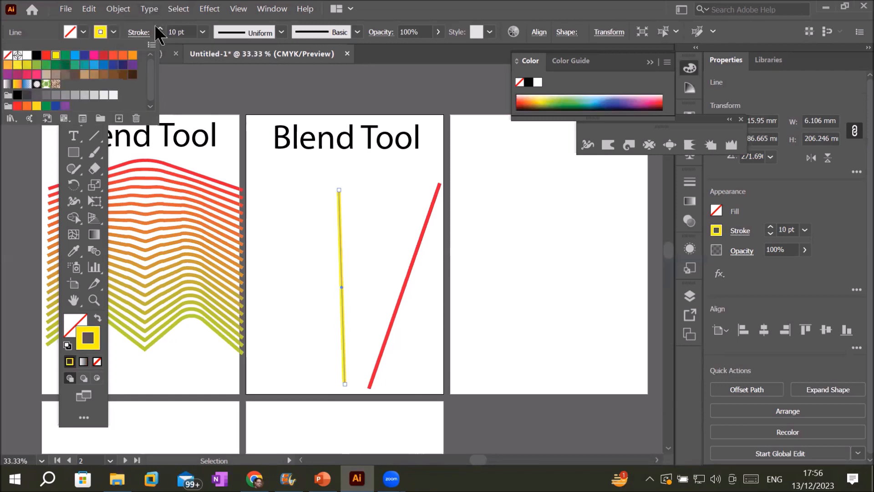
{"action": "left_click", "coordinate": [250, 185]}
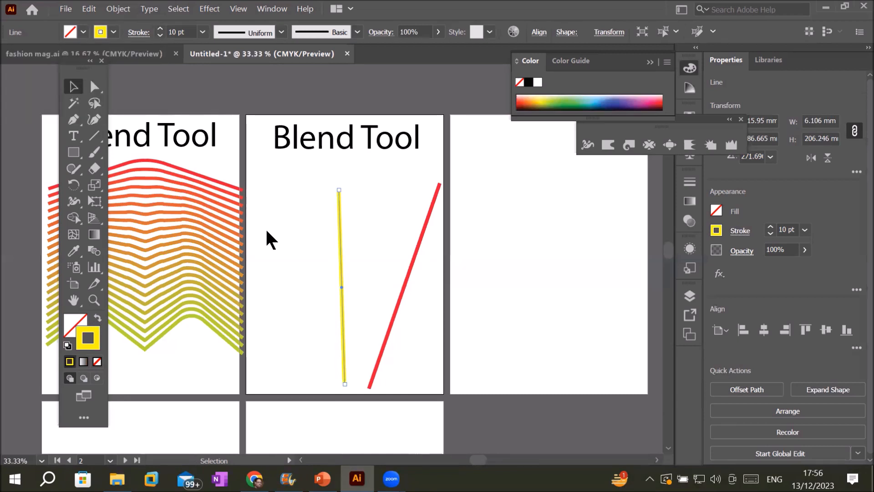
Give the leftmost slanted line a 10 pt stroke and color it green.
{"action": "left_click_drag", "start_coordinate": [252, 176], "coordinate": [294, 282]}
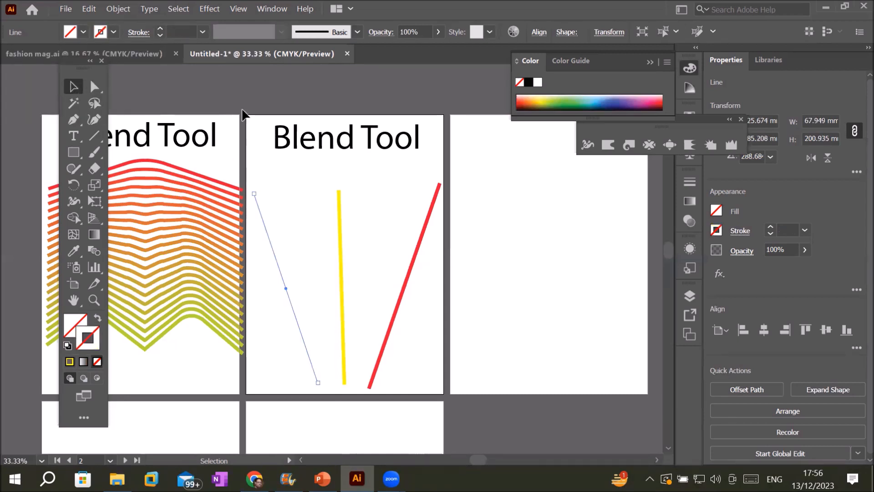
{"action": "left_click", "coordinate": [157, 28]}
{"action": "left_click", "coordinate": [157, 28]}
{"action": "left_click", "coordinate": [159, 28]}
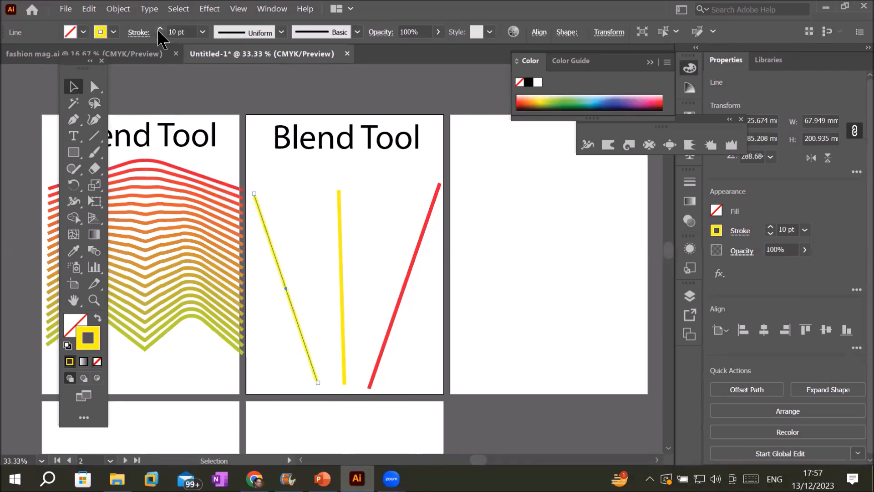
{"action": "left_click", "coordinate": [113, 29]}
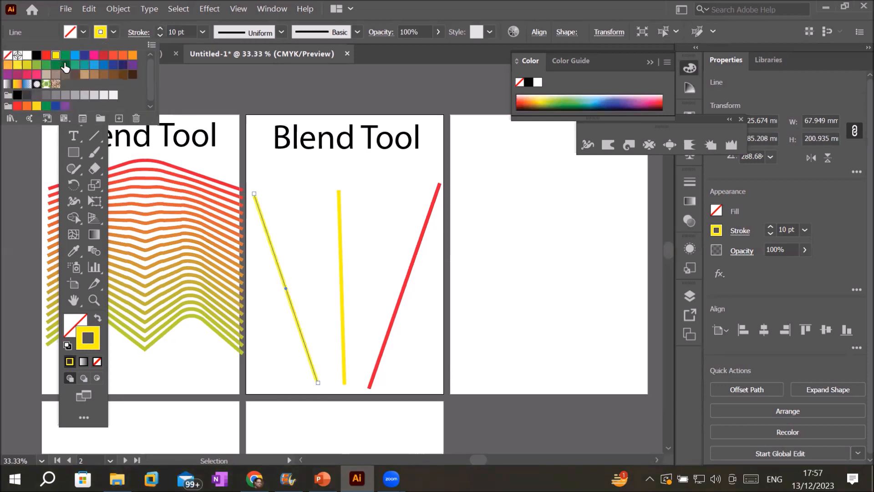
{"action": "left_click", "coordinate": [65, 55]}
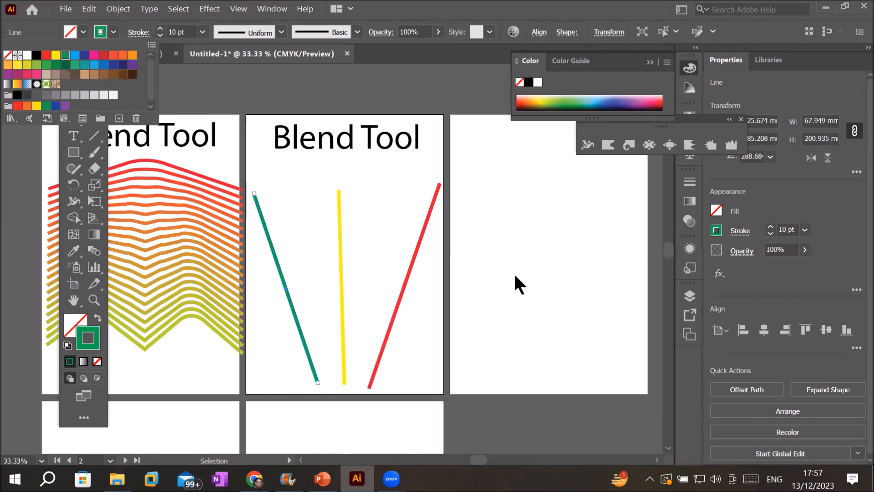
{"action": "left_click", "coordinate": [274, 169]}
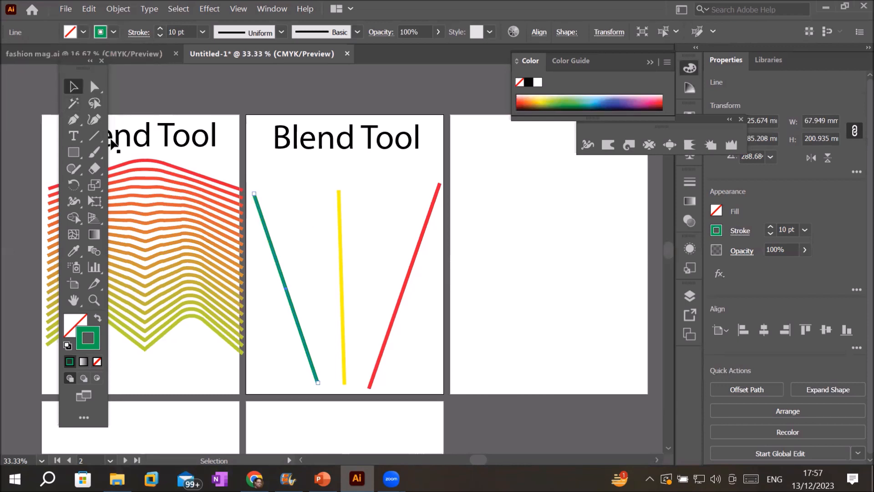
Blend the green line with the yellow line and on to the red line using the Blend tool.
{"action": "left_click", "coordinate": [94, 250]}
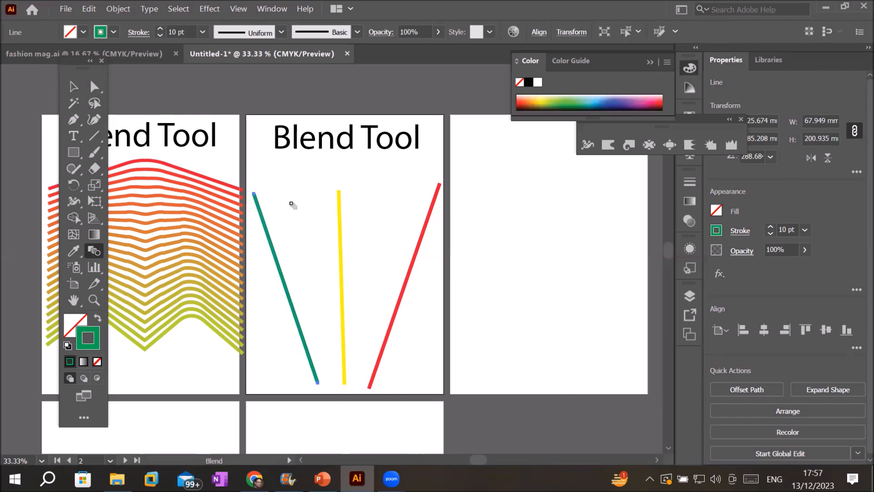
{"action": "left_click", "coordinate": [340, 204]}
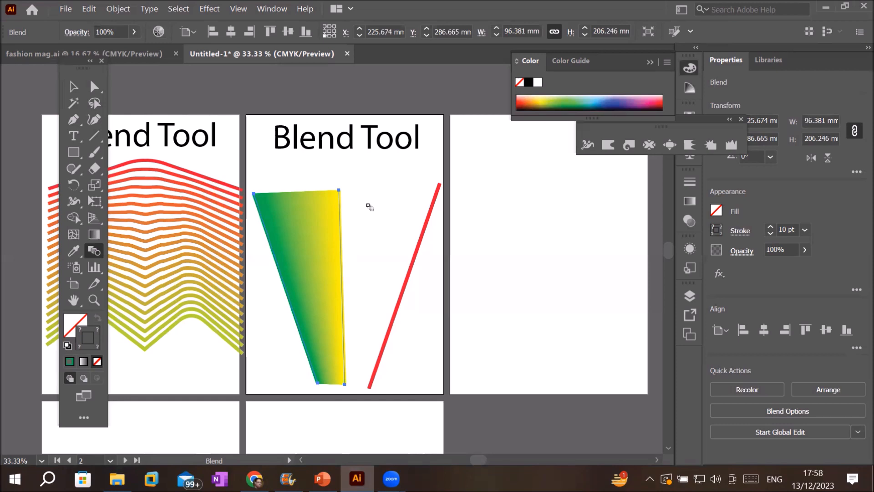
{"action": "left_click", "coordinate": [428, 220]}
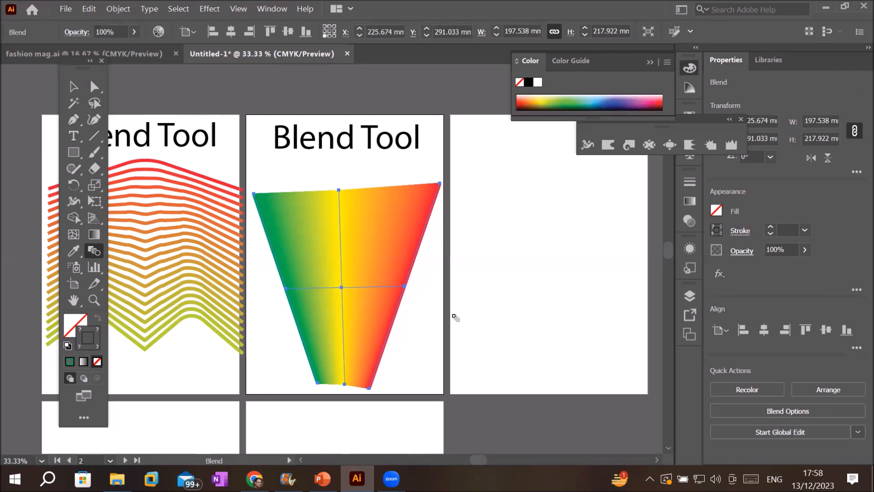
Change the three-line blend's spacing to Specified Steps.
{"action": "double_click", "coordinate": [94, 250]}
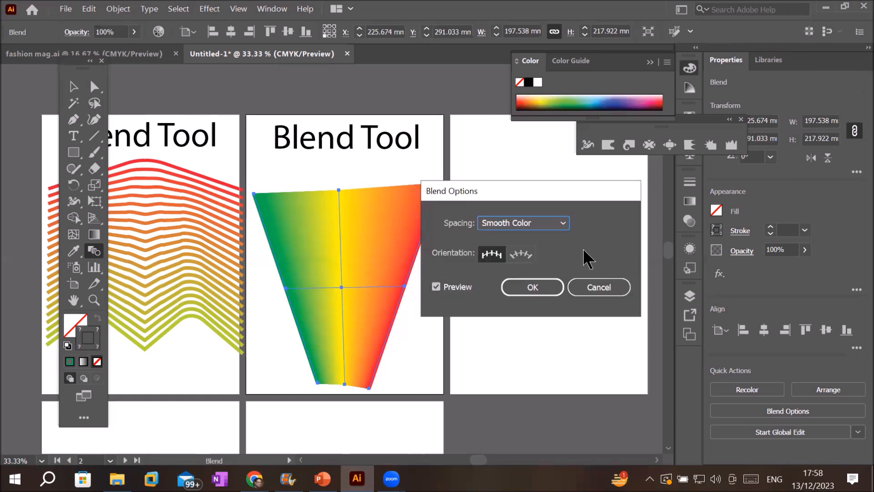
{"action": "left_click", "coordinate": [555, 225]}
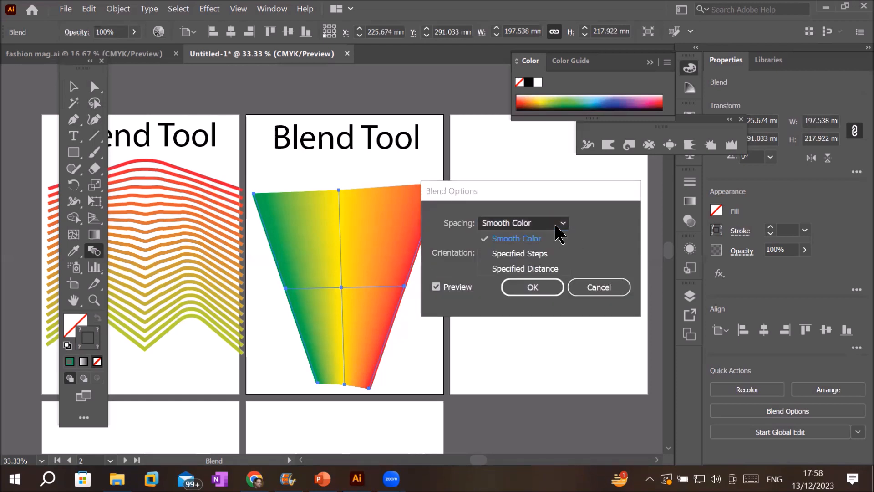
{"action": "left_click", "coordinate": [545, 253]}
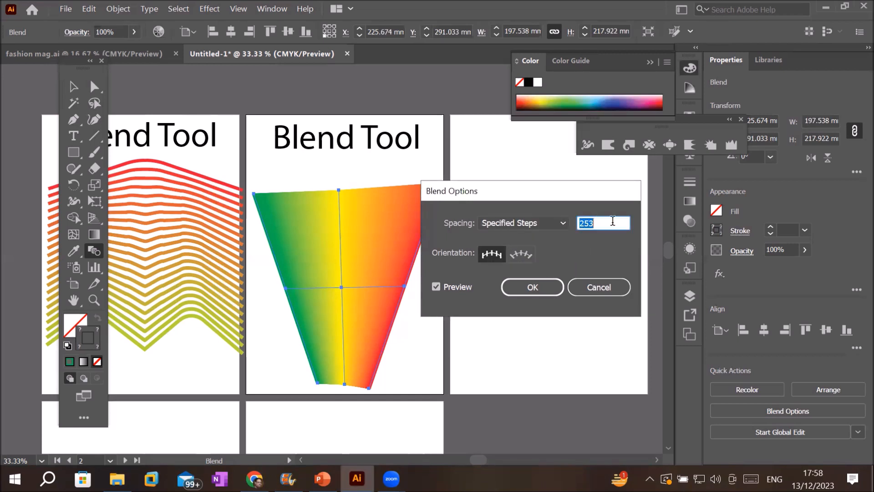
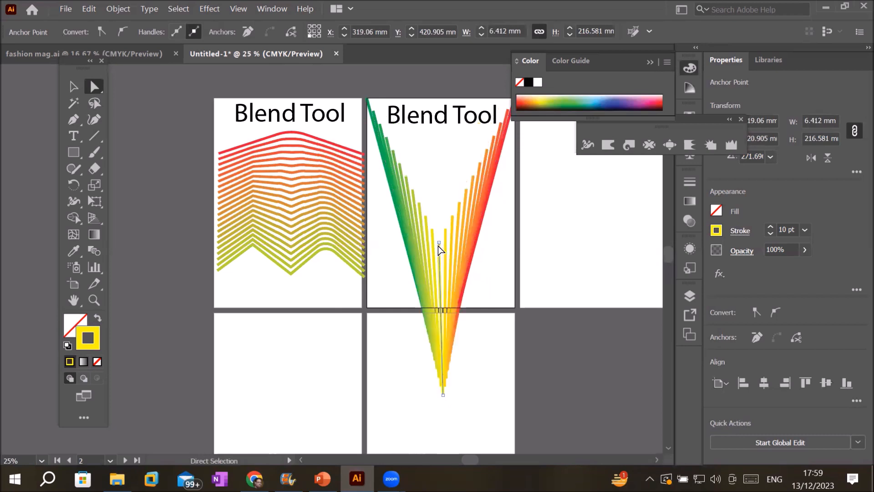
Move the lower anchor point of the yellow middle line up to the second artboard's lower edge and deselect it.
{"action": "left_click", "coordinate": [442, 394]}
{"action": "left_click_drag", "start_coordinate": [442, 395], "coordinate": [439, 307]}
{"action": "left_click", "coordinate": [565, 267]}
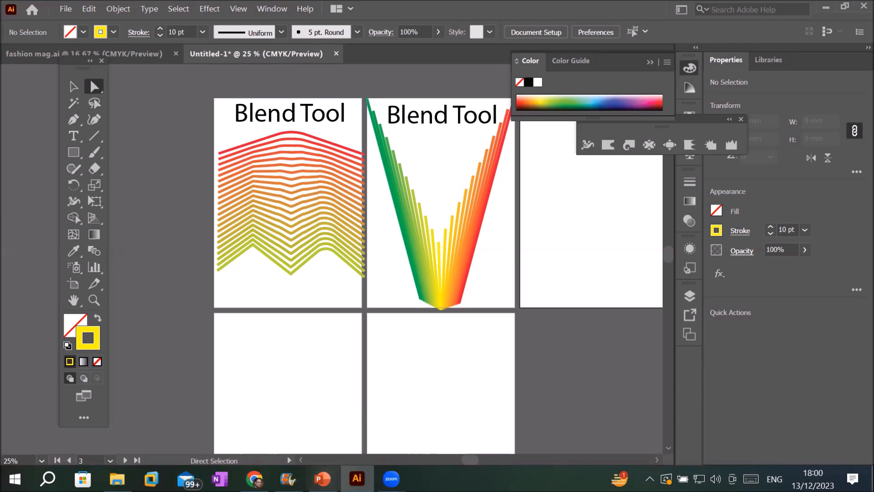
Switch to PowerPoint to review the blended objects and Blend Tool example slides, and return to Illustrator.
{"action": "left_click", "coordinate": [322, 478]}
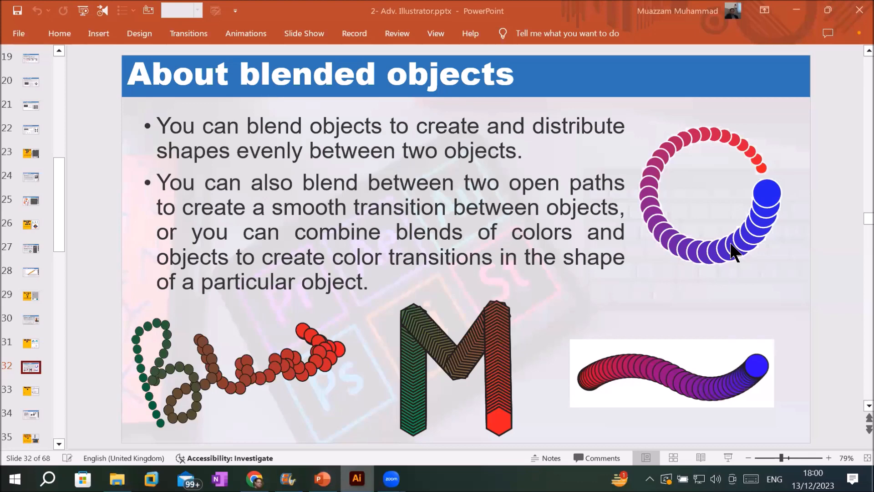
{"action": "left_click", "coordinate": [868, 50]}
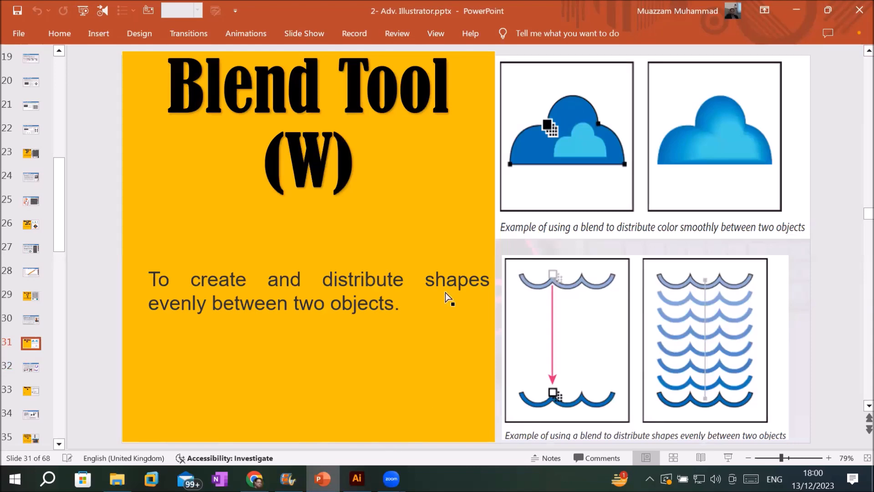
{"action": "key", "text": "alt+Tab"}
Copy the "Blend Tool" title from the second artboard to the head of the third artboard.
{"action": "left_click_drag", "start_coordinate": [329, 280], "coordinate": [341, 223]}
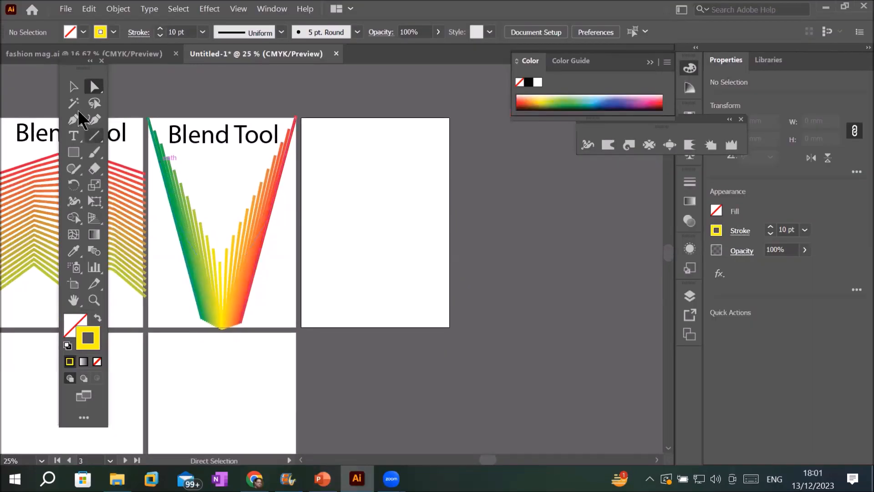
{"action": "left_click", "coordinate": [75, 89]}
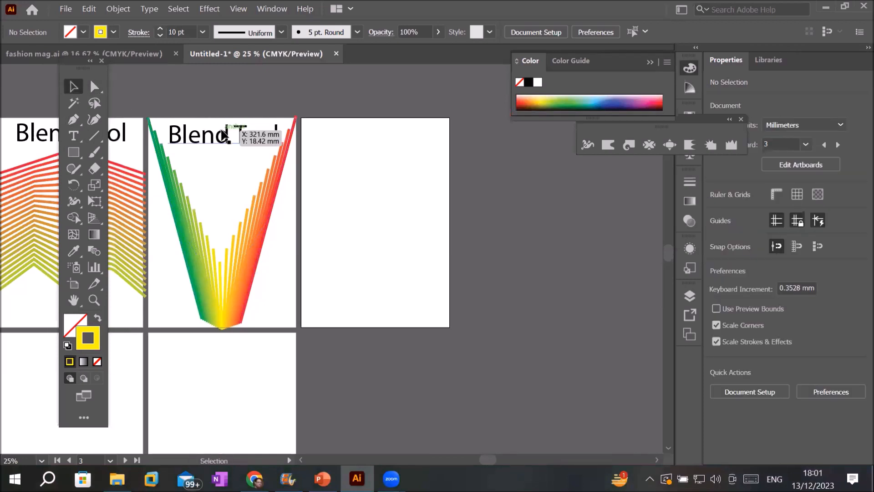
{"action": "left_click_drag", "start_coordinate": [225, 135], "coordinate": [349, 128]}
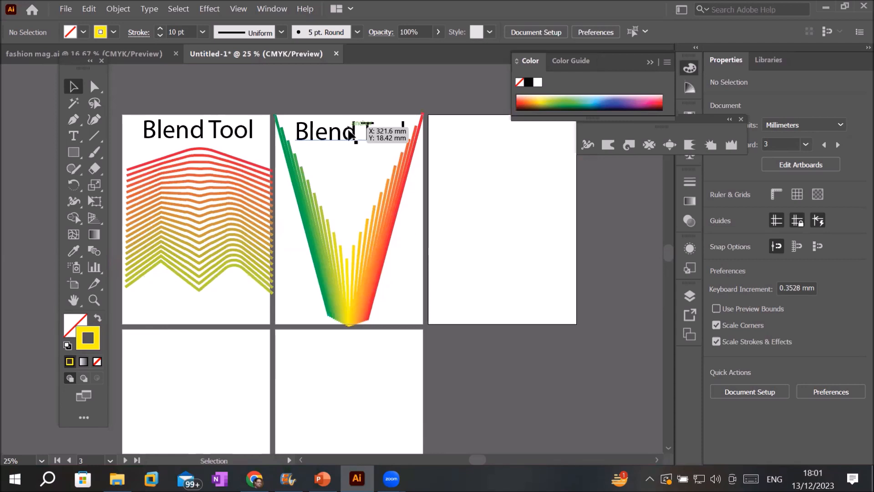
{"action": "left_click", "coordinate": [355, 137]}
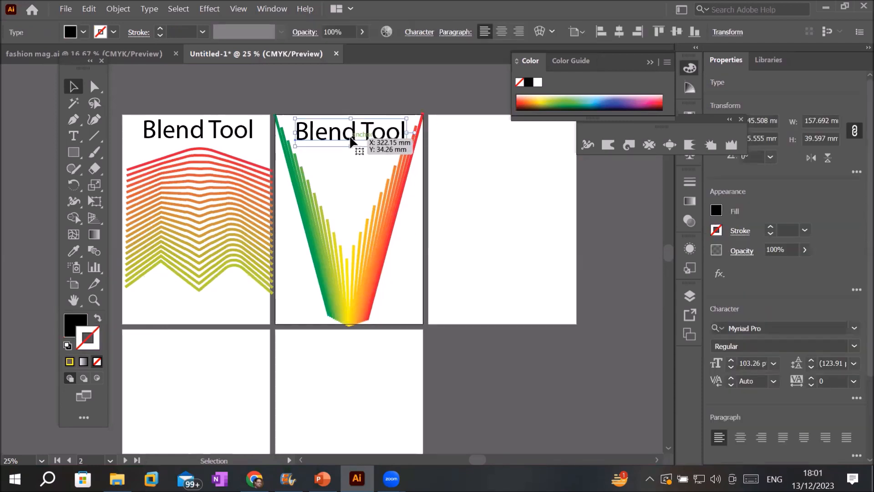
{"action": "left_click_drag", "start_coordinate": [347, 141], "coordinate": [507, 140]}
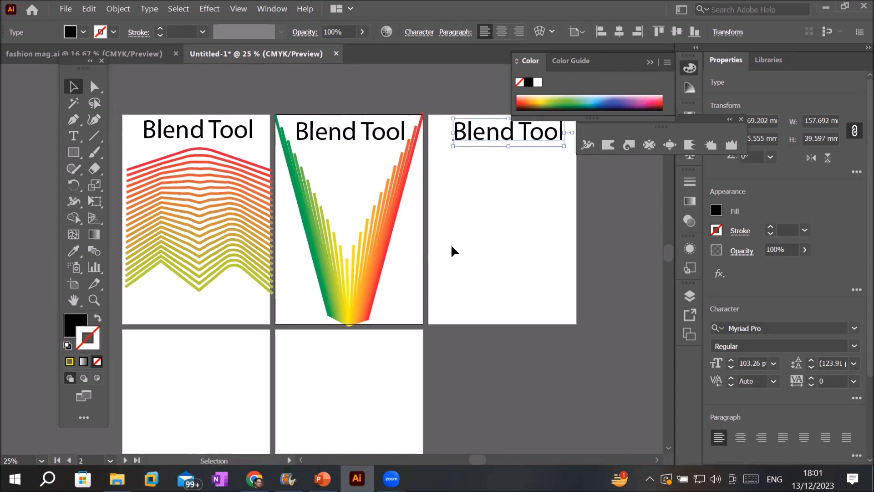
Draw a black circle about 58 mm in diameter below the title on the third artboard with the Ellipse tool.
{"action": "left_click", "coordinate": [75, 147]}
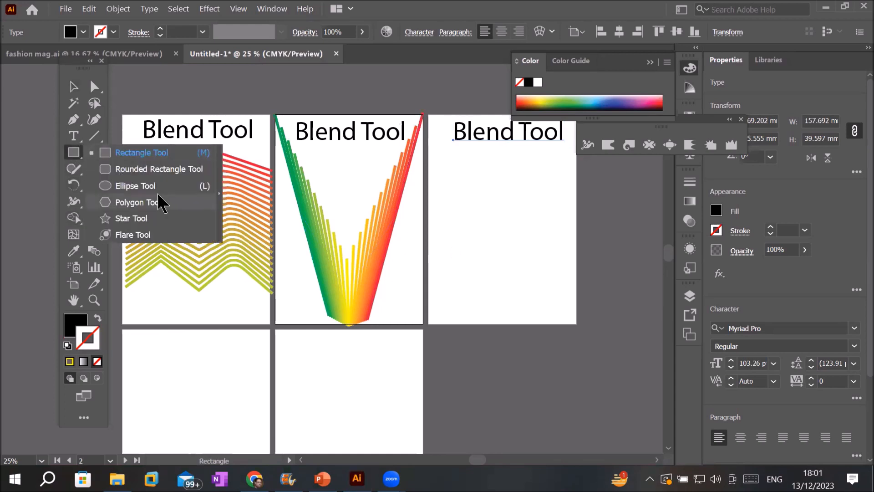
{"action": "left_click", "coordinate": [154, 186]}
{"action": "left_click_drag", "start_coordinate": [467, 181], "coordinate": [506, 221]}
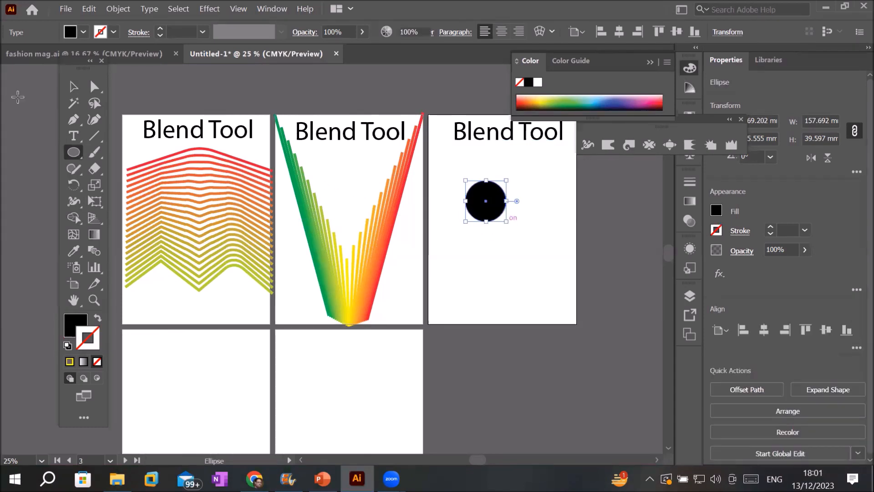
Duplicate the black circle several times, overlapping the copies into a cloud shape about 126 by 105 mm.
{"action": "left_click", "coordinate": [73, 86]}
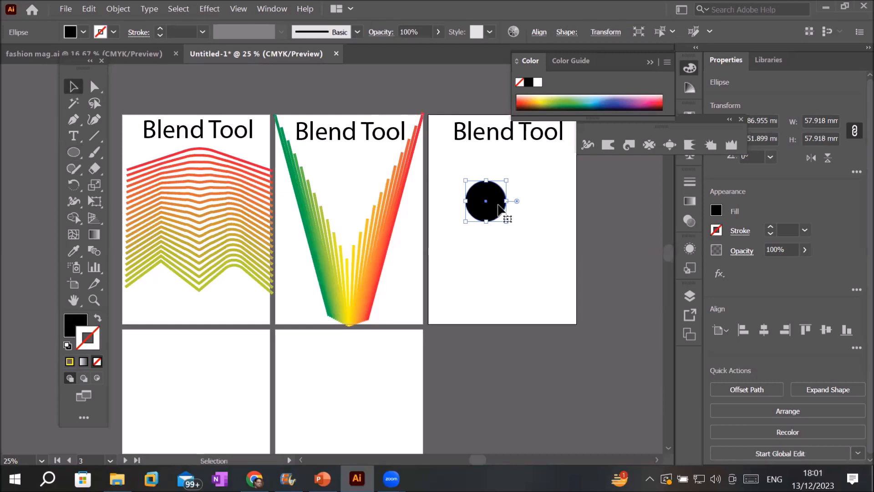
{"action": "left_click_drag", "start_coordinate": [490, 206], "coordinate": [523, 227]}
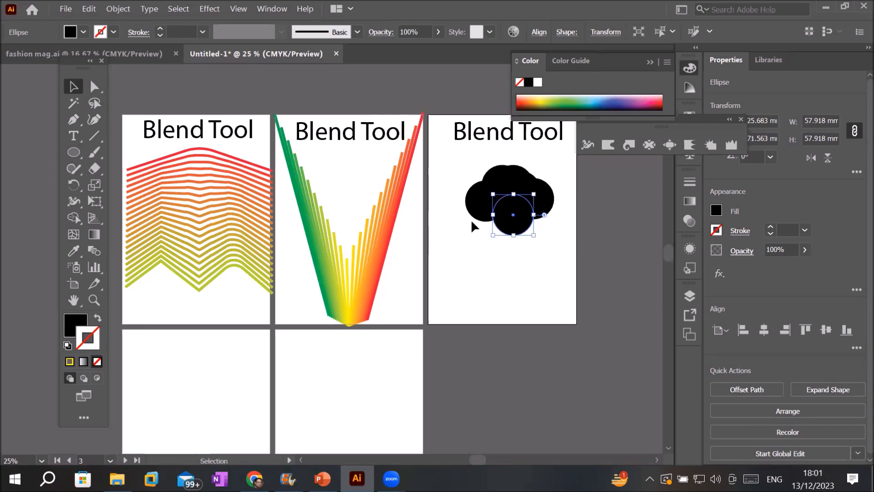
{"action": "left_click_drag", "start_coordinate": [516, 218], "coordinate": [500, 222]}
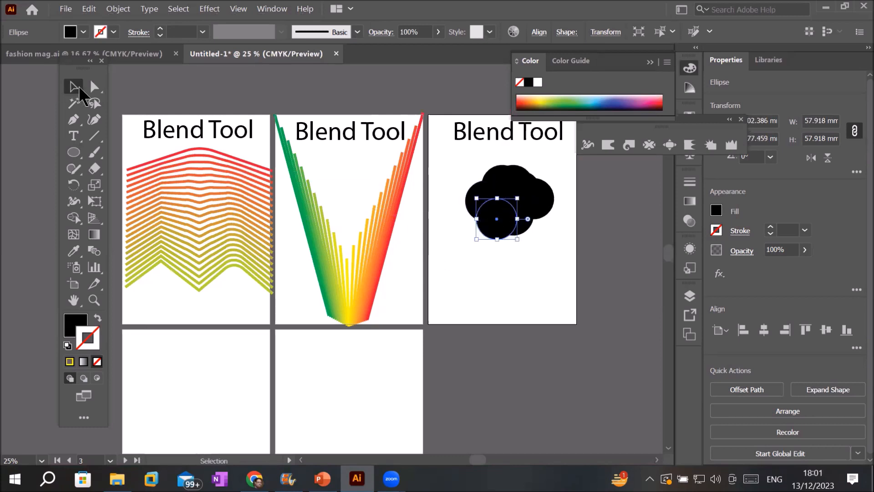
Unite all the overlapping circles into one cloud shape and fill it with light blue.
{"action": "left_click_drag", "start_coordinate": [447, 160], "coordinate": [564, 257]}
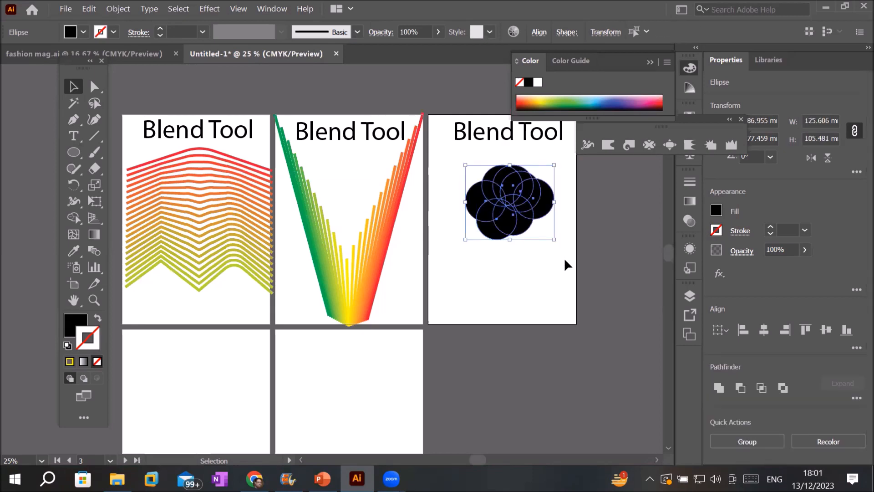
{"action": "left_click", "coordinate": [717, 387]}
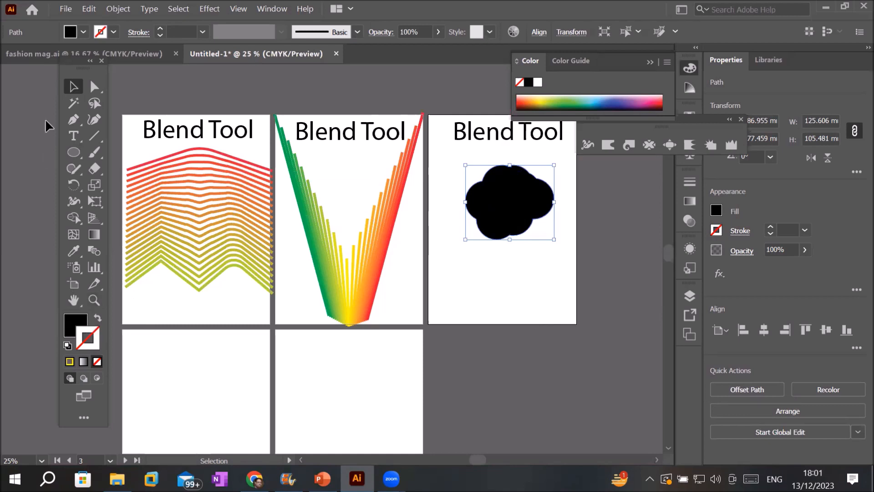
{"action": "left_click", "coordinate": [84, 31]}
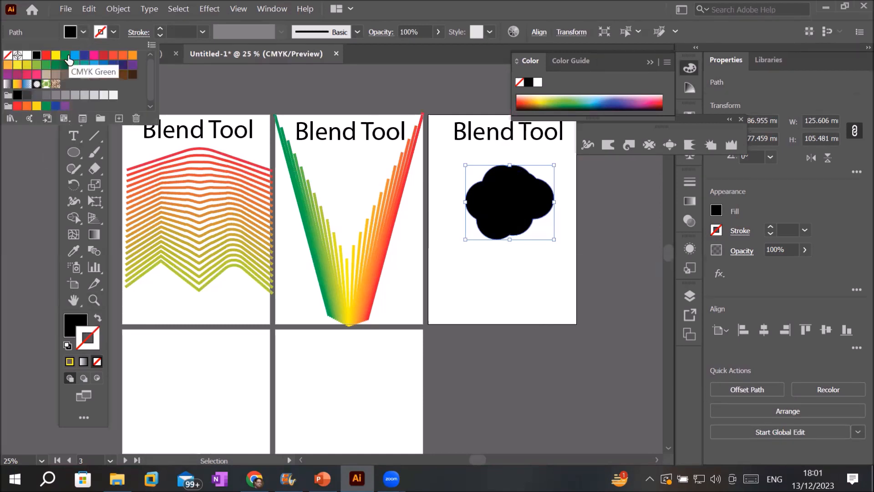
{"action": "left_click", "coordinate": [74, 55]}
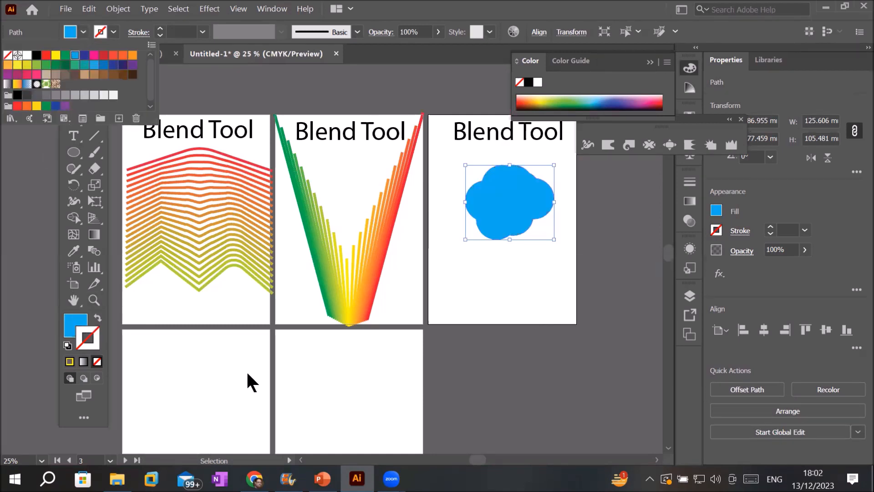
Duplicate the blue cloud below the original and shrink the copy to about 55 by 46 mm.
{"action": "left_click", "coordinate": [504, 193]}
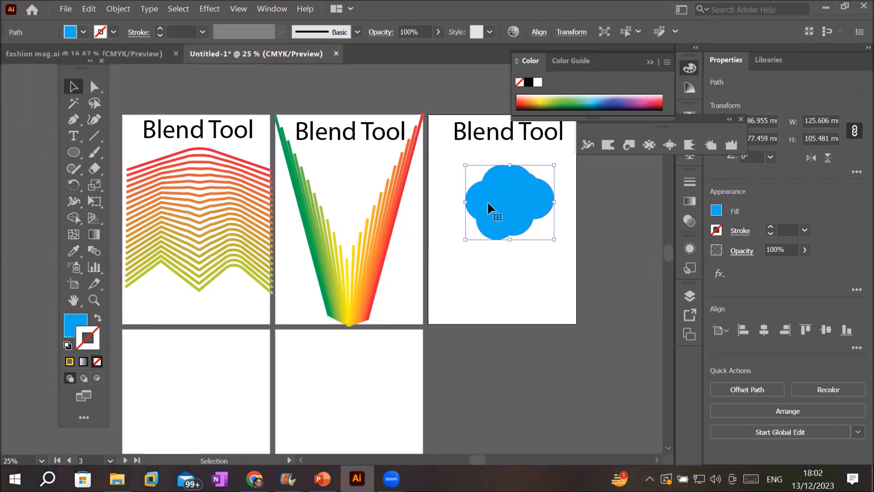
{"action": "left_click_drag", "start_coordinate": [488, 203], "coordinate": [508, 279], "text": "alt"}
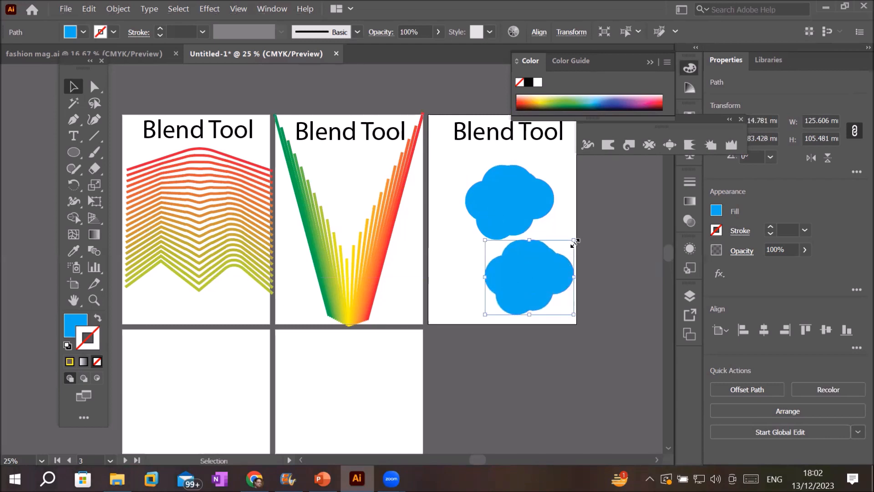
{"action": "left_click_drag", "start_coordinate": [575, 243], "coordinate": [549, 261]}
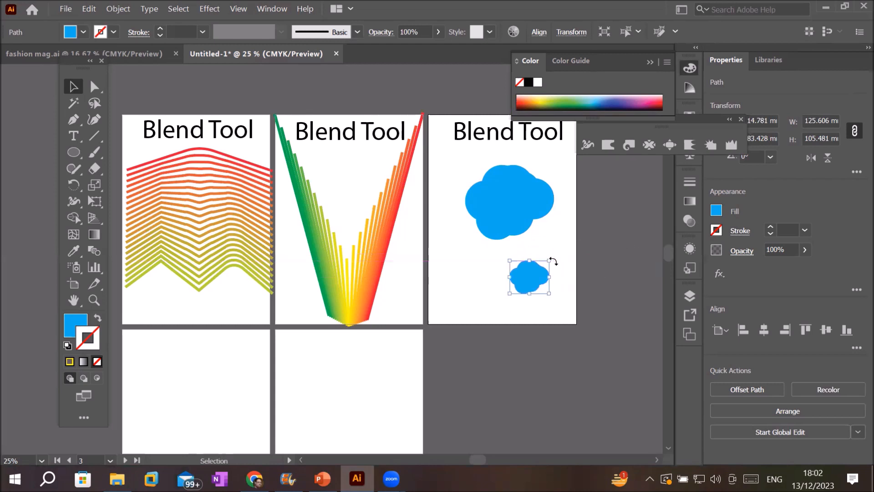
Fill the small cloud with white and center it on the large blue cloud.
{"action": "left_click", "coordinate": [85, 32]}
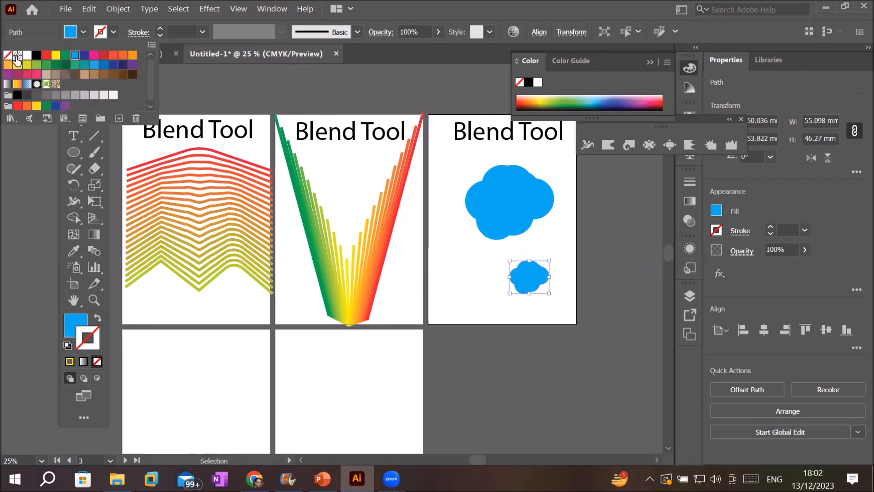
{"action": "left_click", "coordinate": [28, 56]}
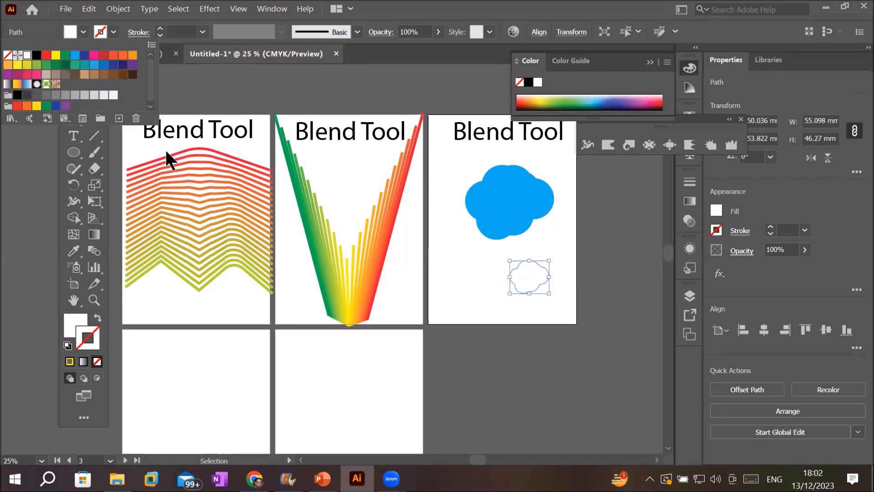
{"action": "left_click", "coordinate": [526, 220]}
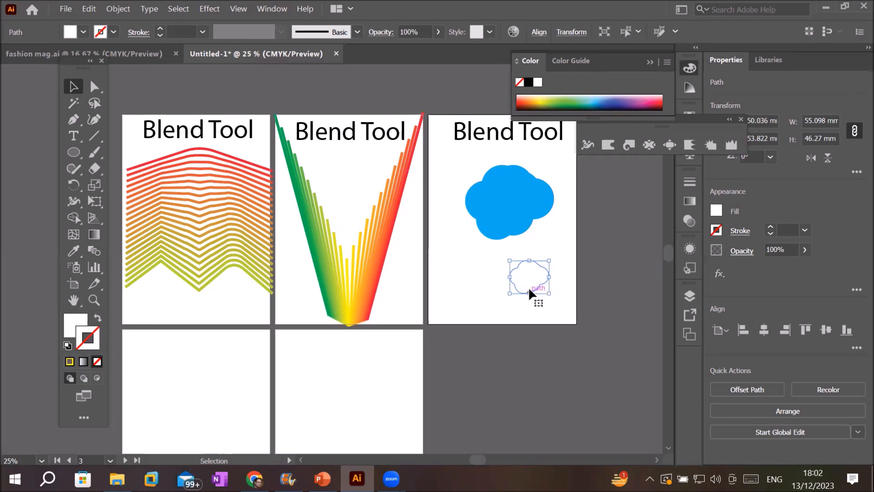
{"action": "left_click_drag", "start_coordinate": [528, 286], "coordinate": [509, 216]}
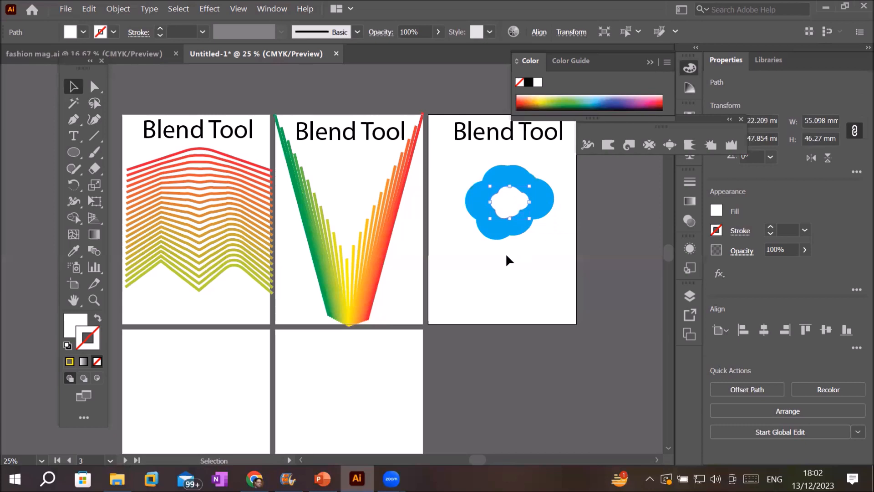
Close the floating panels covering the third artboard and blend the large blue cloud with the small white cloud.
{"action": "scroll", "coordinate": [519, 255], "scroll_direction": "up", "scroll_amount": 1}
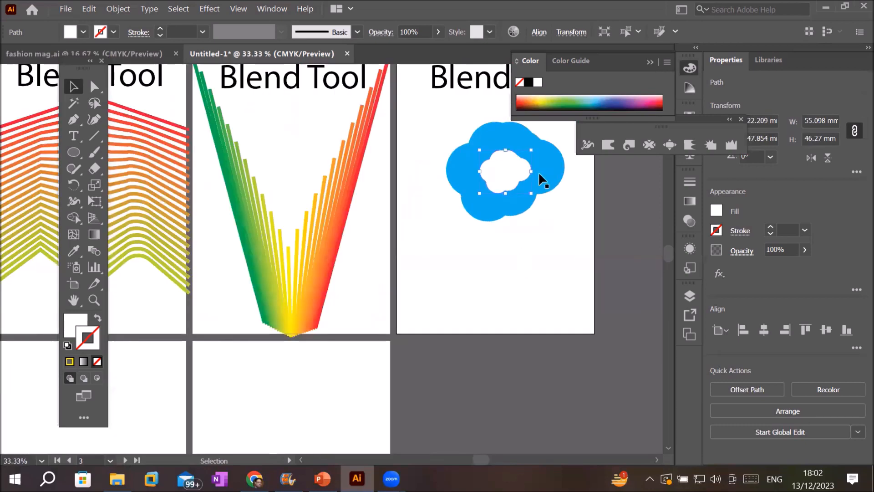
{"action": "left_click", "coordinate": [652, 66]}
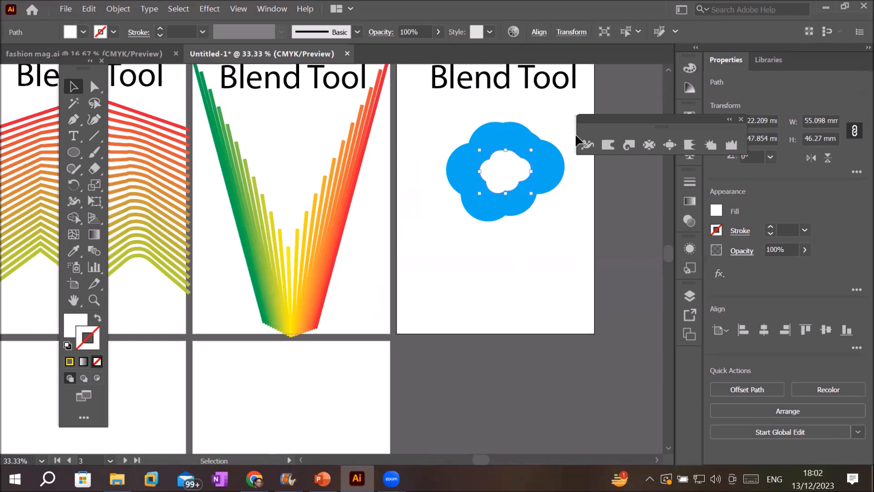
{"action": "left_click", "coordinate": [740, 119]}
{"action": "left_click_drag", "start_coordinate": [430, 114], "coordinate": [589, 271]}
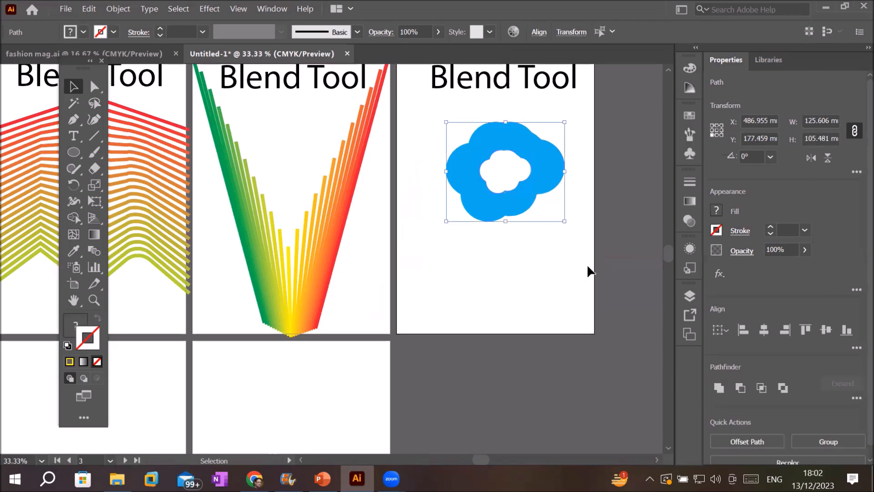
{"action": "left_click", "coordinate": [118, 9]}
{"action": "mouse_move", "coordinate": [230, 357]}
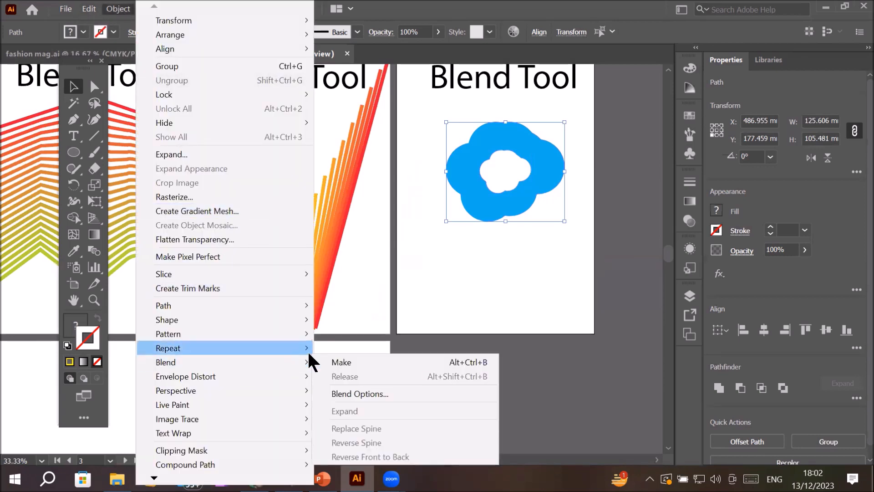
{"action": "left_click", "coordinate": [351, 360]}
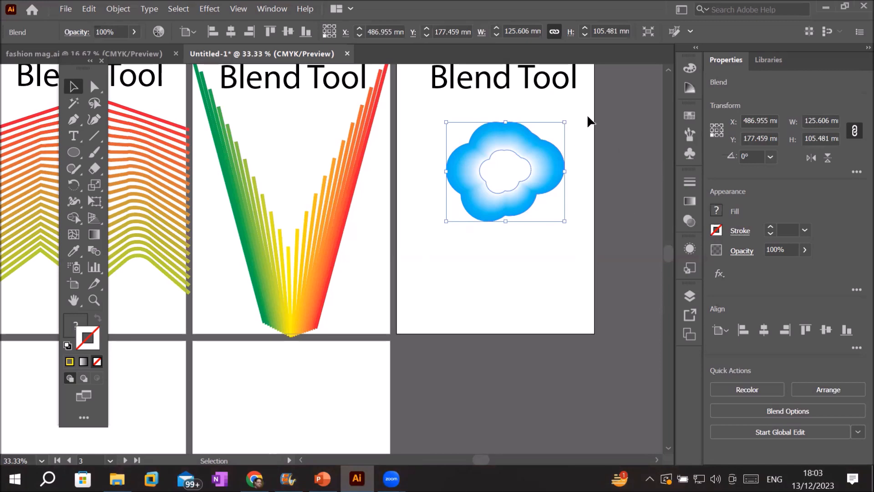
Examine the smoothness of the blue-to-white transition in the cloud blend at very high magnification and as a whole.
{"action": "key", "text": "ctrl+equal"}
{"action": "key", "text": "ctrl+equal"}
{"action": "key", "text": "ctrl+equal"}
{"action": "key", "text": "ctrl+equal"}
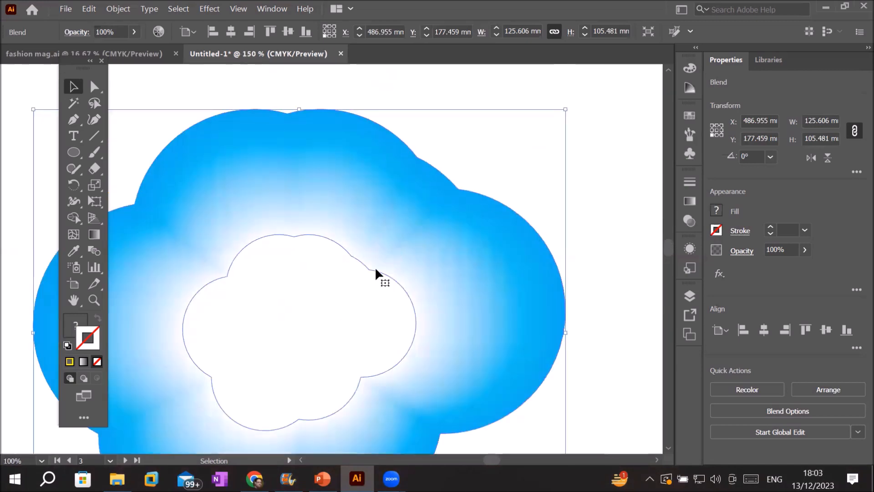
{"action": "key", "text": "ctrl+equal"}
{"action": "key", "text": "ctrl+equal"}
{"action": "key", "text": "ctrl+equal"}
{"action": "key", "text": "ctrl+equal"}
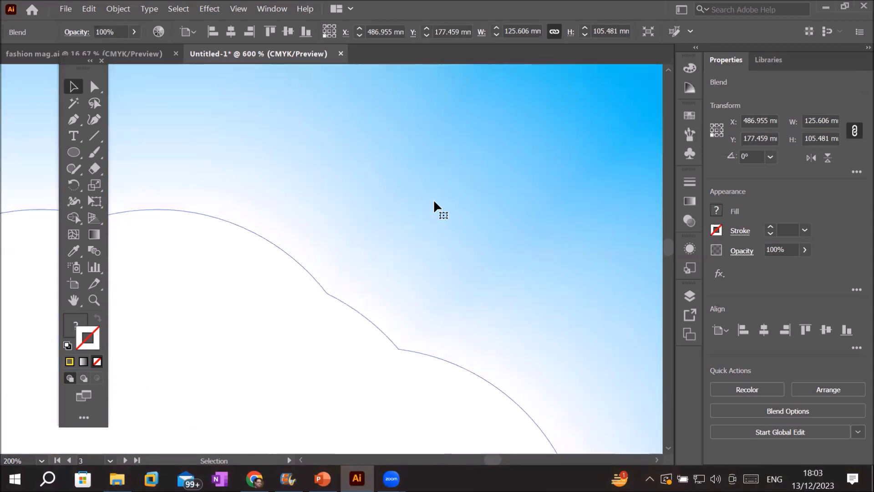
{"action": "key", "text": "ctrl+equal"}
{"action": "key", "text": "ctrl+equal"}
{"action": "key", "text": "ctrl+equal"}
{"action": "key", "text": "ctrl+equal"}
{"action": "key", "text": "ctrl+equal"}
{"action": "key", "text": "ctrl+equal"}
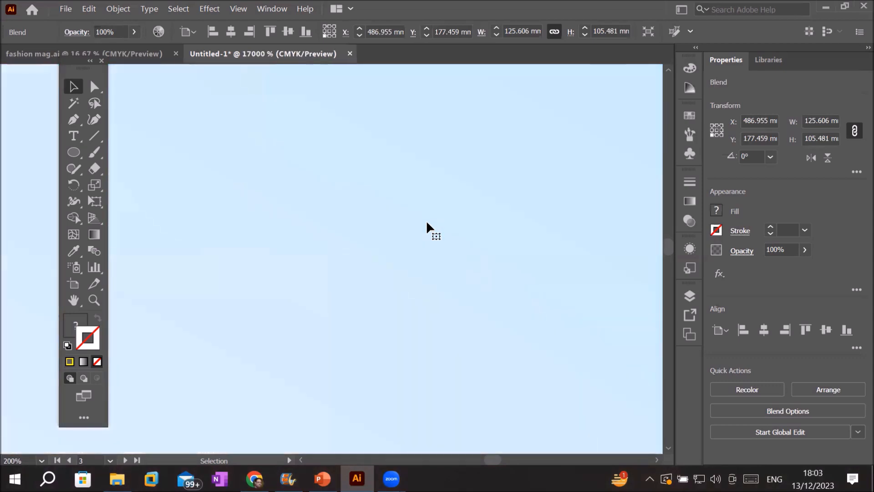
{"action": "key", "text": "ctrl+minus"}
{"action": "key", "text": "ctrl+minus"}
{"action": "key", "text": "ctrl+minus"}
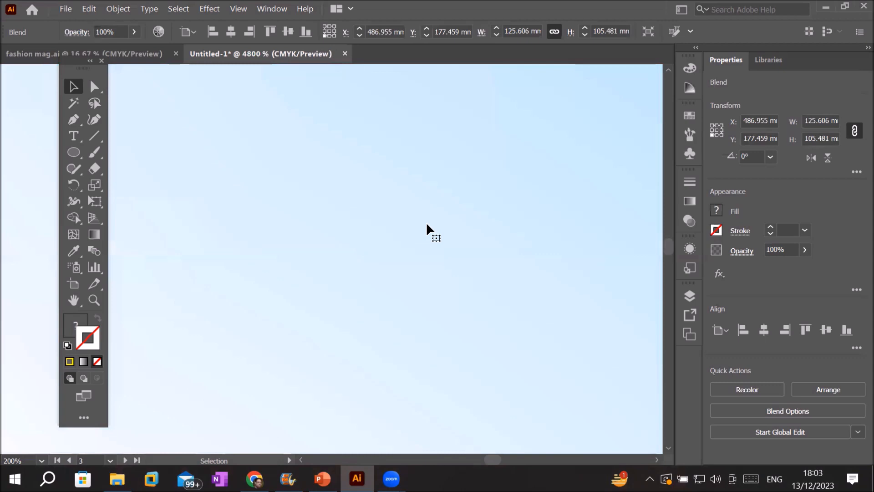
{"action": "key", "text": "ctrl+minus"}
{"action": "key", "text": "ctrl+minus"}
{"action": "key", "text": "ctrl+minus"}
{"action": "key", "text": "ctrl+minus"}
{"action": "key", "text": "ctrl+alt+0"}
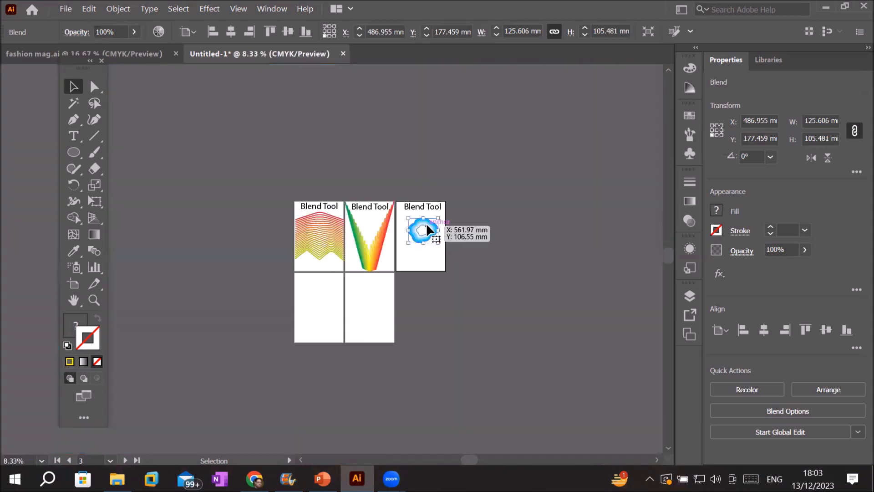
{"action": "key", "text": "ctrl+equal"}
{"action": "key", "text": "ctrl+equal"}
{"action": "key", "text": "ctrl+equal"}
{"action": "key", "text": "ctrl+equal"}
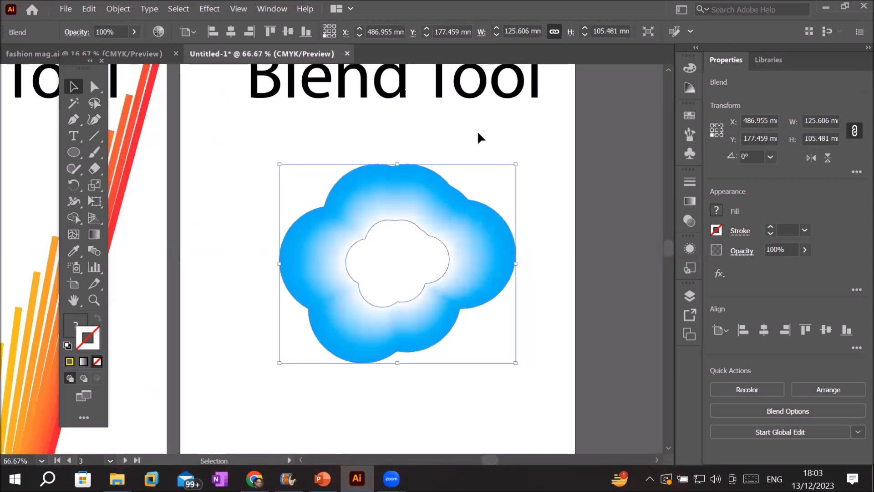
Change the cloud blend's spacing from smooth color to specified steps with 1 step.
{"action": "double_click", "coordinate": [94, 252]}
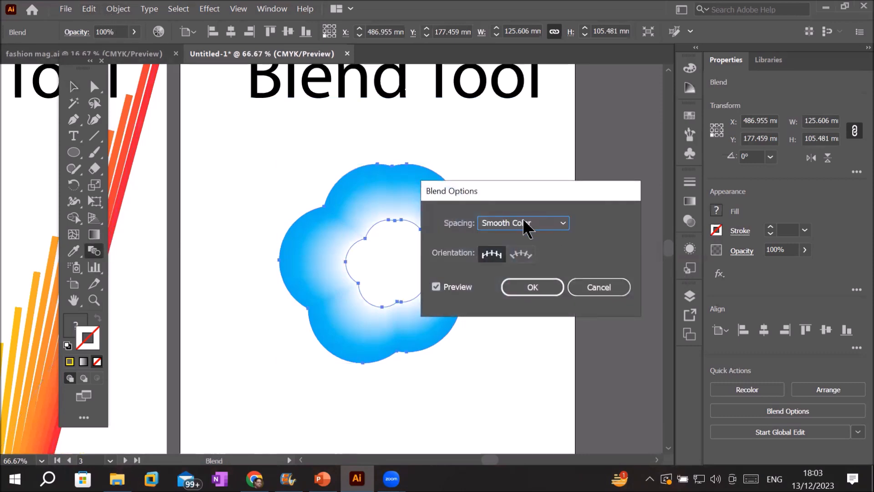
{"action": "left_click", "coordinate": [522, 219]}
{"action": "left_click", "coordinate": [529, 254]}
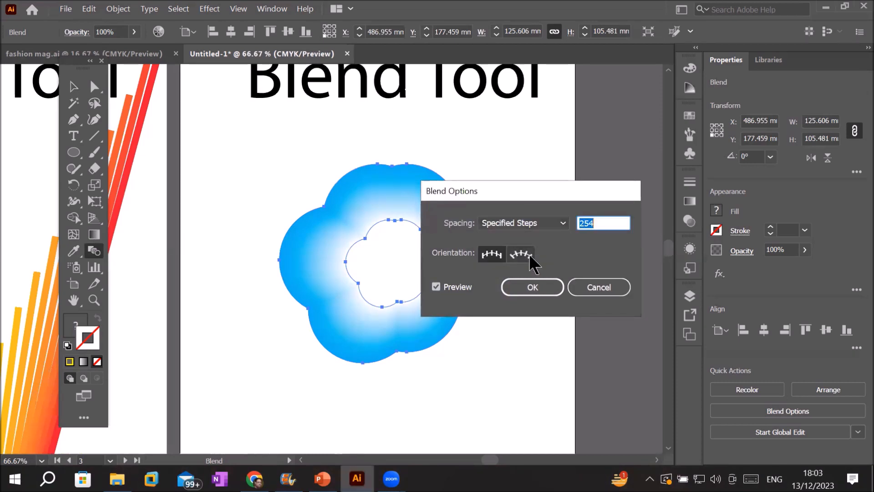
{"action": "left_click", "coordinate": [606, 222]}
{"action": "left_click_drag", "start_coordinate": [606, 221], "coordinate": [424, 221]}
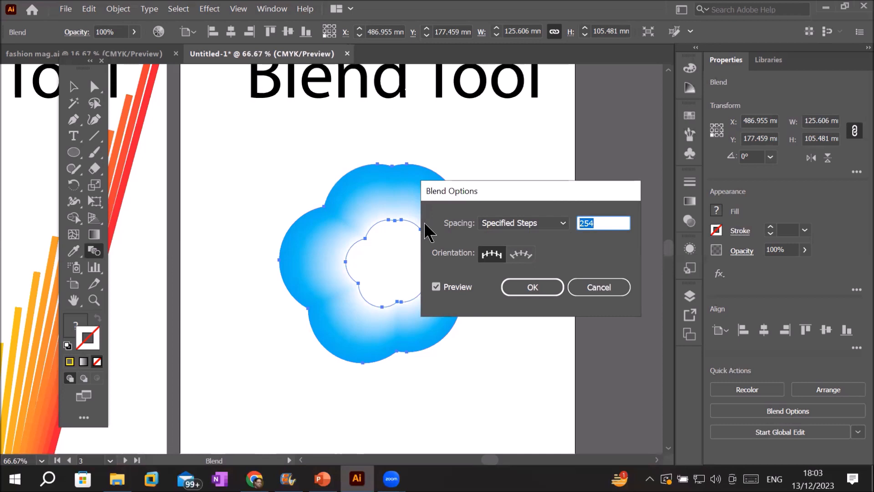
{"action": "type", "text": "1"}
{"action": "key", "text": "Return"}
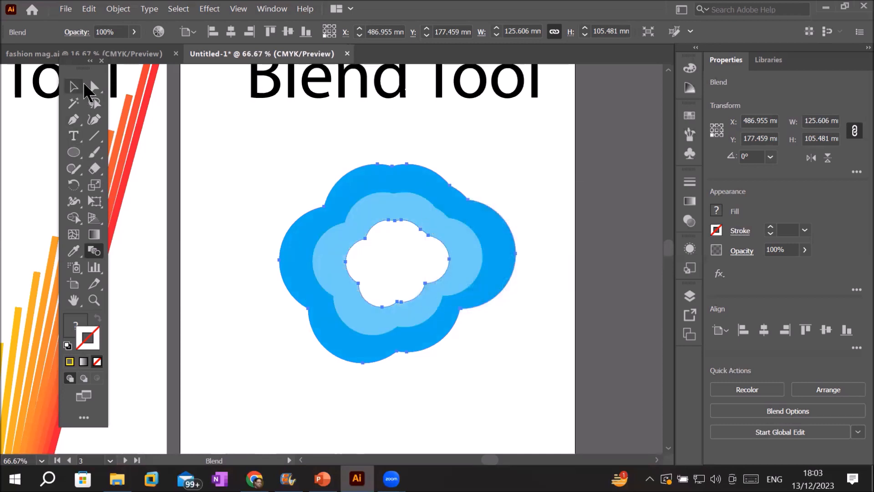
{"action": "left_click", "coordinate": [75, 86]}
{"action": "left_click", "coordinate": [449, 411]}
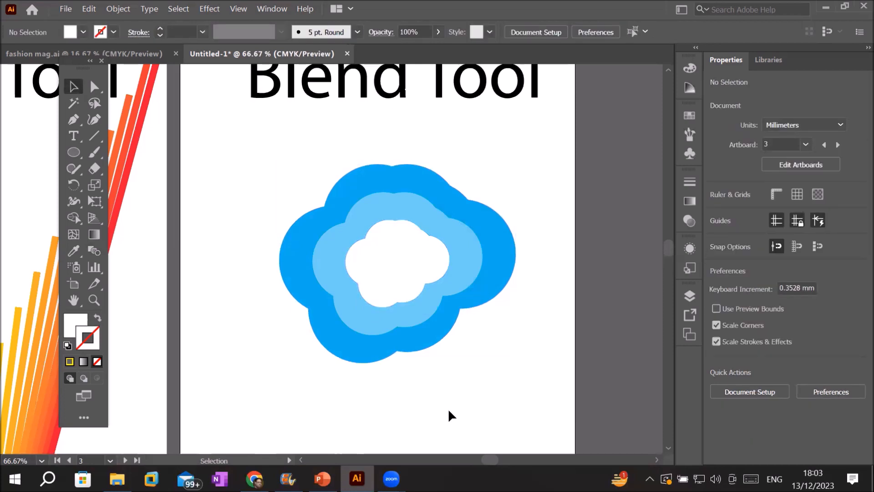
Try 7, 13, 1 and 11 specified steps for the cloud blend, and set it to 3 steps.
{"action": "left_click", "coordinate": [391, 210]}
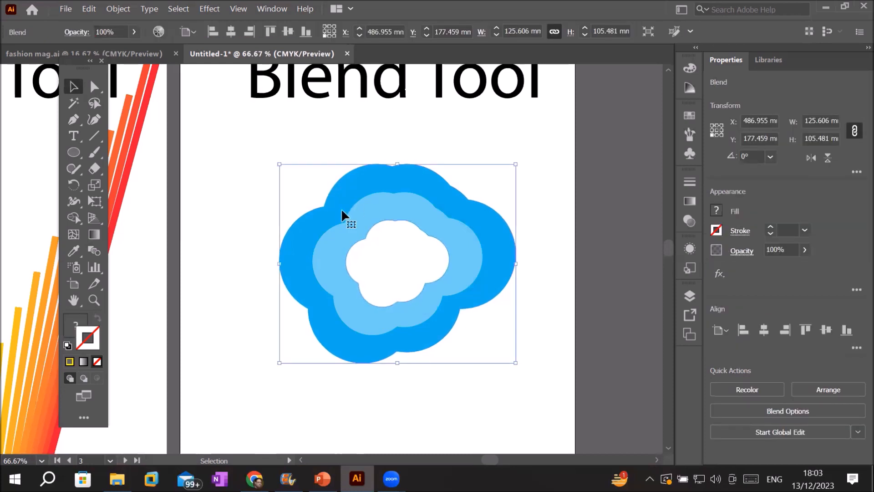
{"action": "double_click", "coordinate": [95, 250]}
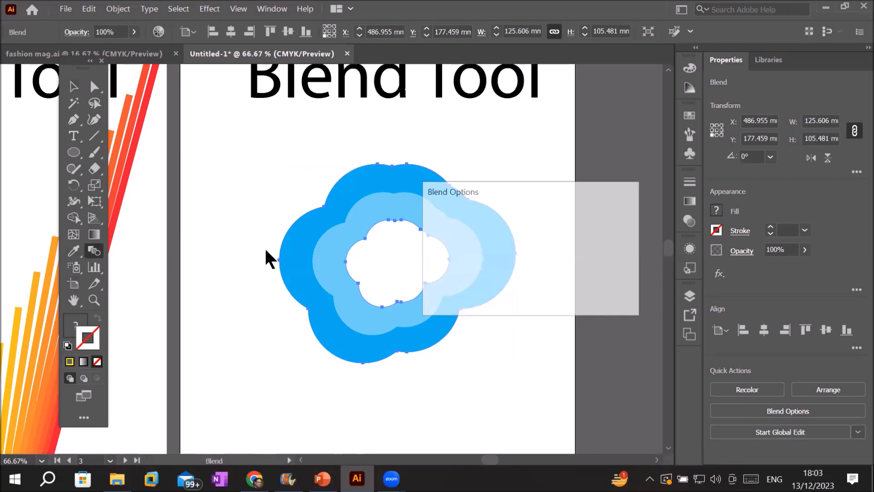
{"action": "double_click", "coordinate": [601, 222]}
{"action": "type", "text": "4"}
{"action": "type", "text": "7"}
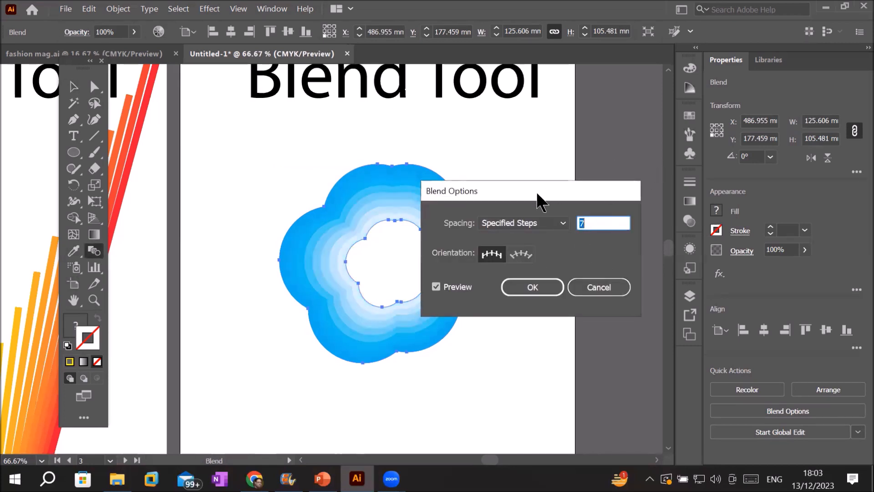
{"action": "left_click_drag", "start_coordinate": [536, 193], "coordinate": [635, 132]}
{"action": "type", "text": "10"}
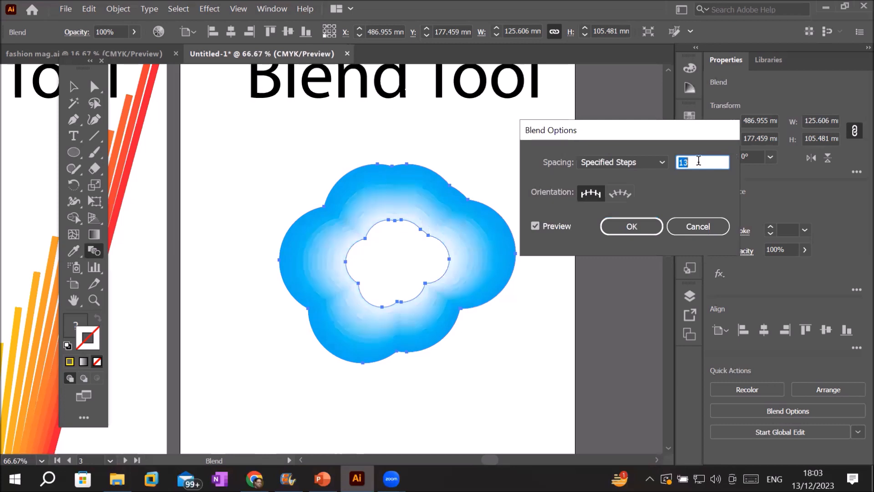
{"action": "type", "text": "1"}
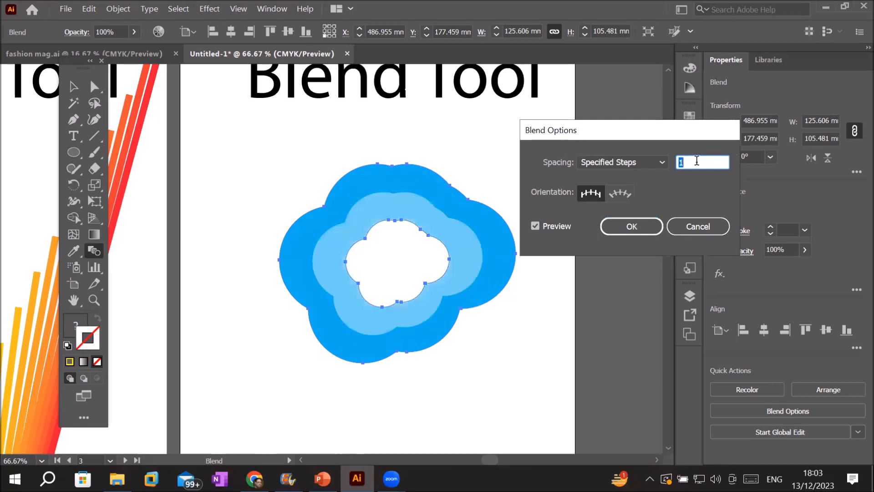
{"action": "type", "text": "7"}
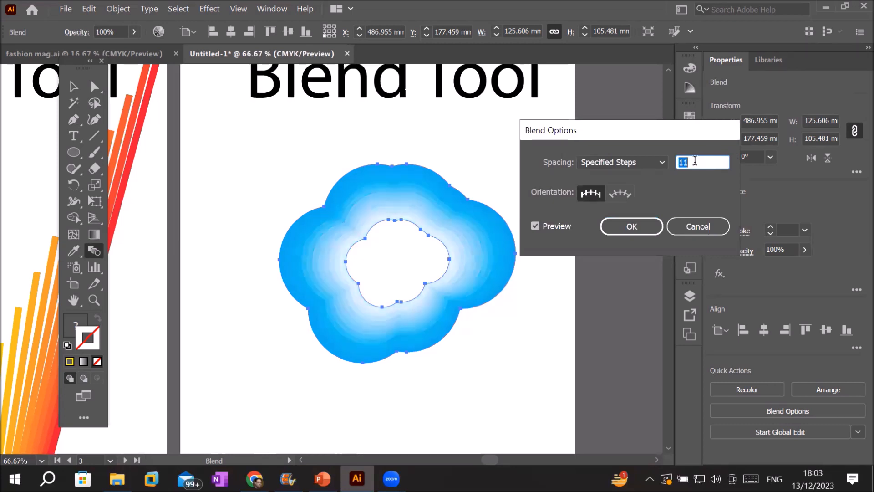
{"action": "type", "text": "3"}
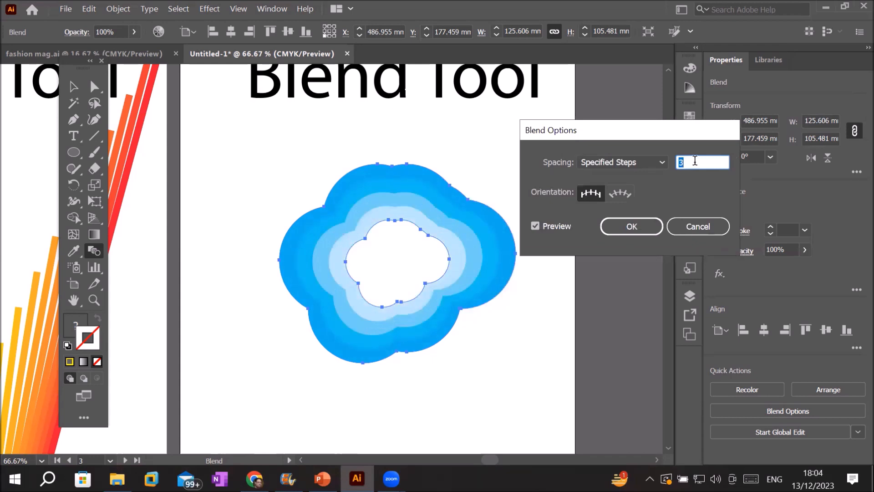
{"action": "left_click", "coordinate": [630, 226]}
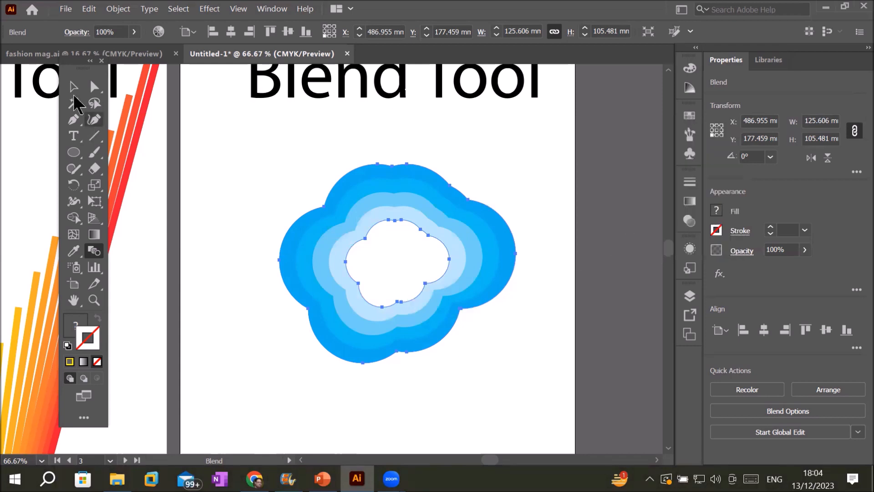
Move the cloud blend to just below the title on the third artboard, at about X 486.6 mm, Y 156.5 mm.
{"action": "left_click", "coordinate": [74, 87]}
{"action": "right_click", "coordinate": [436, 300]}
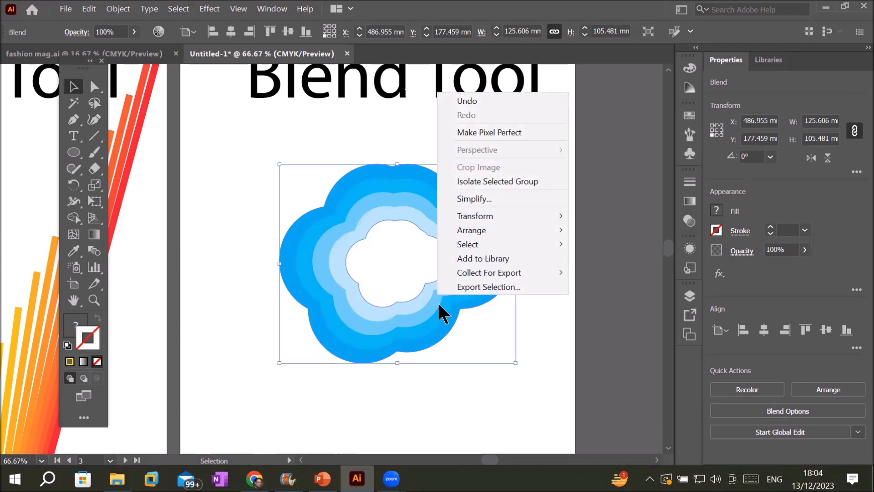
{"action": "left_click", "coordinate": [445, 393]}
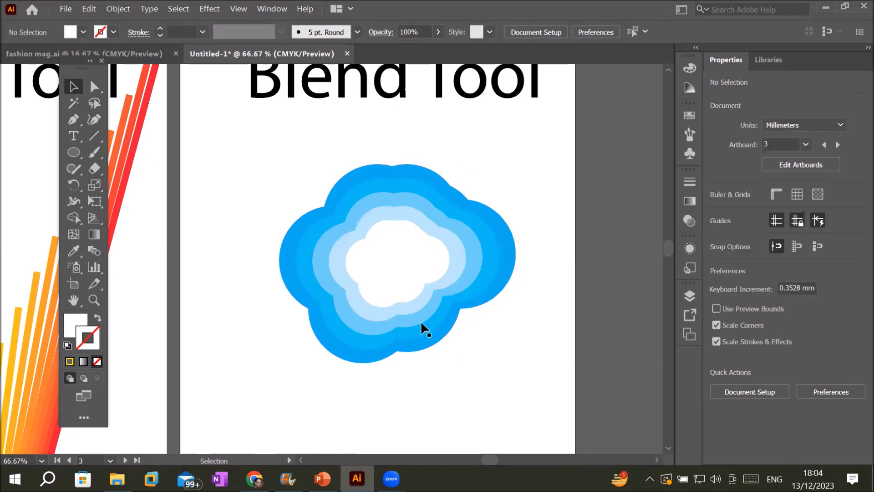
{"action": "left_click_drag", "start_coordinate": [420, 304], "coordinate": [414, 235]}
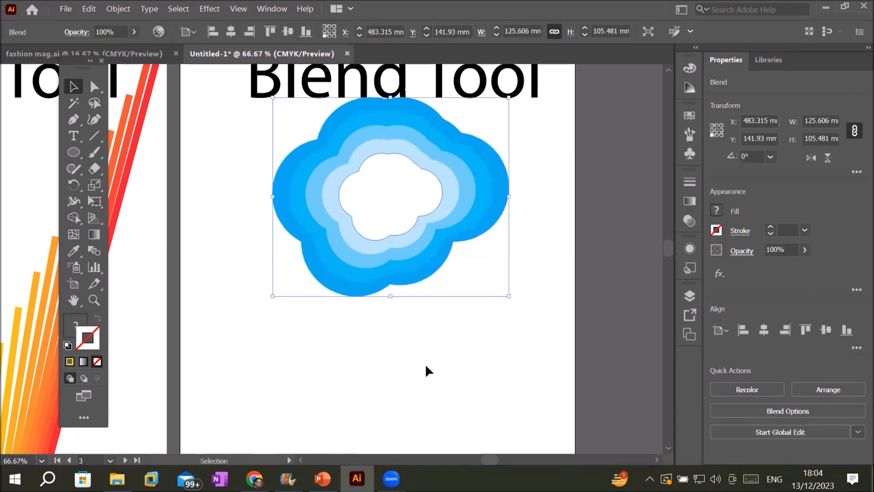
{"action": "scroll", "coordinate": [425, 363], "scroll_direction": "down", "scroll_amount": 3}
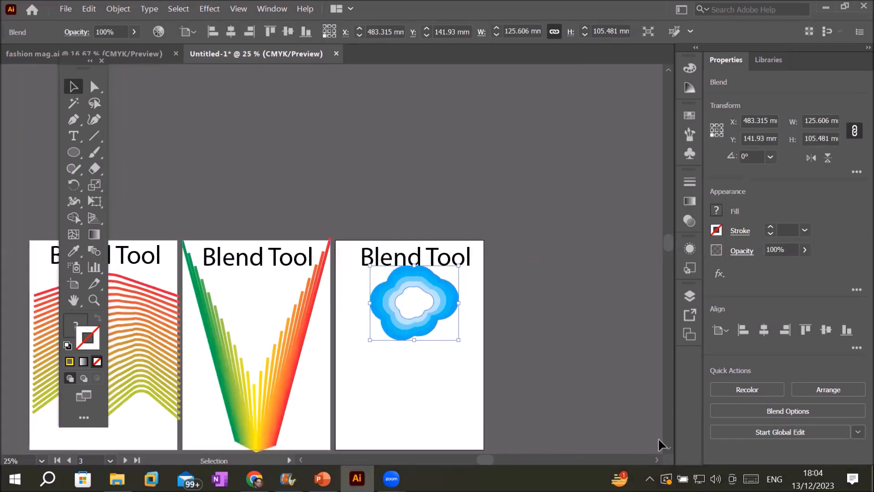
{"action": "left_click", "coordinate": [669, 447]}
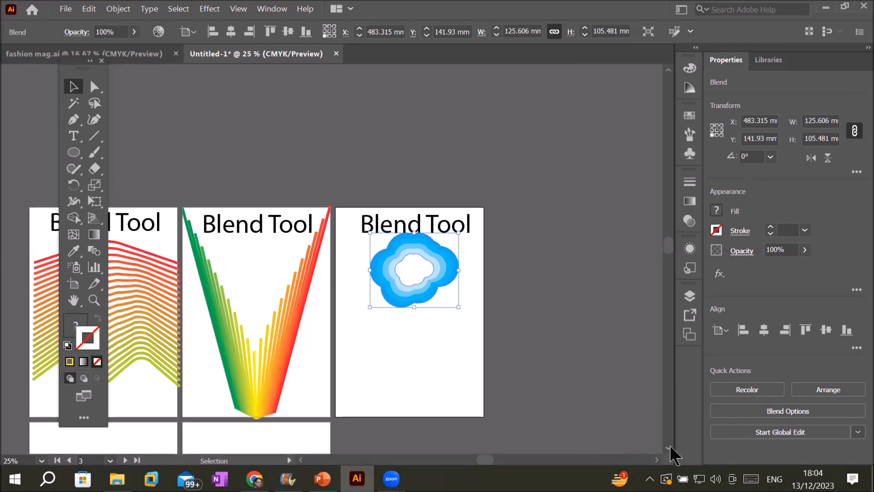
{"action": "left_click_drag", "start_coordinate": [422, 265], "coordinate": [421, 295]}
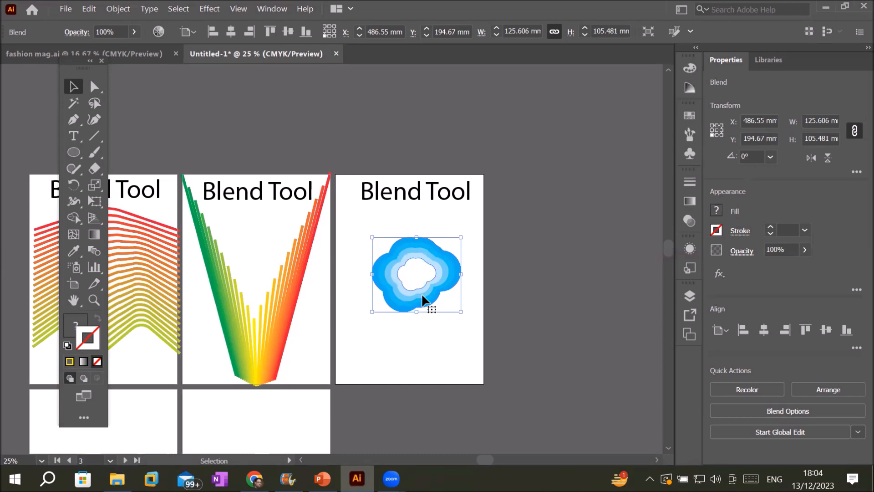
{"action": "left_click_drag", "start_coordinate": [423, 295], "coordinate": [420, 268]}
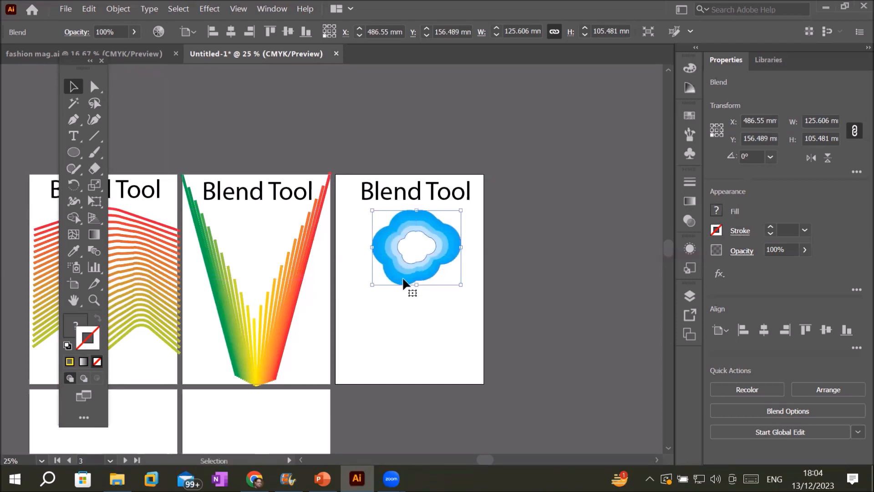
Add a black 12 pt Myriad Pro title near the top of the fourth artboard.
{"action": "left_click_drag", "start_coordinate": [287, 387], "coordinate": [441, 207]}
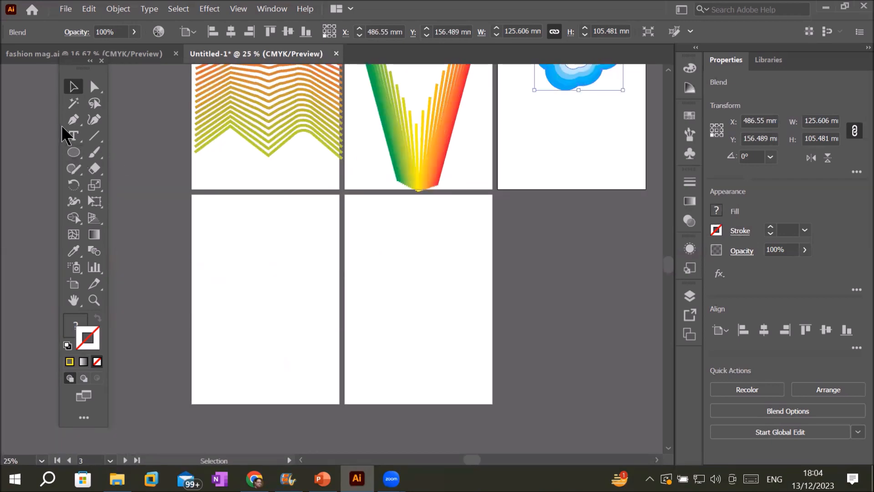
{"action": "left_click", "coordinate": [73, 135]}
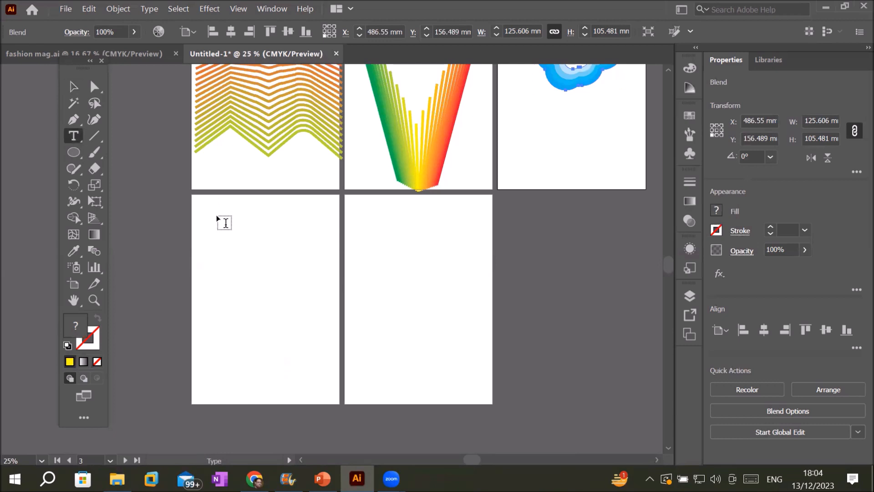
{"action": "left_click", "coordinate": [231, 212]}
{"action": "key", "text": "BackSpace"}
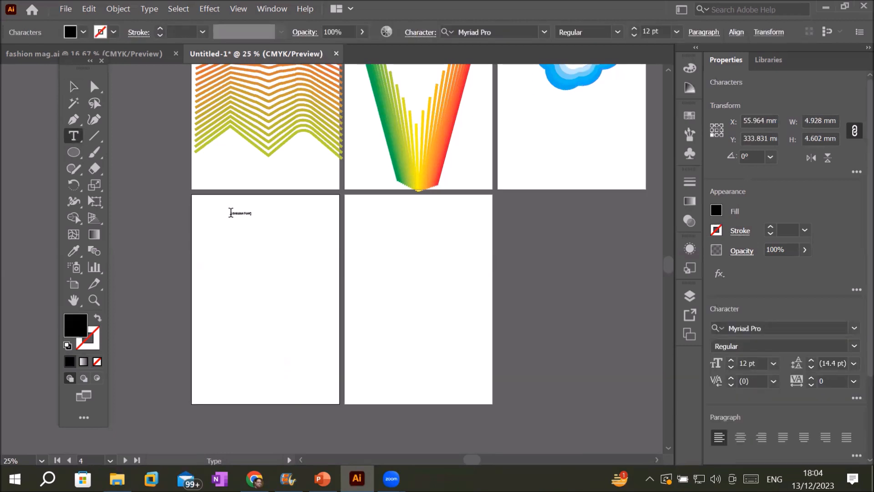
{"action": "left_click", "coordinate": [73, 86]}
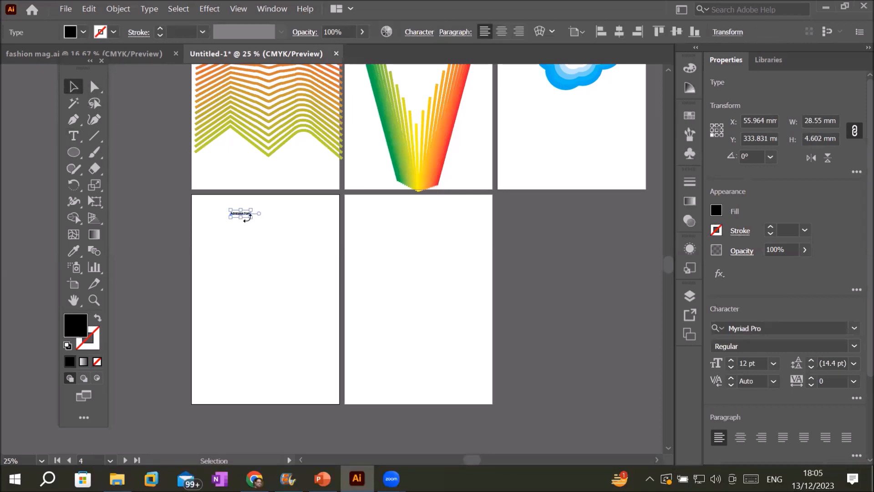
Enlarge the Admission Form title to about 84 pt across the fourth artboard and add a 12 pt "NAme" label below it.
{"action": "left_click_drag", "start_coordinate": [253, 218], "coordinate": [307, 215]}
{"action": "left_click", "coordinate": [277, 282]}
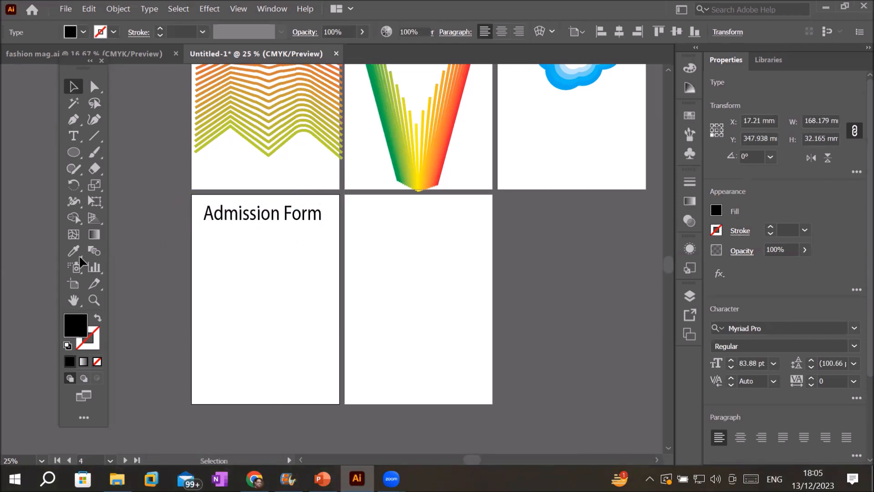
{"action": "left_click", "coordinate": [73, 135]}
{"action": "left_click", "coordinate": [209, 251]}
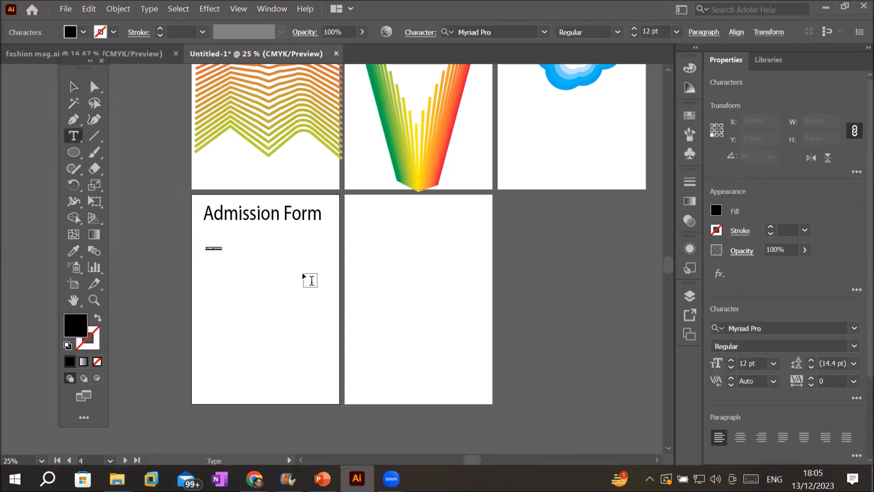
{"action": "type", "text": "Name"}
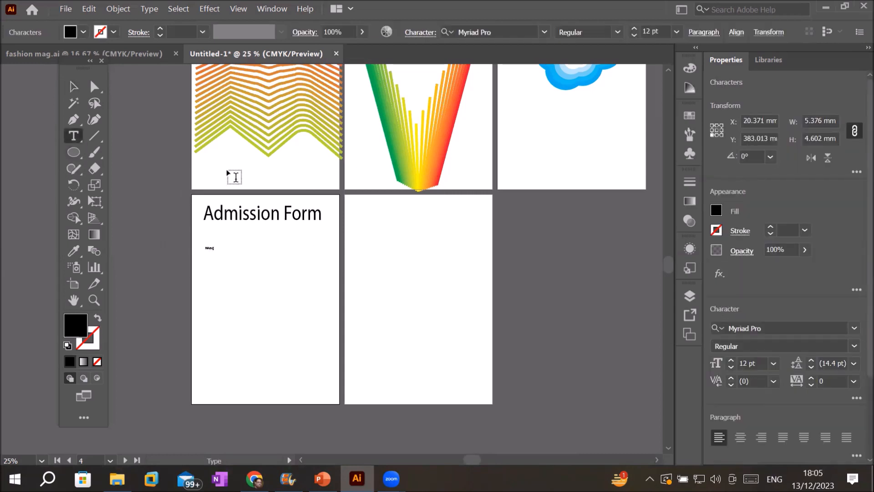
Enlarge the name label to about 64 pt and line up its left edge with the title's.
{"action": "left_click", "coordinate": [72, 87]}
{"action": "scroll", "coordinate": [222, 258], "scroll_direction": "up", "scroll_amount": 3}
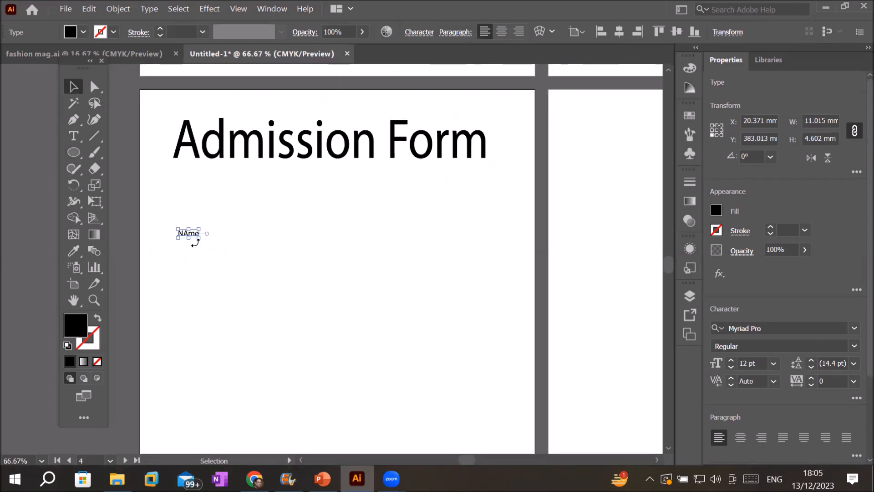
{"action": "left_click_drag", "start_coordinate": [199, 237], "coordinate": [234, 254]}
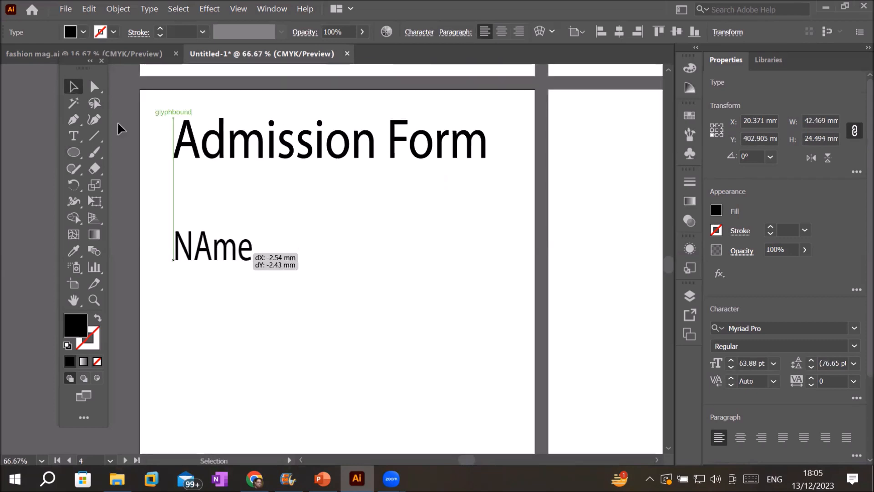
Correct the label's capitalization and add a colon so it reads "Name:".
{"action": "left_click", "coordinate": [80, 136]}
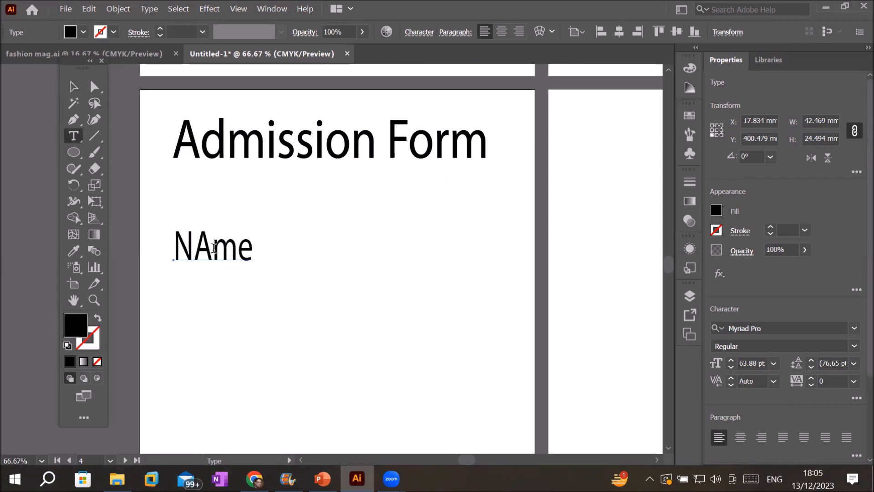
{"action": "left_click", "coordinate": [212, 248]}
{"action": "key", "text": "BackSpace"}
{"action": "type", "text": "ame"}
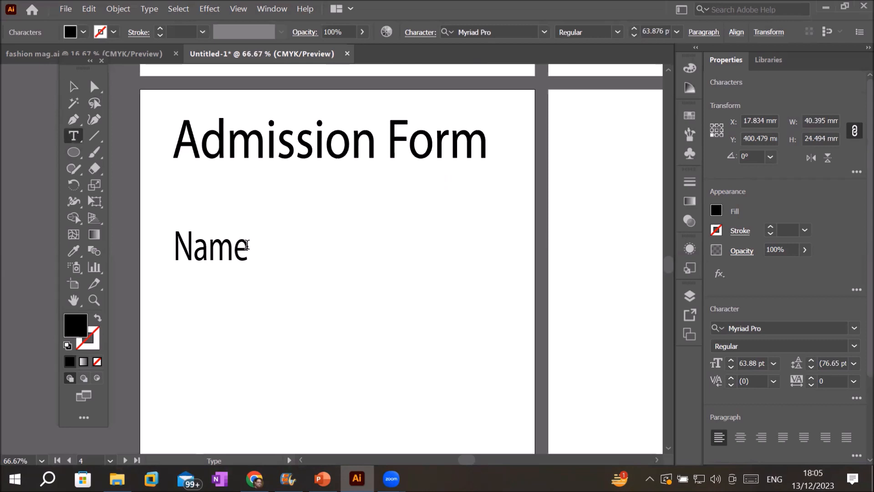
{"action": "type", "text": ":"}
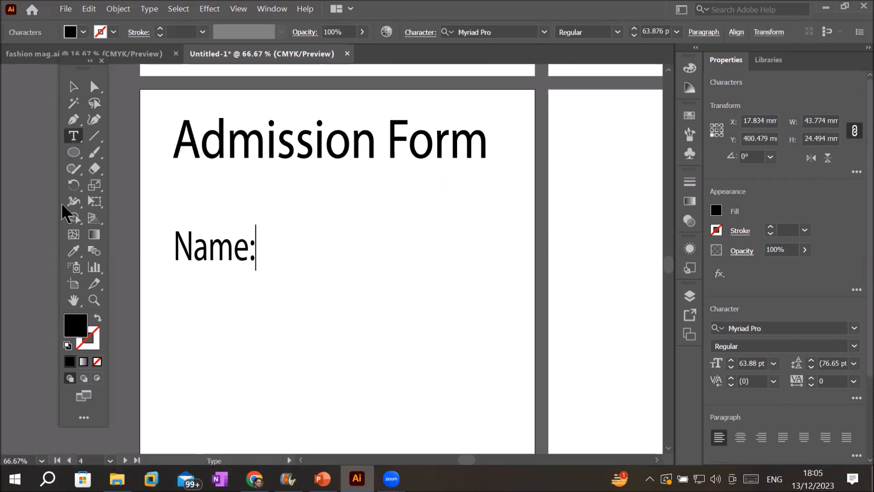
Shrink the "Name:" label to about half its size and move it up closer to the title.
{"action": "left_click", "coordinate": [74, 87]}
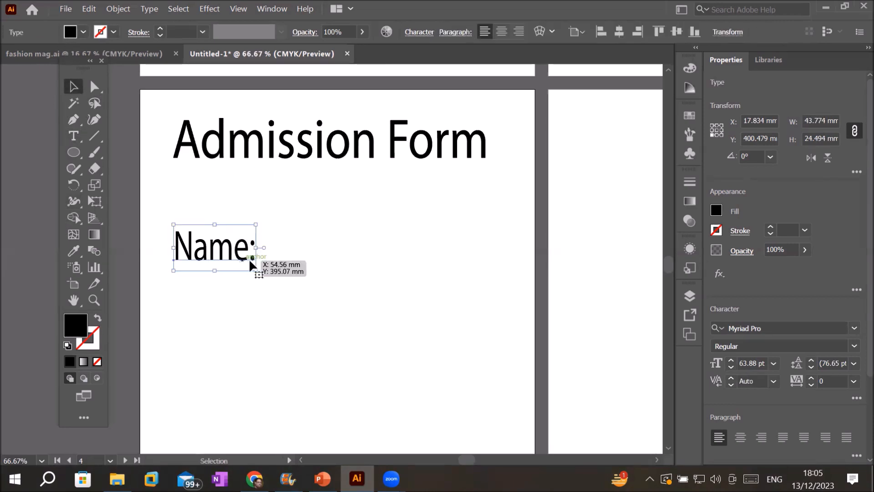
{"action": "left_click_drag", "start_coordinate": [255, 271], "coordinate": [191, 207]}
{"action": "left_click", "coordinate": [297, 225]}
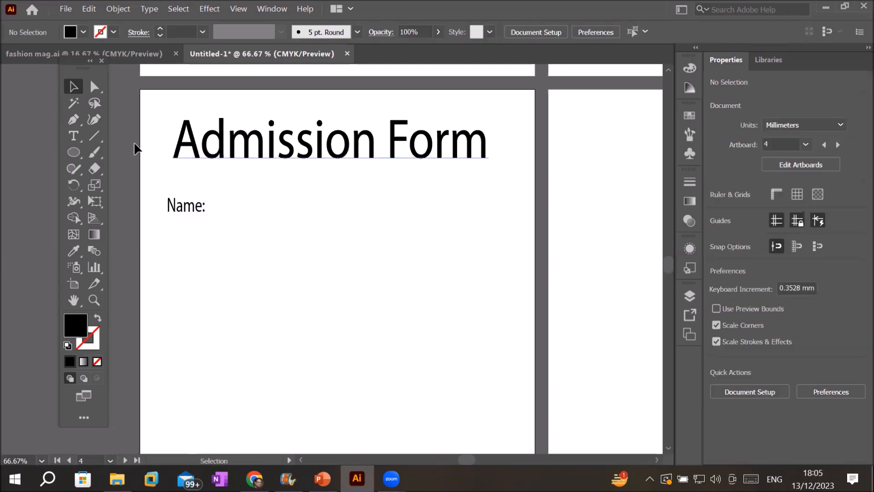
Draw a nearly horizontal line about 184 mm wide under the title and set its stroke weight to 6 pt.
{"action": "left_click", "coordinate": [95, 136]}
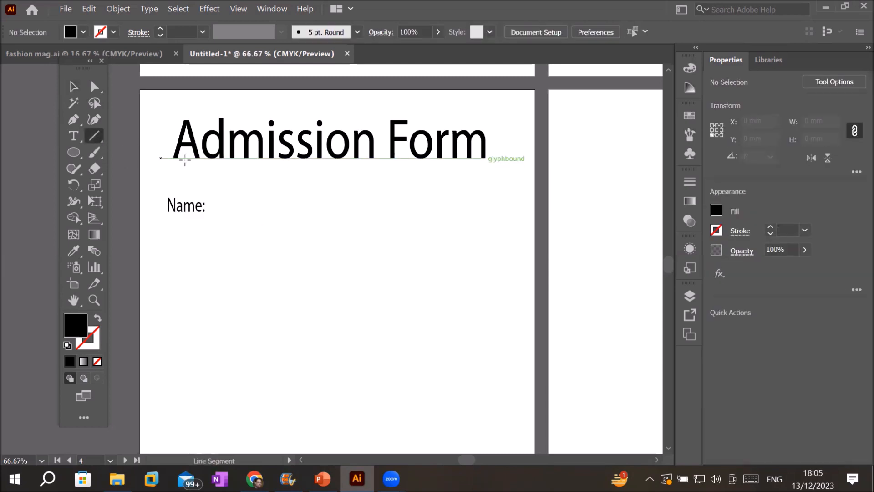
{"action": "mouse_move", "coordinate": [163, 168]}
{"action": "left_mouse_down"}
{"action": "mouse_move", "coordinate": [433, 182]}
{"action": "mouse_move", "coordinate": [517, 170]}
{"action": "mouse_move", "coordinate": [510, 163]}
{"action": "left_mouse_up"}
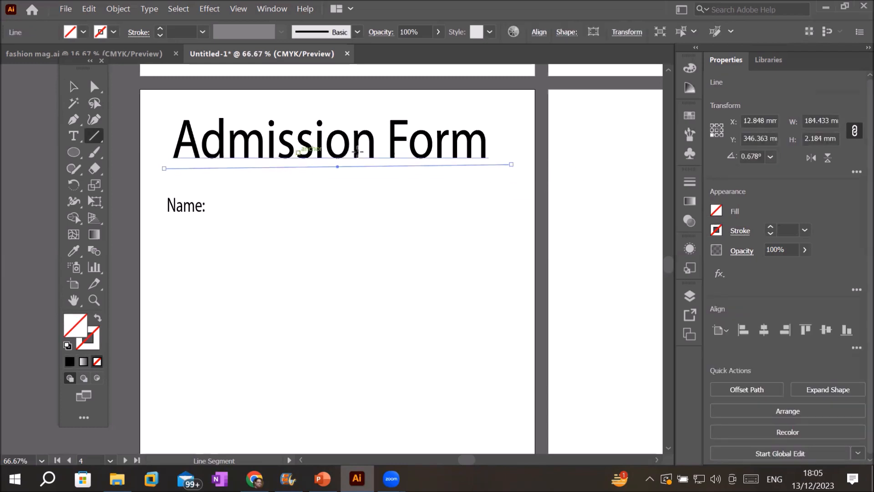
{"action": "left_click", "coordinate": [159, 27]}
{"action": "left_click", "coordinate": [159, 28]}
{"action": "left_click", "coordinate": [160, 27]}
{"action": "left_click", "coordinate": [160, 28]}
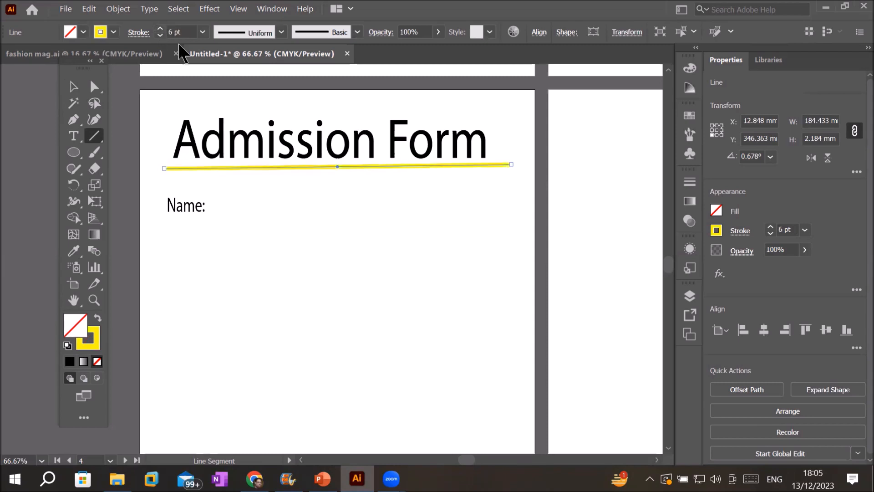
Set the title underline's stroke color to dark blue.
{"action": "left_click", "coordinate": [113, 32]}
{"action": "left_click", "coordinate": [84, 55]}
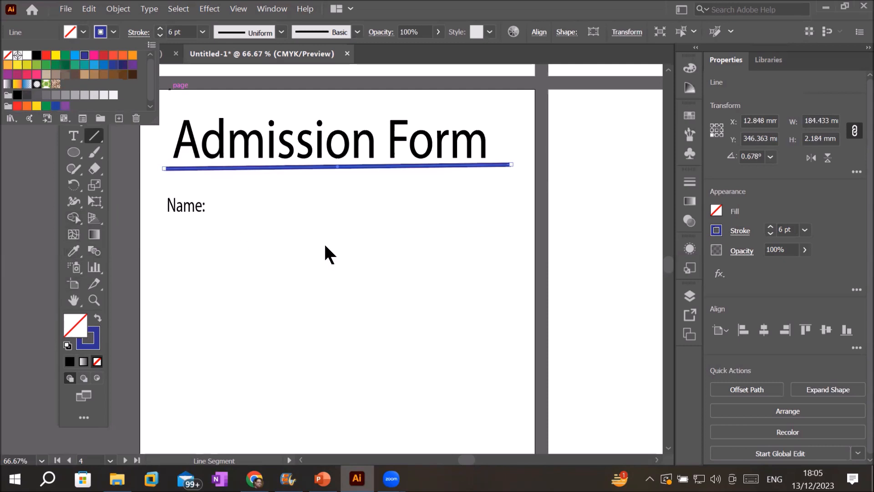
{"action": "left_click", "coordinate": [325, 246]}
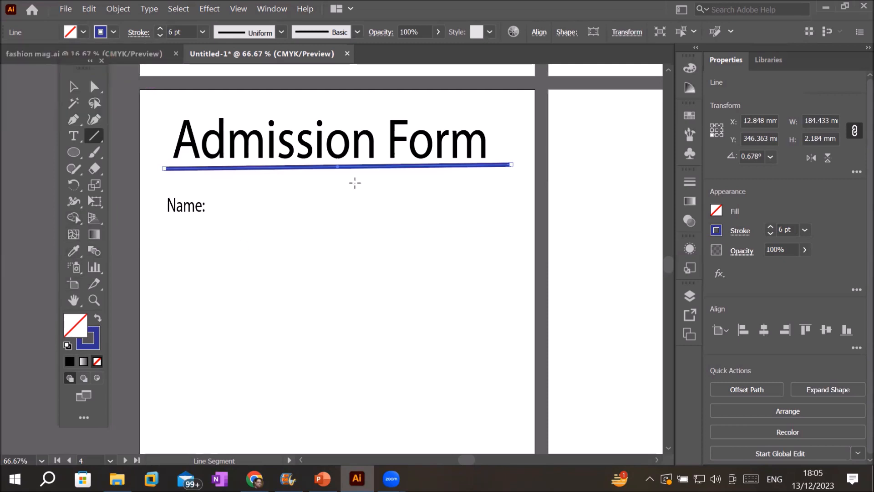
Copy the underline about 9 mm lower and shorten the copy from its left end to about 93 mm wide.
{"action": "left_click", "coordinate": [74, 87]}
{"action": "left_click_drag", "start_coordinate": [287, 168], "coordinate": [288, 186]}
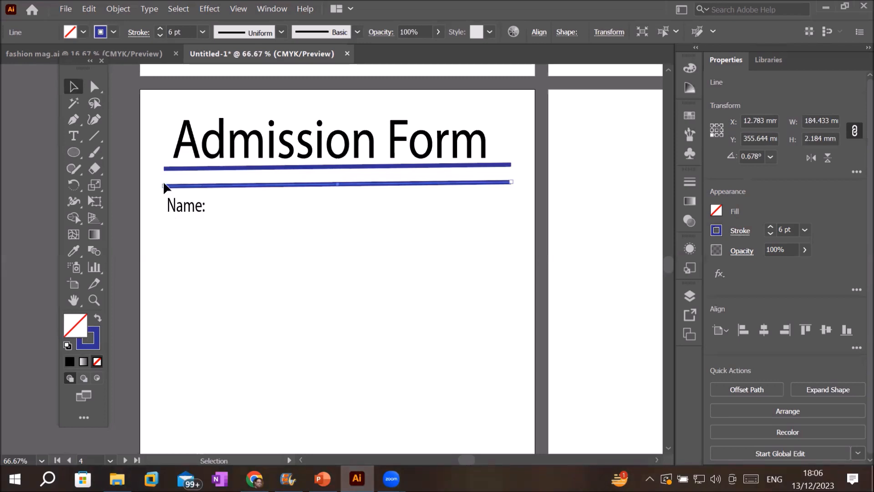
{"action": "left_click_drag", "start_coordinate": [164, 185], "coordinate": [335, 185]}
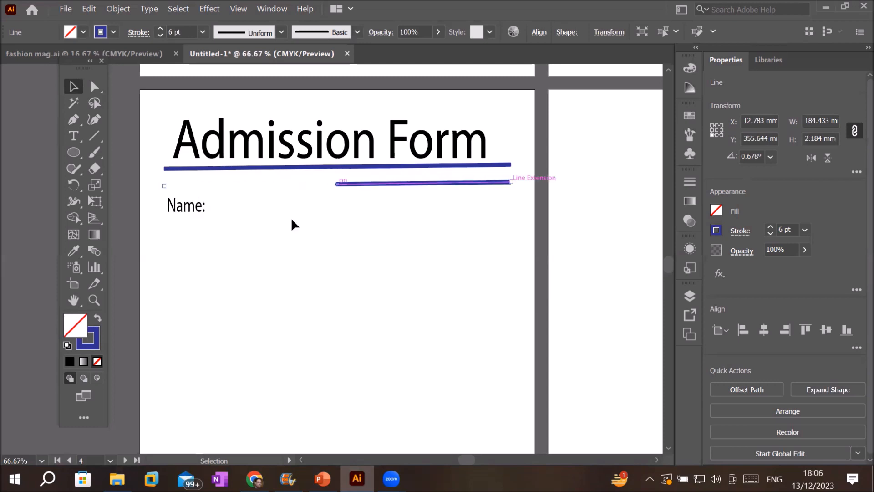
{"action": "left_click_drag", "start_coordinate": [379, 196], "coordinate": [510, 200]}
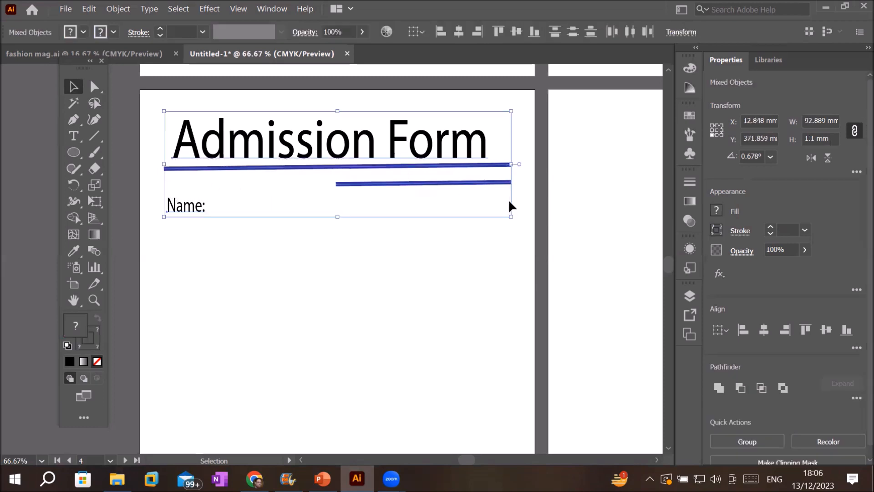
{"action": "left_click", "coordinate": [480, 191]}
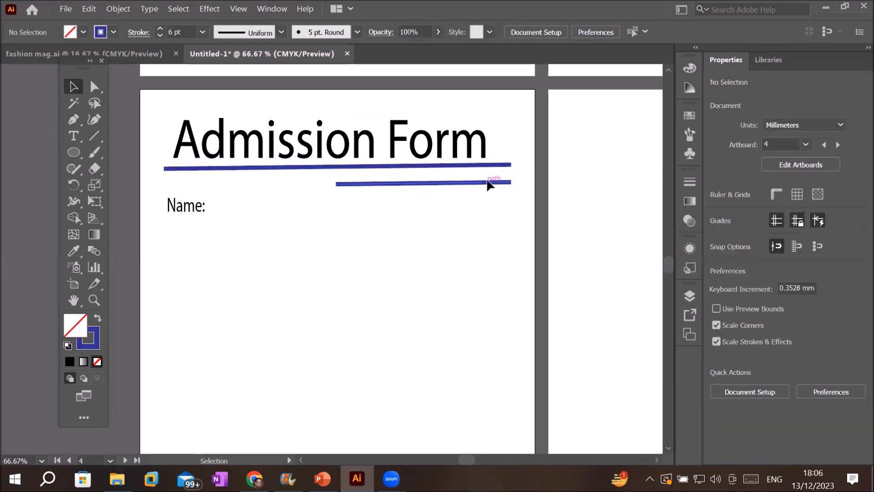
{"action": "left_click", "coordinate": [496, 179]}
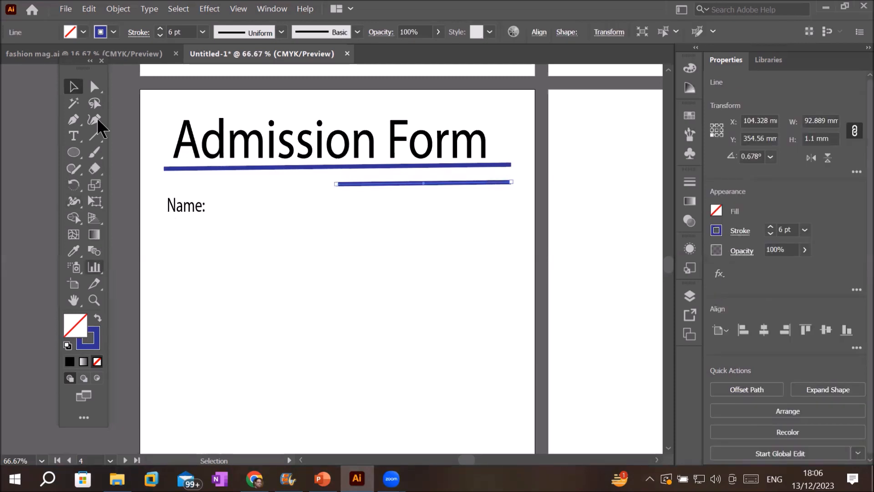
{"action": "left_click", "coordinate": [115, 11]}
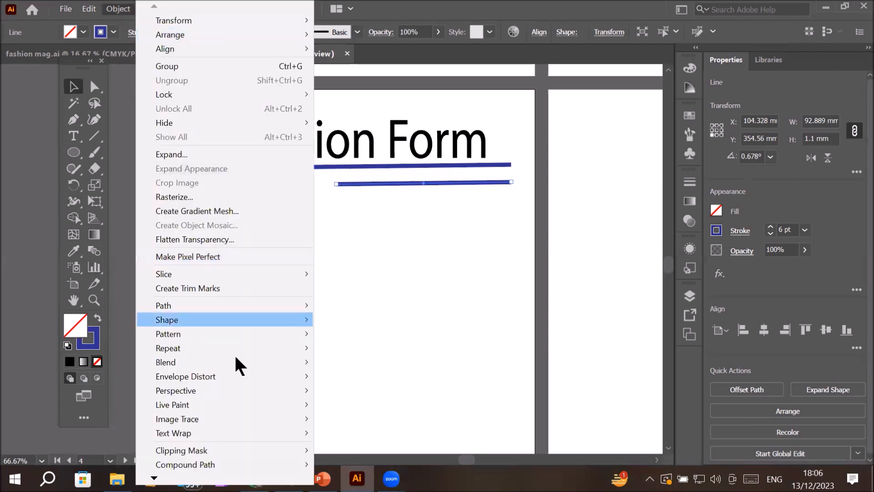
{"action": "mouse_move", "coordinate": [230, 360]}
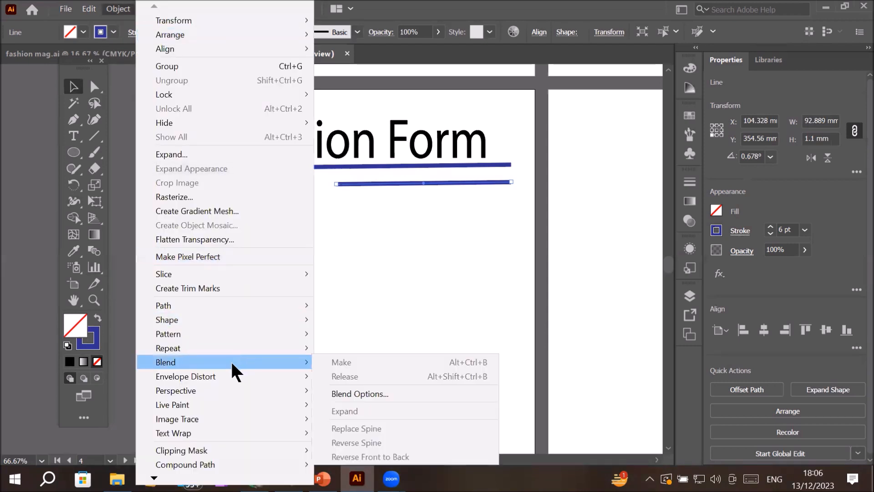
{"action": "left_click", "coordinate": [451, 248]}
Make a blend between the long underline and the shorter line beneath it.
{"action": "left_click", "coordinate": [508, 167]}
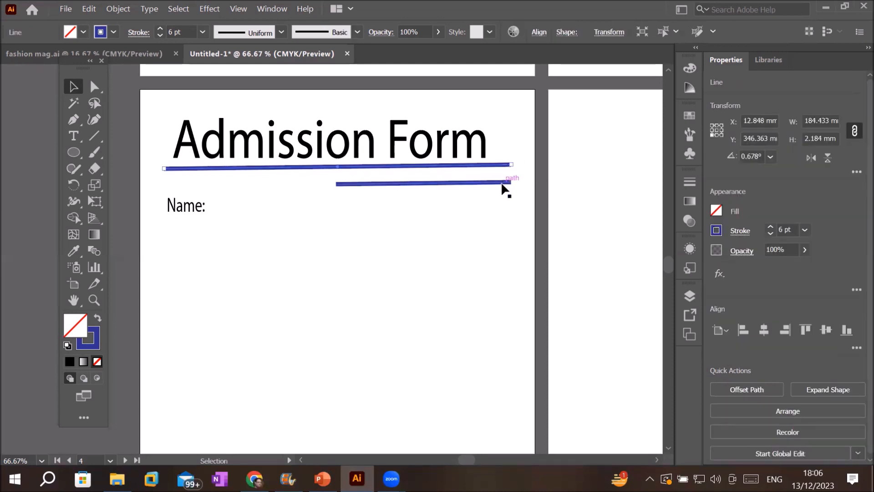
{"action": "left_click", "coordinate": [503, 184], "text": "shift"}
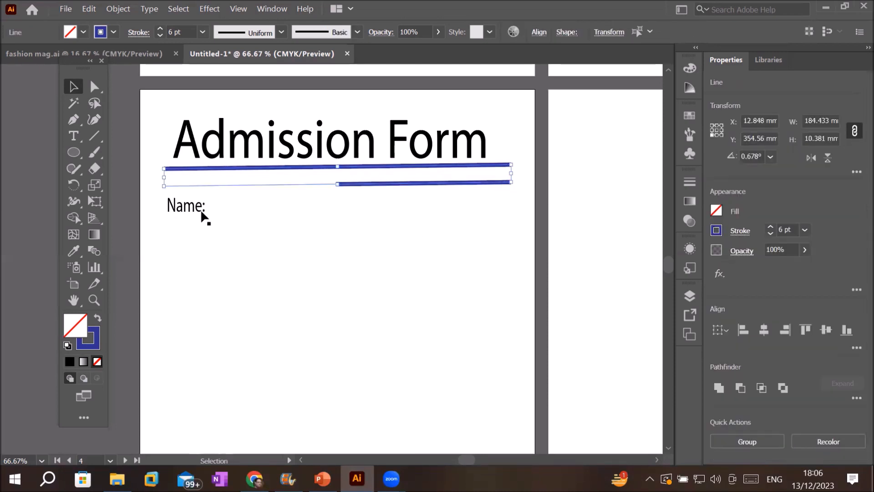
{"action": "left_click", "coordinate": [119, 9]}
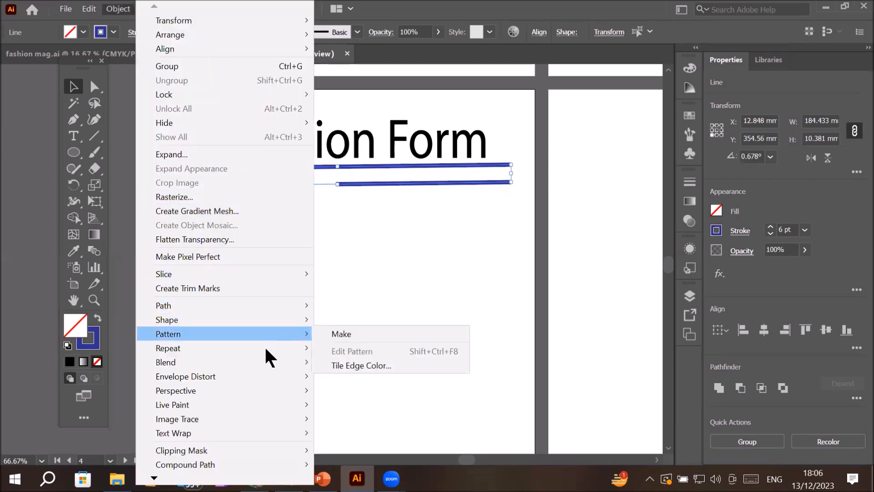
{"action": "mouse_move", "coordinate": [261, 367]}
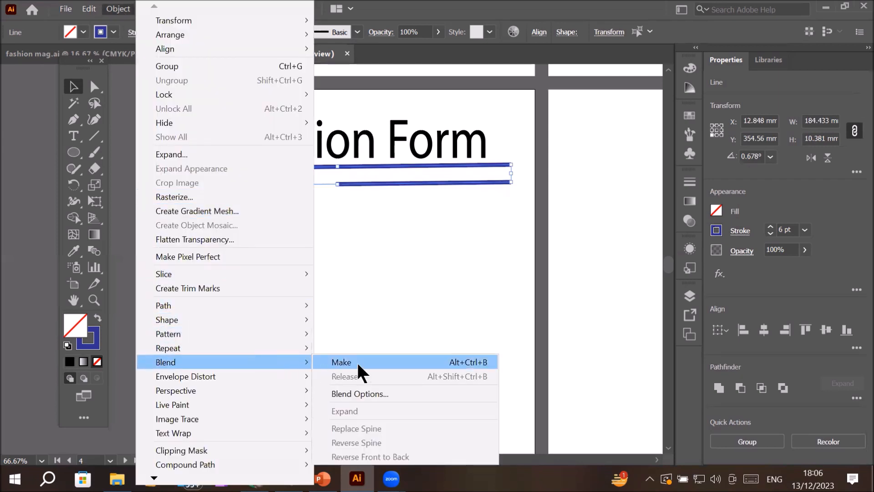
{"action": "left_click", "coordinate": [359, 364]}
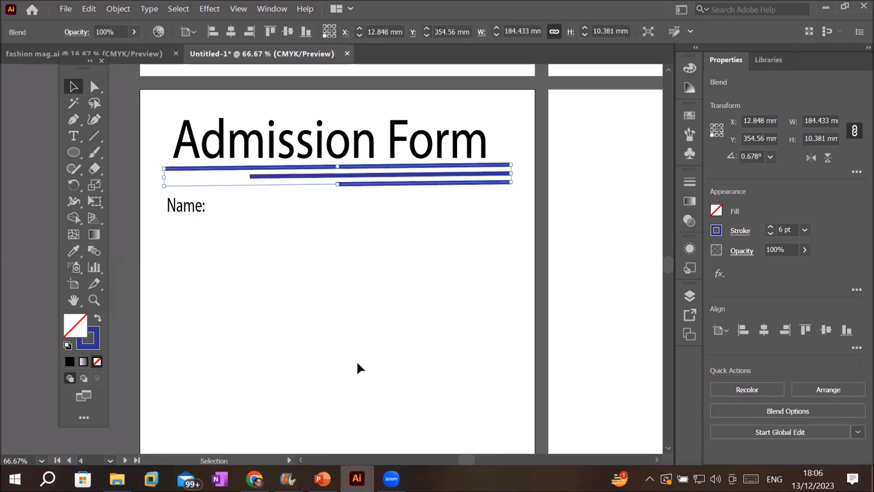
{"action": "left_click", "coordinate": [291, 239]}
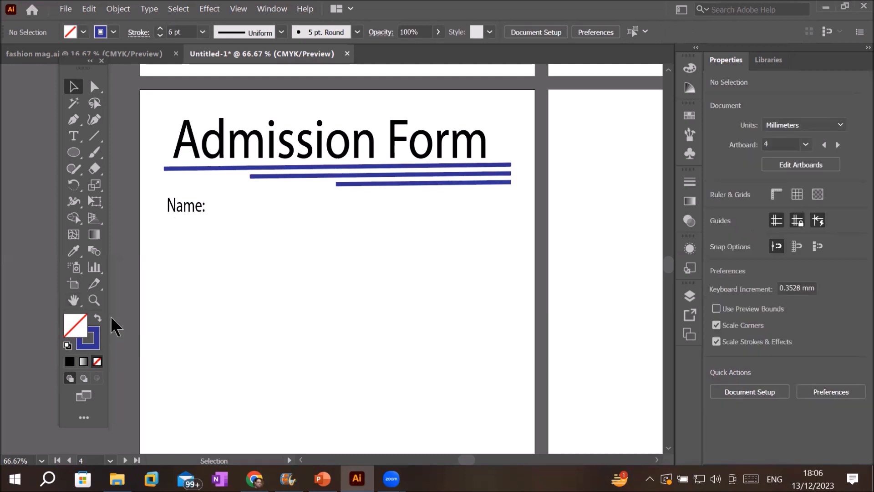
Draw an unfilled square of about 11 mm beside the "Name:" label and reduce its stroke to 1 pt.
{"action": "mouse_move", "coordinate": [76, 154]}
{"action": "left_mouse_down"}
{"action": "mouse_move", "coordinate": [137, 171]}
{"action": "mouse_move", "coordinate": [146, 153]}
{"action": "left_mouse_up"}
{"action": "left_click_drag", "start_coordinate": [215, 195], "coordinate": [239, 218]}
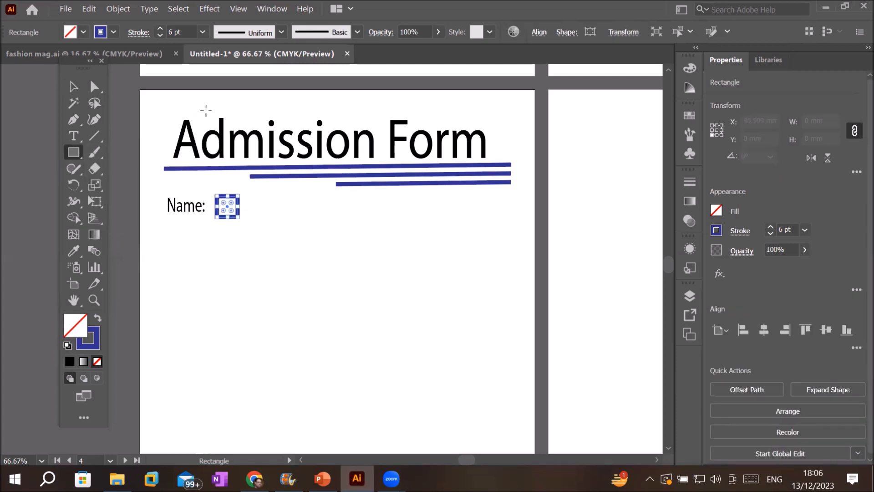
{"action": "left_click", "coordinate": [160, 36]}
{"action": "left_click", "coordinate": [159, 36]}
{"action": "left_click", "coordinate": [159, 36]}
{"action": "left_click", "coordinate": [160, 36]}
{"action": "left_click", "coordinate": [159, 36]}
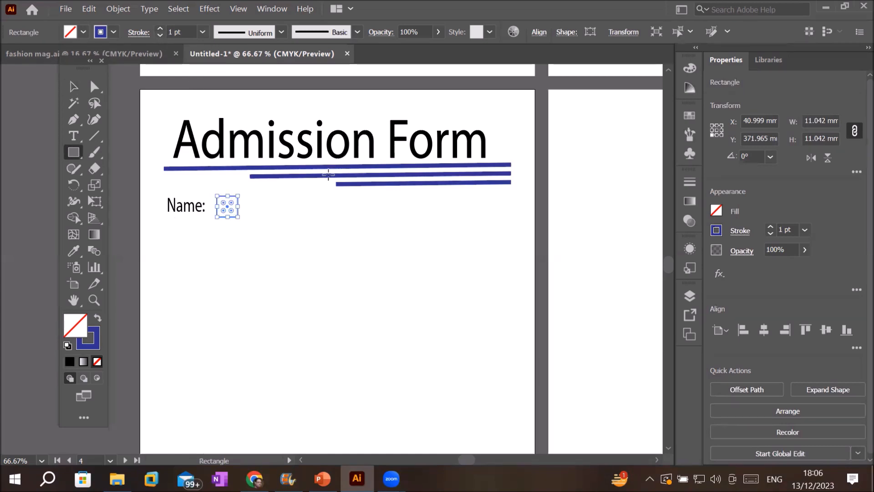
Copy the square to the far end of the name row, at about X 165.5 mm, Y 370.8 mm.
{"action": "scroll", "coordinate": [328, 175], "scroll_direction": "up", "scroll_amount": 2}
{"action": "left_click_drag", "start_coordinate": [70, 59], "coordinate": [23, 81]}
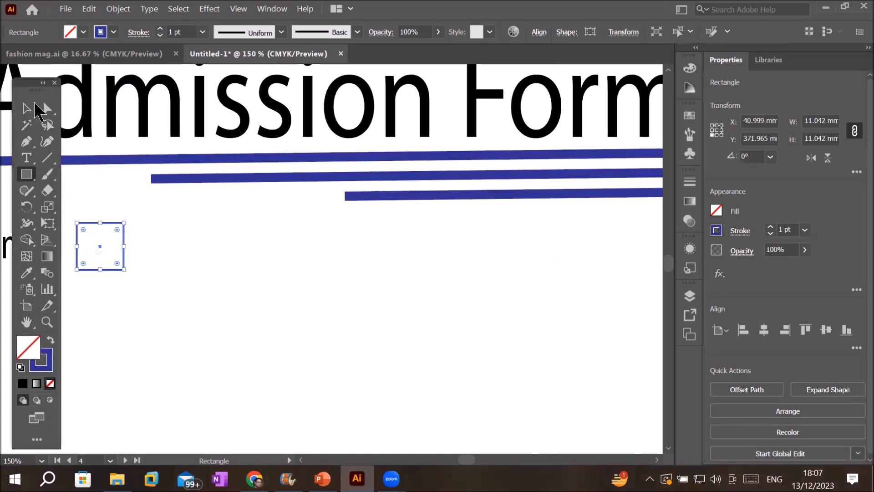
{"action": "left_click", "coordinate": [27, 109]}
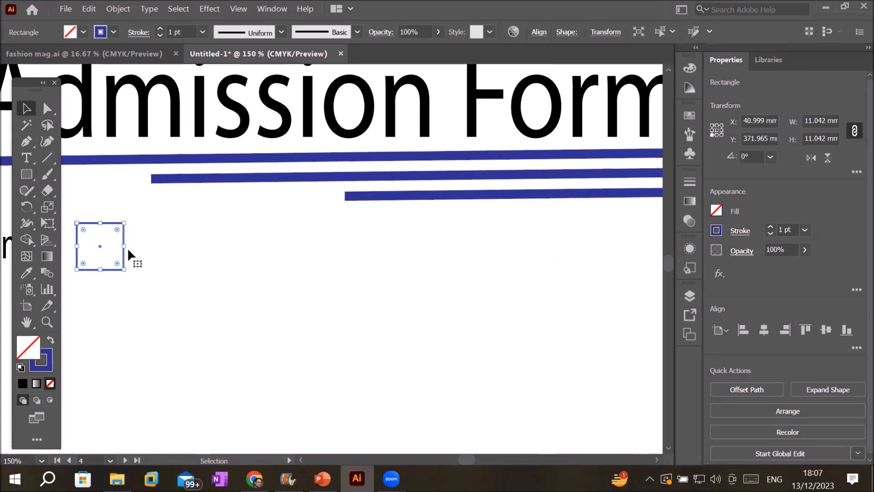
{"action": "left_click_drag", "start_coordinate": [126, 261], "coordinate": [654, 259]}
{"action": "scroll", "coordinate": [618, 377], "scroll_direction": "down", "scroll_amount": 1}
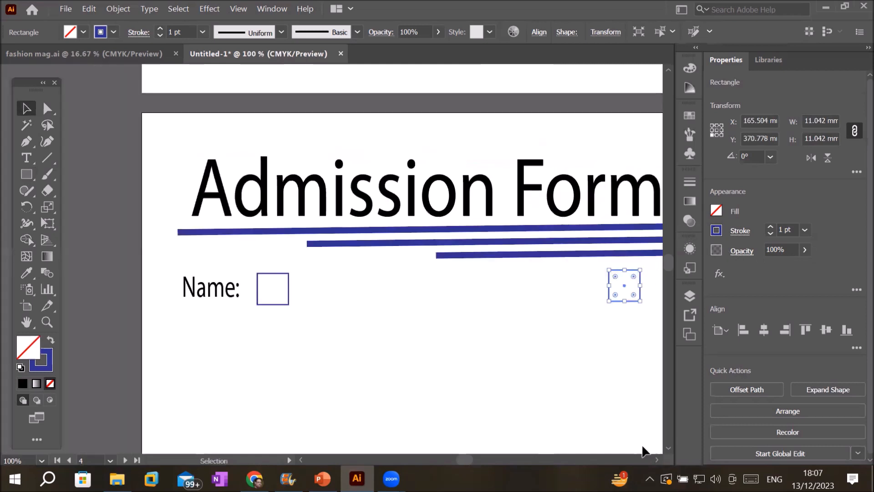
{"action": "scroll", "coordinate": [643, 451], "scroll_direction": "right", "scroll_amount": 5}
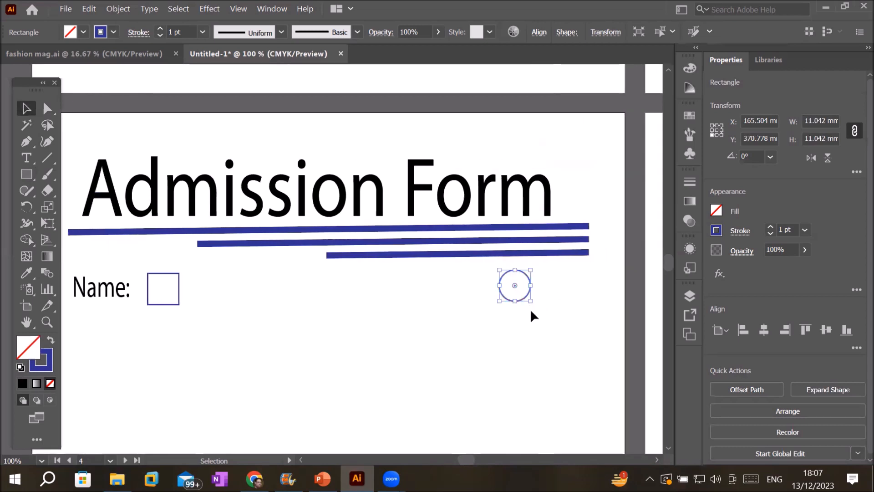
{"action": "left_click", "coordinate": [530, 313]}
{"action": "left_click", "coordinate": [523, 300]}
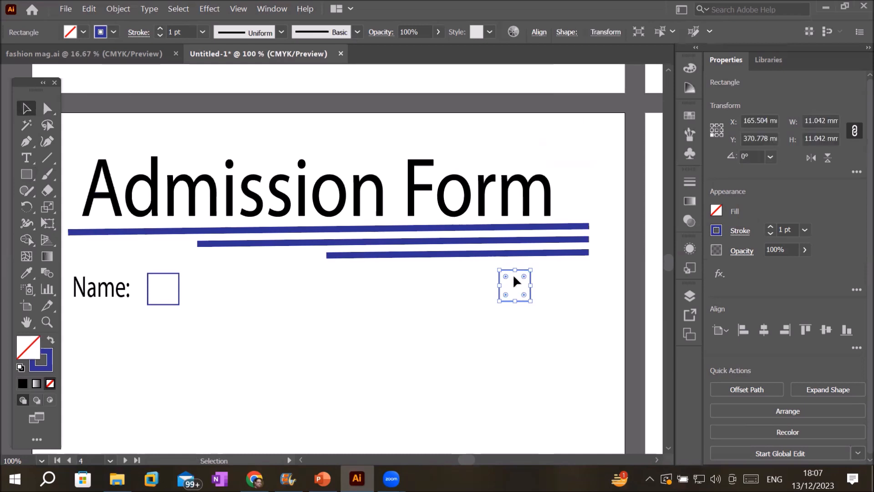
Move the copied square to the far ends of the underlines and make a blend between it and the square beside "Name:".
{"action": "left_click_drag", "start_coordinate": [510, 276], "coordinate": [572, 276]}
{"action": "left_click", "coordinate": [441, 364]}
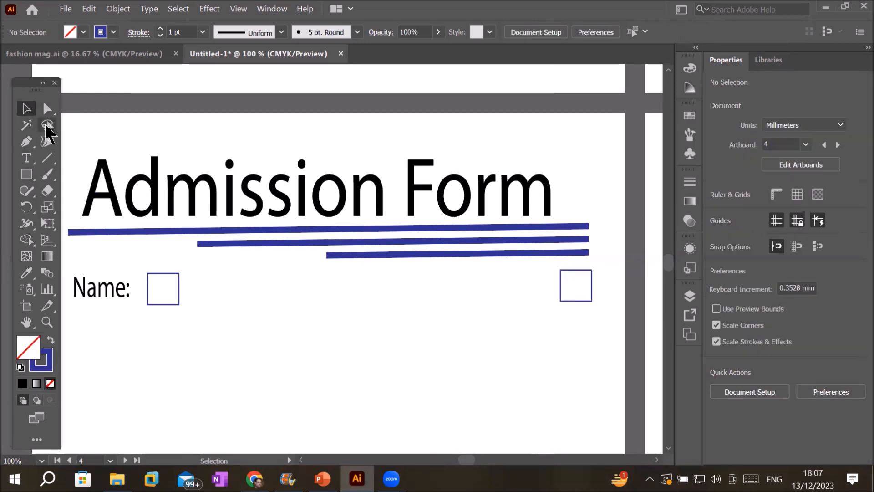
{"action": "left_click", "coordinate": [45, 112]}
{"action": "left_click_drag", "start_coordinate": [133, 268], "coordinate": [615, 318]}
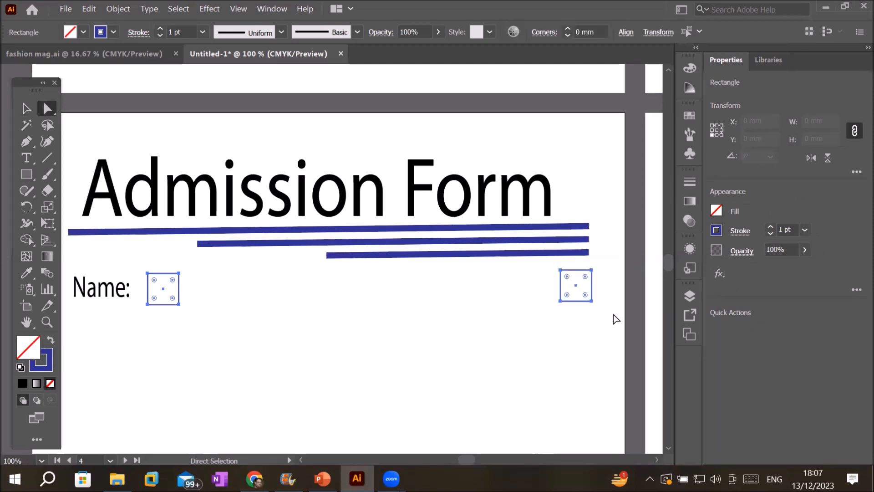
{"action": "left_click", "coordinate": [119, 10]}
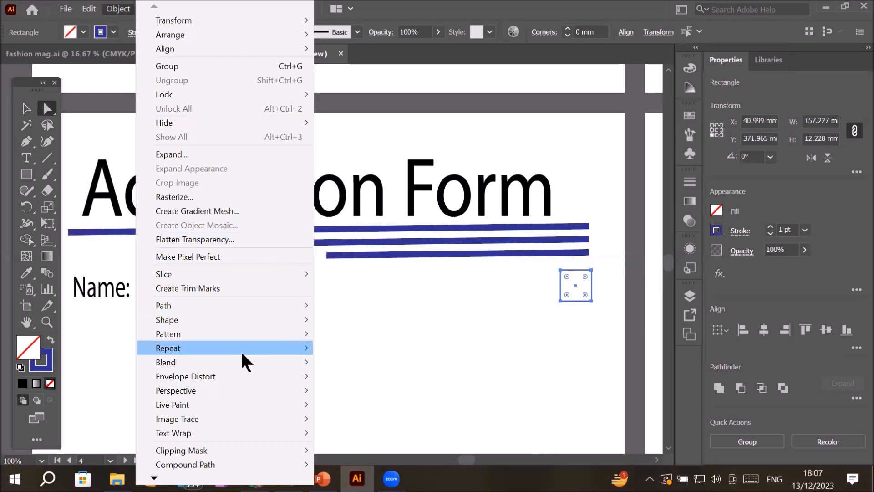
{"action": "mouse_move", "coordinate": [241, 362]}
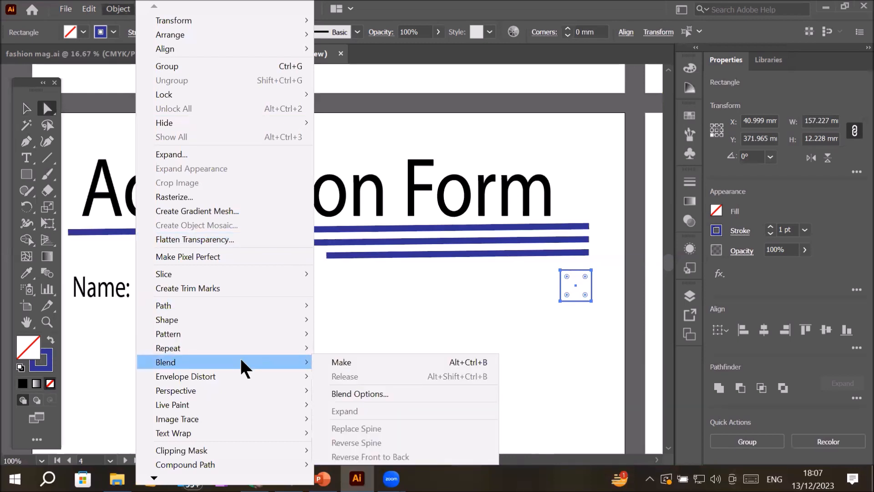
{"action": "left_click", "coordinate": [450, 361]}
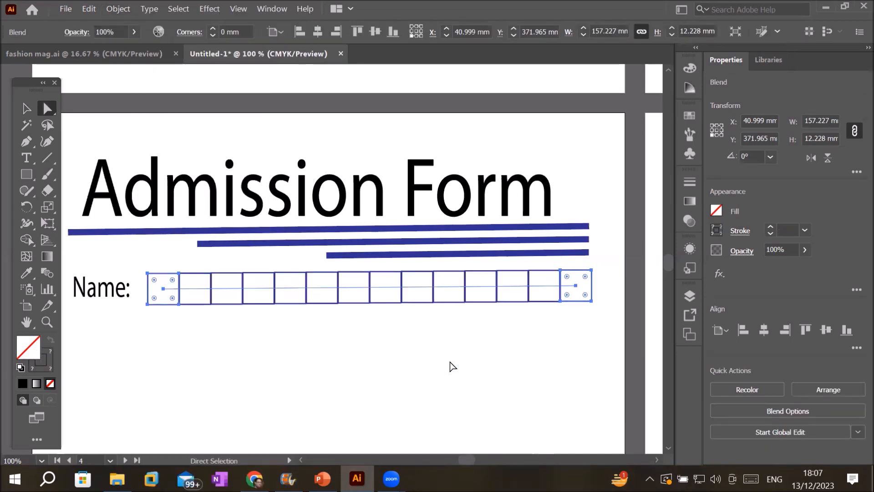
{"action": "left_click", "coordinate": [452, 366]}
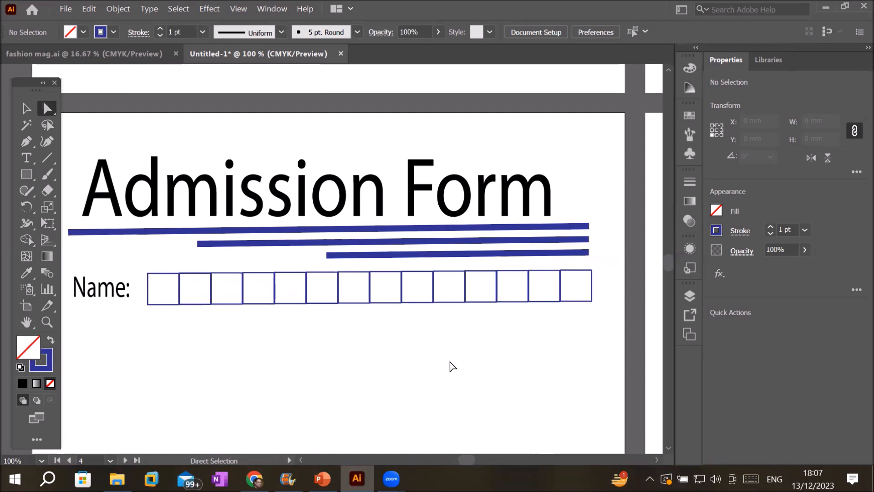
Change the spacing of the name-box blend from Smooth Color to Specified Steps.
{"action": "left_click", "coordinate": [340, 288]}
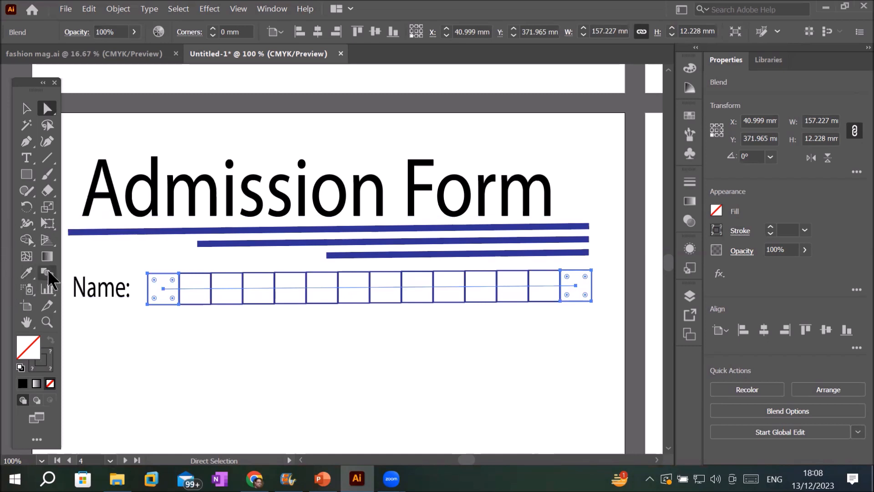
{"action": "left_click", "coordinate": [124, 12]}
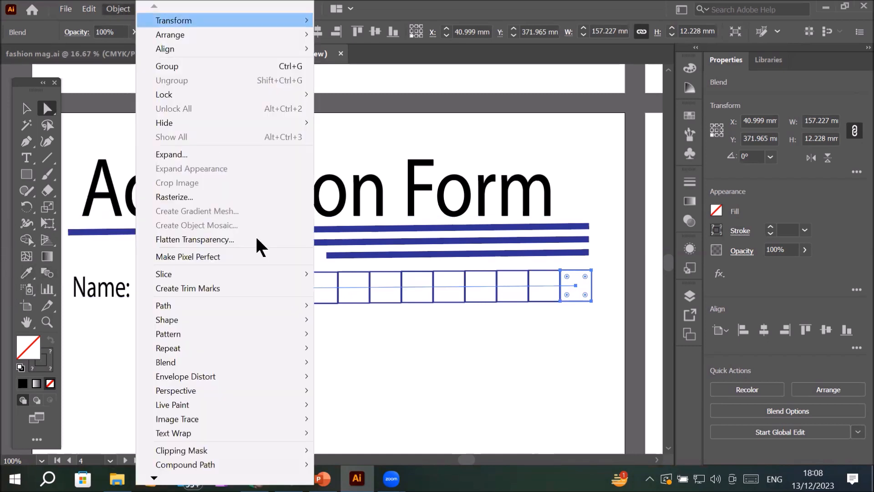
{"action": "mouse_move", "coordinate": [283, 354]}
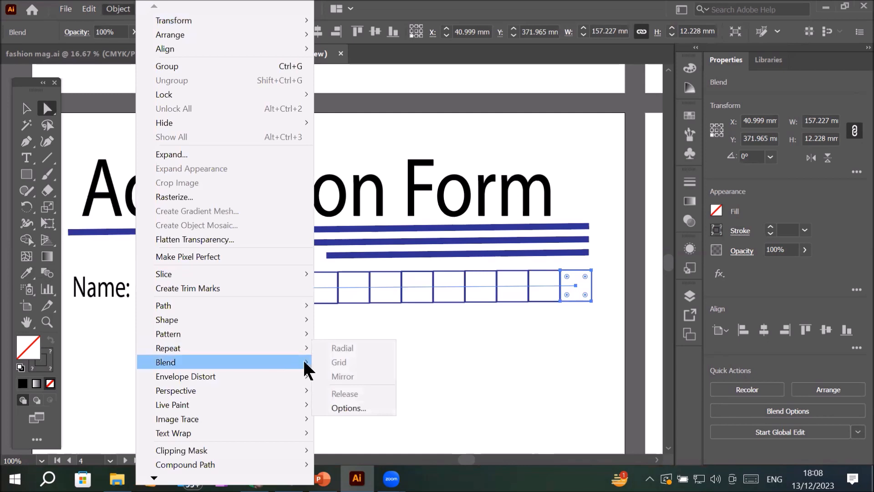
{"action": "mouse_move", "coordinate": [307, 363]}
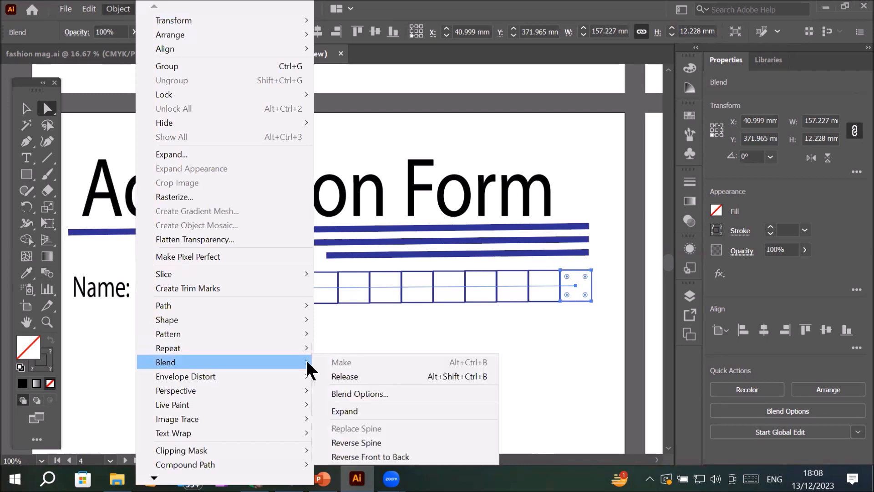
{"action": "left_click", "coordinate": [384, 396]}
{"action": "left_click", "coordinate": [661, 164]}
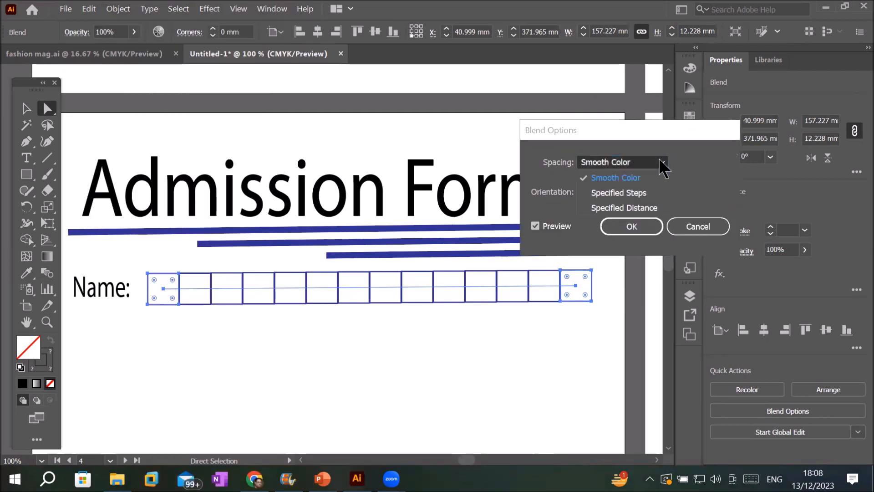
{"action": "left_click", "coordinate": [652, 194]}
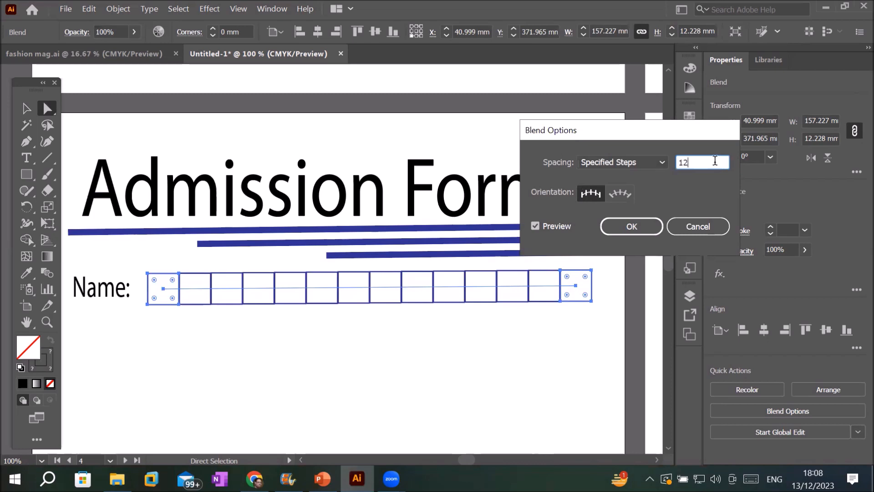
Try different step counts on the name-box blend, varying them between 4 and 41.
{"action": "key", "text": "Down"}
{"action": "key", "text": "Down"}
{"action": "key", "text": "Down"}
{"action": "key", "text": "Down"}
{"action": "key", "text": "Down"}
{"action": "key", "text": "Down"}
{"action": "key", "text": "Down"}
{"action": "key", "text": "Down"}
{"action": "key", "text": "Down"}
{"action": "key", "text": "Down"}
{"action": "key", "text": "Down"}
{"action": "key", "text": "Up"}
{"action": "key", "text": "Up"}
{"action": "key", "text": "Up"}
{"action": "key", "text": "Up"}
{"action": "key", "text": "Up"}
{"action": "key", "text": "Up"}
{"action": "key", "text": "Up"}
{"action": "key", "text": "Up"}
{"action": "key", "text": "Up"}
{"action": "key", "text": "Up"}
{"action": "key", "text": "Up"}
{"action": "key", "text": "Up"}
{"action": "key", "text": "Up"}
{"action": "key", "text": "Up"}
{"action": "key", "text": "Up"}
{"action": "key", "text": "Up"}
{"action": "key", "text": "Up"}
{"action": "key", "text": "Up"}
{"action": "key", "text": "Up"}
{"action": "key", "text": "Up"}
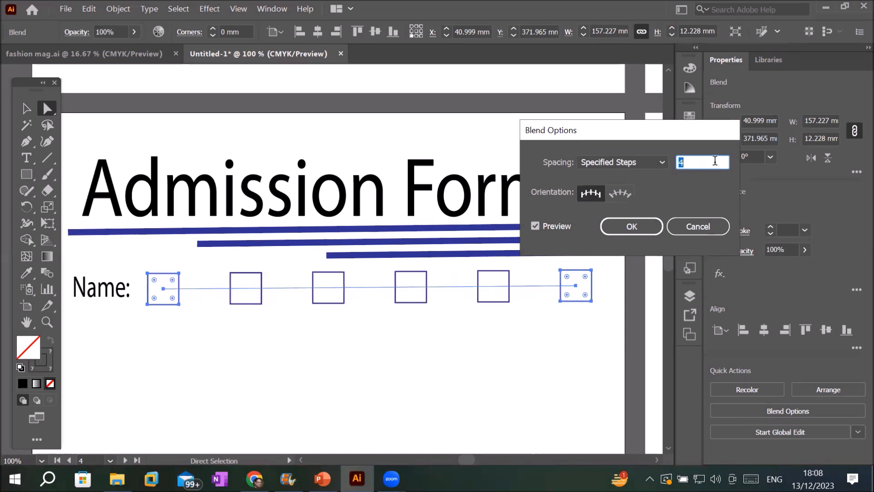
{"action": "key", "text": "Up"}
{"action": "key", "text": "Up"}
{"action": "key", "text": "Up"}
{"action": "key", "text": "Up"}
{"action": "key", "text": "Up"}
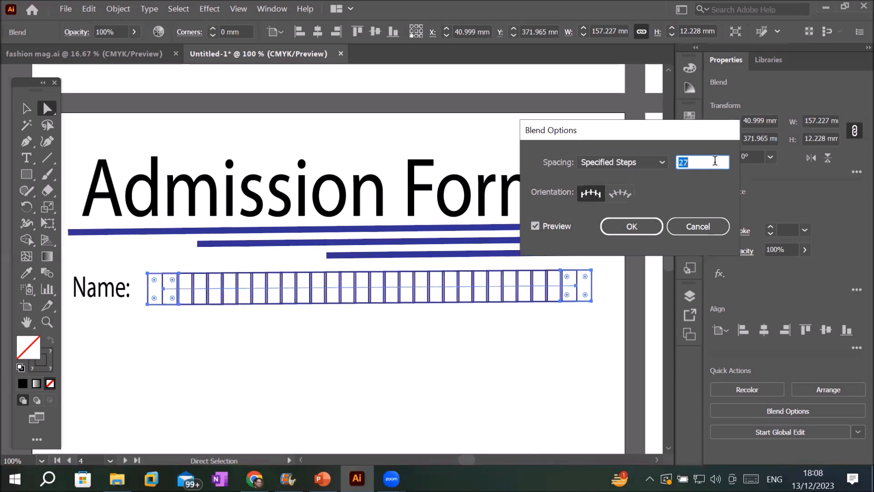
{"action": "key", "text": "Up"}
{"action": "key", "text": "Up"}
{"action": "key", "text": "Up"}
{"action": "key", "text": "Up"}
{"action": "key", "text": "Up"}
{"action": "key", "text": "Up"}
{"action": "key", "text": "Up"}
{"action": "key", "text": "Up"}
{"action": "key", "text": "Up"}
{"action": "key", "text": "Up"}
{"action": "key", "text": "Up"}
{"action": "key", "text": "Up"}
{"action": "key", "text": "Up"}
{"action": "key", "text": "Up"}
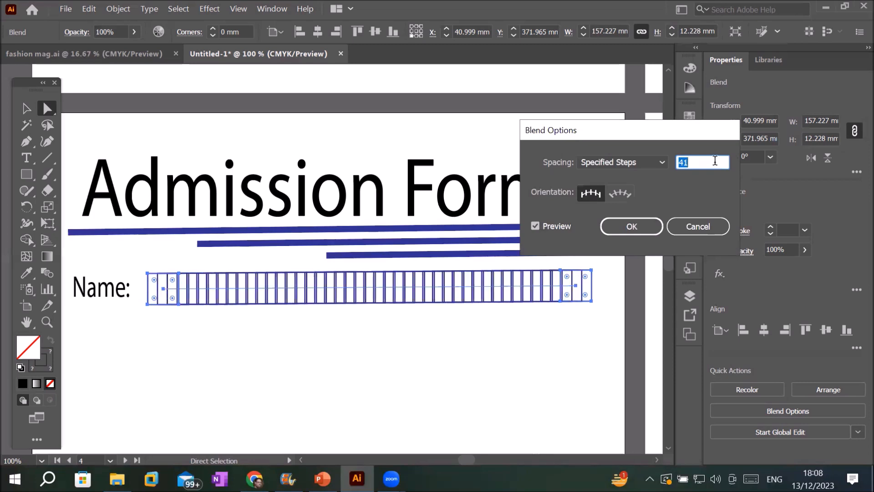
{"action": "key", "text": "Down"}
{"action": "key", "text": "Down"}
{"action": "key", "text": "Down"}
{"action": "key", "text": "Down"}
{"action": "key", "text": "Down"}
{"action": "key", "text": "Down"}
{"action": "key", "text": "Down"}
{"action": "key", "text": "Down"}
{"action": "key", "text": "Down"}
{"action": "key", "text": "Down"}
{"action": "key", "text": "Down"}
{"action": "key", "text": "Down"}
{"action": "key", "text": "Down"}
{"action": "key", "text": "Down"}
{"action": "key", "text": "Down"}
{"action": "key", "text": "Down"}
{"action": "key", "text": "Down"}
{"action": "key", "text": "Down"}
{"action": "key", "text": "Down"}
{"action": "key", "text": "Down"}
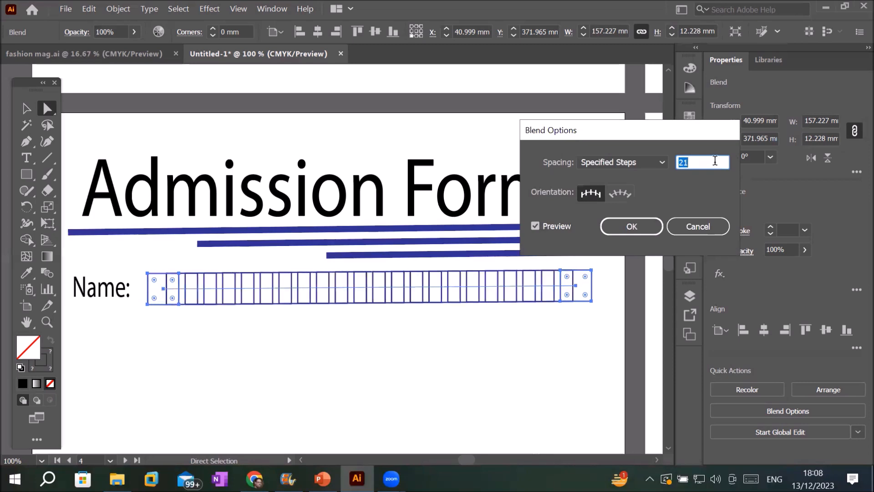
Set the name-box blend to 10 specified steps and apply the options.
{"action": "key", "text": "Up"}
{"action": "key", "text": "Up"}
{"action": "key", "text": "Up"}
{"action": "key", "text": "Up"}
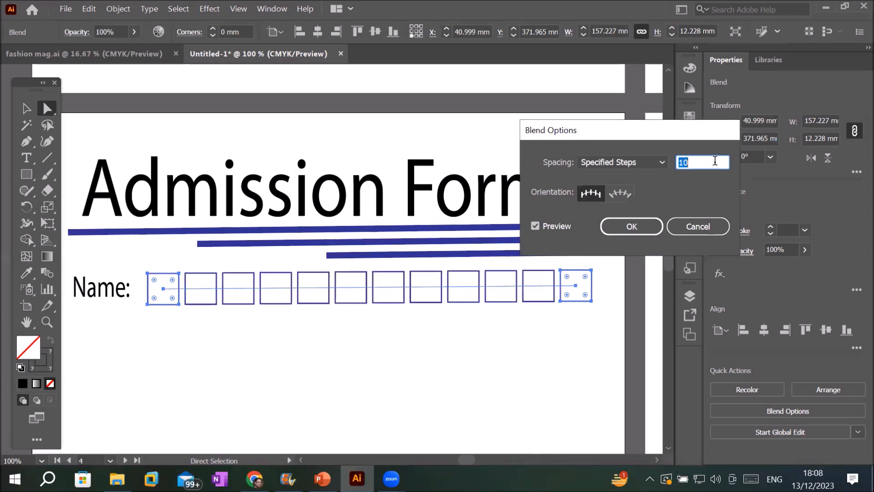
{"action": "left_click", "coordinate": [629, 229]}
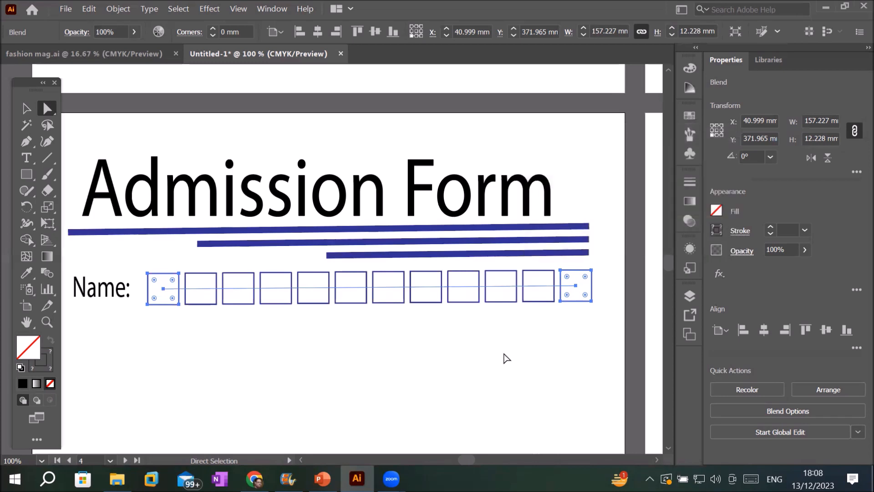
Copy the whole row of name boxes about 14.6 mm straight down.
{"action": "scroll", "coordinate": [459, 328], "scroll_direction": "down", "scroll_amount": 2}
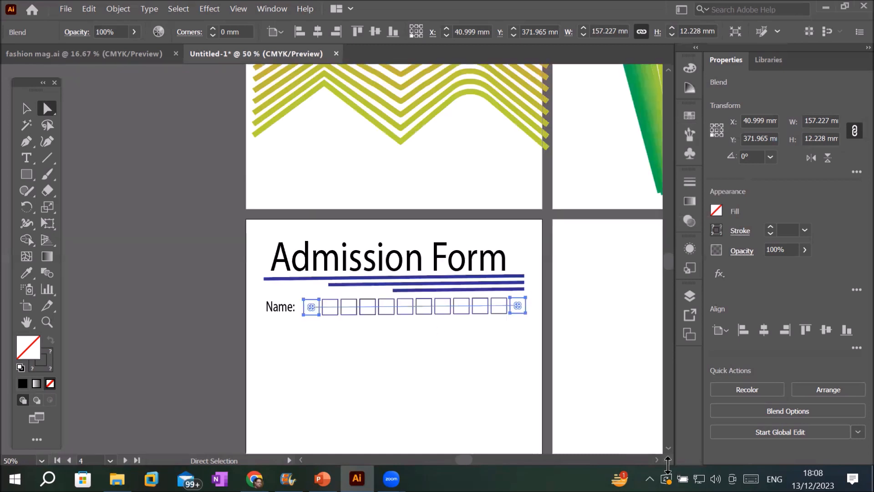
{"action": "scroll", "coordinate": [668, 463], "scroll_direction": "down", "scroll_amount": 3}
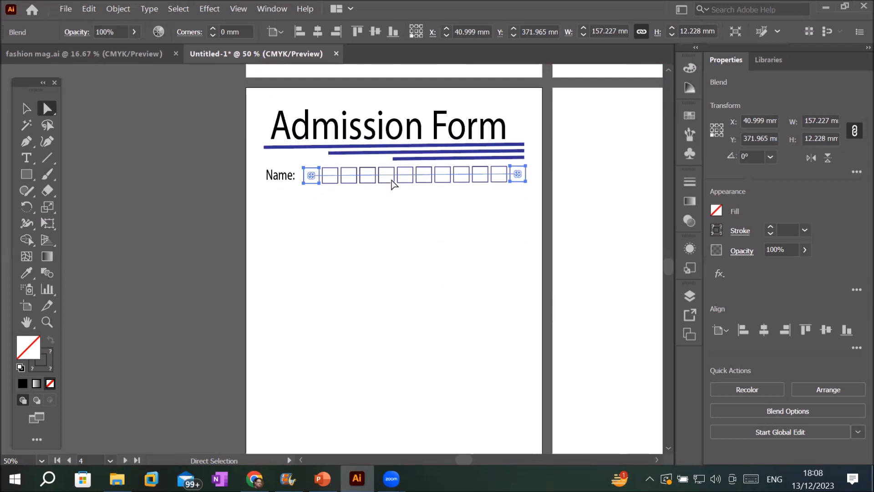
{"action": "left_click", "coordinate": [25, 113]}
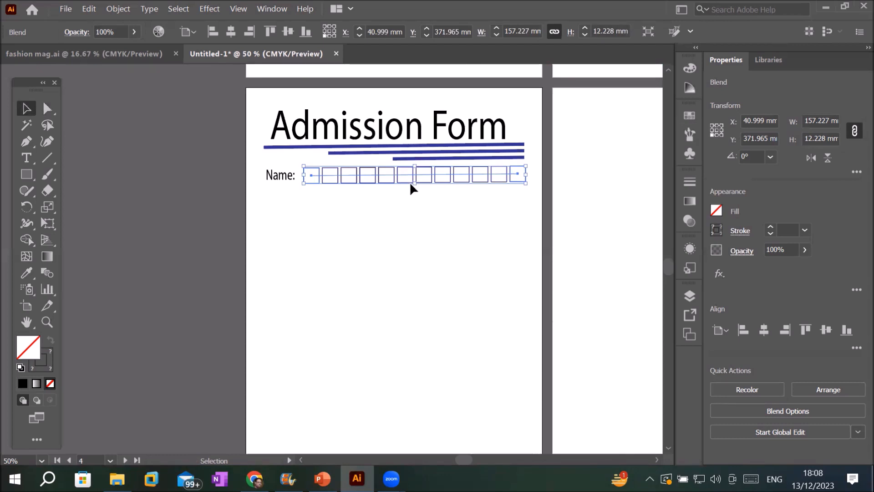
{"action": "left_click_drag", "start_coordinate": [408, 172], "coordinate": [409, 190]}
{"action": "key", "text": "ctrl+r"}
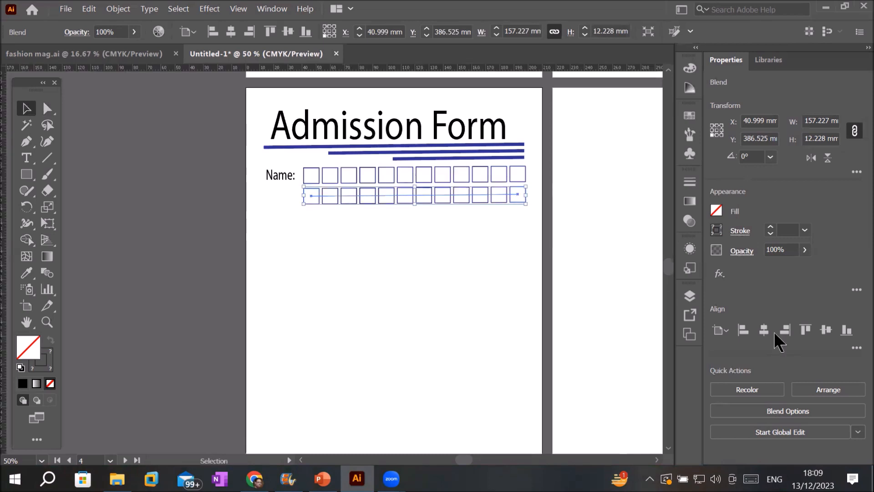
Repeat the downward copy of the box row 11 more times to fill the form, then deselect.
{"action": "key", "text": "ctrl+d"}
{"action": "key", "text": "ctrl+d"}
{"action": "key", "text": "ctrl+d"}
{"action": "key", "text": "ctrl+d"}
{"action": "key", "text": "ctrl+d"}
{"action": "key", "text": "ctrl+d"}
{"action": "key", "text": "ctrl+d"}
{"action": "key", "text": "ctrl+d"}
{"action": "key", "text": "ctrl+d"}
{"action": "key", "text": "ctrl+d"}
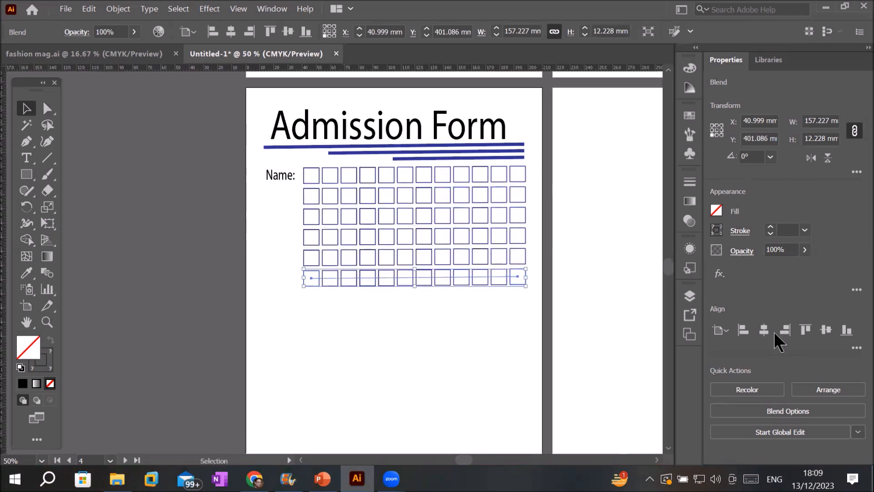
{"action": "key", "text": "ctrl+d"}
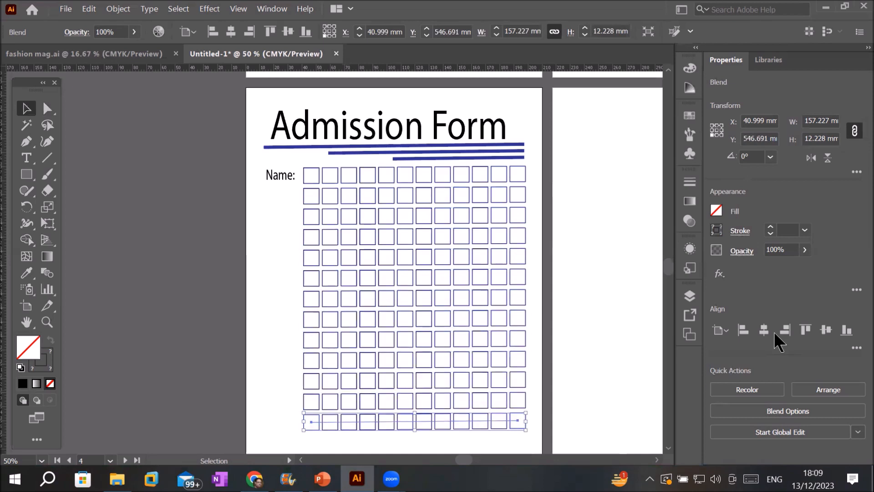
{"action": "left_click", "coordinate": [607, 287]}
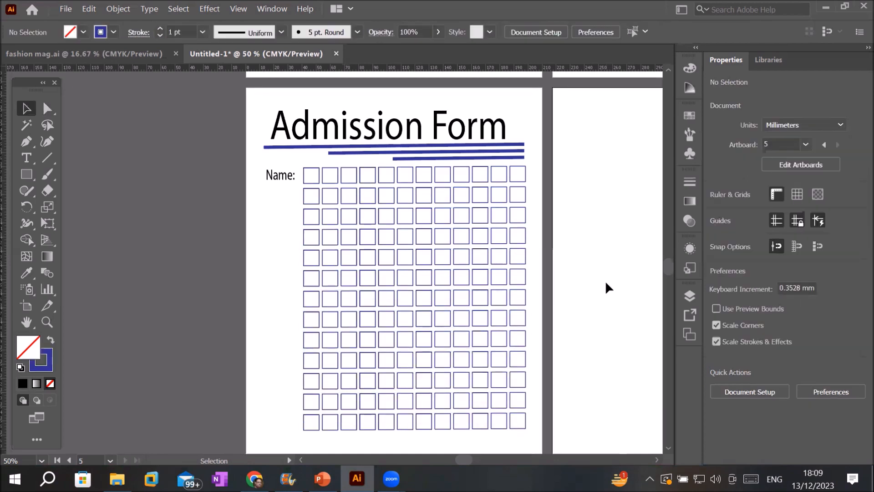
Copy the "Blend Tool" heading from the third artboard to the top of the empty fifth artboard, at about X 261 mm, Y 350 mm.
{"action": "scroll", "coordinate": [608, 287], "scroll_direction": "down", "scroll_amount": 1}
{"action": "scroll", "coordinate": [608, 287], "scroll_direction": "up", "scroll_amount": 1}
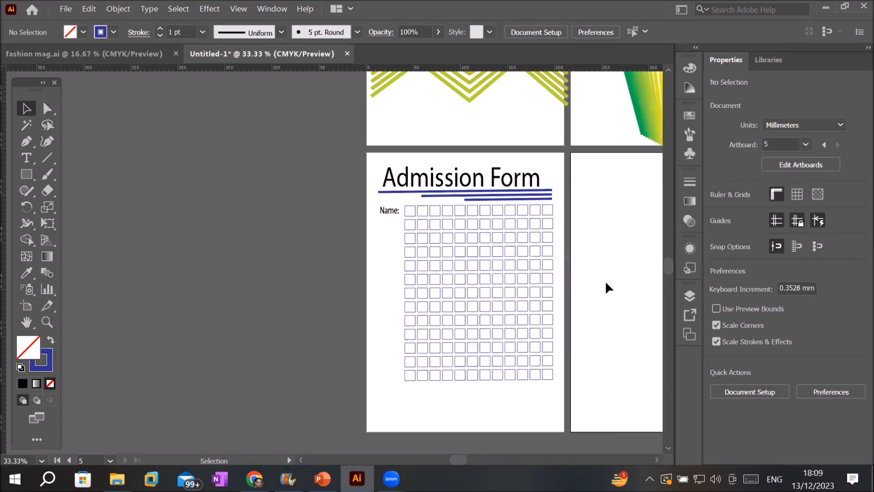
{"action": "left_click_drag", "start_coordinate": [620, 290], "coordinate": [310, 290]}
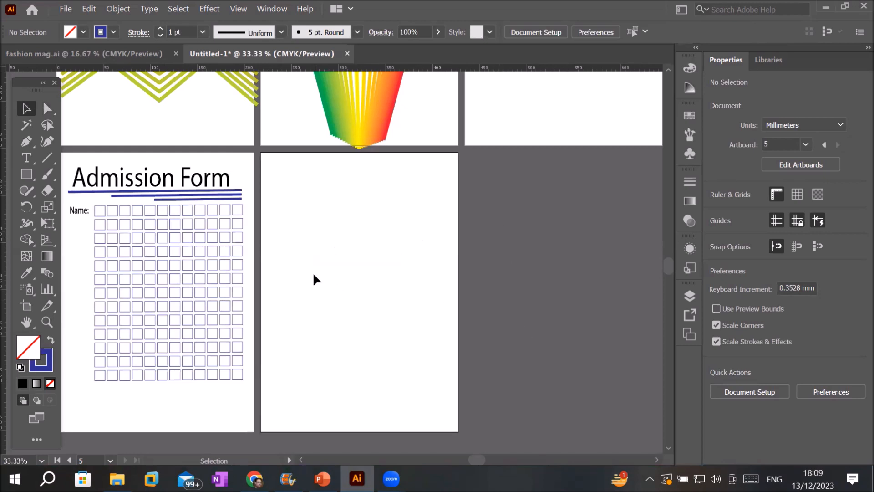
{"action": "scroll", "coordinate": [314, 278], "scroll_direction": "down", "scroll_amount": 2}
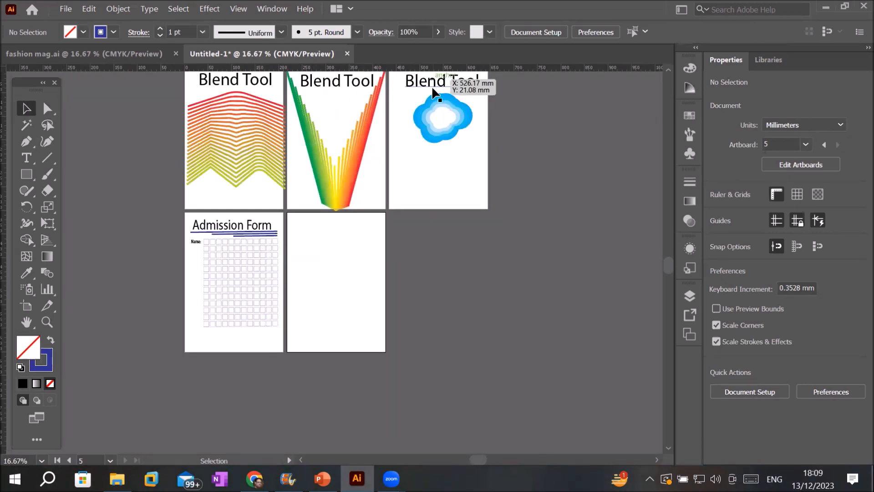
{"action": "left_click_drag", "start_coordinate": [433, 87], "coordinate": [343, 225]}
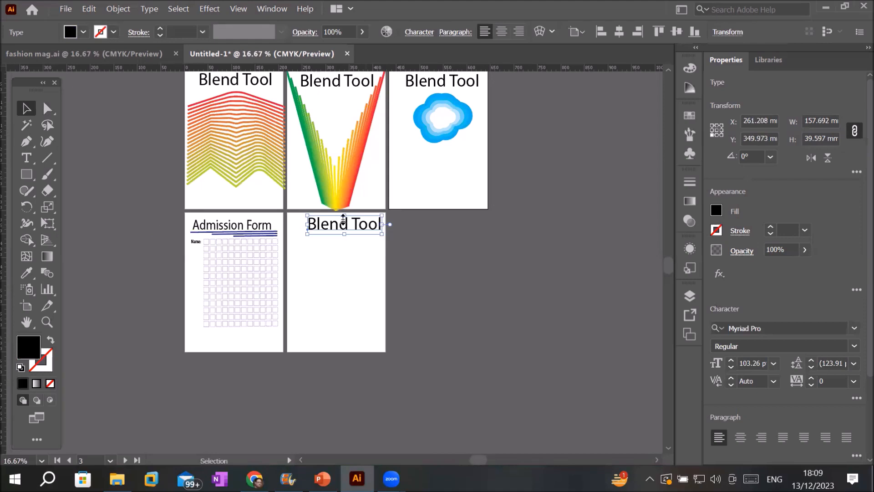
Shift the "Blend Tool" heading on the fifth artboard slightly left and up.
{"action": "scroll", "coordinate": [338, 239], "scroll_direction": "up", "scroll_amount": 1}
{"action": "key", "text": "ctrl+0"}
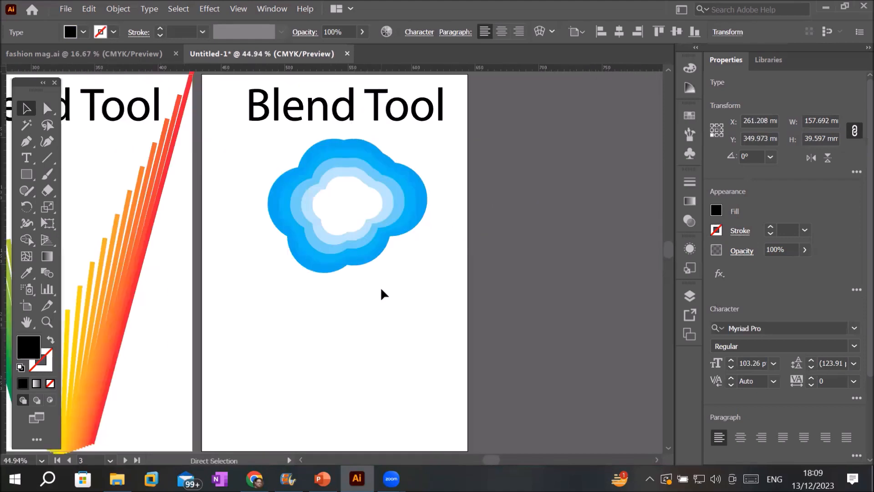
{"action": "scroll", "coordinate": [381, 294], "scroll_direction": "down", "scroll_amount": 4}
{"action": "left_click", "coordinate": [314, 412]}
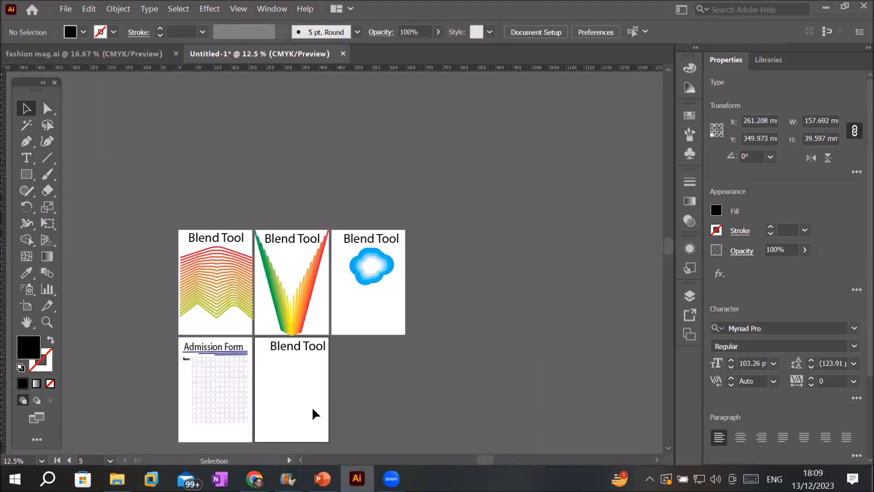
{"action": "key", "text": "ctrl+0"}
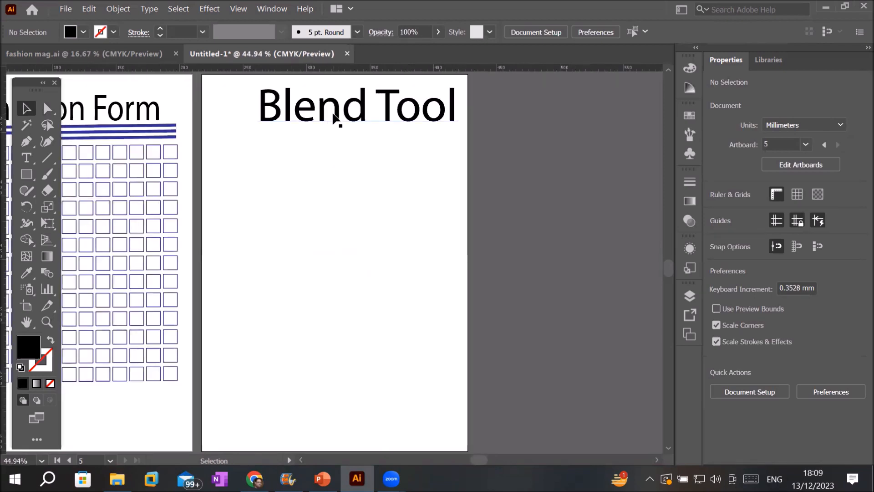
{"action": "left_click_drag", "start_coordinate": [335, 114], "coordinate": [324, 111]}
{"action": "left_click", "coordinate": [343, 243]}
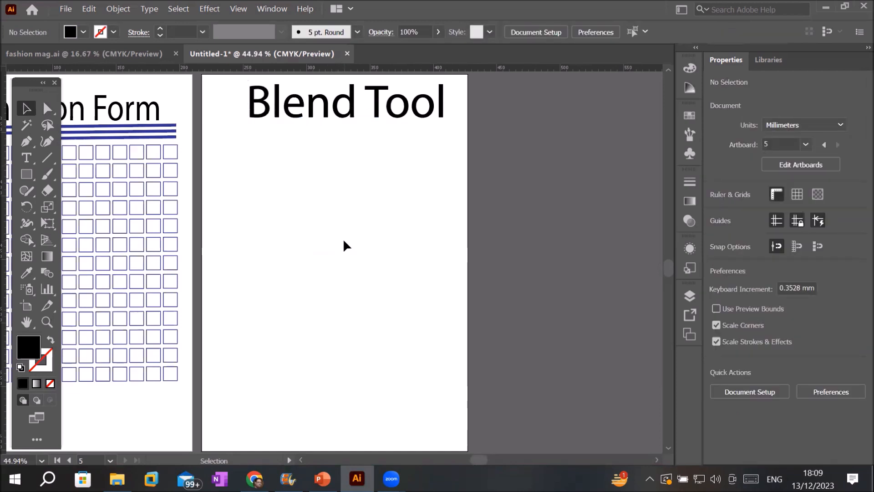
Copy the blended underlines from the Admission Form to just beneath the "Blend Tool" heading on the fifth artboard.
{"action": "left_click", "coordinate": [144, 136]}
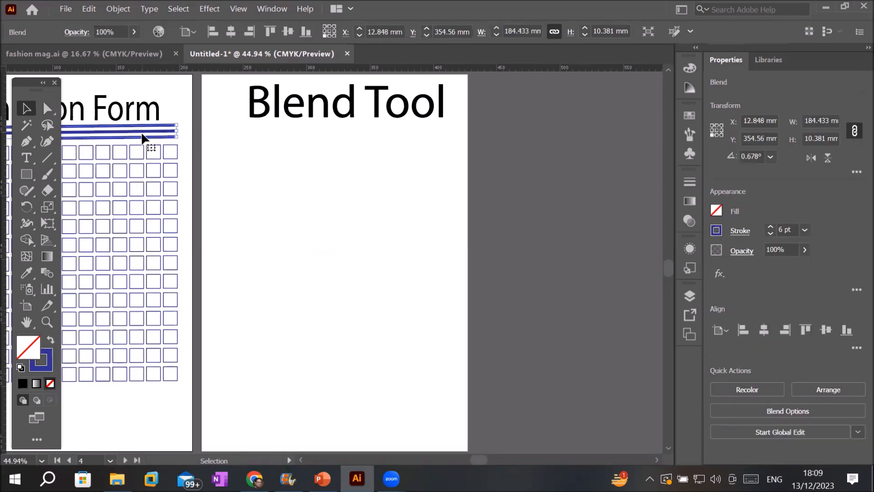
{"action": "left_click_drag", "start_coordinate": [142, 139], "coordinate": [422, 137]}
{"action": "left_click", "coordinate": [290, 283]}
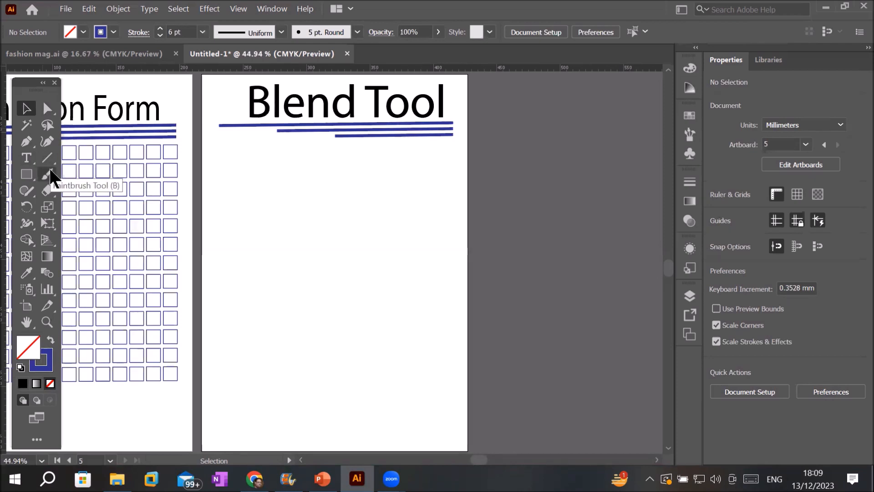
Draw a triangle about 39 mm wide and 34 mm high with the Polygon tool beneath the underlines on the fifth artboard.
{"action": "left_click", "coordinate": [24, 172]}
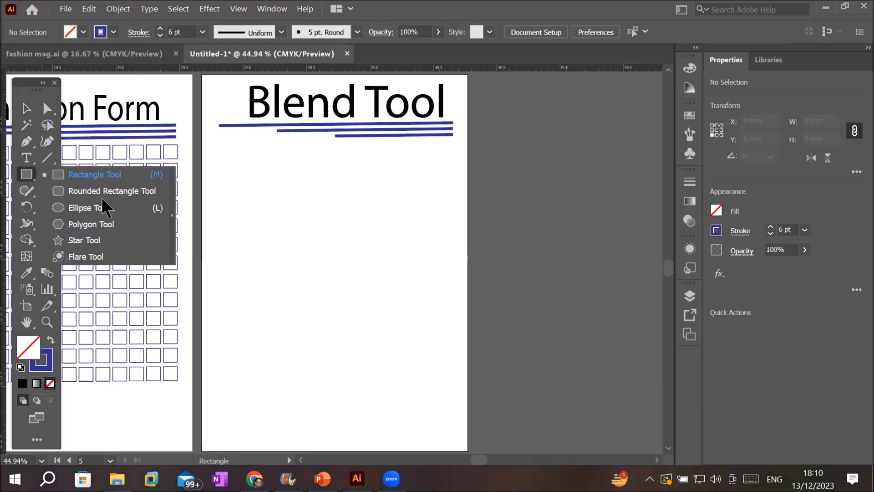
{"action": "left_click", "coordinate": [91, 224]}
{"action": "left_click_drag", "start_coordinate": [288, 168], "coordinate": [314, 181]}
{"action": "key", "text": "Down"}
{"action": "key", "text": "Down"}
{"action": "key", "text": "Down"}
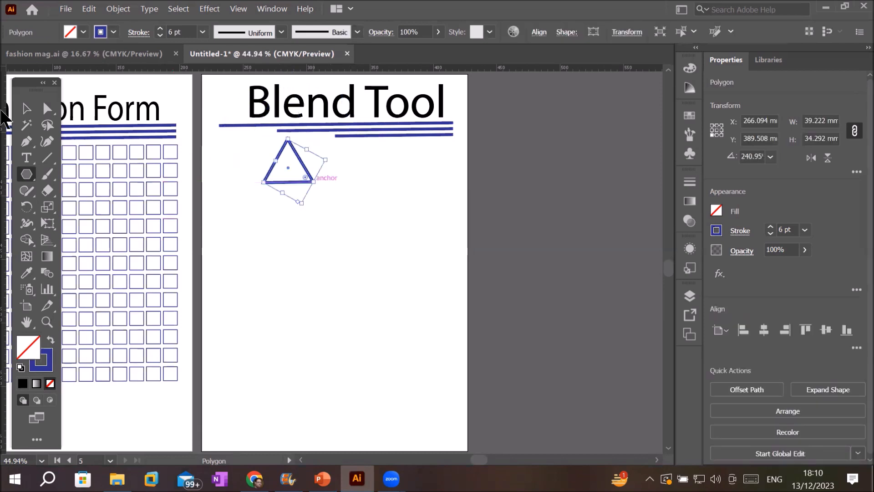
Move the triangle to about X 297 mm, Y 406 mm and reduce its stroke weight to 2 pt.
{"action": "left_click", "coordinate": [26, 109]}
{"action": "left_click_drag", "start_coordinate": [306, 171], "coordinate": [345, 189]}
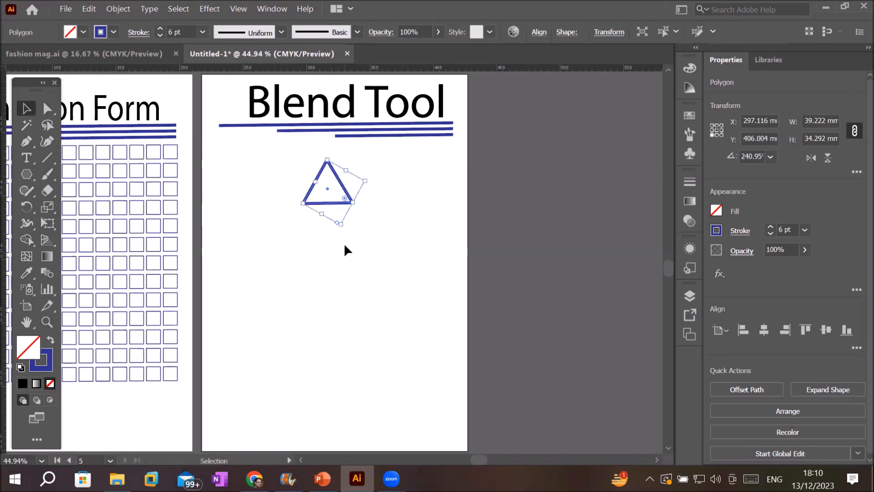
{"action": "left_click", "coordinate": [160, 36]}
{"action": "left_click", "coordinate": [160, 36]}
{"action": "left_click", "coordinate": [160, 36]}
{"action": "left_click", "coordinate": [160, 36]}
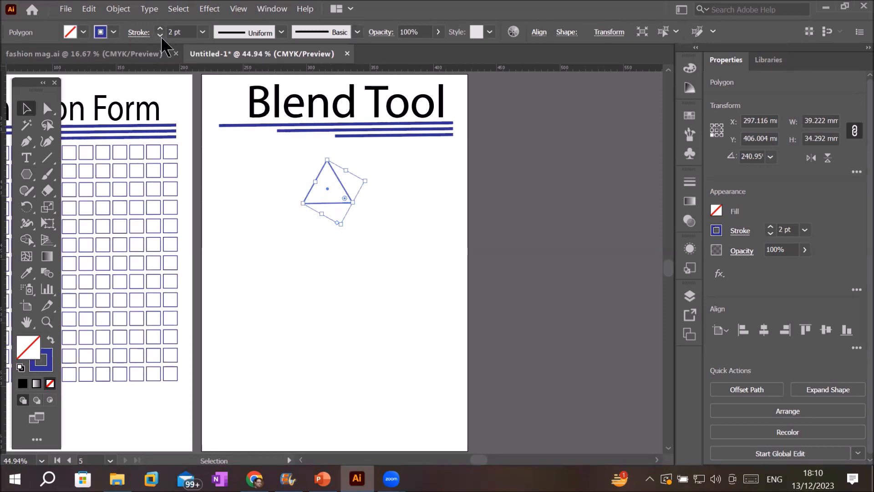
Draw a rectangle about 66 mm by 47 mm below the triangle and shift it left so it is centred under it.
{"action": "scroll", "coordinate": [321, 248], "scroll_direction": "up", "scroll_amount": 1}
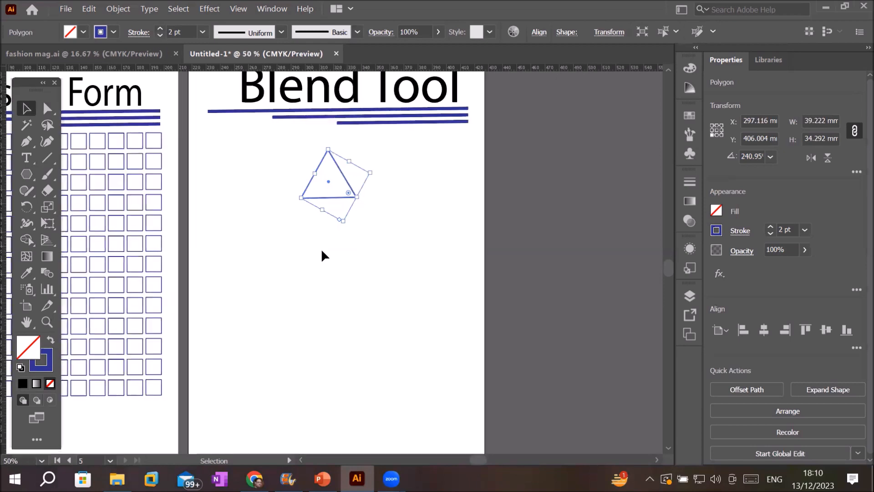
{"action": "left_click", "coordinate": [31, 177]}
{"action": "left_click_drag", "start_coordinate": [33, 184], "coordinate": [77, 174]}
{"action": "left_click_drag", "start_coordinate": [303, 272], "coordinate": [397, 338]}
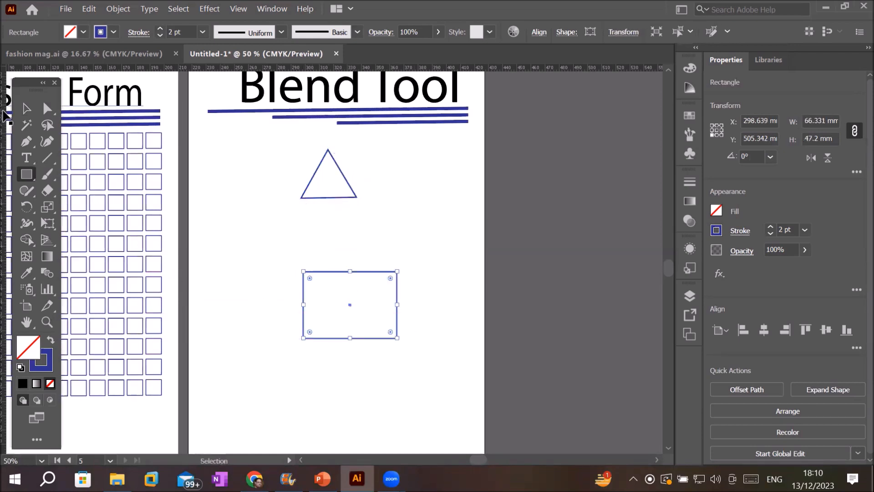
{"action": "left_click", "coordinate": [26, 109]}
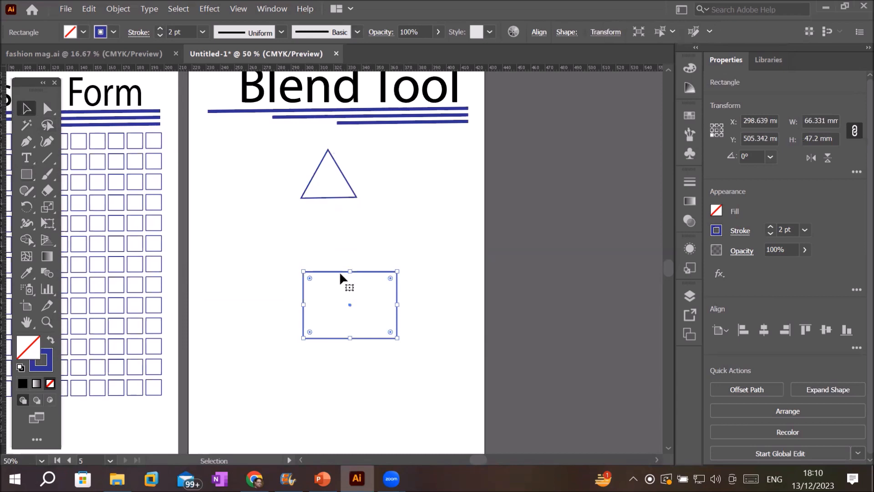
{"action": "mouse_move", "coordinate": [340, 266]}
{"action": "left_mouse_down"}
{"action": "mouse_move", "coordinate": [312, 264]}
{"action": "mouse_move", "coordinate": [350, 269]}
{"action": "left_mouse_up"}
{"action": "left_click", "coordinate": [370, 239]}
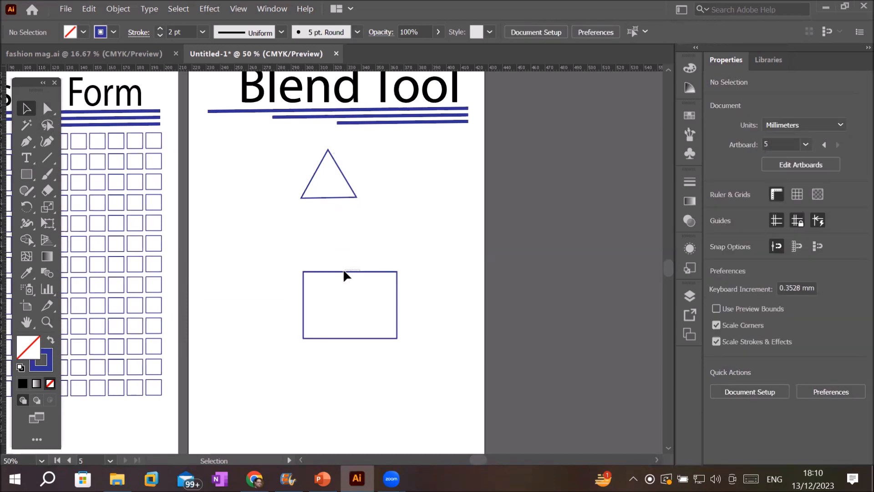
{"action": "left_click_drag", "start_coordinate": [350, 272], "coordinate": [330, 272]}
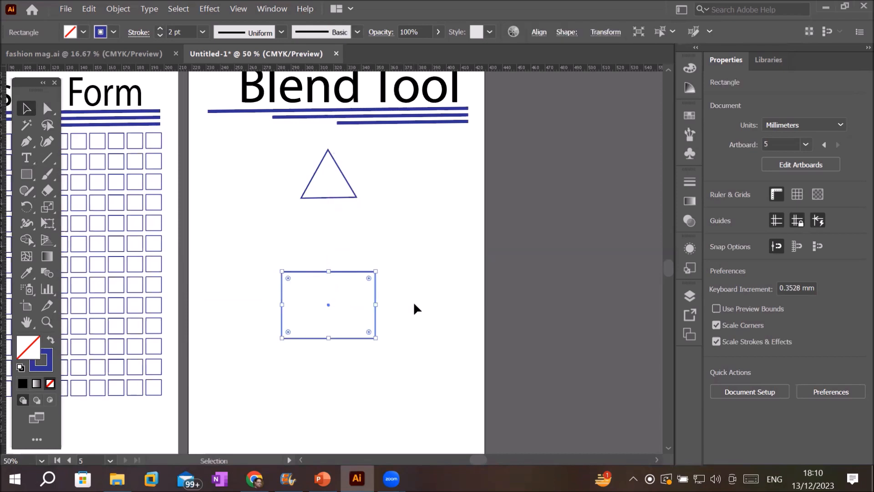
{"action": "scroll", "coordinate": [413, 301], "scroll_direction": "down", "scroll_amount": 1}
{"action": "left_click_drag", "start_coordinate": [20, 168], "coordinate": [82, 224]}
{"action": "left_click_drag", "start_coordinate": [336, 377], "coordinate": [356, 397]}
{"action": "key", "text": "Delete"}
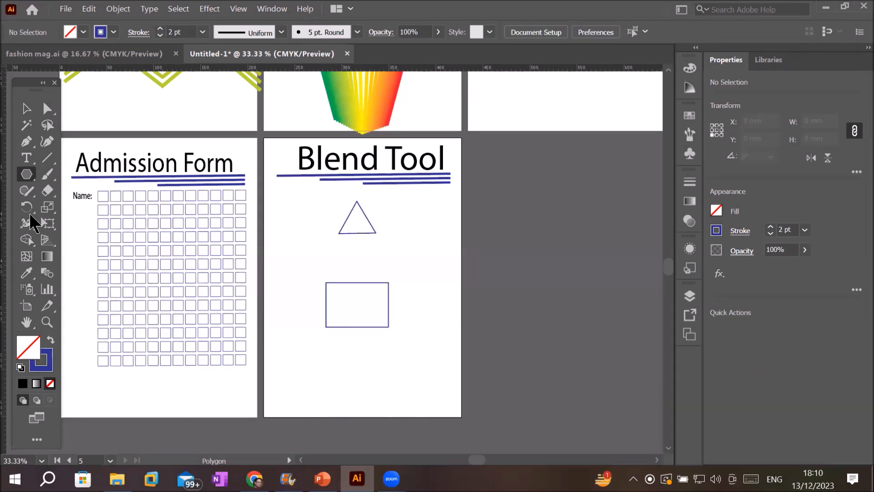
Draw a circle about 41 mm across at the artboard's bottom edge, move it to about X 303 mm under the rectangle, and deselect.
{"action": "left_click_drag", "start_coordinate": [28, 172], "coordinate": [93, 203]}
{"action": "left_click_drag", "start_coordinate": [366, 415], "coordinate": [331, 378]}
{"action": "left_click", "coordinate": [26, 109]}
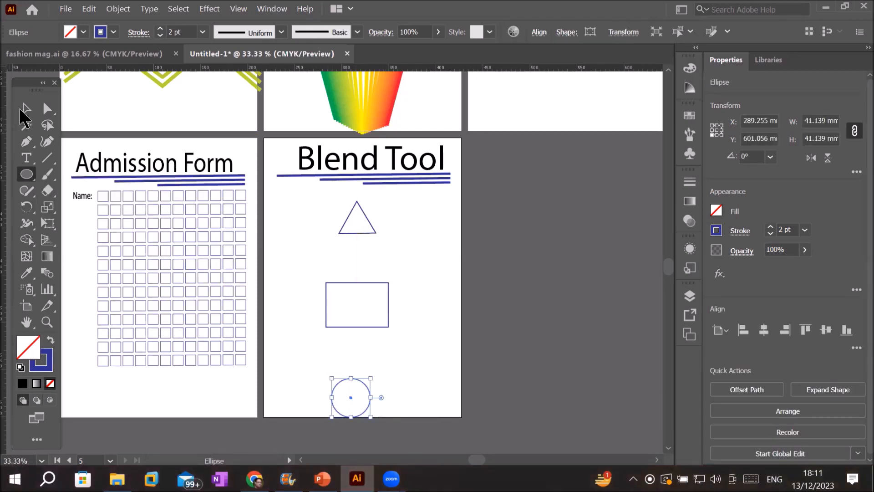
{"action": "left_click_drag", "start_coordinate": [364, 384], "coordinate": [379, 382]}
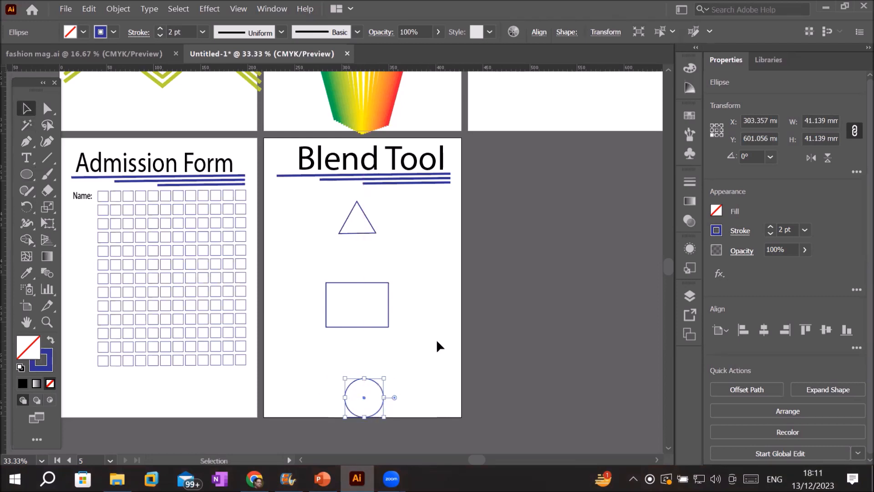
{"action": "left_click", "coordinate": [436, 339]}
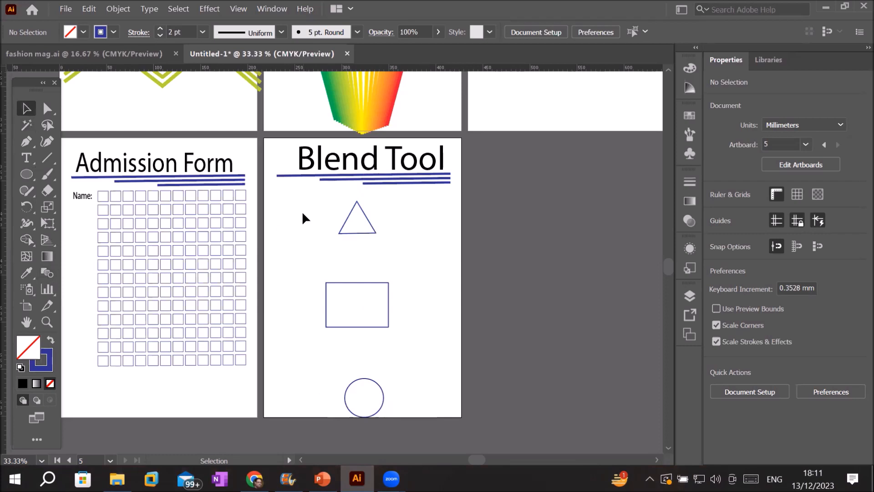
Blend the triangle, the rectangle and the circle in sequence with the Blend tool.
{"action": "left_click", "coordinate": [48, 274]}
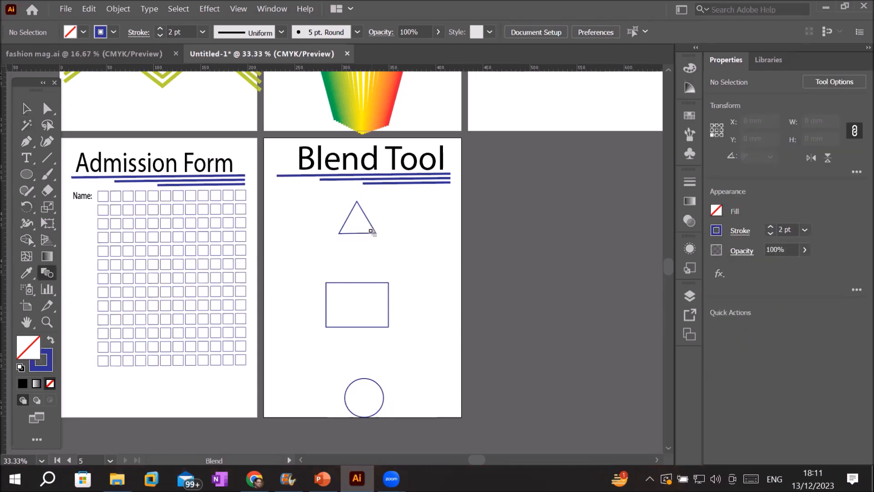
{"action": "scroll", "coordinate": [369, 239], "scroll_direction": "up", "scroll_amount": 1}
{"action": "scroll", "coordinate": [369, 238], "scroll_direction": "up", "scroll_amount": 3}
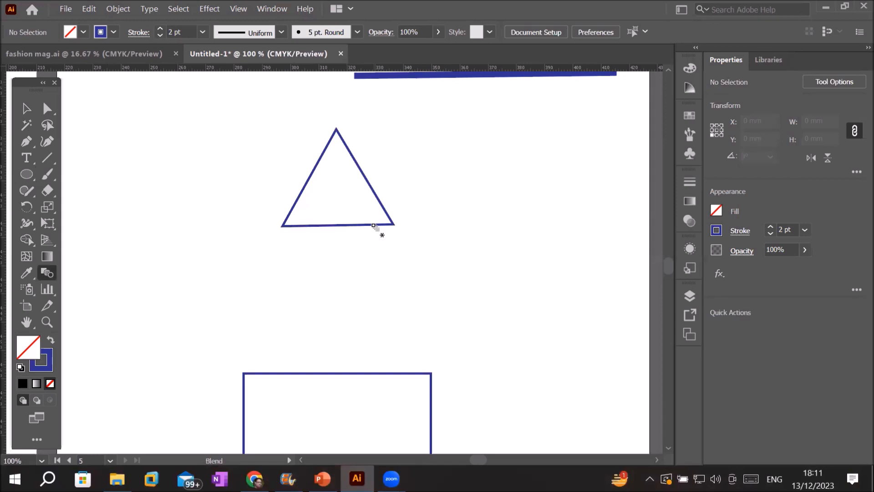
{"action": "left_click", "coordinate": [374, 226]}
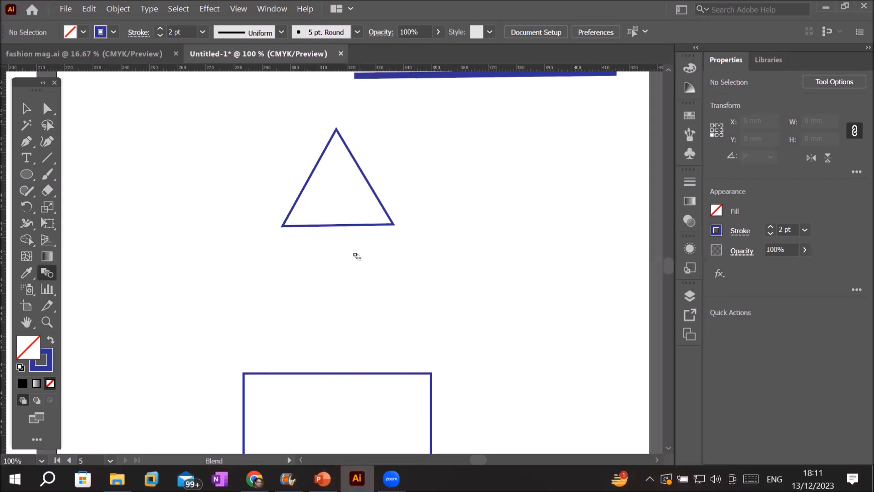
{"action": "left_click", "coordinate": [329, 374]}
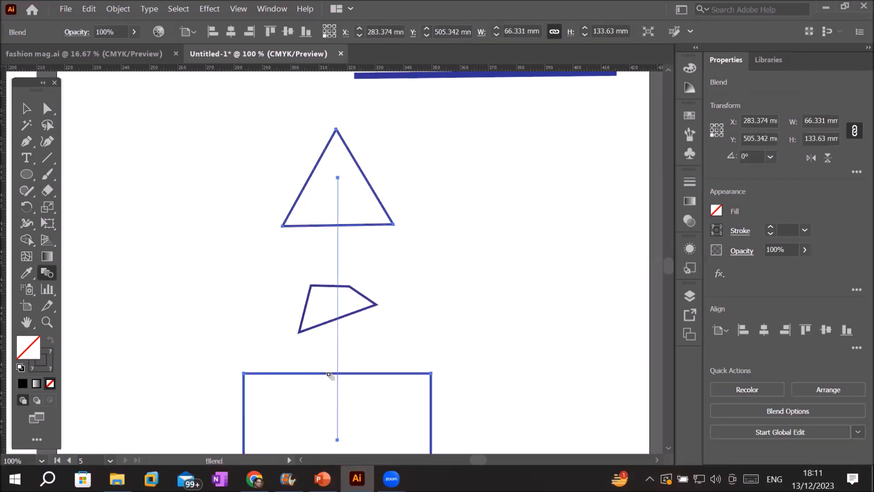
{"action": "left_click", "coordinate": [669, 279]}
{"action": "left_click_drag", "start_coordinate": [677, 268], "coordinate": [678, 269]}
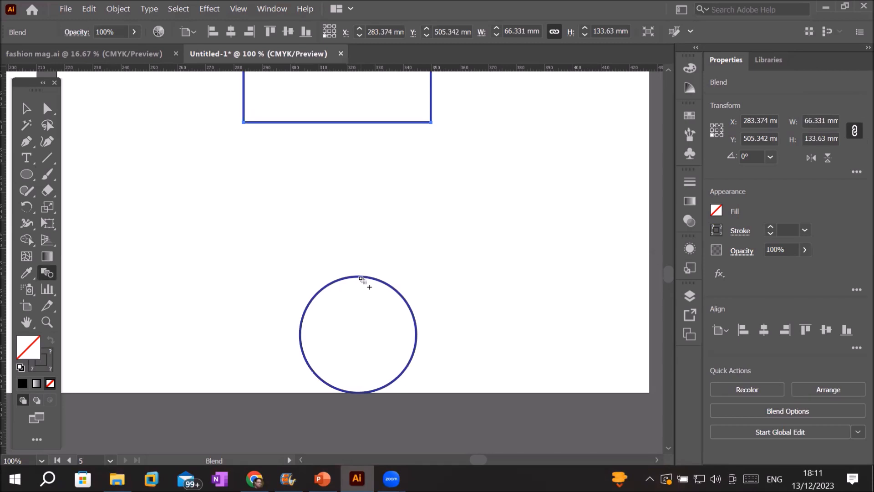
{"action": "left_click", "coordinate": [360, 278]}
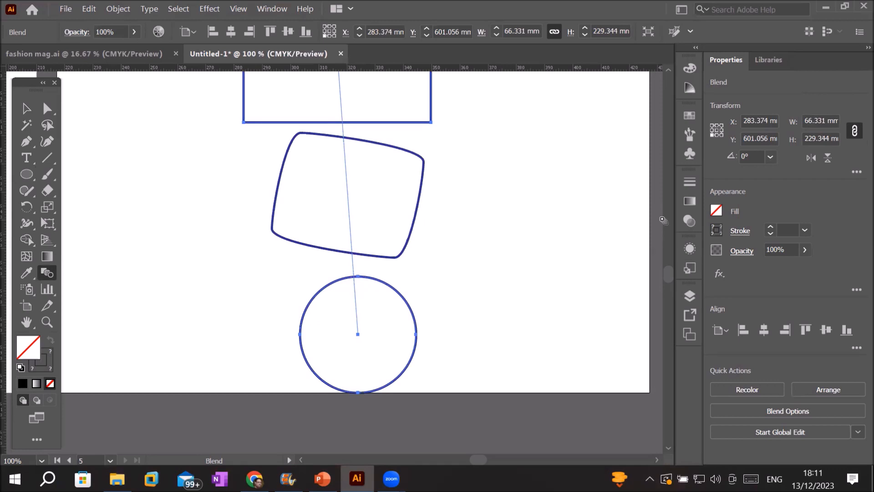
Change the spacing of the triangle-rectangle-circle blend to Specified Steps.
{"action": "scroll", "coordinate": [440, 160], "scroll_direction": "down", "scroll_amount": 3}
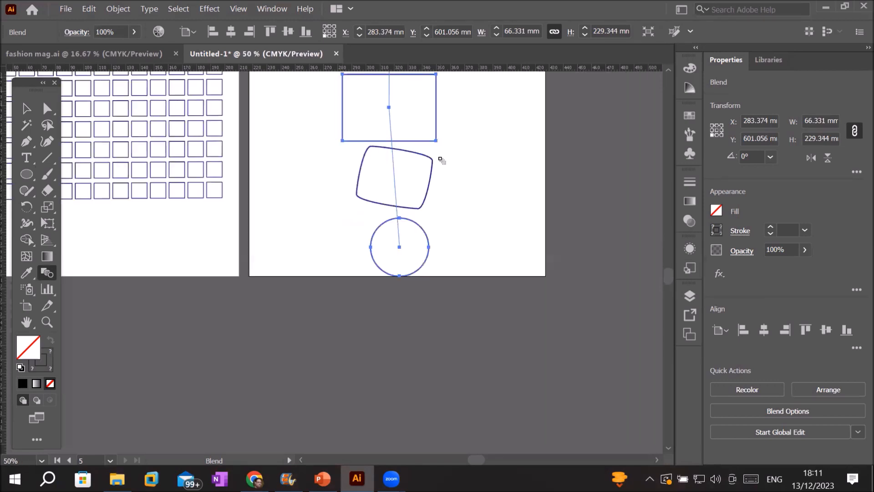
{"action": "left_click", "coordinate": [667, 70]}
{"action": "left_click", "coordinate": [667, 71]}
{"action": "left_click", "coordinate": [667, 71]}
{"action": "left_click", "coordinate": [668, 71]}
{"action": "left_click", "coordinate": [667, 71]}
{"action": "left_click", "coordinate": [667, 71]}
{"action": "left_click", "coordinate": [666, 71]}
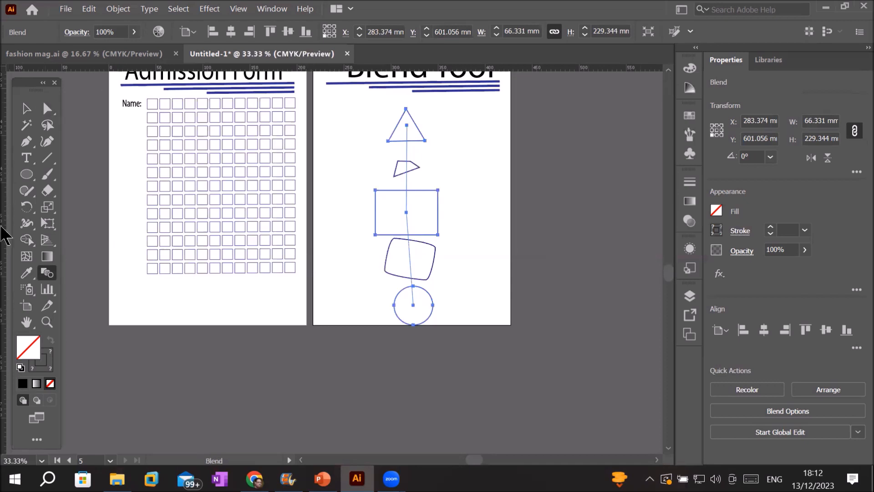
{"action": "double_click", "coordinate": [50, 270]}
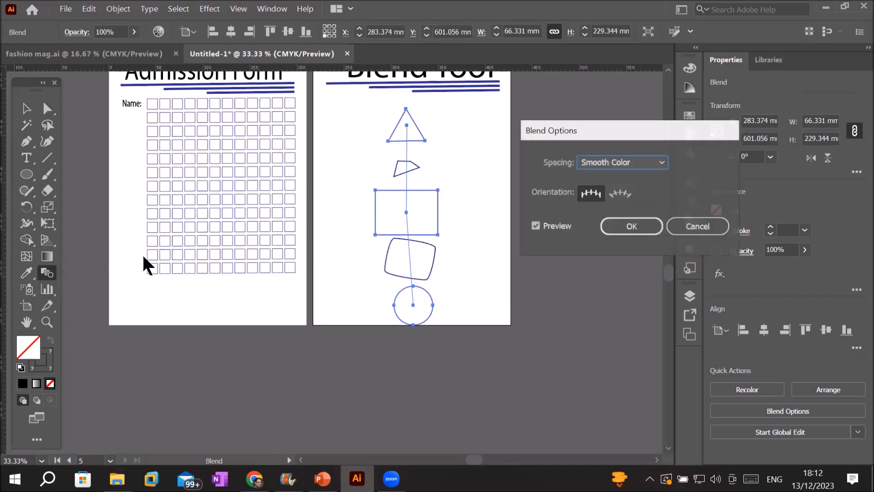
{"action": "left_click", "coordinate": [643, 162]}
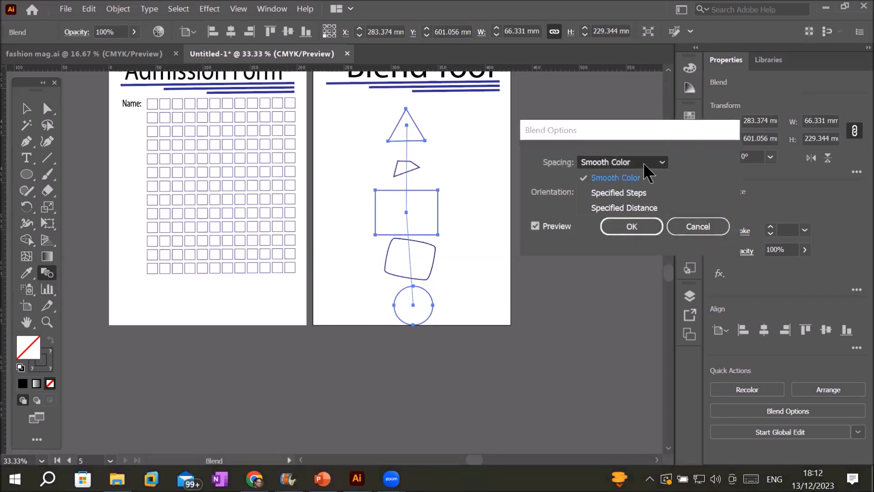
{"action": "left_click", "coordinate": [640, 191]}
Preview different blend step counts up to 34, and apply the blend with 7 specified steps.
{"action": "key", "text": "Up"}
{"action": "key", "text": "Up"}
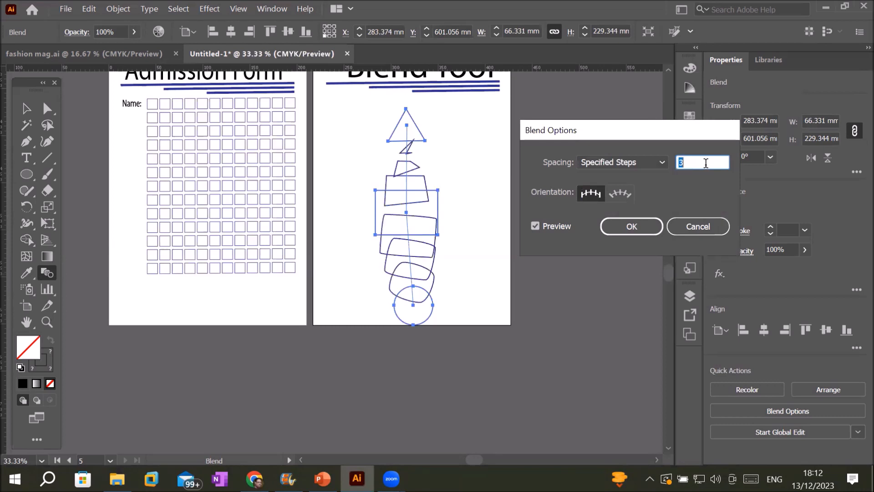
{"action": "key", "text": "Up"}
{"action": "key", "text": "Up"}
{"action": "key", "text": "Up"}
{"action": "key", "text": "Up"}
{"action": "key", "text": "Up"}
{"action": "key", "text": "Up"}
{"action": "key", "text": "Up"}
{"action": "key", "text": "Up"}
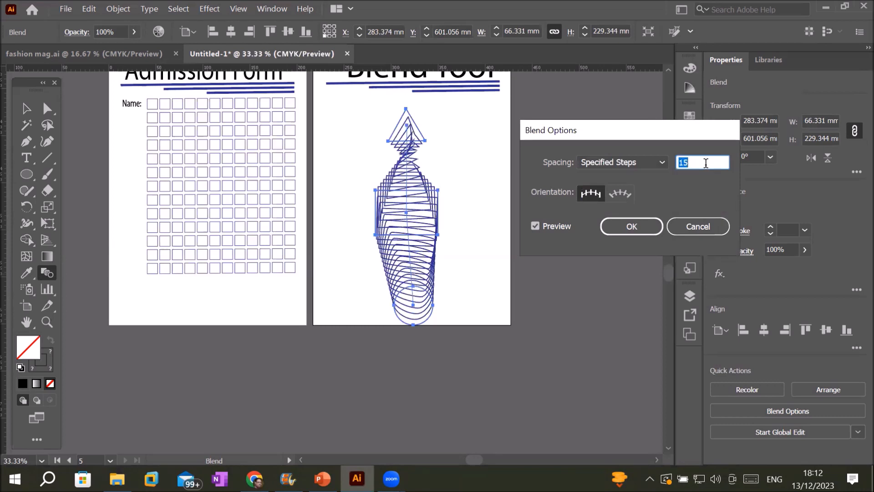
{"action": "key", "text": "Down"}
{"action": "key", "text": "Down"}
{"action": "key", "text": "Down"}
{"action": "key", "text": "Down"}
{"action": "key", "text": "Down"}
{"action": "key", "text": "Down"}
{"action": "key", "text": "Down"}
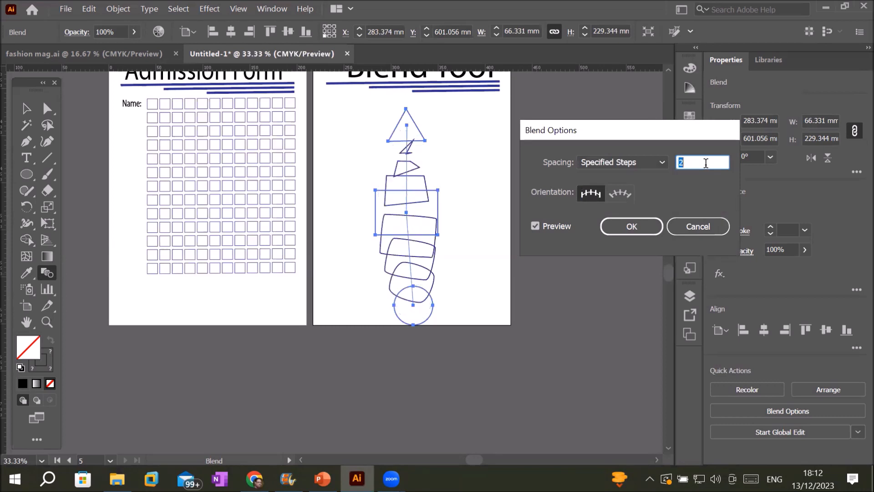
{"action": "key", "text": "Up"}
{"action": "key", "text": "Up"}
{"action": "key", "text": "Up"}
{"action": "key", "text": "Up"}
{"action": "key", "text": "Up"}
{"action": "key", "text": "Up"}
{"action": "key", "text": "Up"}
{"action": "key", "text": "Up"}
{"action": "key", "text": "Up"}
{"action": "key", "text": "Up"}
{"action": "key", "text": "Up"}
{"action": "key", "text": "Up"}
{"action": "key", "text": "Up"}
{"action": "key", "text": "Up"}
{"action": "key", "text": "Up"}
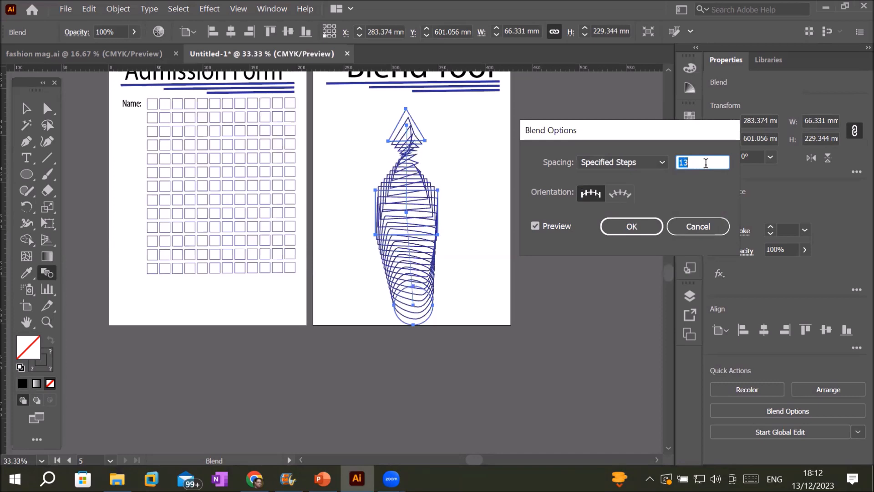
{"action": "key", "text": "Up"}
{"action": "key", "text": "Up"}
{"action": "key", "text": "Up"}
{"action": "key", "text": "Up"}
{"action": "key", "text": "Up"}
{"action": "key", "text": "Up"}
{"action": "key", "text": "Up"}
{"action": "key", "text": "Up"}
{"action": "key", "text": "Up"}
{"action": "key", "text": "Up"}
{"action": "key", "text": "Up"}
{"action": "key", "text": "Up"}
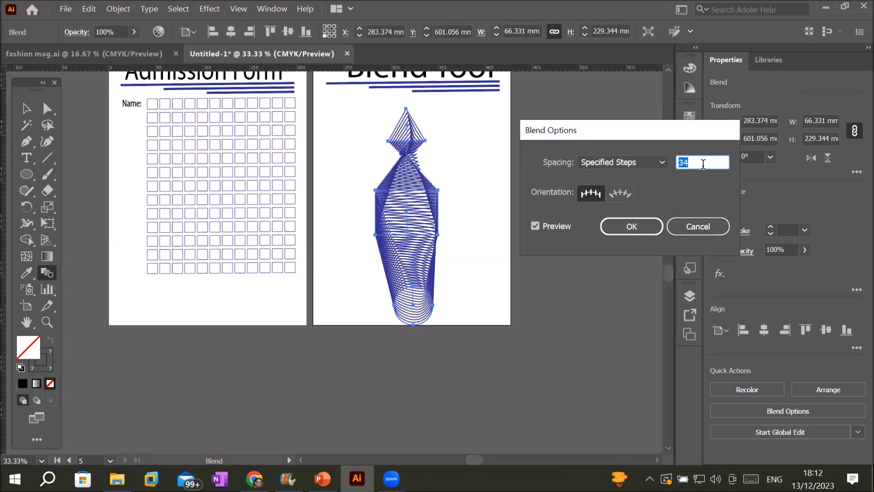
{"action": "key", "text": "Down"}
{"action": "key", "text": "Down"}
{"action": "key", "text": "Down"}
{"action": "key", "text": "Down"}
{"action": "key", "text": "Down"}
{"action": "key", "text": "Down"}
{"action": "key", "text": "Down"}
{"action": "key", "text": "Down"}
{"action": "key", "text": "Down"}
{"action": "key", "text": "Down"}
{"action": "key", "text": "Down"}
{"action": "key", "text": "Down"}
{"action": "key", "text": "Down"}
{"action": "key", "text": "Down"}
{"action": "key", "text": "Down"}
{"action": "key", "text": "Down"}
{"action": "key", "text": "Down"}
{"action": "key", "text": "Down"}
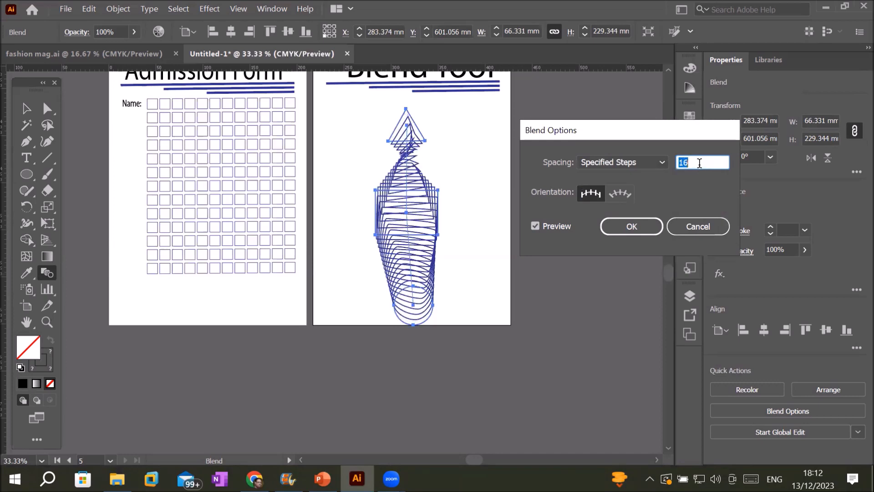
{"action": "key", "text": "Down"}
{"action": "key", "text": "Down"}
{"action": "key", "text": "Down"}
{"action": "key", "text": "Down"}
{"action": "key", "text": "Down"}
{"action": "key", "text": "Down"}
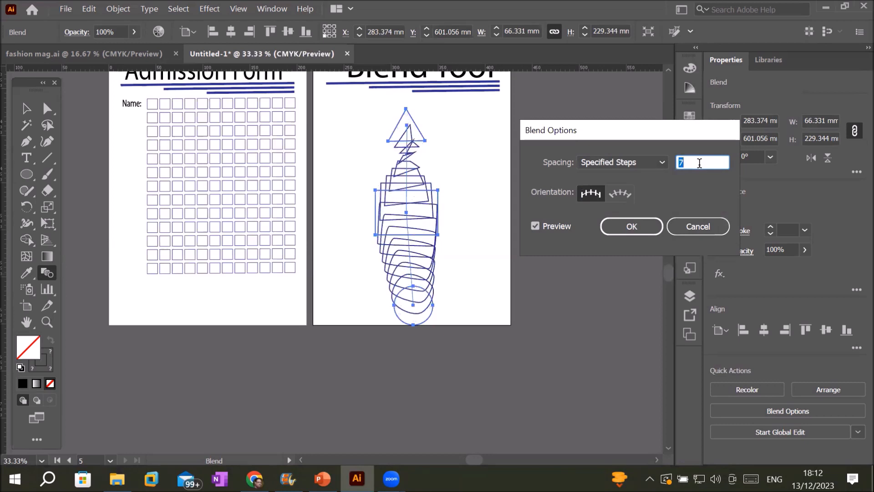
{"action": "left_click", "coordinate": [632, 226]}
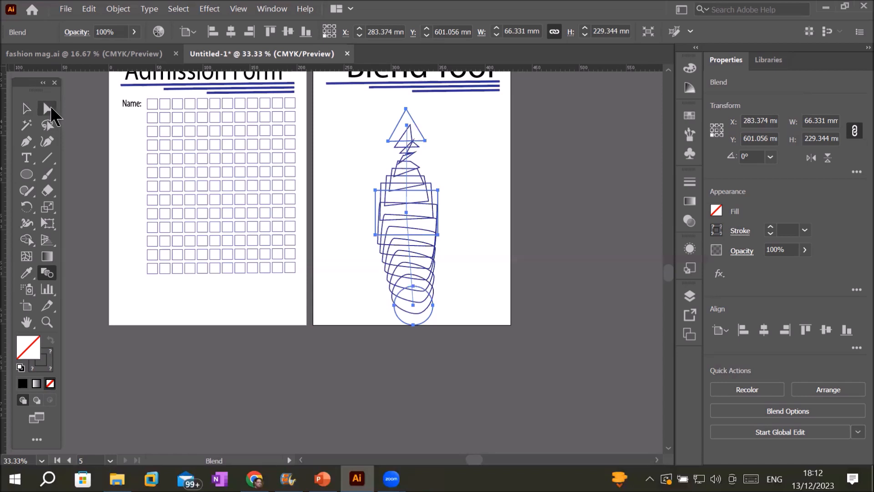
Round the apex of the blend's triangle with the Direct Selection tool, using a corner radius of about 9.6 mm.
{"action": "left_click", "coordinate": [47, 110]}
{"action": "left_click", "coordinate": [480, 131]}
{"action": "scroll", "coordinate": [483, 132], "scroll_direction": "up", "scroll_amount": 1}
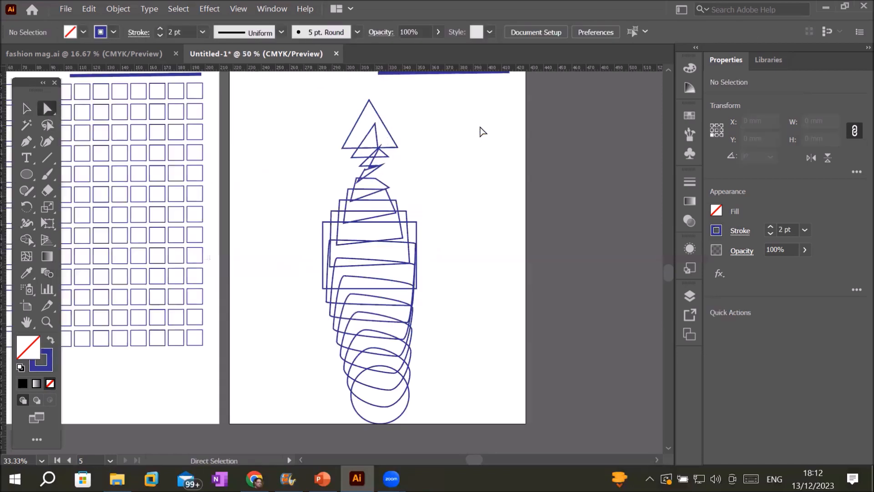
{"action": "left_click", "coordinate": [380, 120]}
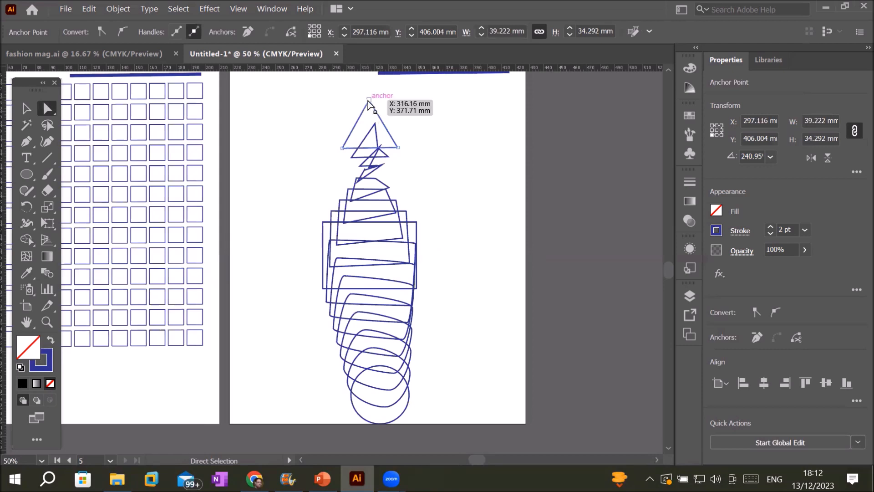
{"action": "left_click", "coordinate": [369, 100]}
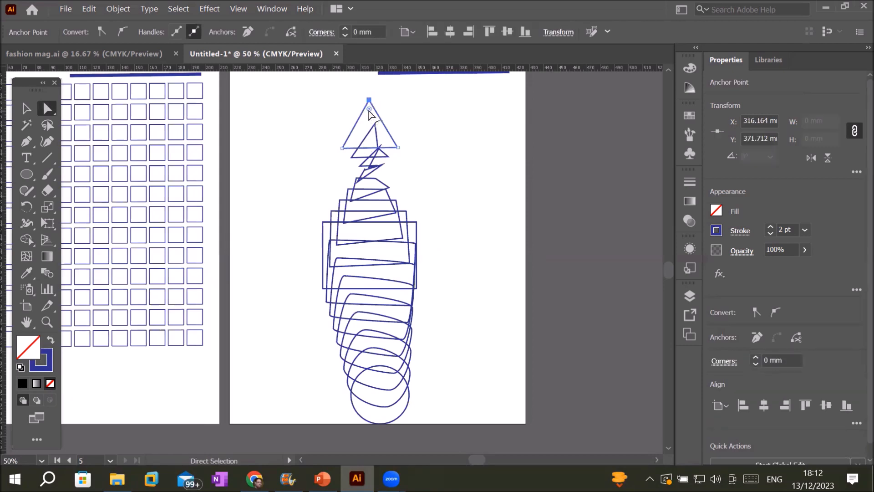
{"action": "left_click_drag", "start_coordinate": [370, 110], "coordinate": [369, 129]}
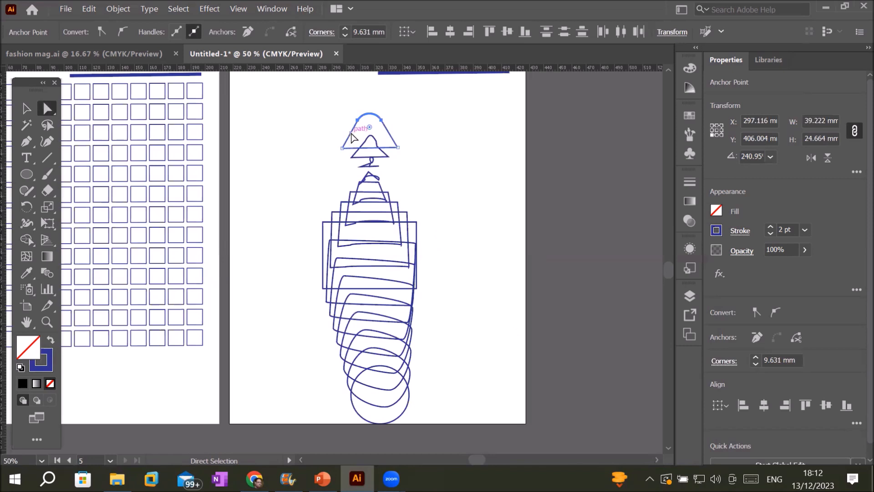
Pull the rectangle's upper-right anchor outward to about X 411 mm, Y 450 mm, and select the circle's path at the blend's bottom end.
{"action": "left_click_drag", "start_coordinate": [416, 223], "coordinate": [502, 211]}
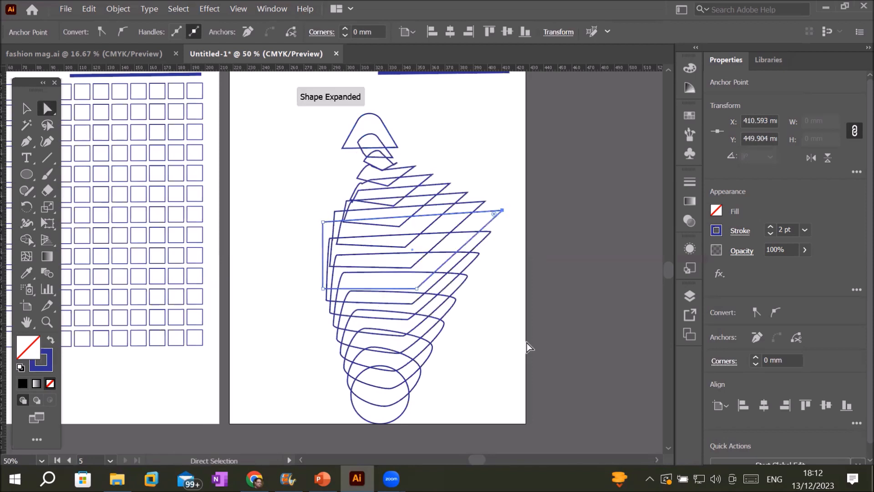
{"action": "left_click", "coordinate": [404, 411]}
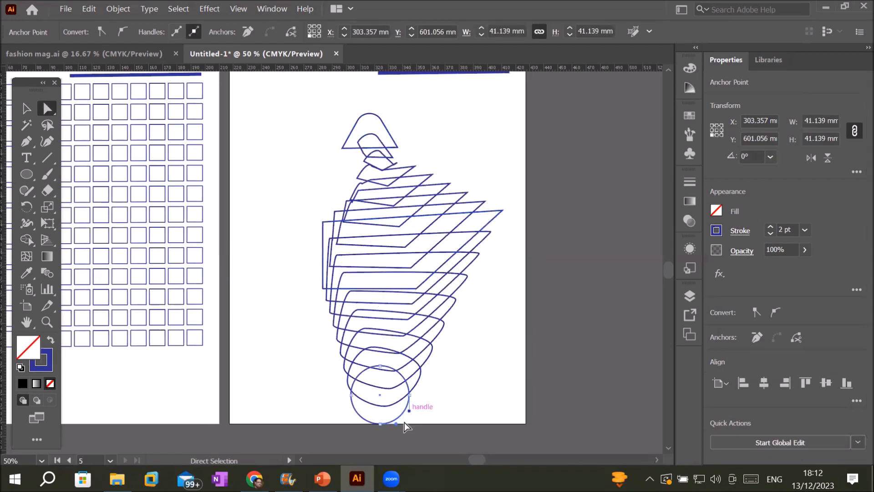
Pull the left anchor point of the blend's bottom circle to the artboard's left edge, stretching the shape to about 124 mm wide.
{"action": "scroll", "coordinate": [515, 360], "scroll_direction": "down", "scroll_amount": 1}
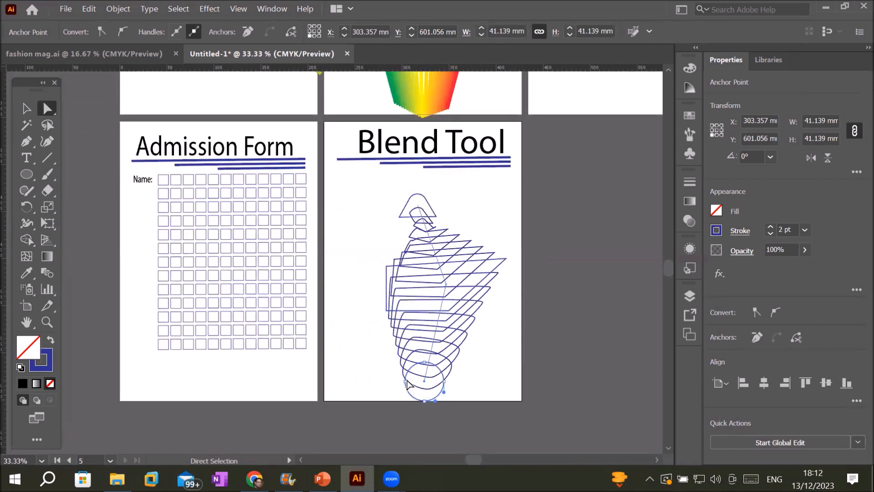
{"action": "left_click_drag", "start_coordinate": [404, 382], "coordinate": [327, 382]}
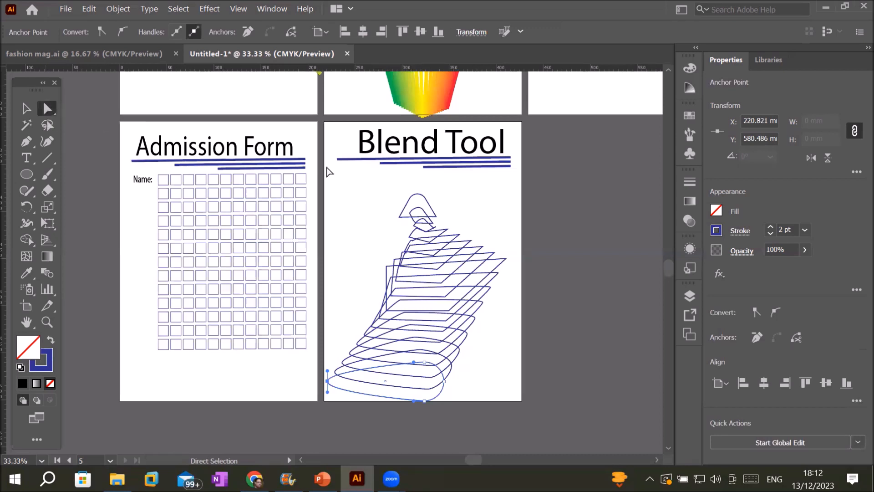
Fill the top rounded triangle of the blend with CMYK Red.
{"action": "left_click", "coordinate": [426, 202]}
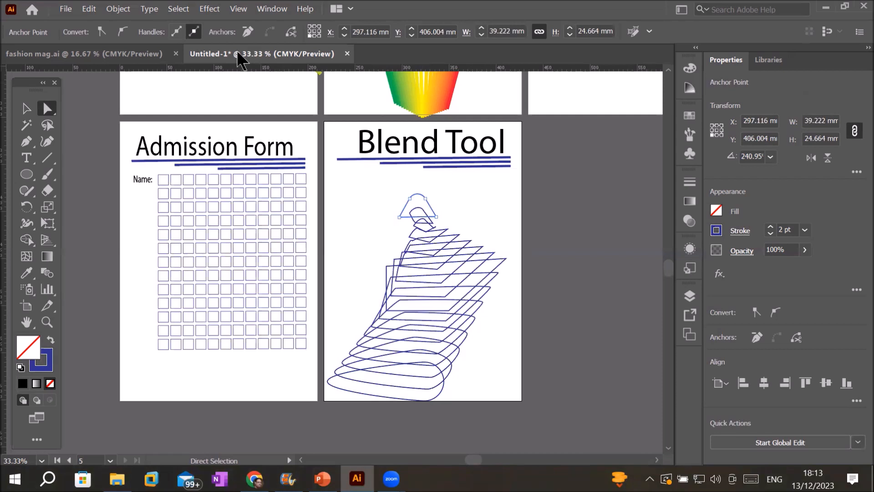
{"action": "left_click", "coordinate": [716, 212]}
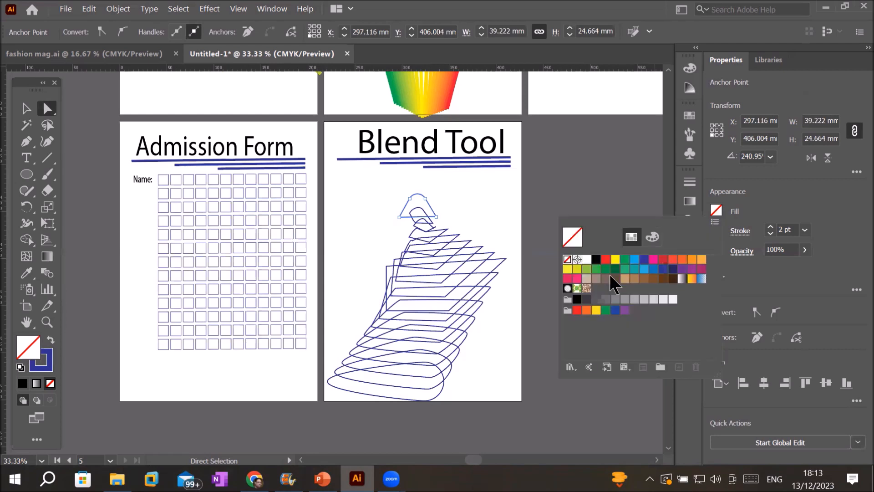
{"action": "left_click", "coordinate": [606, 260]}
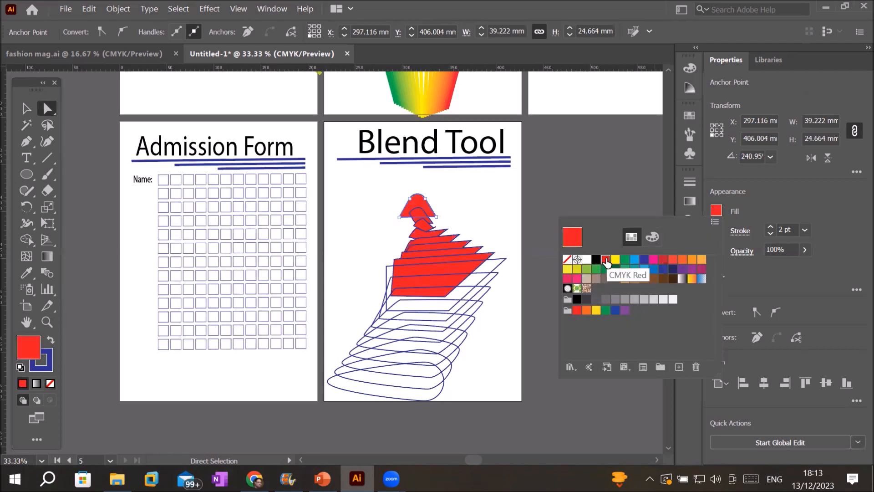
{"action": "left_click", "coordinate": [519, 339]}
Fill the middle four-sided key shape of the blend with green.
{"action": "scroll", "coordinate": [520, 339], "scroll_direction": "up", "scroll_amount": 1}
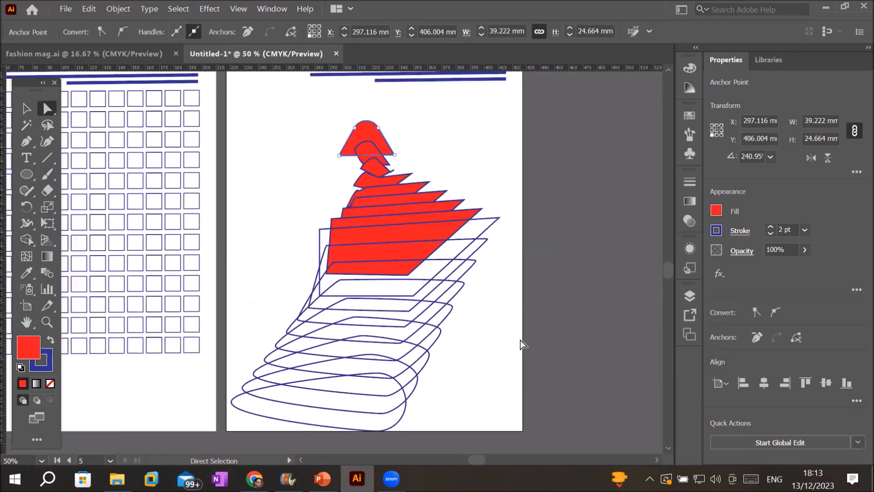
{"action": "left_click", "coordinate": [497, 222]}
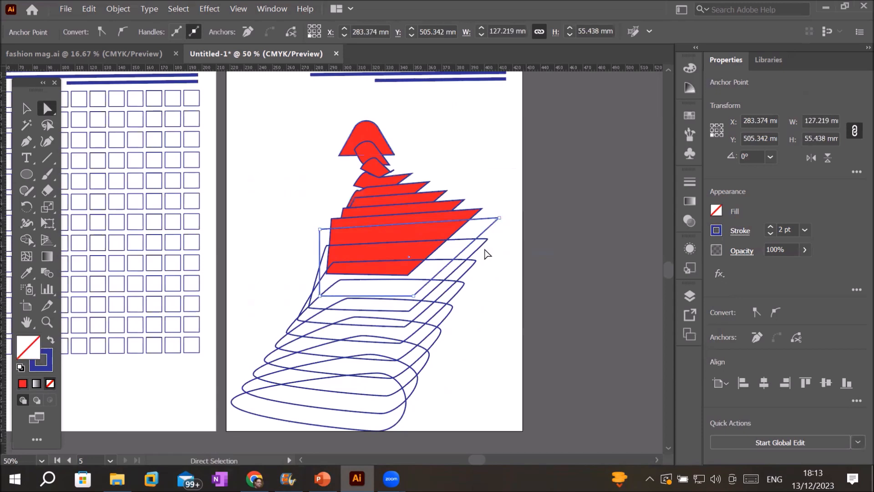
{"action": "left_click", "coordinate": [716, 210]}
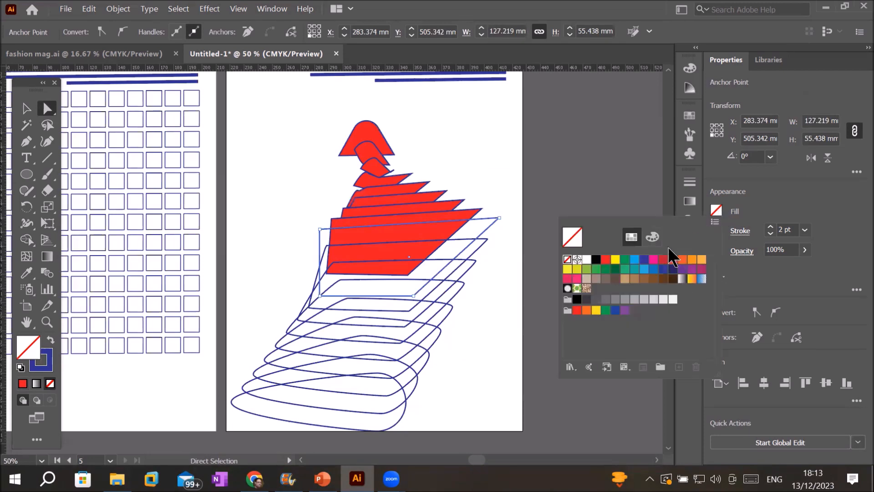
{"action": "left_click", "coordinate": [625, 260]}
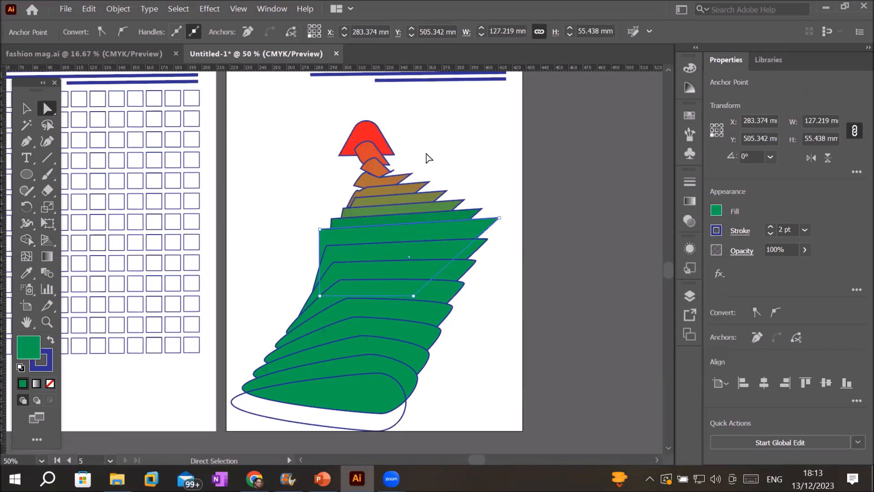
{"action": "scroll", "coordinate": [427, 160], "scroll_direction": "up", "scroll_amount": 3}
{"action": "scroll", "coordinate": [427, 162], "scroll_direction": "up", "scroll_amount": 1}
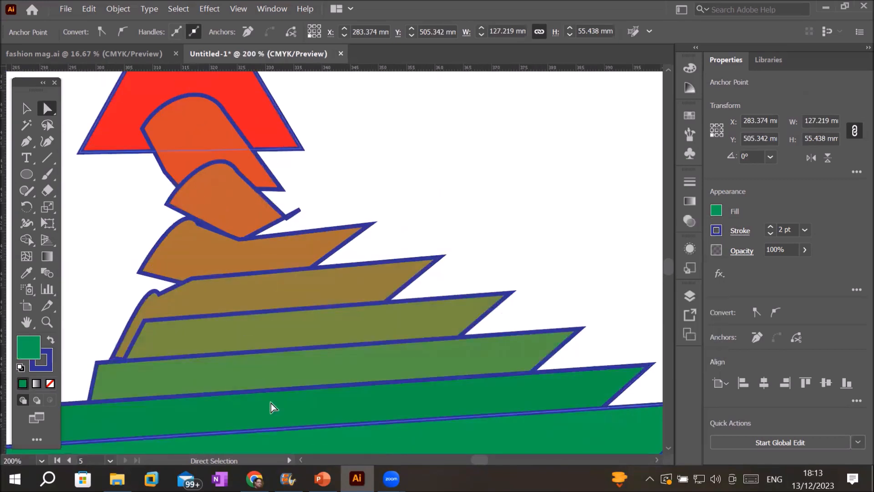
{"action": "scroll", "coordinate": [308, 351], "scroll_direction": "down", "scroll_amount": 5}
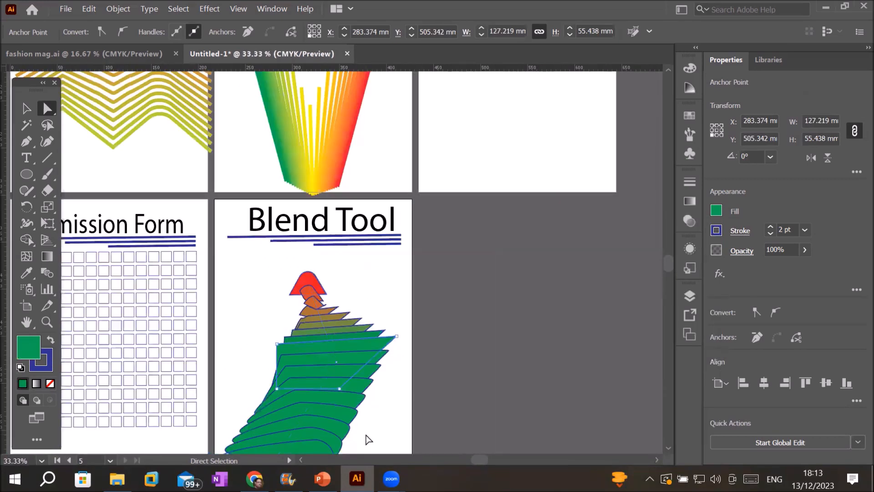
Fill the stretched oval at the bottom of the blend with yellow.
{"action": "scroll", "coordinate": [419, 284], "scroll_direction": "up", "scroll_amount": 2}
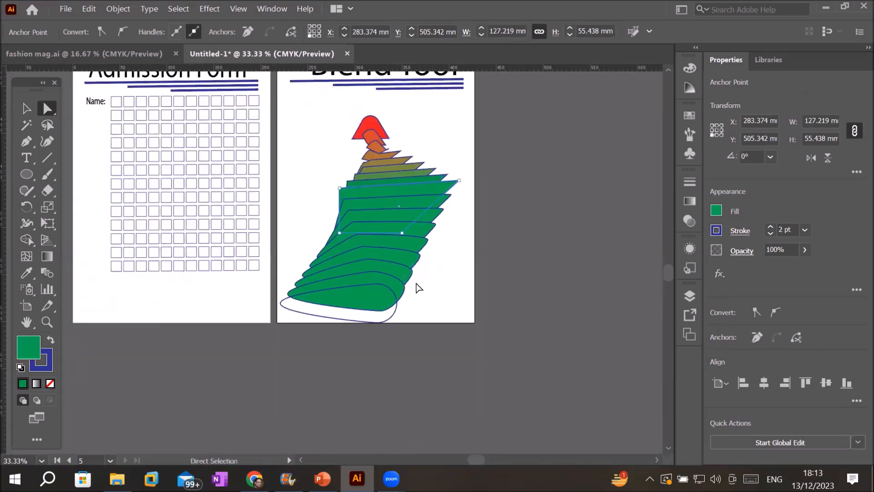
{"action": "scroll", "coordinate": [419, 288], "scroll_direction": "up", "scroll_amount": 2}
{"action": "scroll", "coordinate": [418, 288], "scroll_direction": "down", "scroll_amount": 1}
{"action": "left_click", "coordinate": [358, 359]}
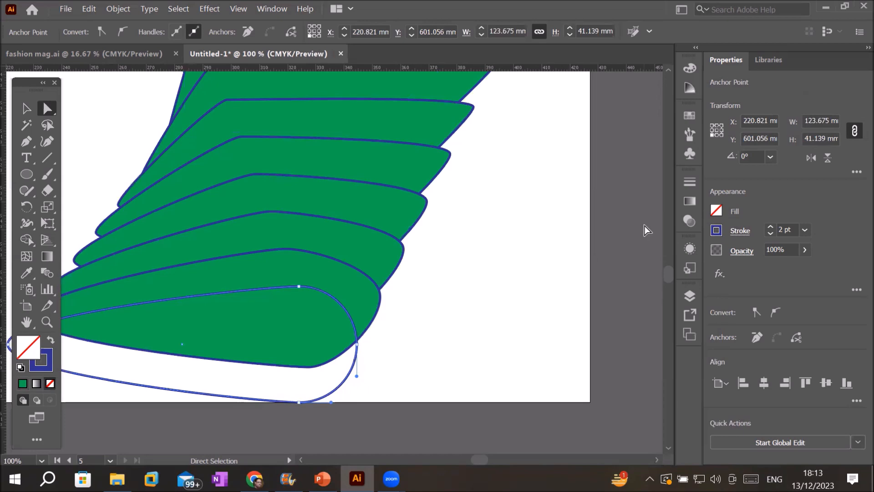
{"action": "left_click", "coordinate": [718, 210]}
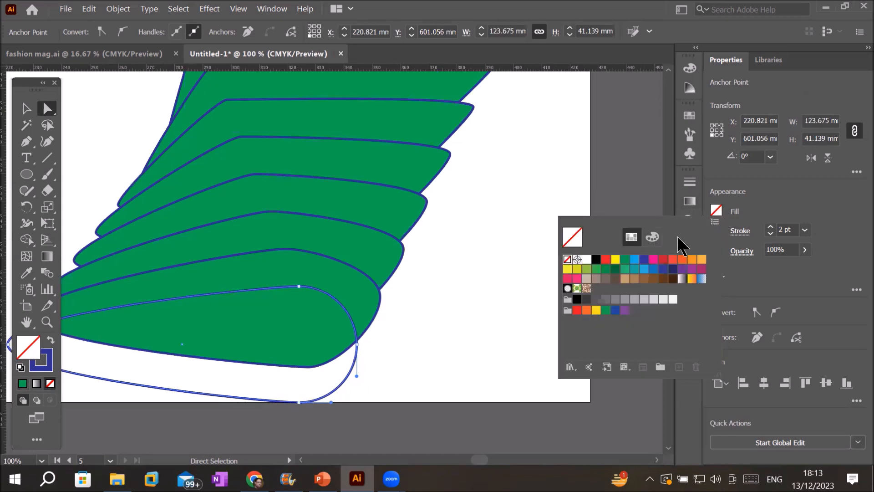
{"action": "left_click", "coordinate": [615, 259]}
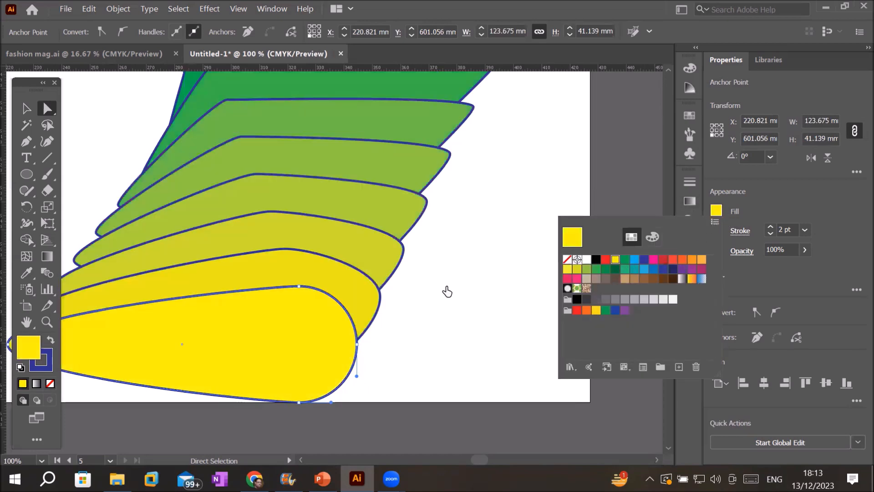
{"action": "key", "text": "Escape"}
{"action": "scroll", "coordinate": [446, 289], "scroll_direction": "down", "scroll_amount": 3}
{"action": "scroll", "coordinate": [448, 284], "scroll_direction": "up", "scroll_amount": 1}
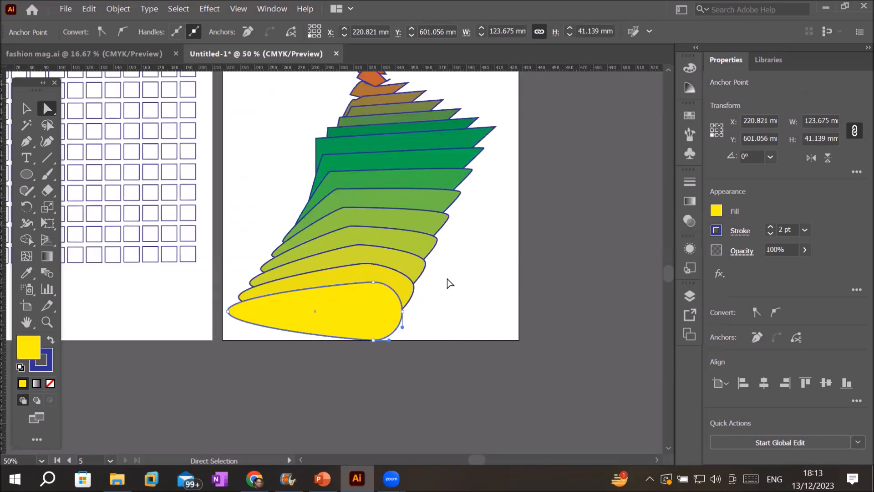
{"action": "scroll", "coordinate": [449, 283], "scroll_direction": "down", "scroll_amount": 1}
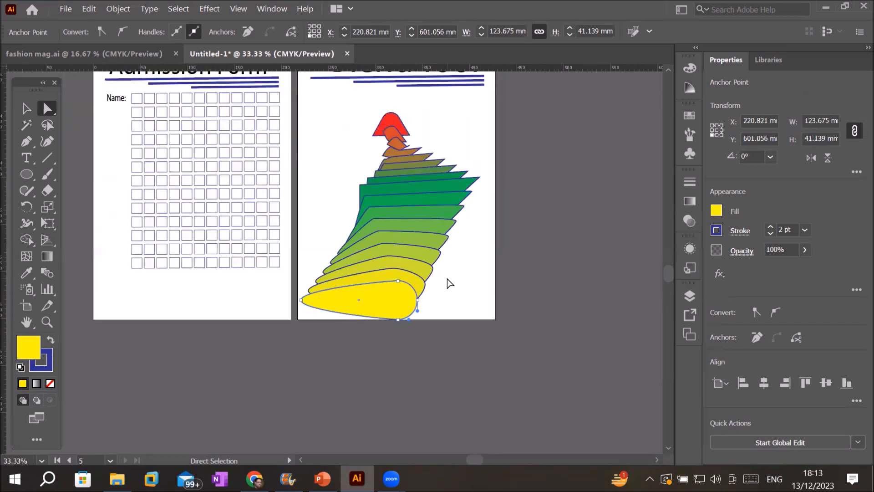
Set the whole blend's spacing to 44 specified steps.
{"action": "left_click", "coordinate": [415, 220]}
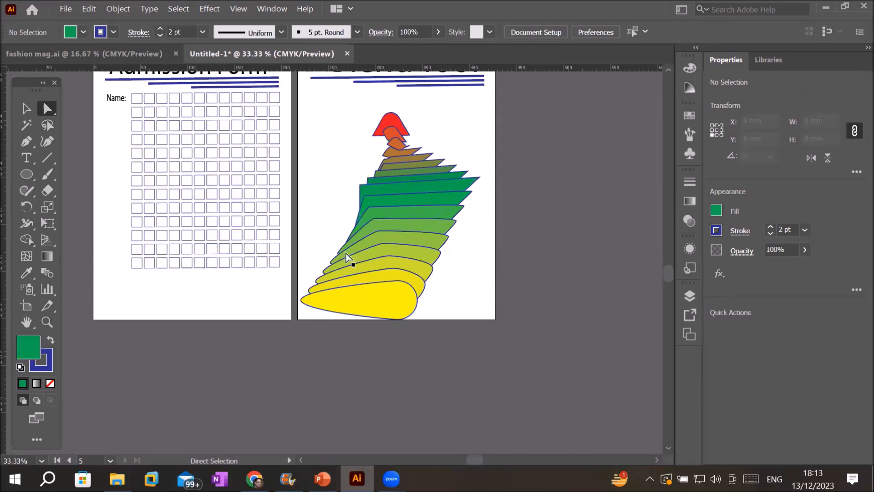
{"action": "left_click", "coordinate": [27, 110]}
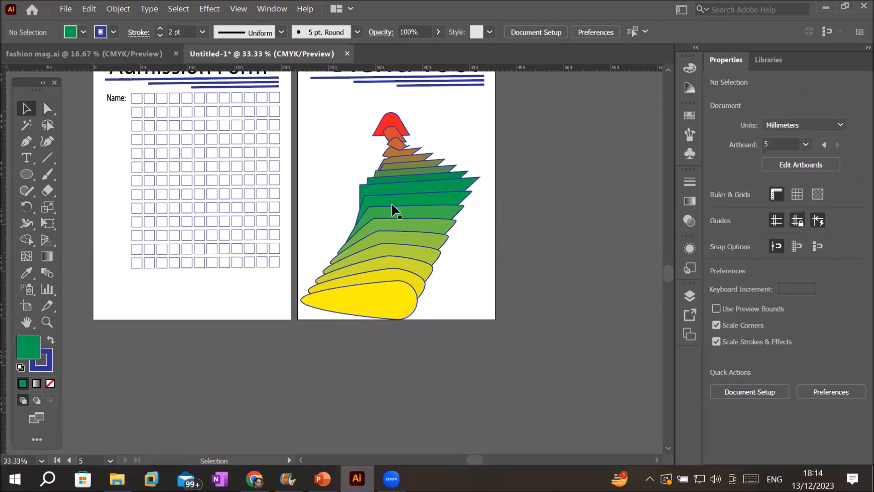
{"action": "left_click", "coordinate": [416, 224]}
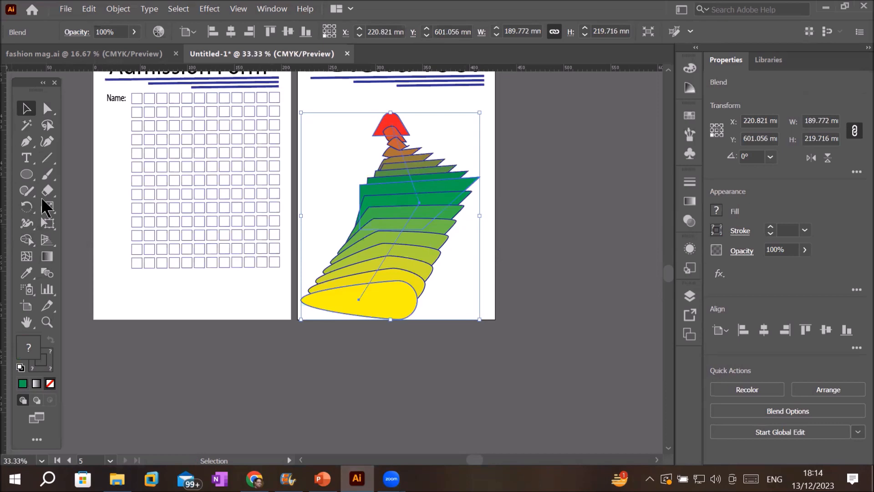
{"action": "left_click", "coordinate": [45, 273]}
{"action": "double_click", "coordinate": [45, 273]}
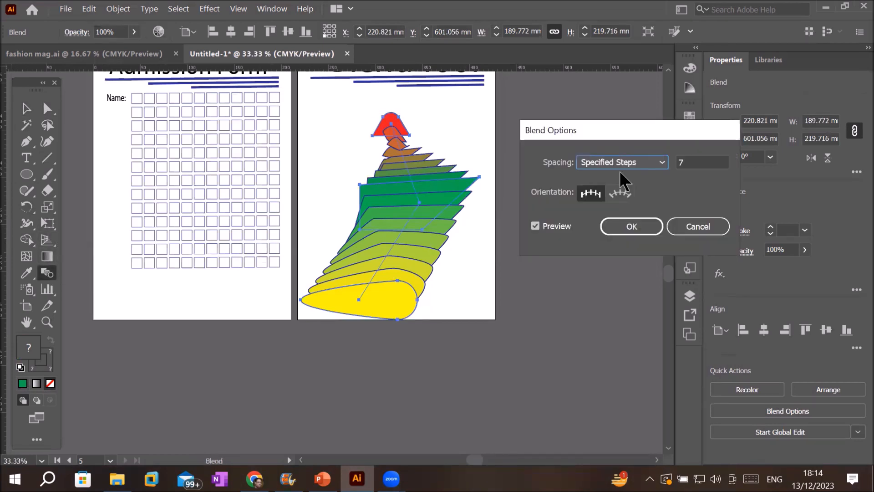
{"action": "left_click", "coordinate": [709, 163]}
{"action": "scroll", "coordinate": [710, 162], "scroll_direction": "up", "scroll_amount": 20}
{"action": "scroll", "coordinate": [716, 157], "scroll_direction": "up", "scroll_amount": 15}
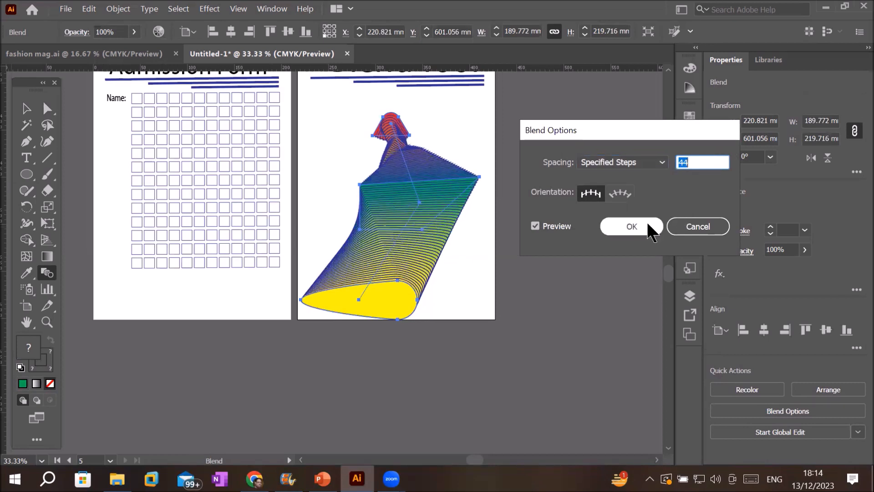
{"action": "left_click", "coordinate": [632, 227]}
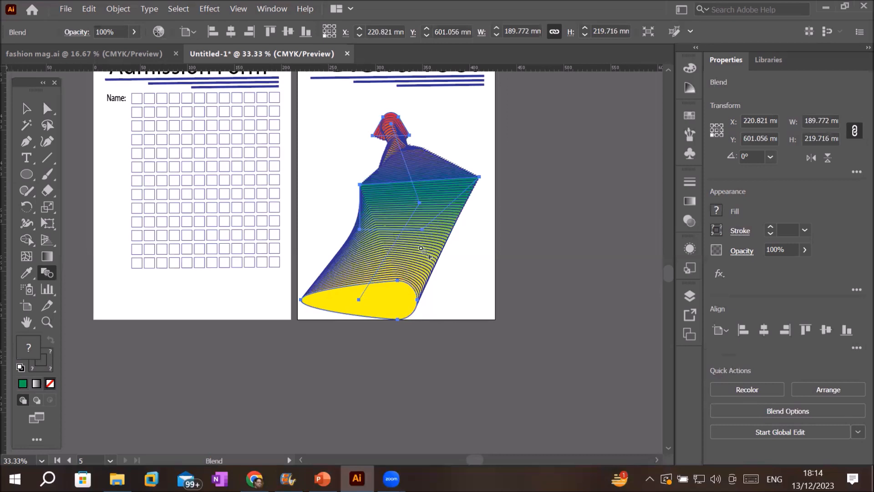
Delete the multicoloured blend from the Blend Tool artboard.
{"action": "scroll", "coordinate": [423, 249], "scroll_direction": "down", "scroll_amount": 2}
{"action": "scroll", "coordinate": [384, 271], "scroll_direction": "up", "scroll_amount": 1}
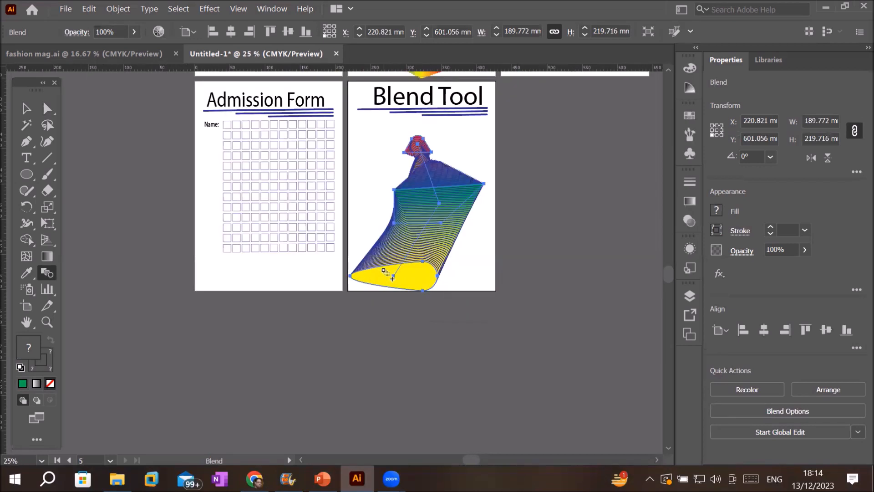
{"action": "left_click", "coordinate": [26, 108]}
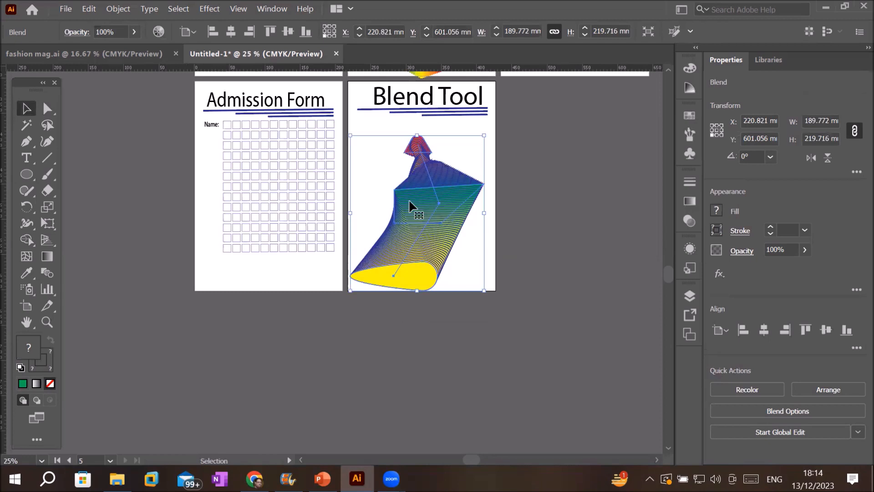
{"action": "key", "text": "Delete"}
Draw a circle about 14 mm wide below the Blend Tool heading, with the default black 1 pt stroke and a red fill.
{"action": "scroll", "coordinate": [525, 165], "scroll_direction": "up", "scroll_amount": 1}
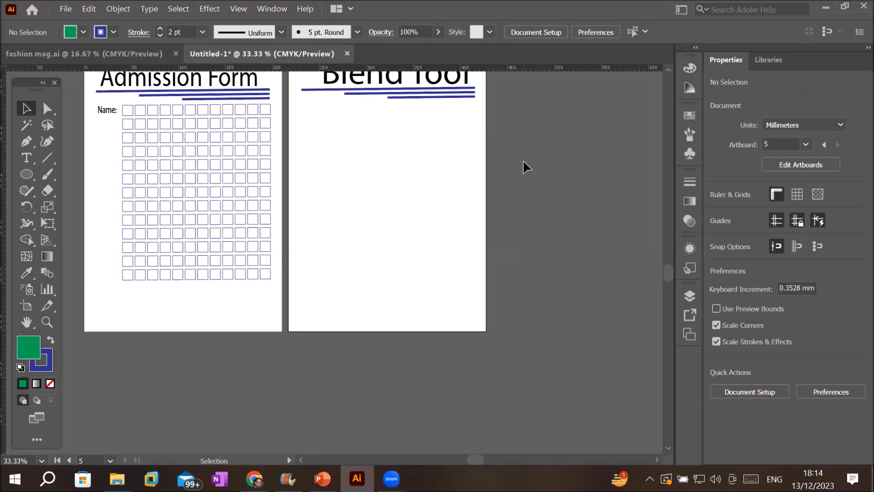
{"action": "left_click", "coordinate": [26, 173]}
{"action": "left_click_drag", "start_coordinate": [318, 138], "coordinate": [332, 151]}
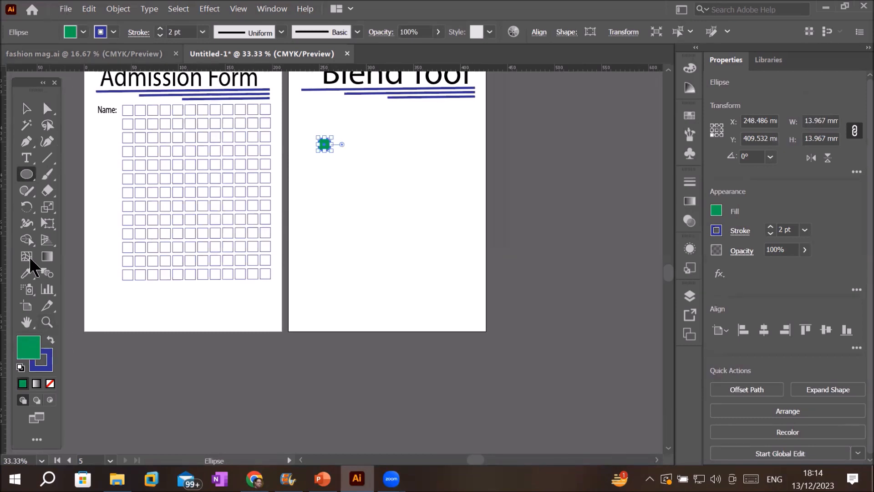
{"action": "left_click", "coordinate": [20, 367]}
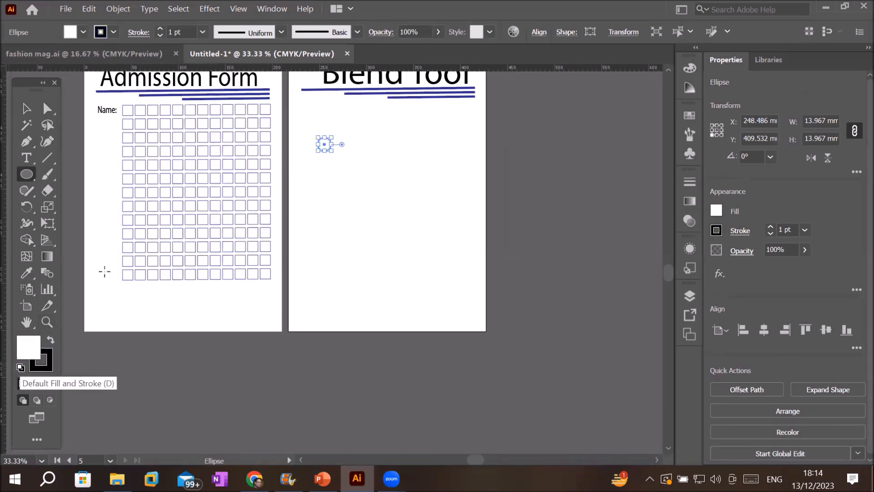
{"action": "left_click", "coordinate": [83, 32]}
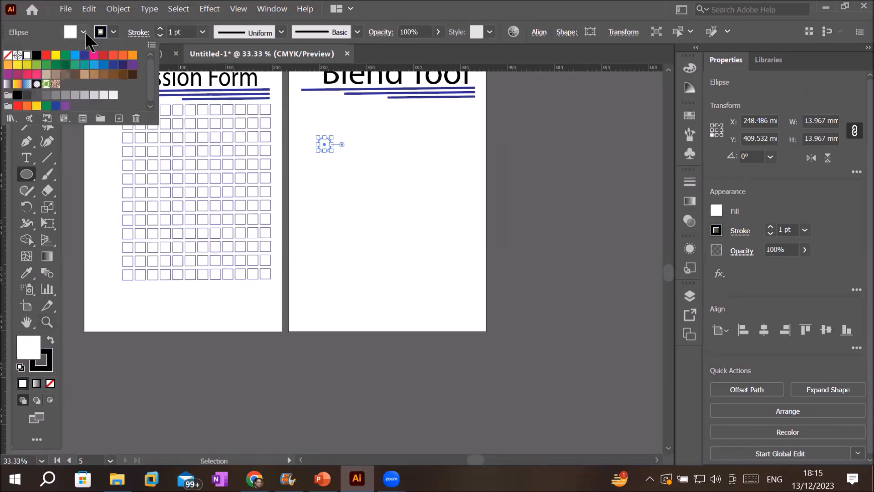
{"action": "left_click", "coordinate": [46, 55]}
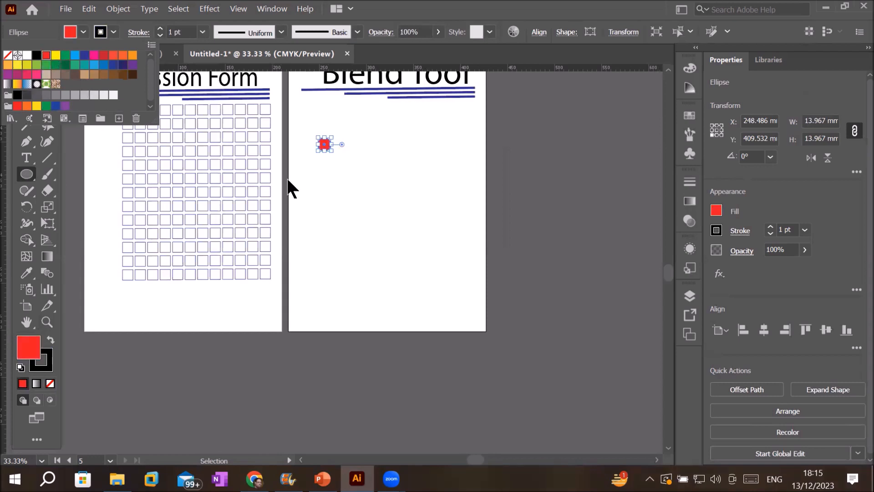
{"action": "left_click", "coordinate": [447, 138]}
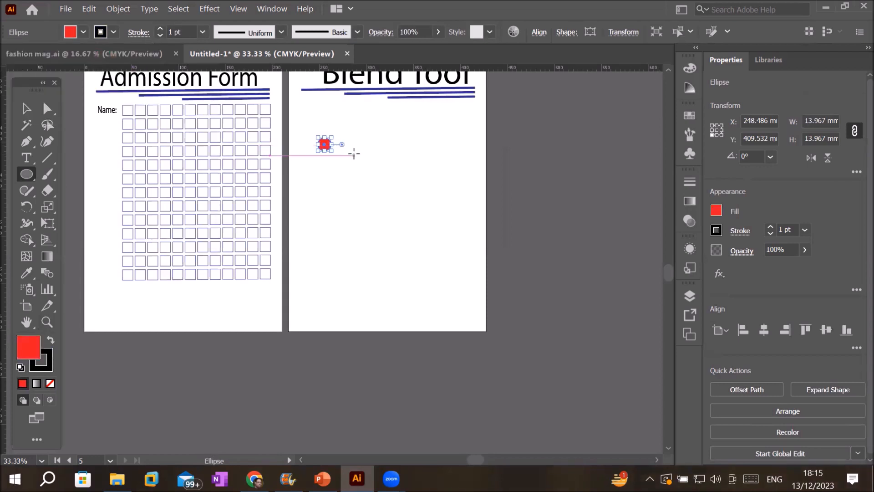
Duplicate the red circle about 131 mm horizontally towards the artboard's right side.
{"action": "left_click", "coordinate": [353, 152]}
{"action": "left_click", "coordinate": [353, 205]}
{"action": "left_click", "coordinate": [26, 108]}
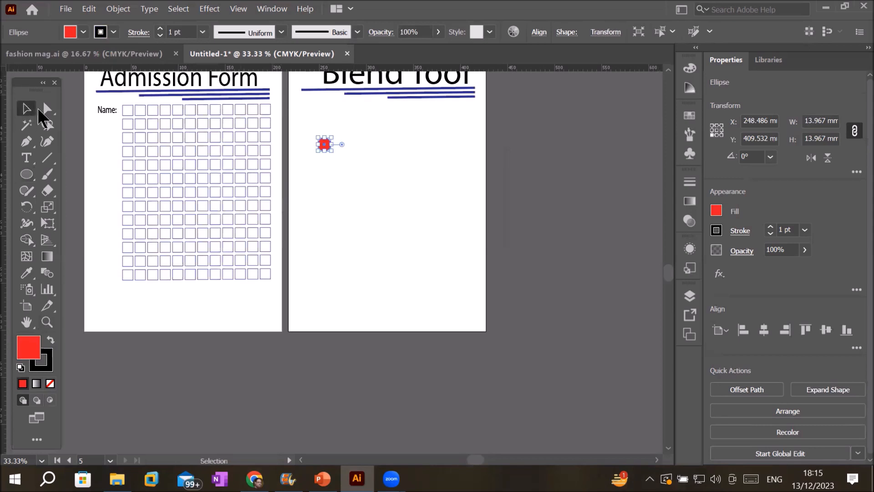
{"action": "scroll", "coordinate": [340, 147], "scroll_direction": "up", "scroll_amount": 1}
{"action": "scroll", "coordinate": [340, 150], "scroll_direction": "up", "scroll_amount": 1}
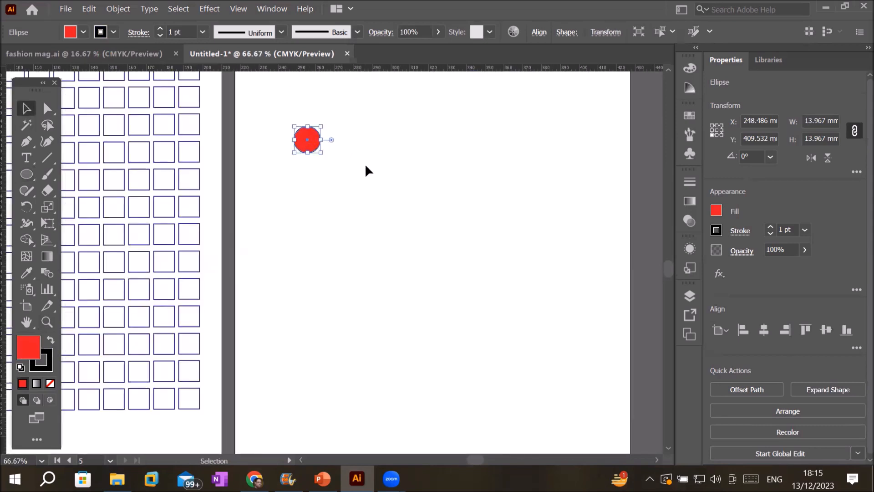
{"action": "scroll", "coordinate": [366, 167], "scroll_direction": "down", "scroll_amount": 1}
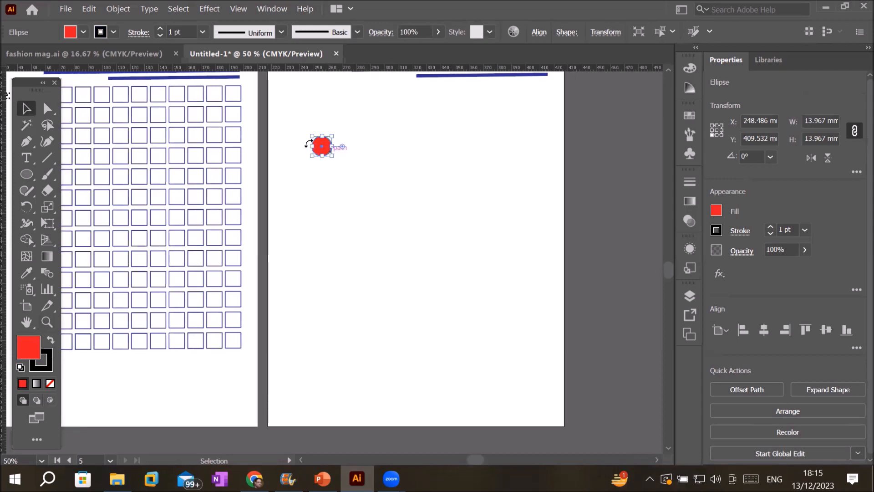
{"action": "scroll", "coordinate": [402, 157], "scroll_direction": "up", "scroll_amount": 2}
{"action": "left_click_drag", "start_coordinate": [253, 147], "coordinate": [624, 145]}
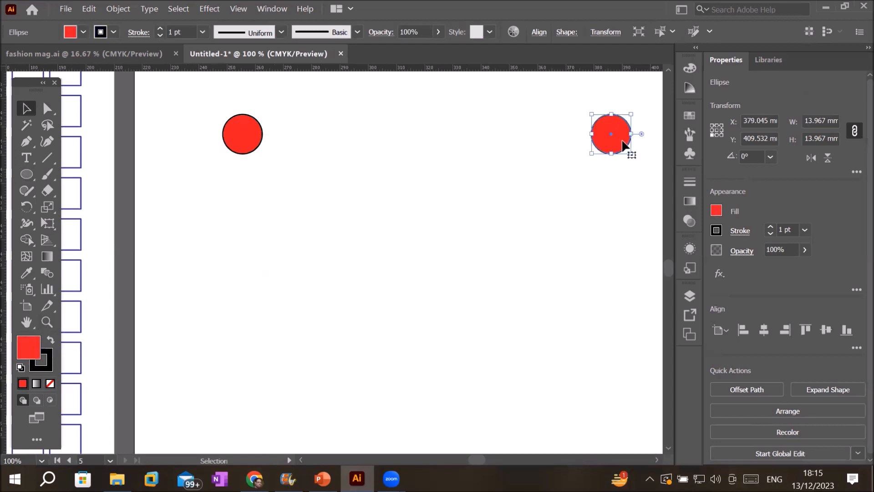
Fill the duplicated circle near the artboard's right side with dark blue.
{"action": "left_click", "coordinate": [83, 32]}
{"action": "left_click", "coordinate": [84, 55]}
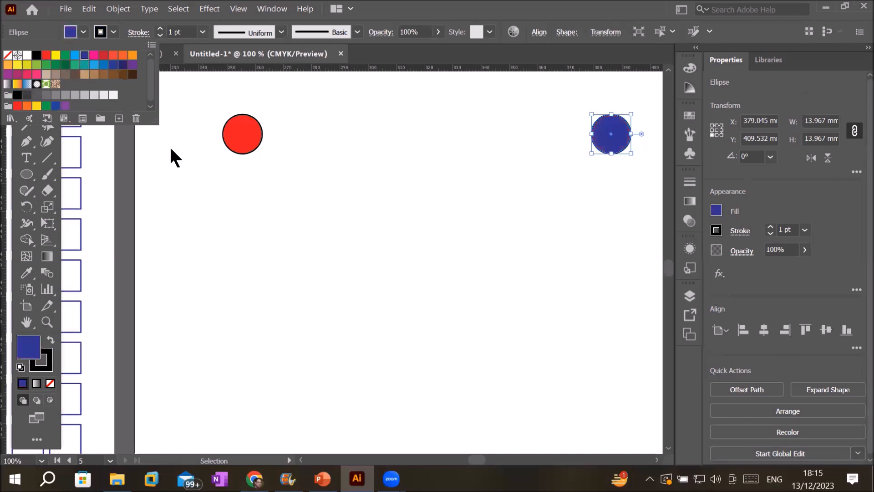
{"action": "left_click", "coordinate": [268, 218]}
Make a blend between the red circle and the dark blue circle.
{"action": "left_click_drag", "start_coordinate": [180, 102], "coordinate": [658, 190]}
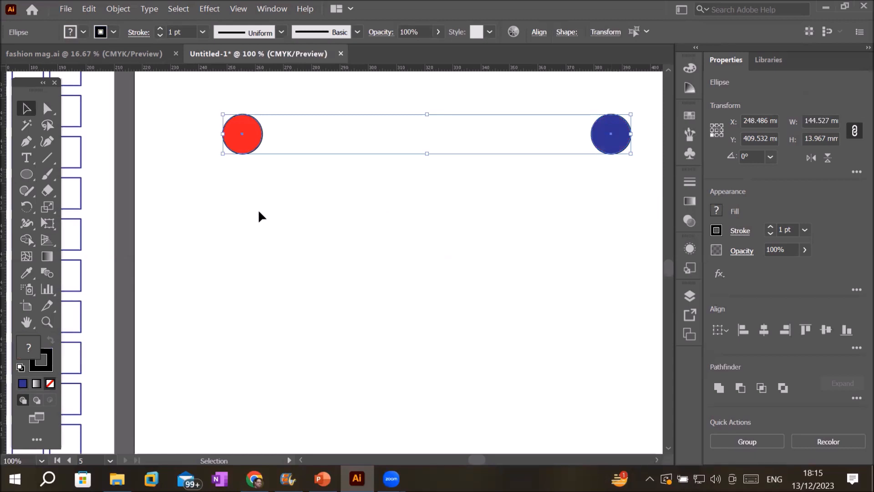
{"action": "left_click", "coordinate": [116, 9]}
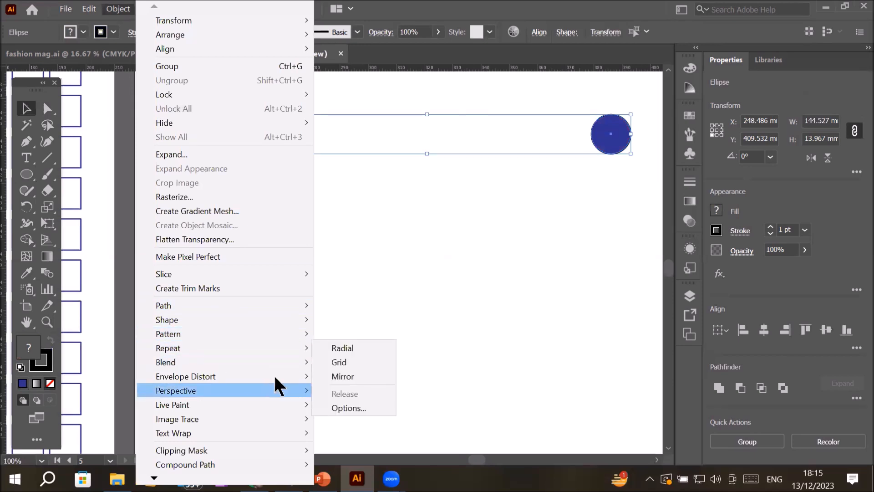
{"action": "mouse_move", "coordinate": [283, 361]}
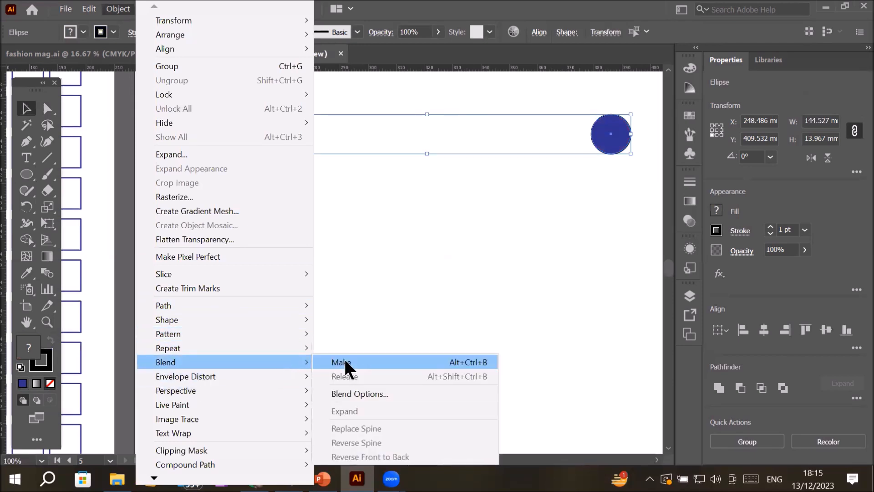
{"action": "left_click", "coordinate": [344, 362]}
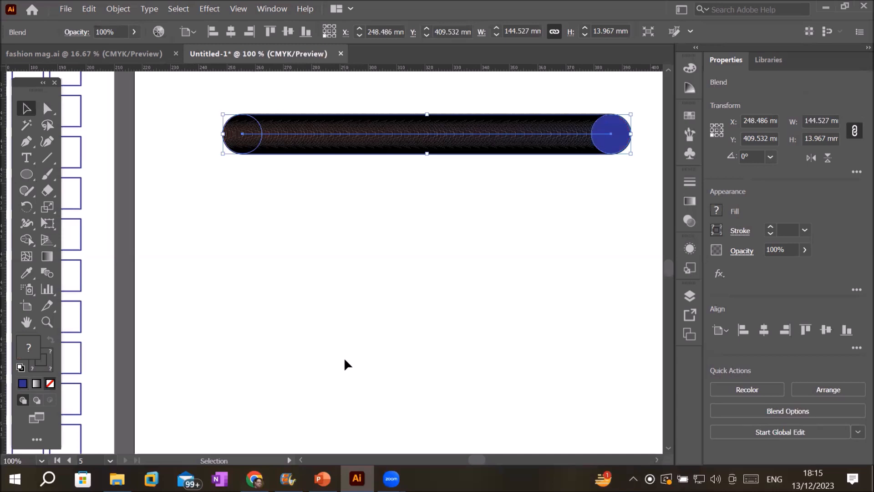
{"action": "scroll", "coordinate": [500, 204], "scroll_direction": "up", "scroll_amount": 3}
{"action": "scroll", "coordinate": [500, 204], "scroll_direction": "down", "scroll_amount": 3}
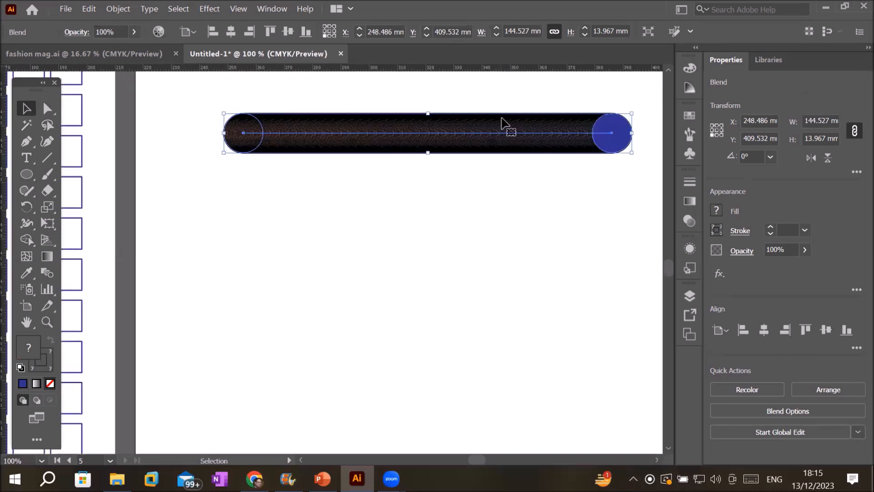
{"action": "scroll", "coordinate": [500, 121], "scroll_direction": "up", "scroll_amount": 1}
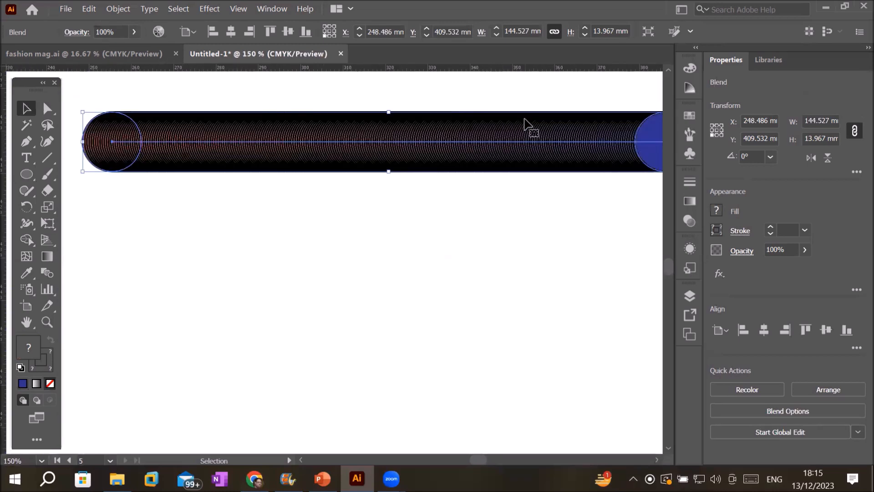
{"action": "scroll", "coordinate": [551, 176], "scroll_direction": "down", "scroll_amount": 1}
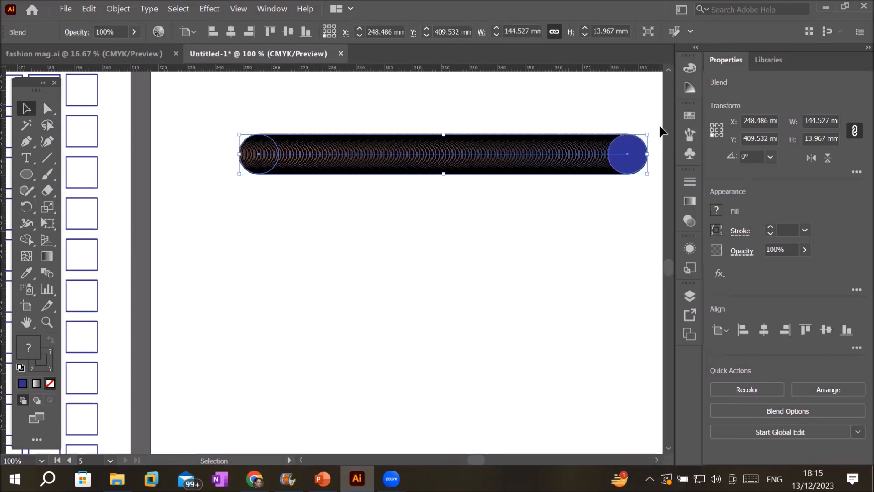
{"action": "left_click", "coordinate": [612, 264]}
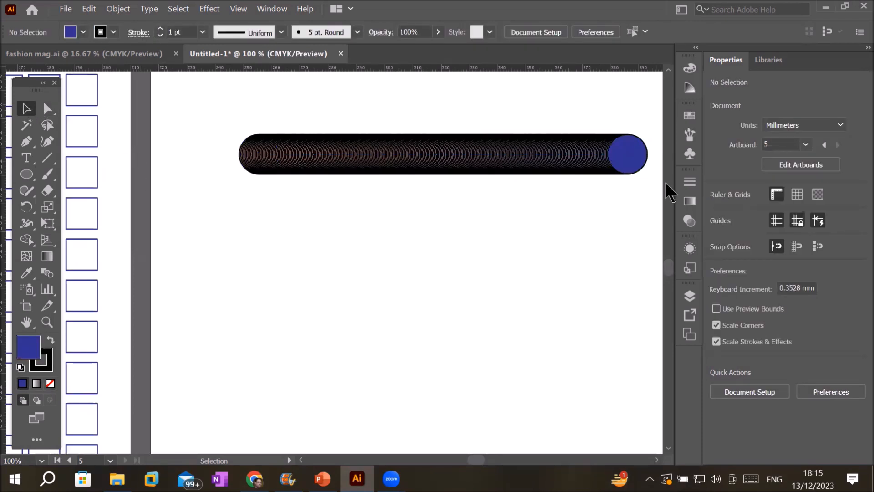
Directly select the red circle at the blend's left end and change its fill to yellow.
{"action": "left_click", "coordinate": [243, 158]}
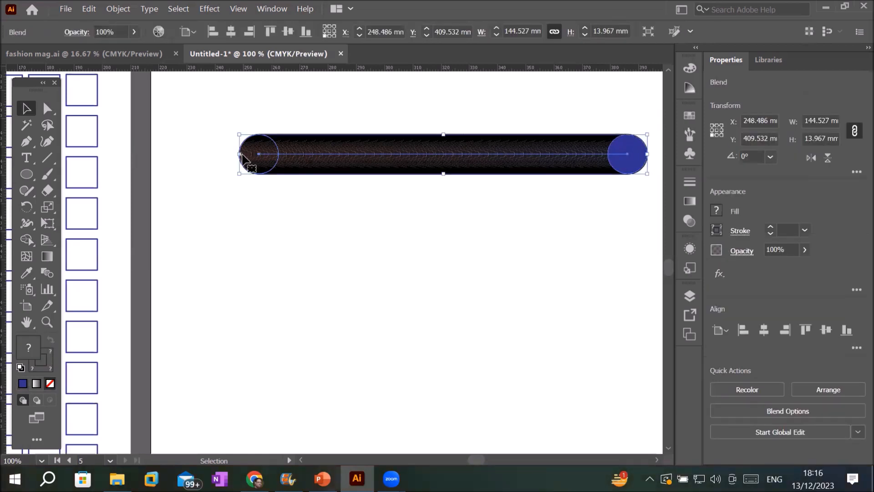
{"action": "left_click", "coordinate": [48, 108]}
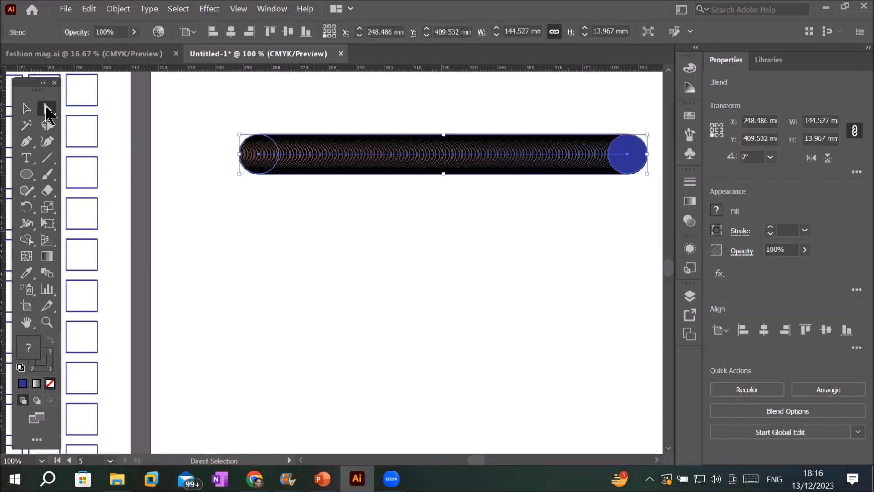
{"action": "left_click", "coordinate": [259, 201]}
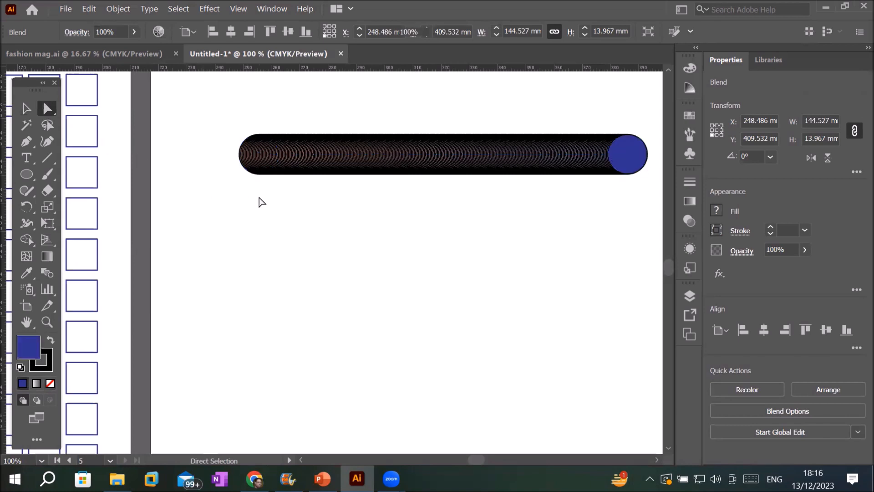
{"action": "left_click", "coordinate": [246, 155]}
{"action": "left_click", "coordinate": [633, 154]}
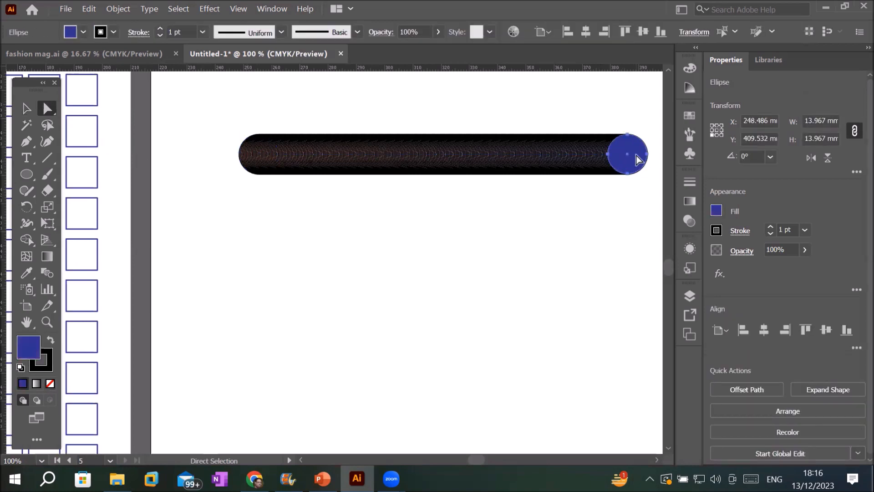
{"action": "left_click", "coordinate": [249, 150]}
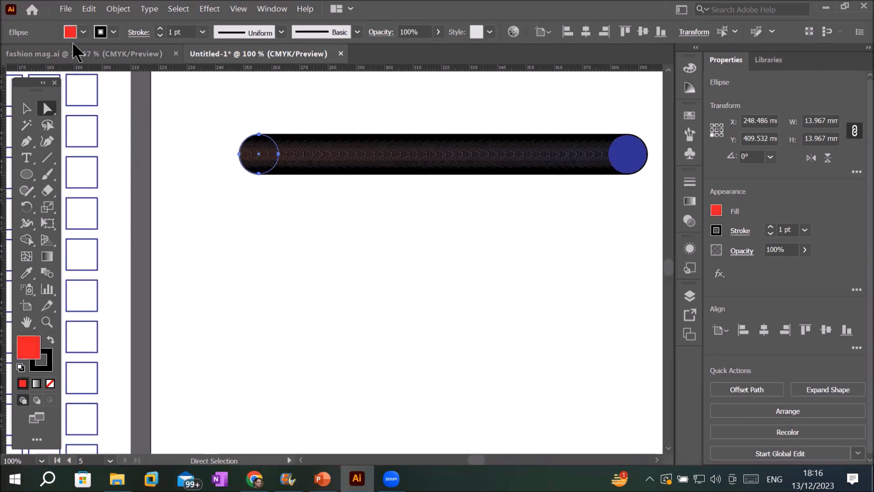
{"action": "left_click", "coordinate": [83, 32]}
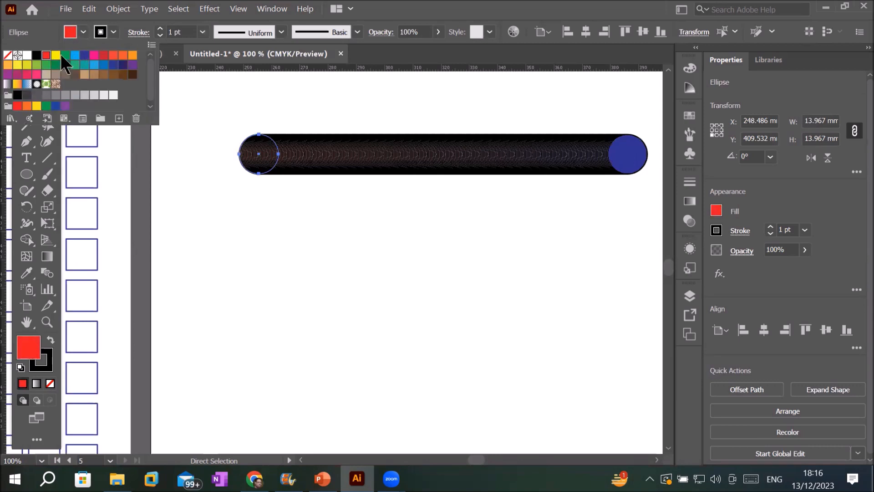
{"action": "left_click", "coordinate": [55, 56]}
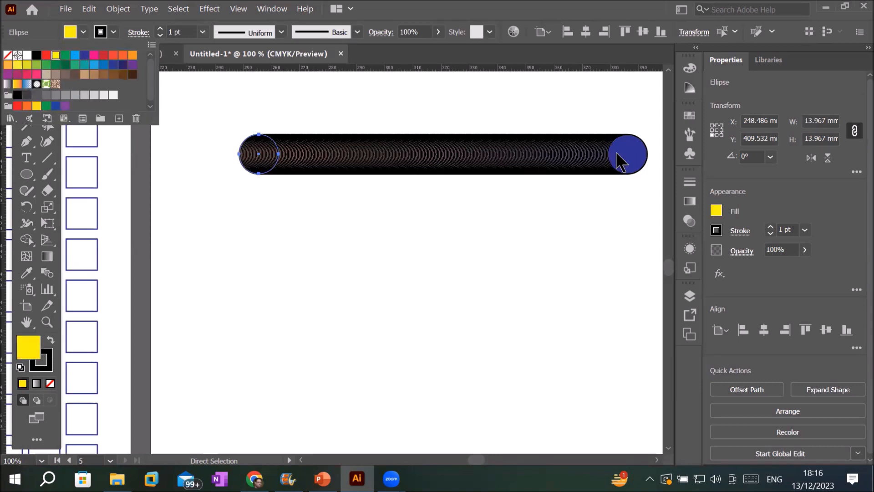
Change the fill of the dark blue circle at the blend's right end to light blue.
{"action": "left_click", "coordinate": [640, 161]}
{"action": "left_click", "coordinate": [638, 157]}
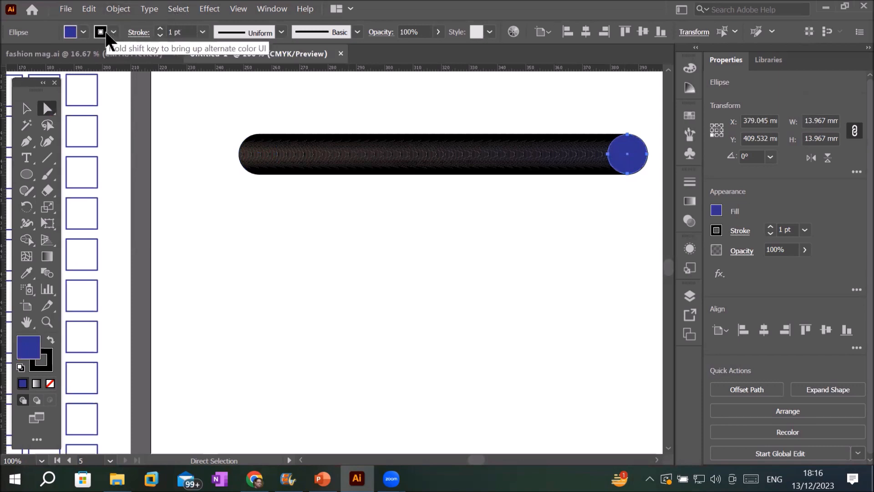
{"action": "left_click", "coordinate": [83, 33]}
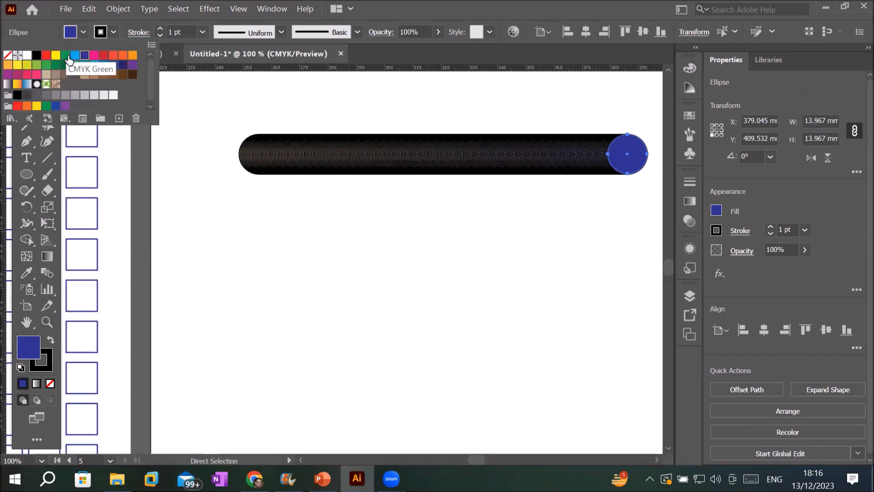
{"action": "left_click", "coordinate": [75, 55]}
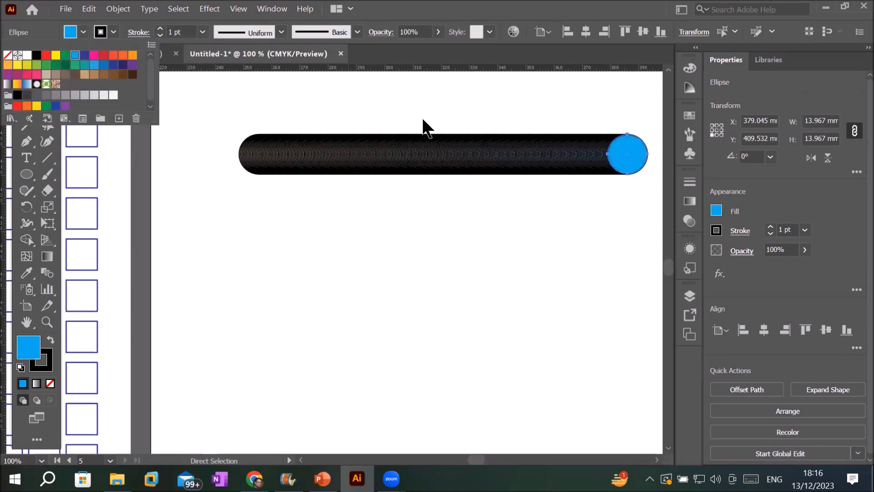
{"action": "left_click", "coordinate": [516, 170]}
Examine the blend's overlapping black outlines and intermediate colours up close.
{"action": "scroll", "coordinate": [525, 141], "scroll_direction": "up", "scroll_amount": 1}
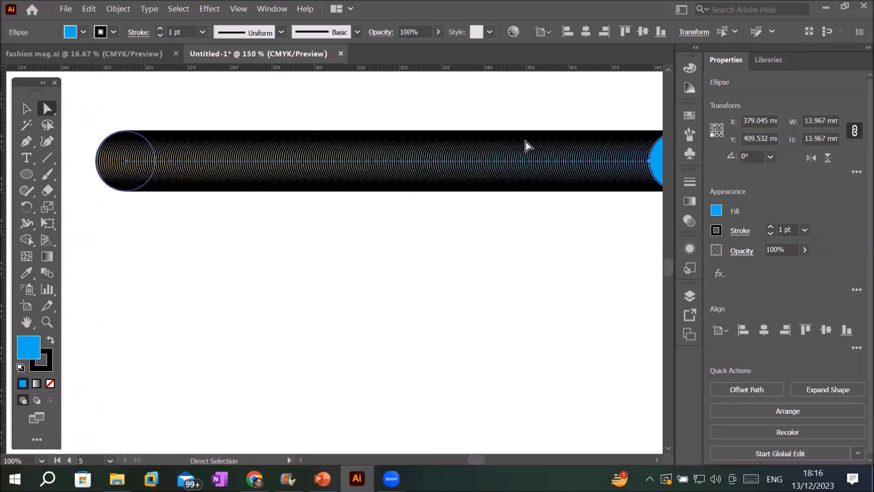
{"action": "scroll", "coordinate": [525, 141], "scroll_direction": "up", "scroll_amount": 5}
{"action": "scroll", "coordinate": [486, 254], "scroll_direction": "up", "scroll_amount": 5}
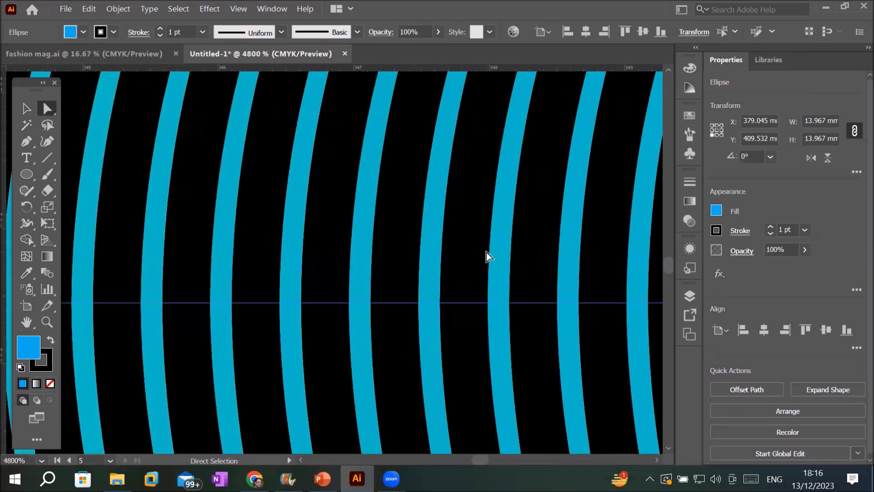
{"action": "scroll", "coordinate": [487, 256], "scroll_direction": "down", "scroll_amount": 8}
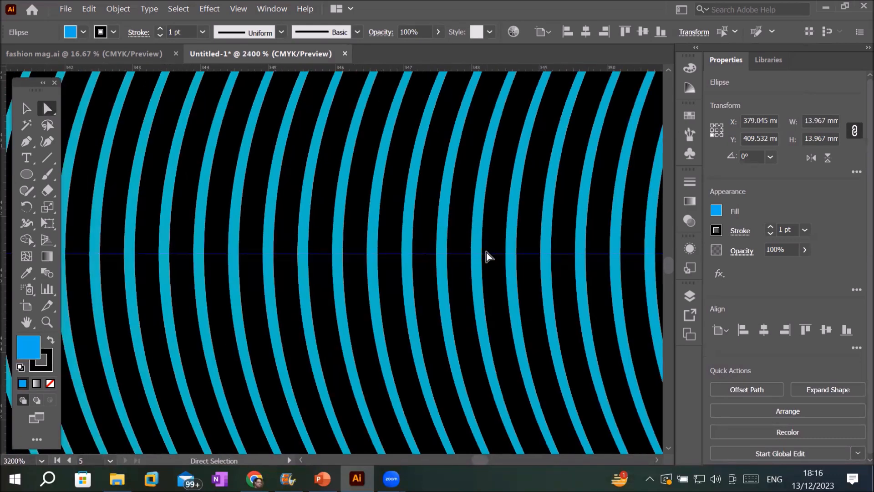
{"action": "scroll", "coordinate": [486, 257], "scroll_direction": "down", "scroll_amount": 3}
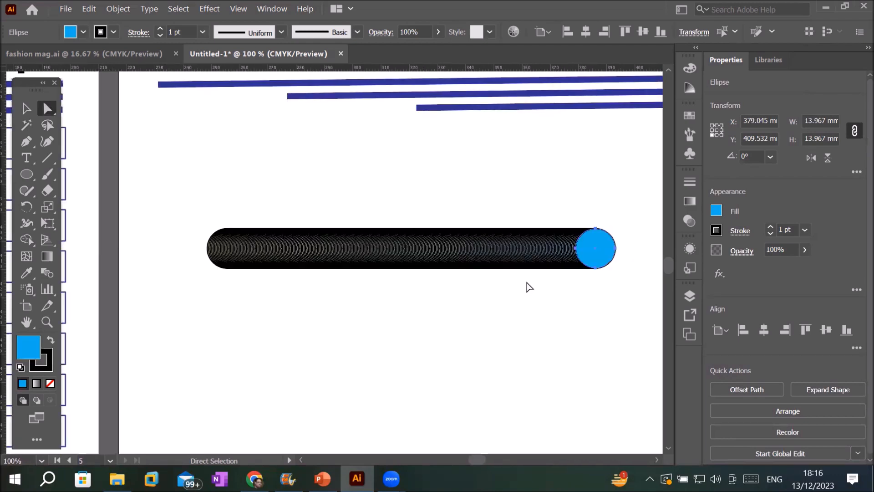
{"action": "scroll", "coordinate": [511, 277], "scroll_direction": "up", "scroll_amount": 8}
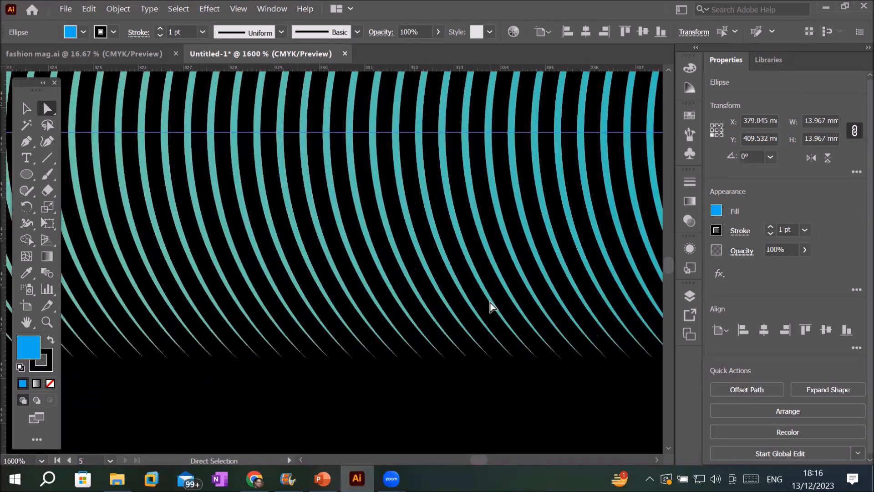
{"action": "scroll", "coordinate": [490, 307], "scroll_direction": "down", "scroll_amount": 7}
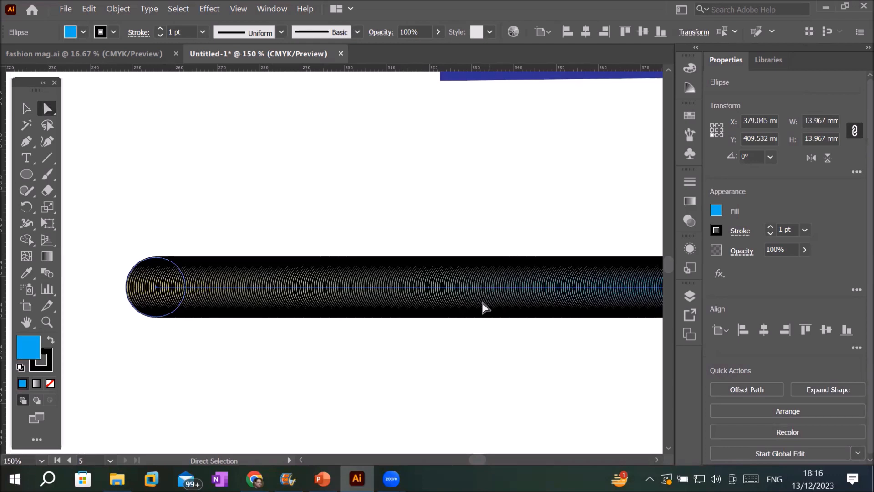
Remove the black stroke from the yellow circle at the blend's left end.
{"action": "left_click", "coordinate": [81, 281]}
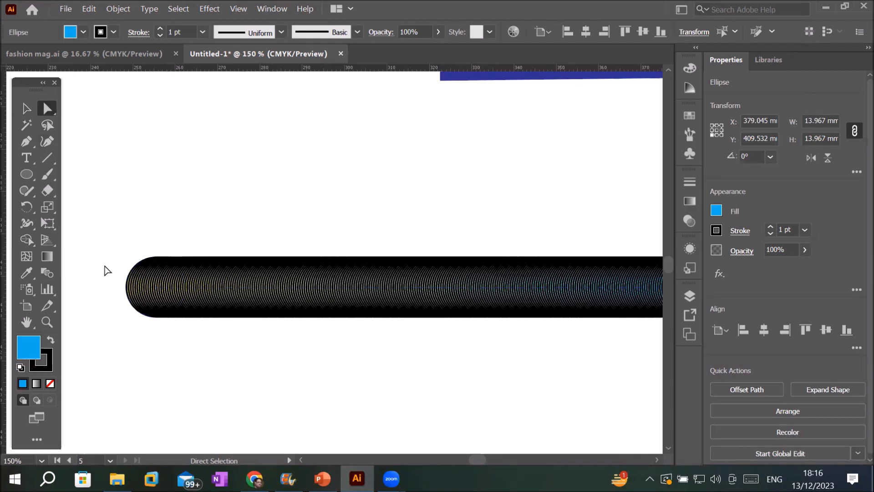
{"action": "left_click", "coordinate": [127, 279]}
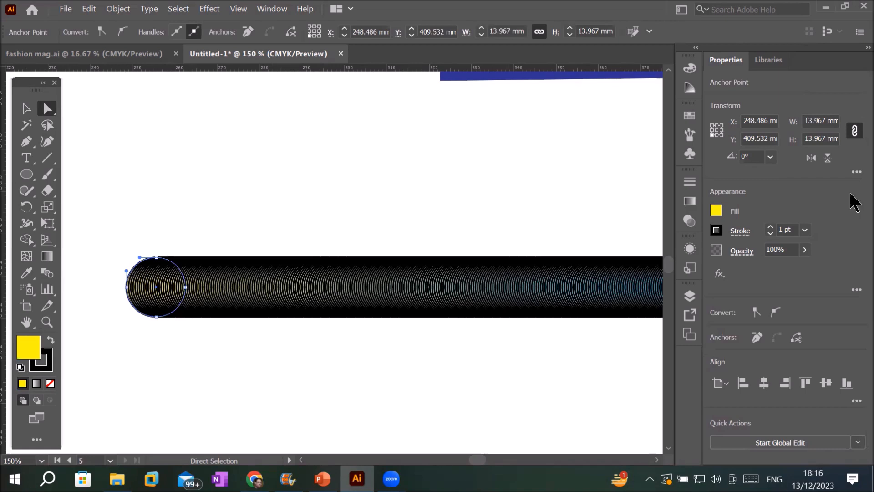
{"action": "left_click", "coordinate": [770, 233]}
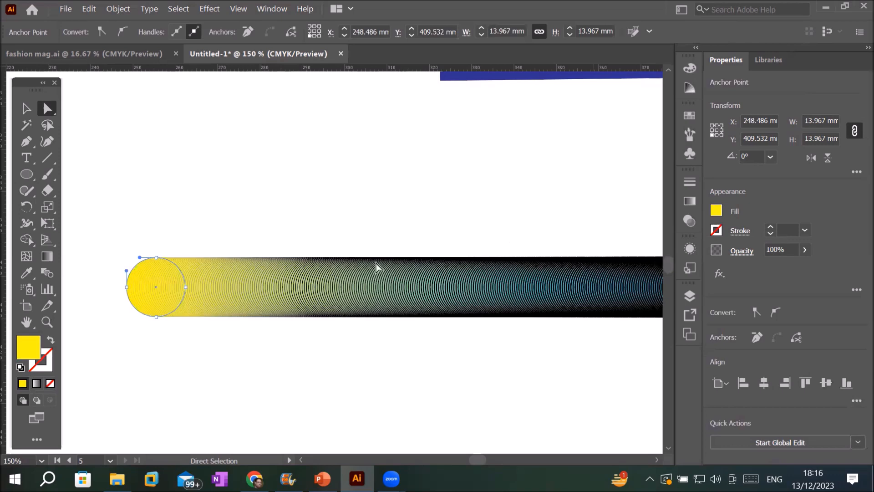
{"action": "left_click", "coordinate": [329, 356]}
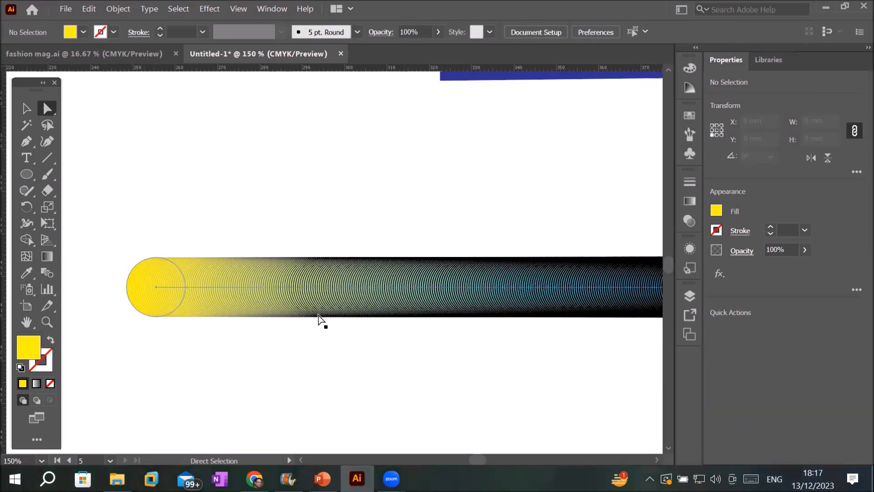
Set the stroke of the light blue circle at the blend's right end to none.
{"action": "scroll", "coordinate": [320, 318], "scroll_direction": "up", "scroll_amount": 6}
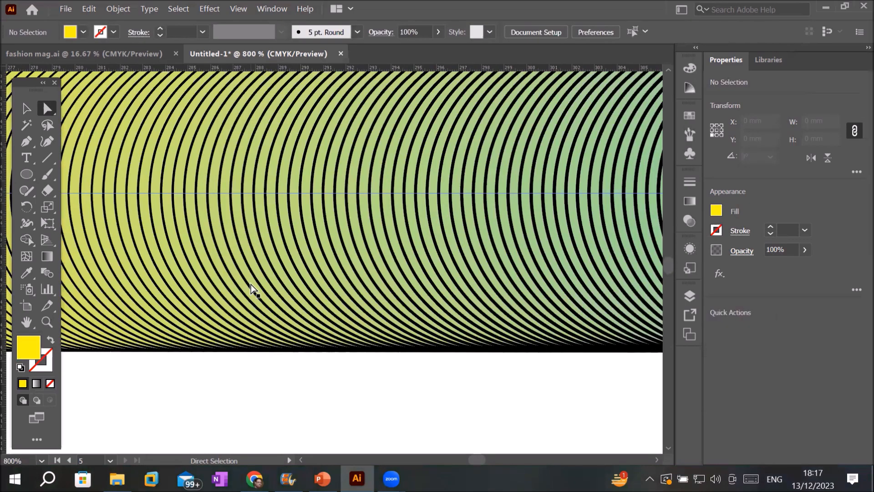
{"action": "scroll", "coordinate": [250, 284], "scroll_direction": "down", "scroll_amount": 4}
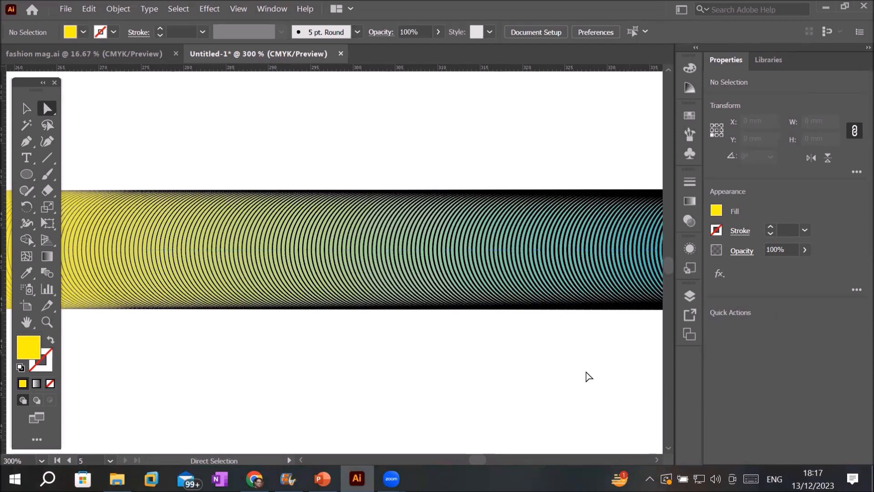
{"action": "left_click_drag", "start_coordinate": [585, 367], "coordinate": [191, 348]}
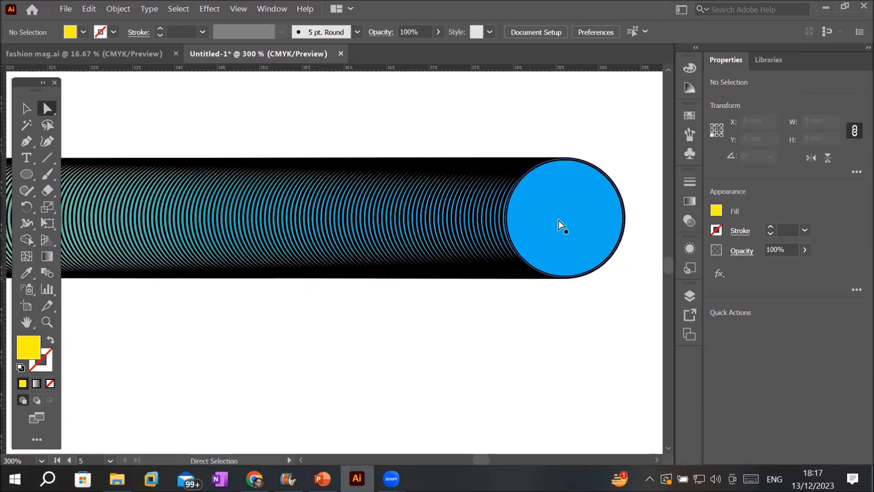
{"action": "left_click", "coordinate": [607, 248]}
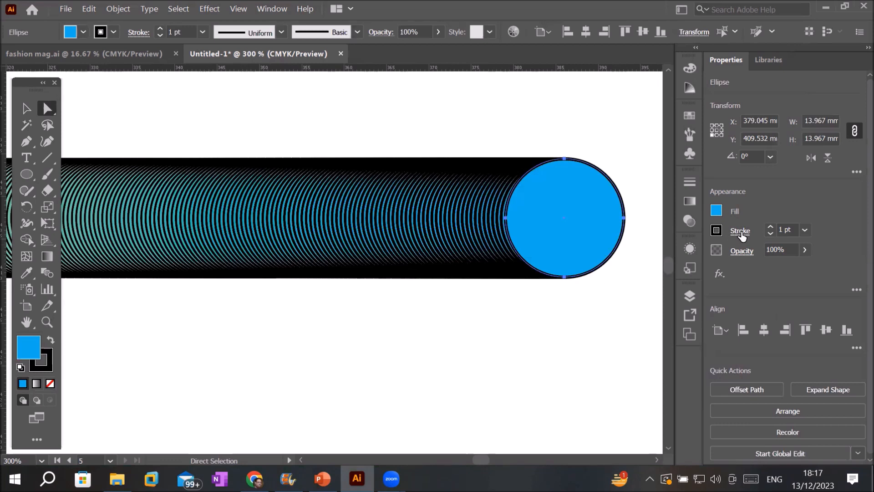
{"action": "left_click", "coordinate": [716, 230]}
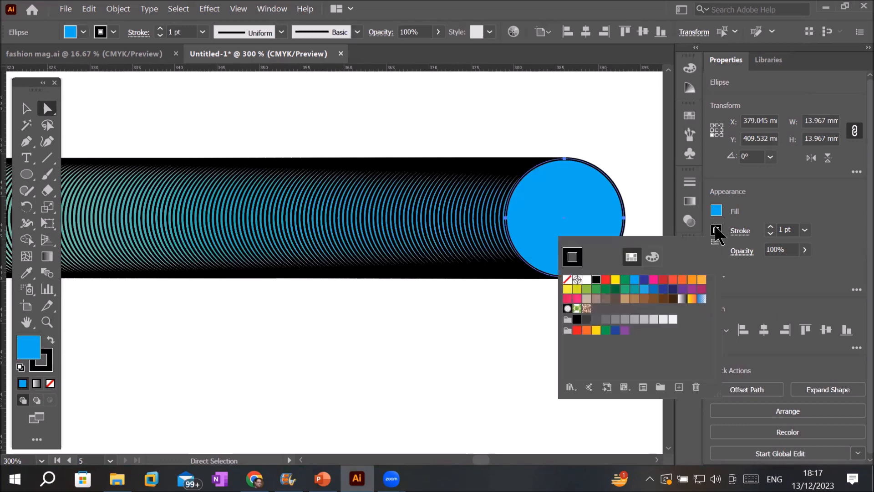
{"action": "left_click", "coordinate": [567, 280]}
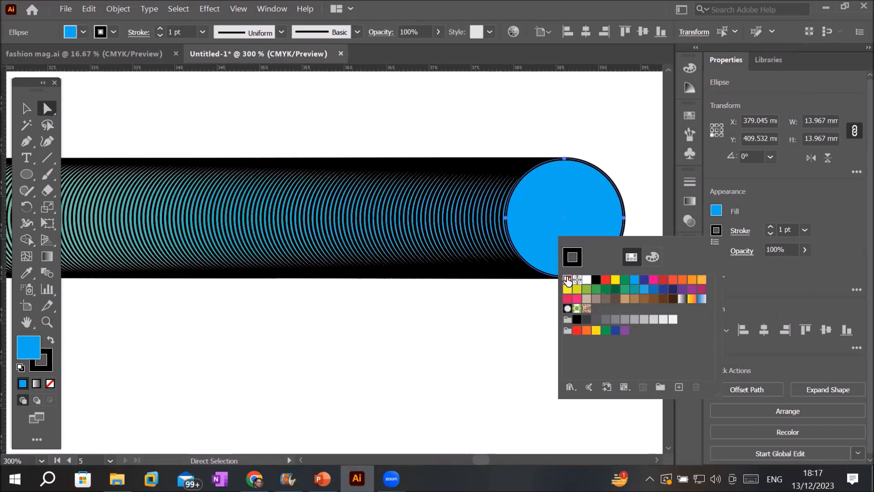
Apply the None swatch to the outline of the blue end circle and bring the whole blend into view.
{"action": "left_click", "coordinate": [567, 279]}
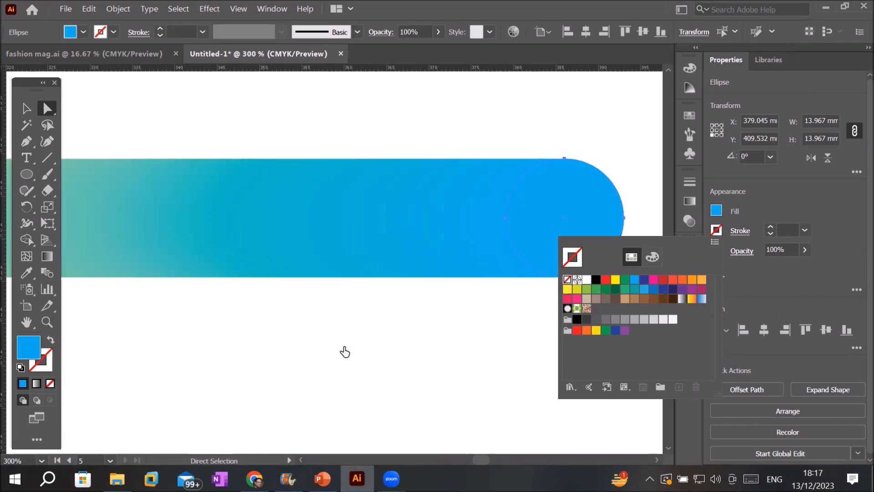
{"action": "left_click", "coordinate": [48, 108]}
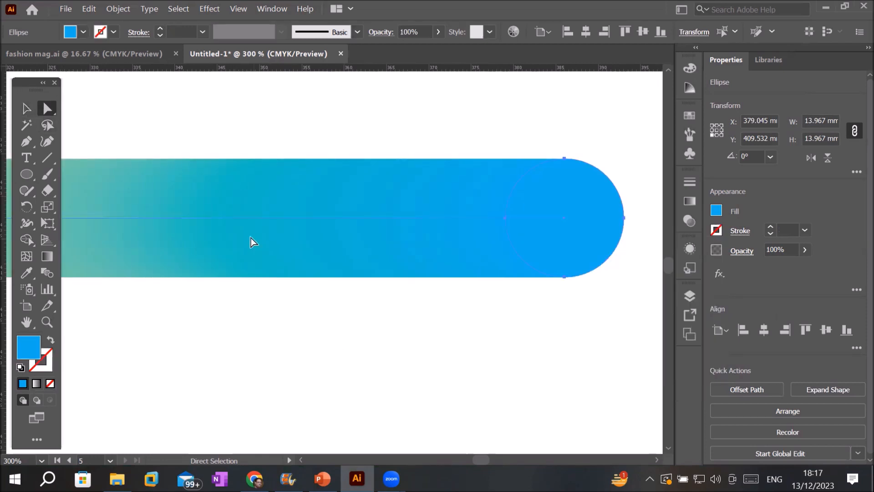
{"action": "scroll", "coordinate": [259, 228], "scroll_direction": "down", "scroll_amount": 4}
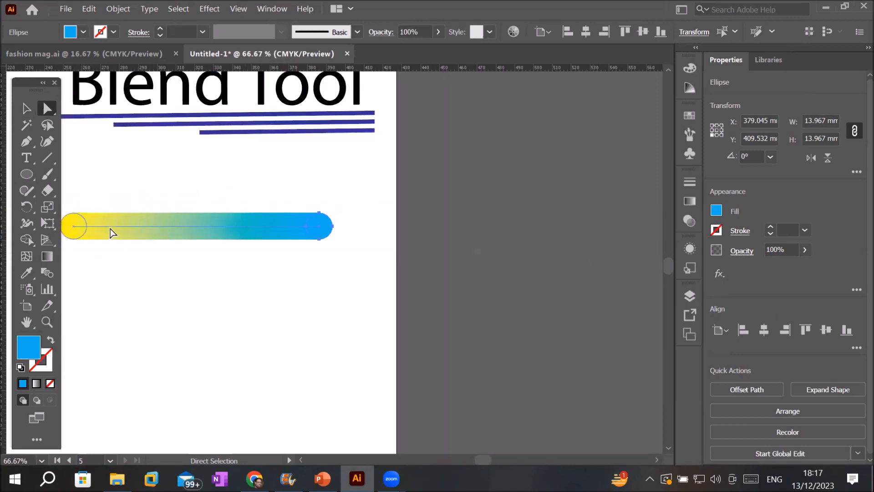
{"action": "left_click_drag", "start_coordinate": [181, 226], "coordinate": [364, 190]}
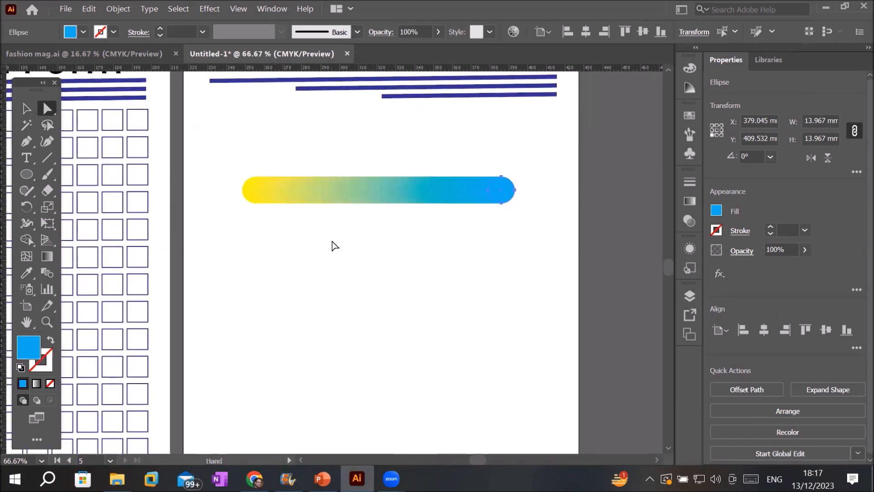
Change the fill of the yellow circle at the blend's left end to CMYK Red and deselect it.
{"action": "left_click", "coordinate": [332, 246]}
{"action": "left_click", "coordinate": [251, 190]}
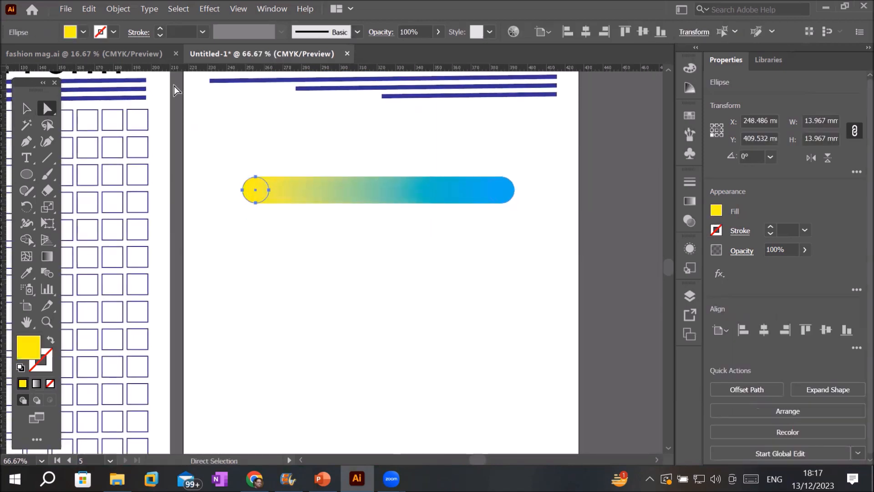
{"action": "left_click", "coordinate": [83, 31]}
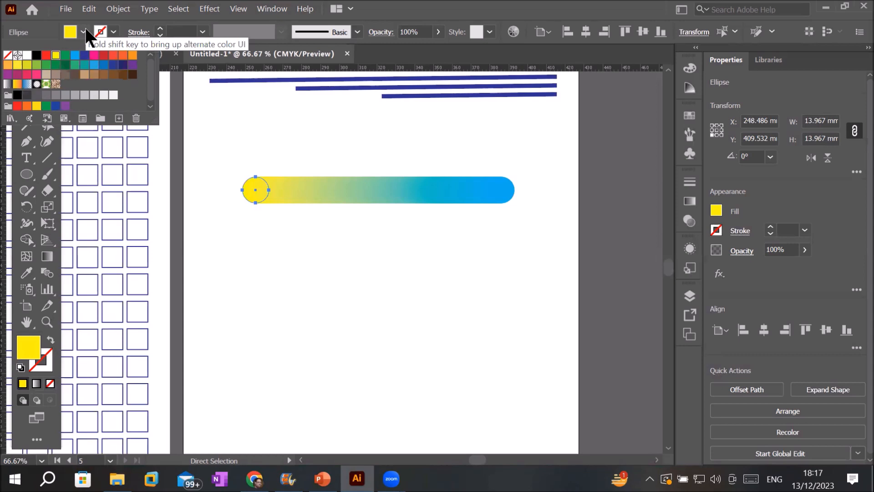
{"action": "left_click", "coordinate": [45, 56]}
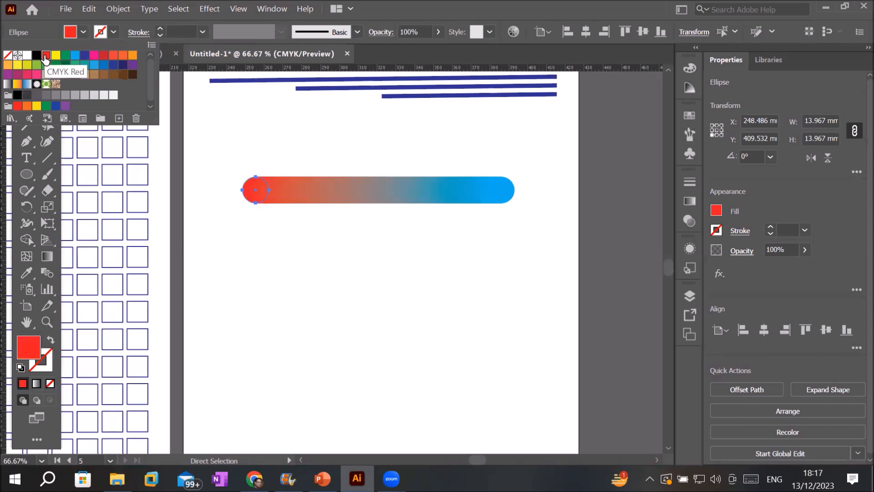
{"action": "left_click", "coordinate": [261, 230]}
{"action": "left_click", "coordinate": [261, 230]}
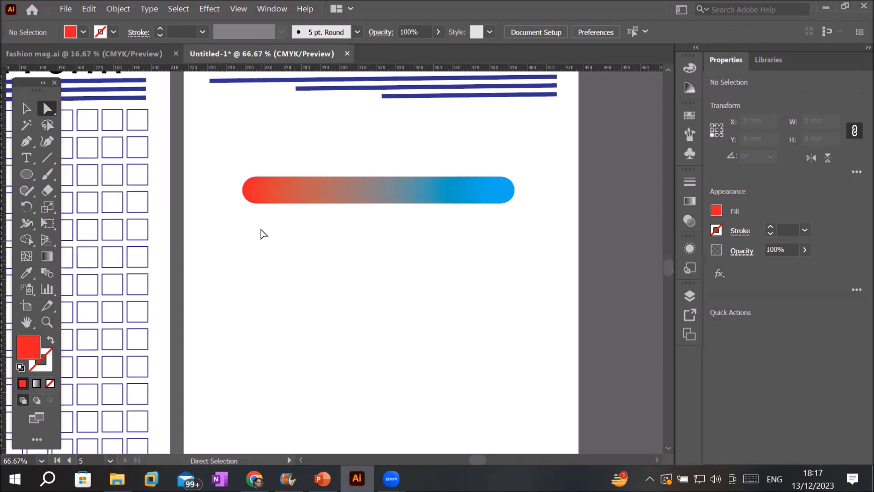
Shift the blue circle at the blend's right end slightly up and to the right.
{"action": "left_click", "coordinate": [512, 196]}
{"action": "mouse_move", "coordinate": [502, 202]}
{"action": "left_mouse_down"}
{"action": "mouse_move", "coordinate": [501, 317]}
{"action": "mouse_move", "coordinate": [507, 141]}
{"action": "mouse_move", "coordinate": [504, 206]}
{"action": "mouse_move", "coordinate": [506, 199]}
{"action": "left_mouse_up"}
{"action": "left_click", "coordinate": [513, 220]}
Try stretching the blue end circle by pulling its bottom anchor point far down, and undo the distortion.
{"action": "left_click", "coordinate": [510, 198]}
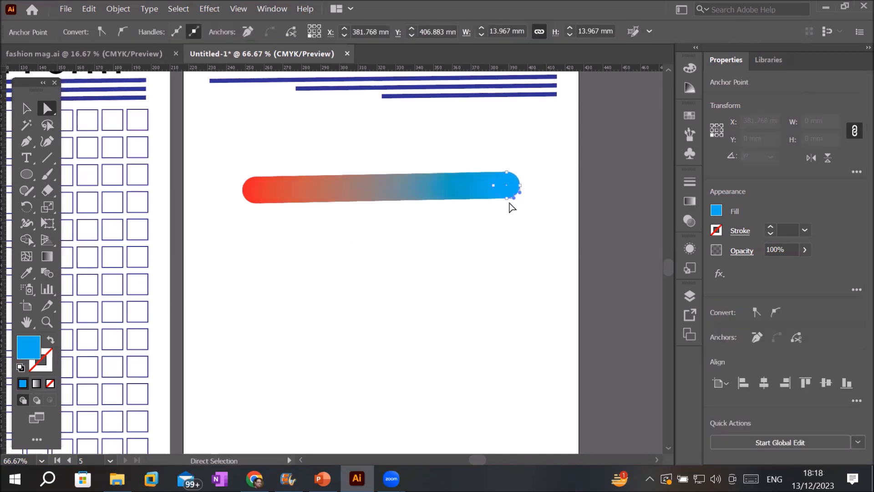
{"action": "left_click_drag", "start_coordinate": [509, 203], "coordinate": [517, 332]}
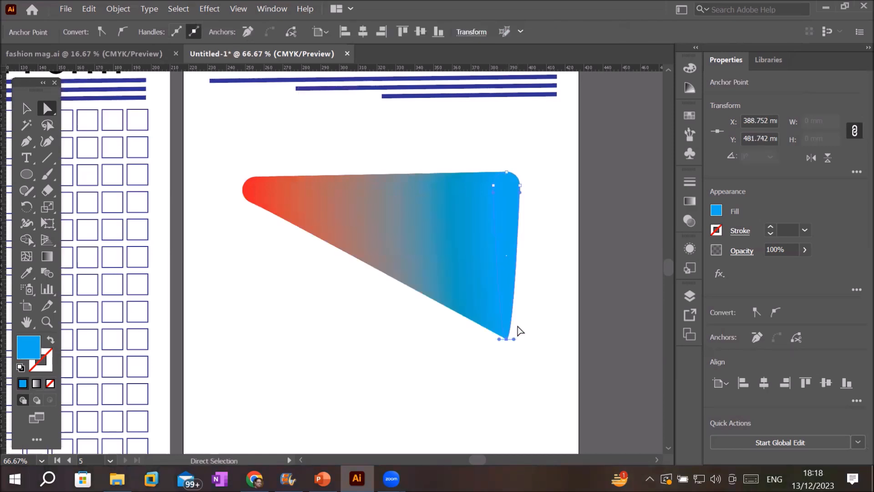
{"action": "key", "text": "ctrl+z"}
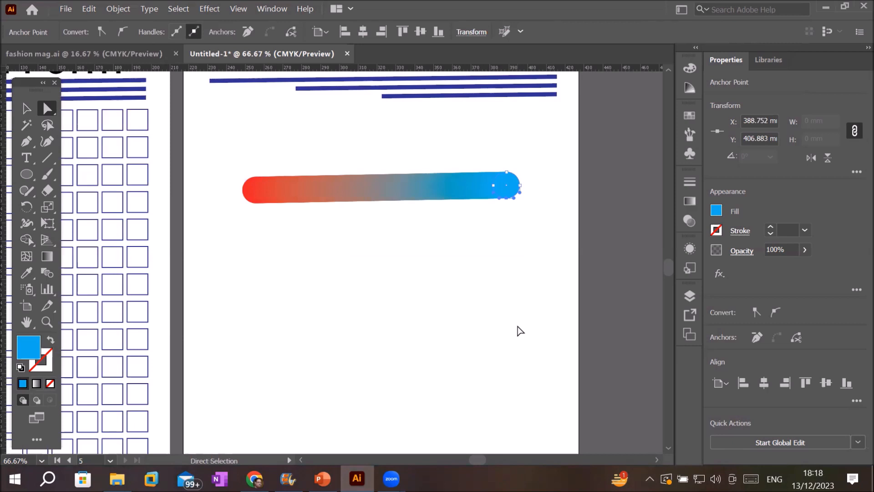
{"action": "left_click", "coordinate": [449, 299]}
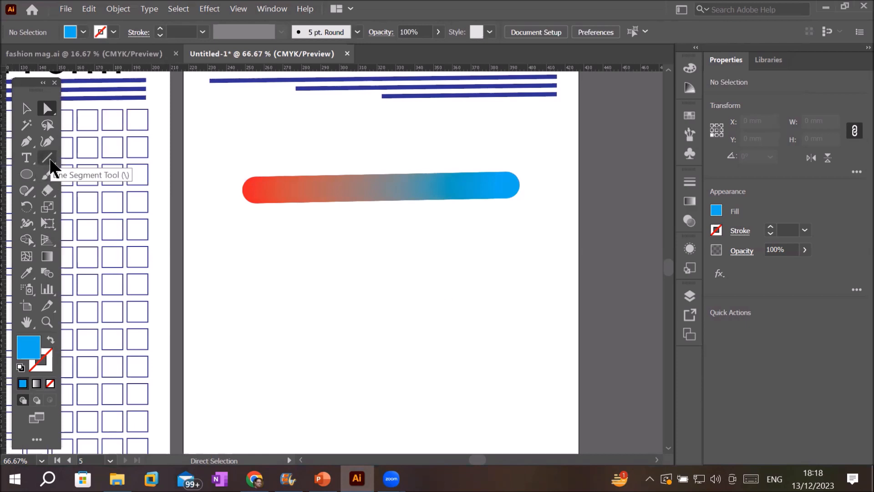
Draw an open S-shaped path with three anchor points below the blend using the Pen tool.
{"action": "left_click", "coordinate": [26, 142]}
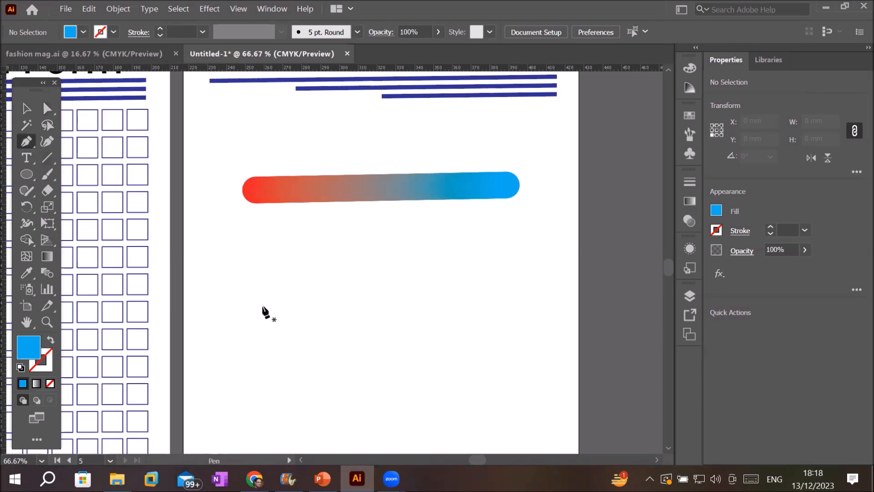
{"action": "left_click", "coordinate": [262, 307]}
{"action": "left_click_drag", "start_coordinate": [449, 295], "coordinate": [489, 382]}
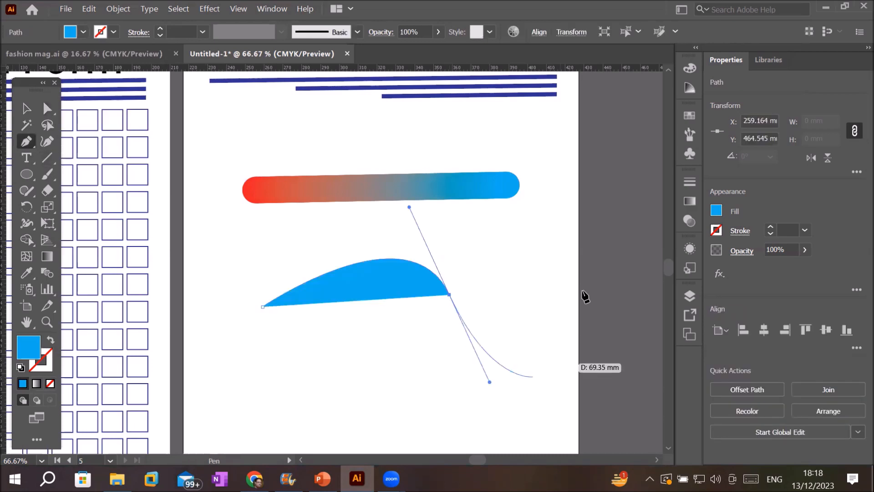
{"action": "left_click", "coordinate": [571, 239]}
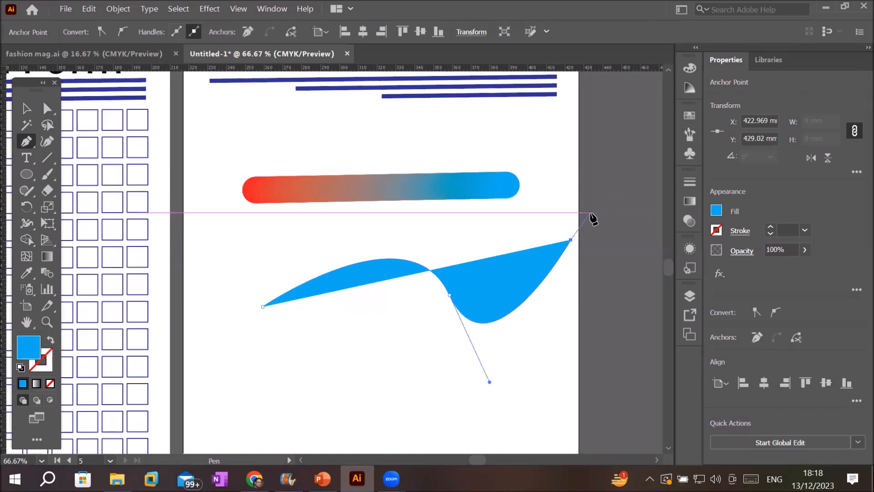
{"action": "key", "text": "Escape"}
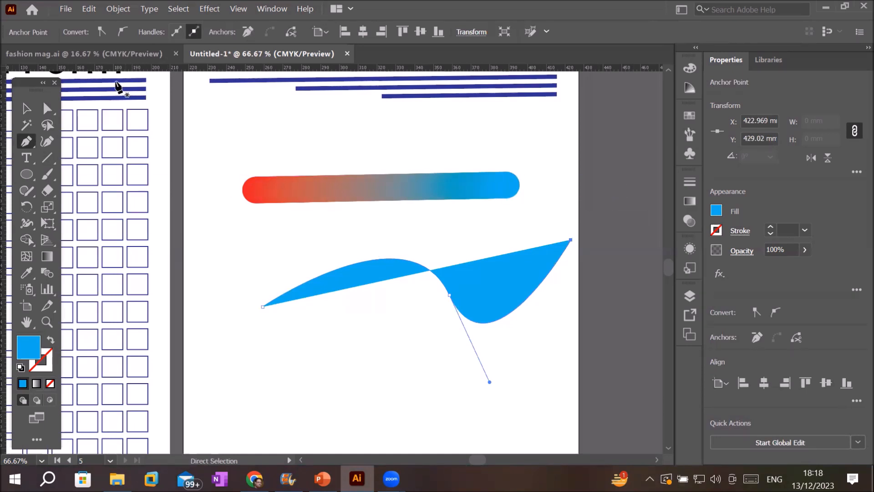
Set the S-shaped path's fill to none and its stroke weight to 7 pt.
{"action": "left_click", "coordinate": [716, 210]}
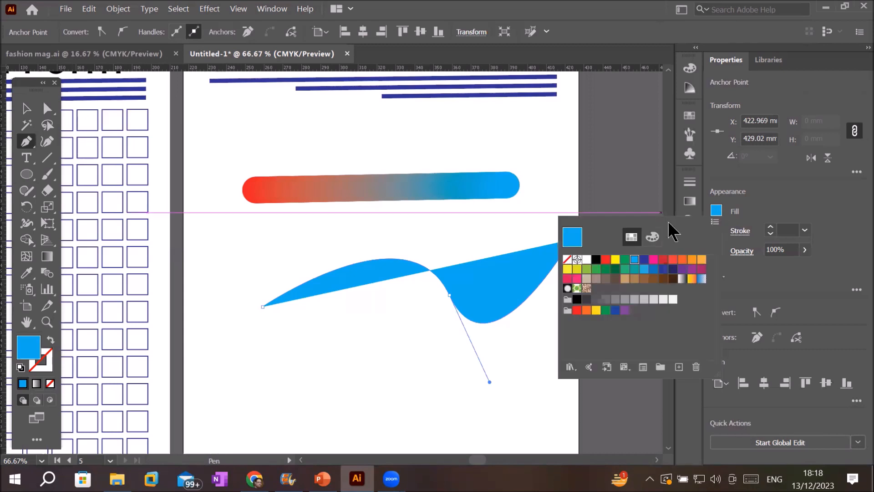
{"action": "left_click", "coordinate": [567, 259]}
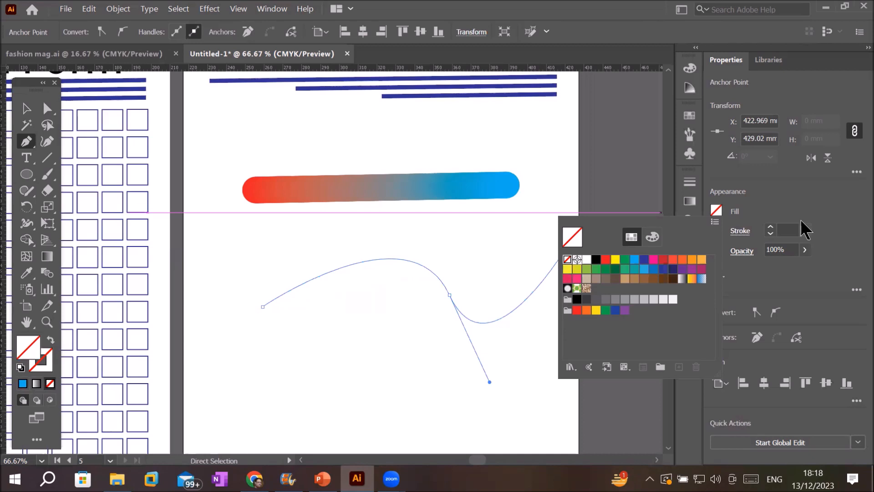
{"action": "left_click", "coordinate": [770, 227]}
{"action": "left_click", "coordinate": [770, 227]}
{"action": "left_click", "coordinate": [770, 227]}
{"action": "left_click", "coordinate": [770, 227]}
{"action": "left_click", "coordinate": [770, 227]}
{"action": "left_click", "coordinate": [770, 228]}
{"action": "left_click", "coordinate": [770, 227]}
{"action": "left_click", "coordinate": [770, 227]}
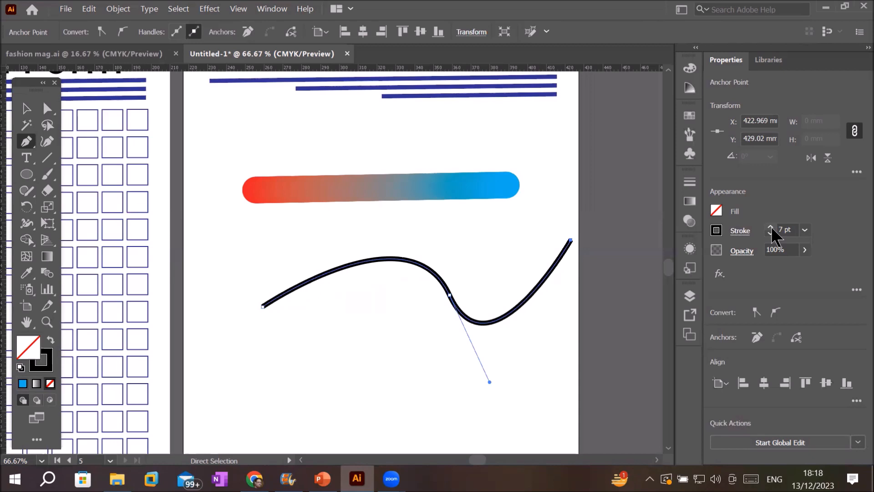
Replace the blend's spine with the S-shaped path and move the curved blend up and to the left on the artboard.
{"action": "left_click", "coordinate": [27, 108]}
{"action": "left_click_drag", "start_coordinate": [212, 154], "coordinate": [596, 401]}
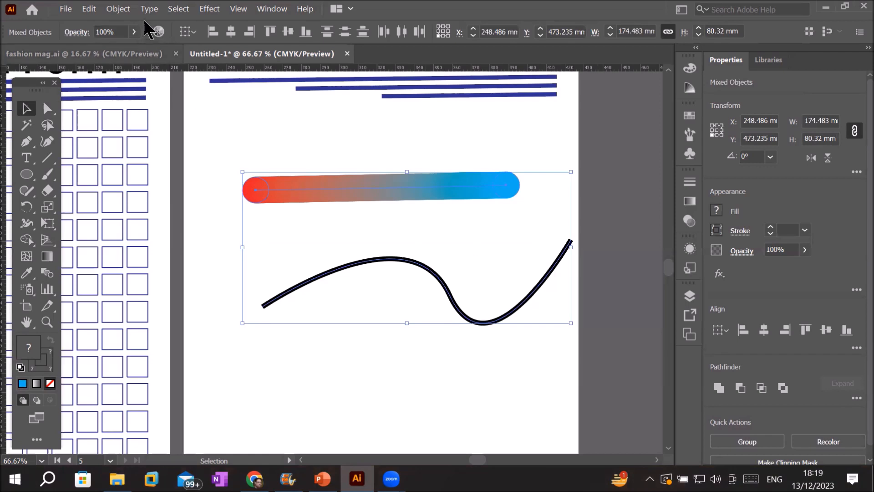
{"action": "left_click", "coordinate": [119, 9]}
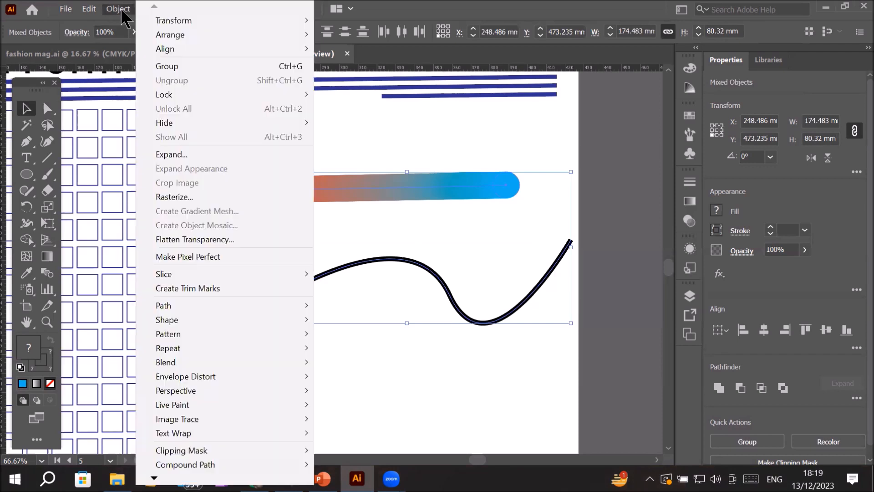
{"action": "mouse_move", "coordinate": [213, 334]}
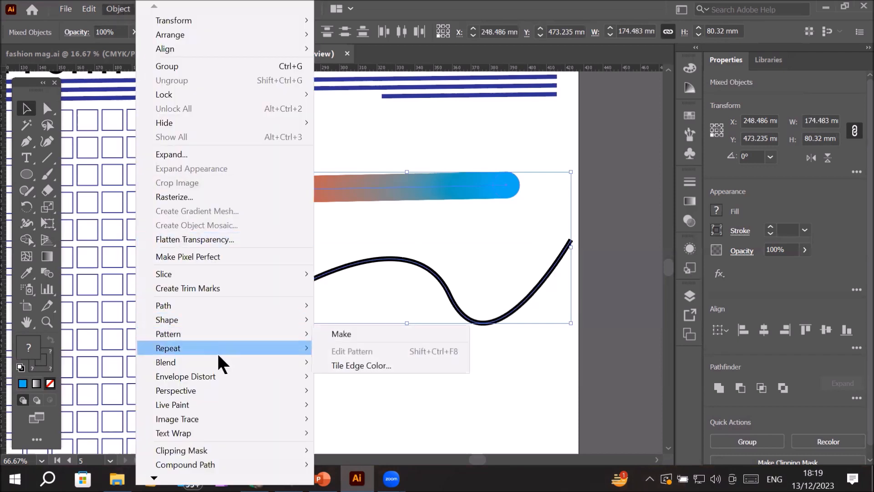
{"action": "mouse_move", "coordinate": [218, 362]}
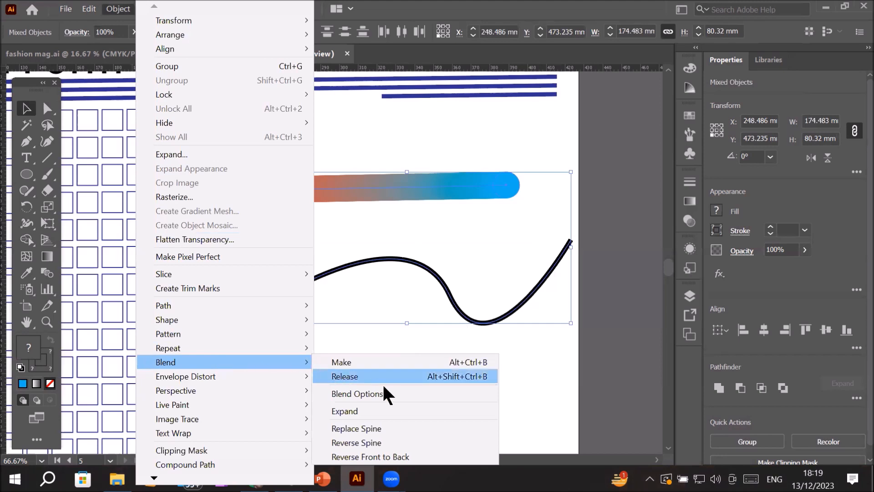
{"action": "left_click", "coordinate": [416, 428]}
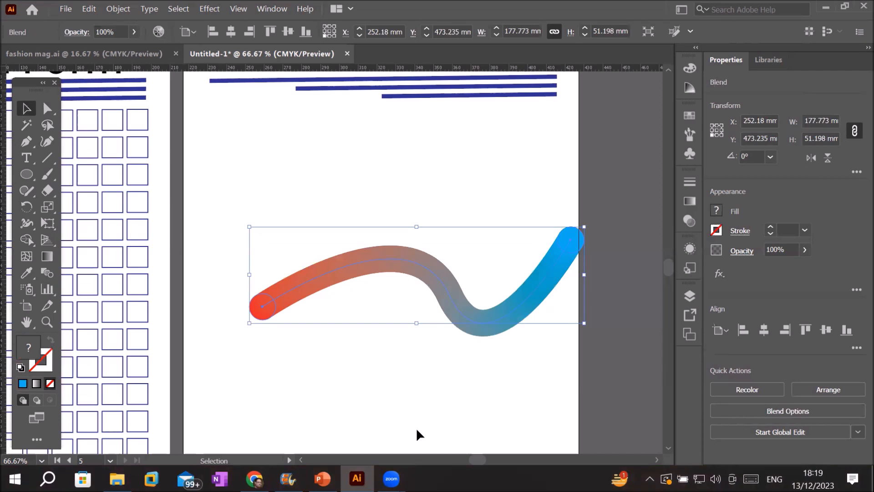
{"action": "left_click", "coordinate": [397, 395]}
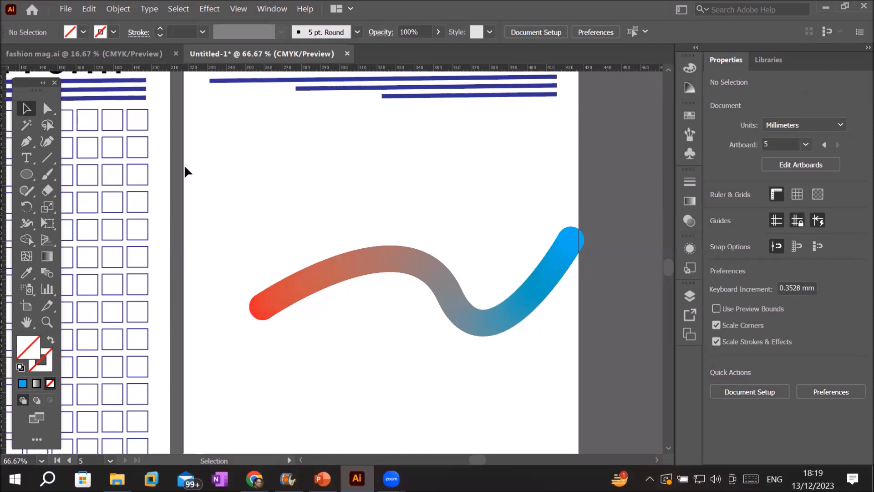
{"action": "left_click_drag", "start_coordinate": [416, 257], "coordinate": [375, 181]}
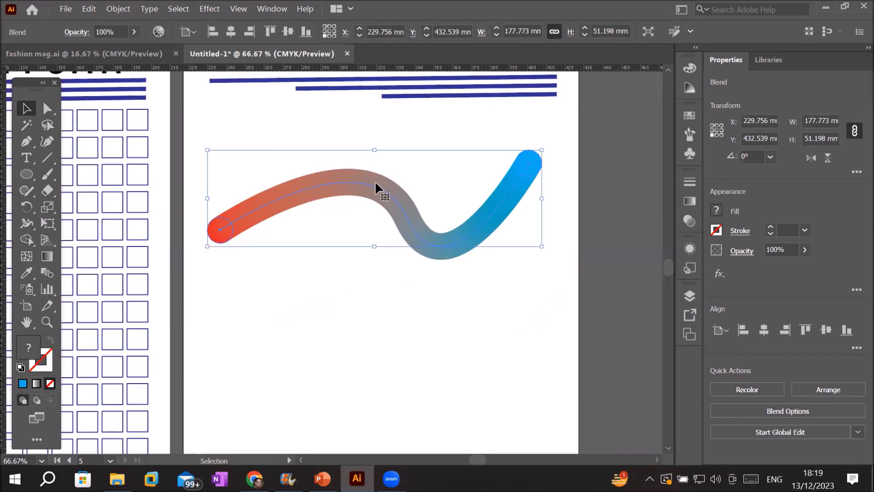
Change the curved blend's spacing to Specified Steps with 20 steps.
{"action": "double_click", "coordinate": [45, 269]}
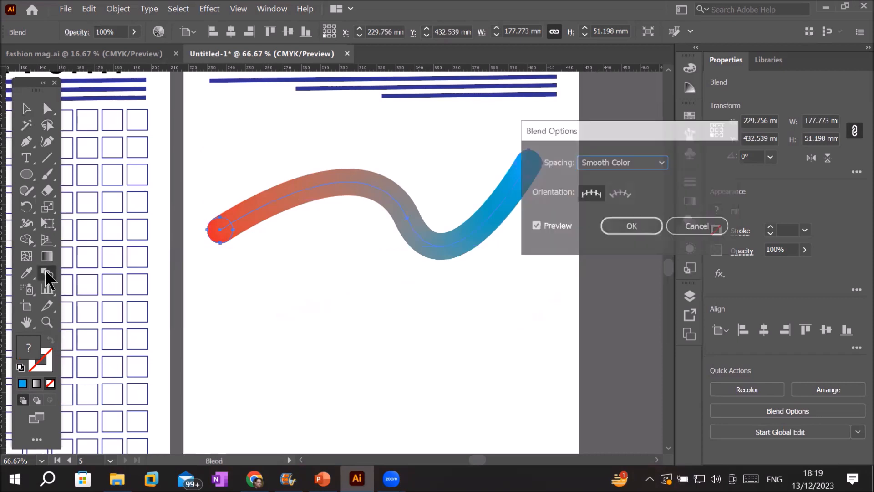
{"action": "left_click", "coordinate": [660, 161]}
{"action": "left_click", "coordinate": [630, 193]}
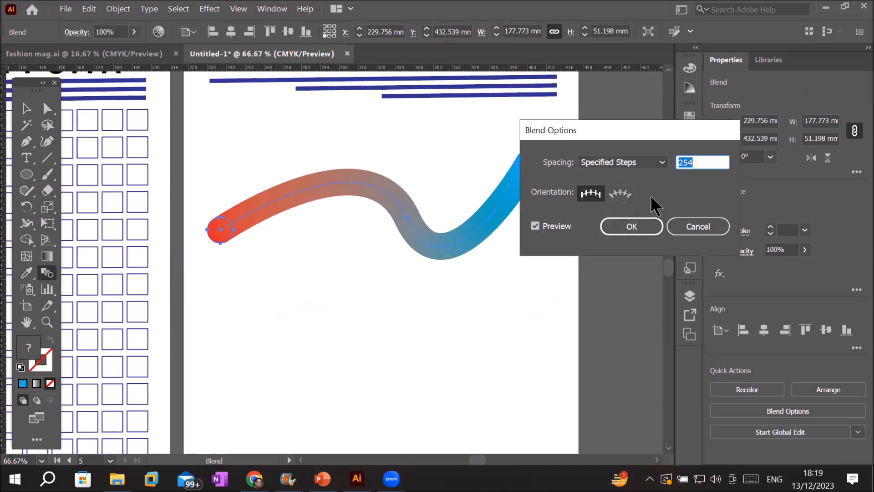
{"action": "left_click", "coordinate": [710, 160]}
{"action": "left_click_drag", "start_coordinate": [710, 160], "coordinate": [506, 171]}
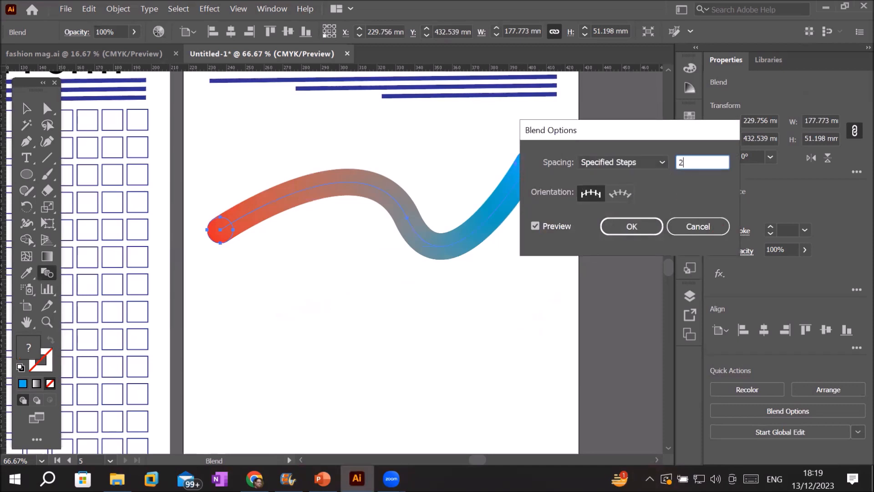
{"action": "type", "text": "0"}
{"action": "key", "text": "Return"}
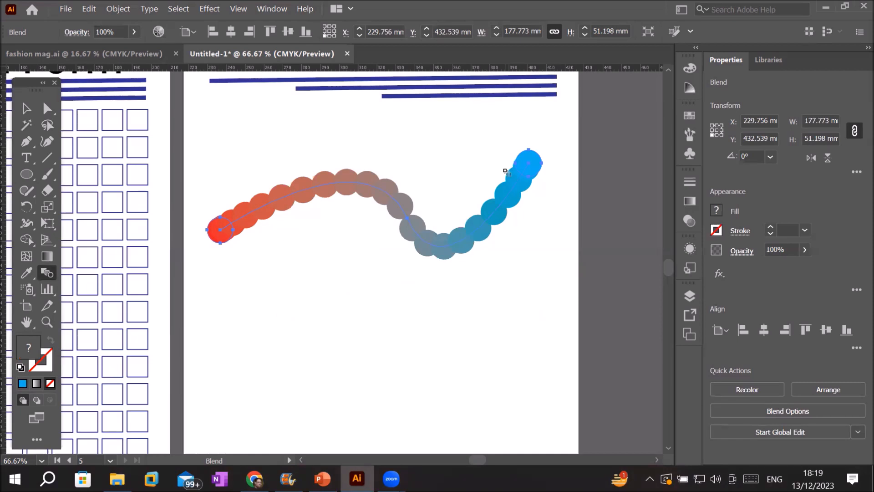
Reshape the blend's spine by moving its red end anchor point down and right to about X 301 mm, Y 468 mm.
{"action": "scroll", "coordinate": [272, 276], "scroll_direction": "up", "scroll_amount": 1}
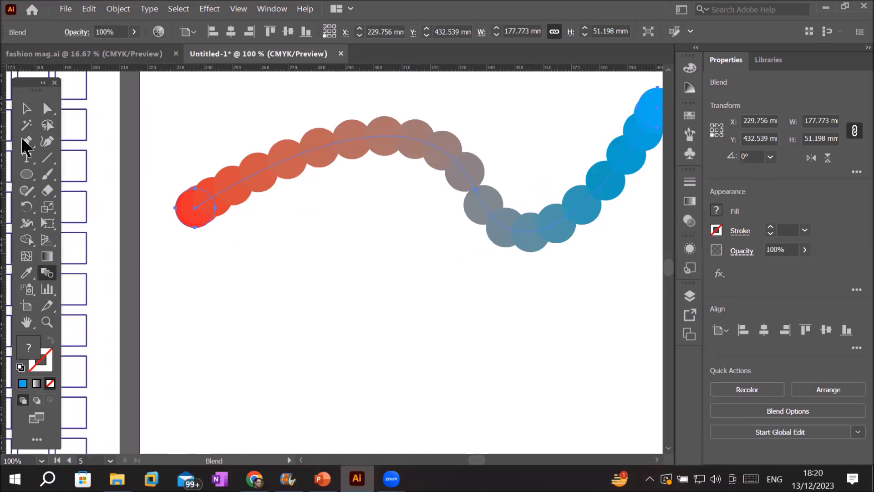
{"action": "left_click", "coordinate": [47, 109]}
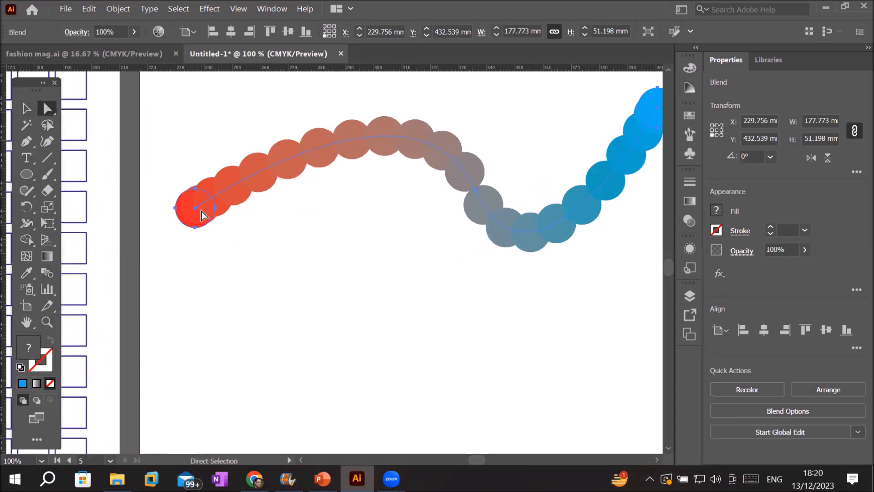
{"action": "left_click", "coordinate": [196, 208]}
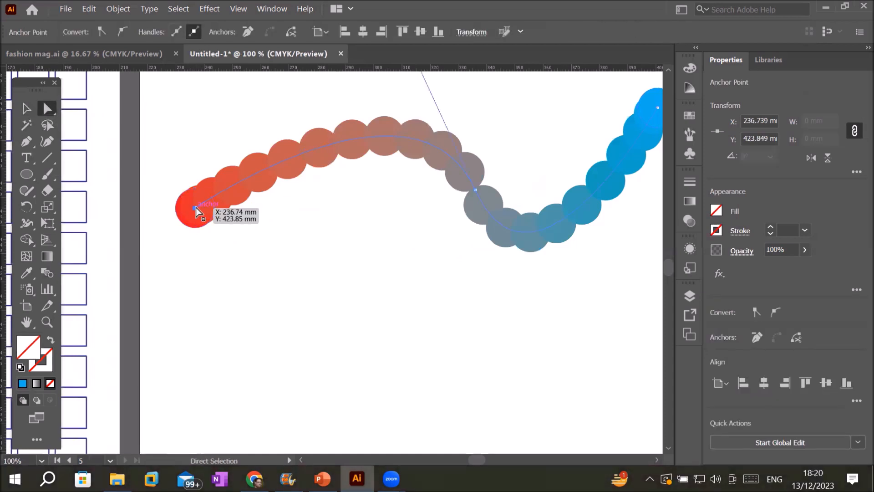
{"action": "left_click_drag", "start_coordinate": [196, 208], "coordinate": [375, 332]}
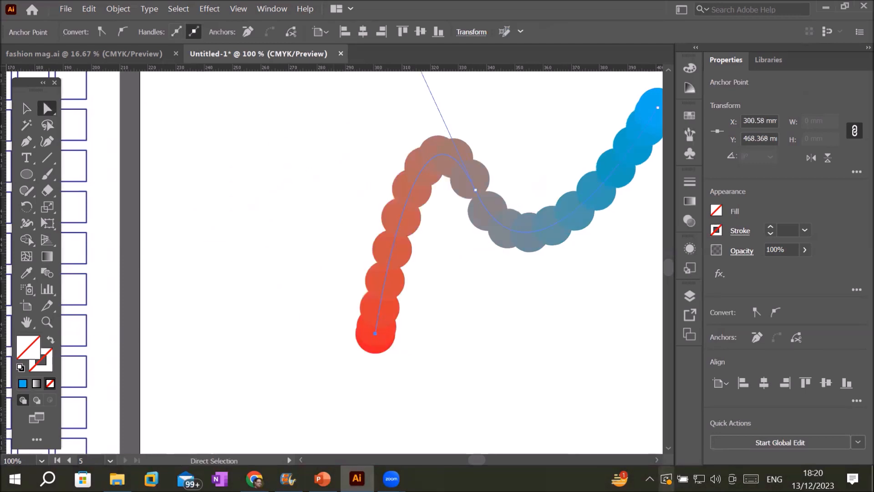
{"action": "left_click", "coordinate": [658, 460]}
{"action": "left_click", "coordinate": [658, 460]}
{"action": "left_click", "coordinate": [658, 460]}
{"action": "left_click", "coordinate": [657, 461]}
{"action": "left_click", "coordinate": [657, 460]}
{"action": "left_click", "coordinate": [657, 460]}
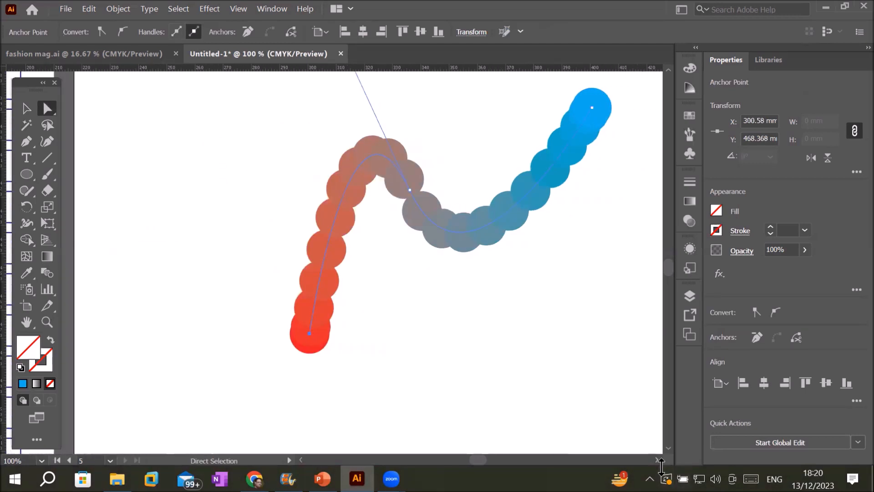
Move the middle anchor point of the blend's spine up and left to about X 319 mm, Y 394 mm.
{"action": "left_click", "coordinate": [657, 460]}
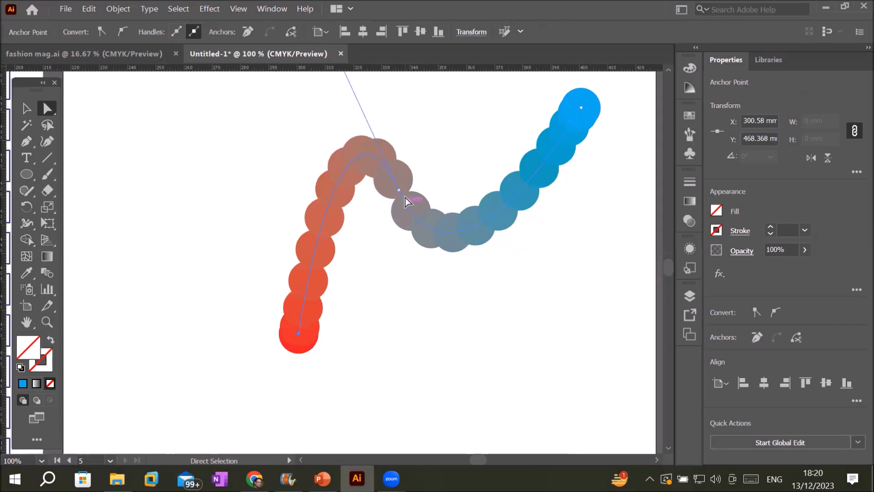
{"action": "left_click_drag", "start_coordinate": [399, 191], "coordinate": [347, 121]}
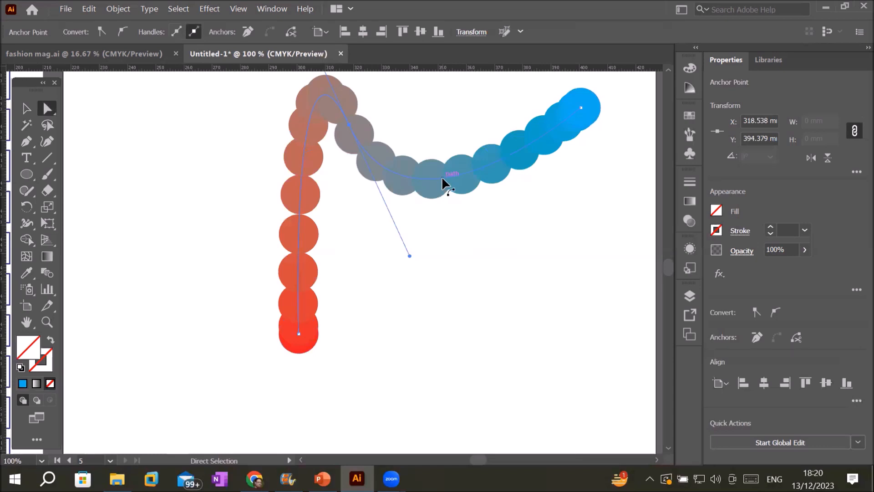
Add an anchor point on the spine's lower curve and pull it down to about X 352 mm, Y 434 mm.
{"action": "scroll", "coordinate": [442, 176], "scroll_direction": "up", "scroll_amount": 3}
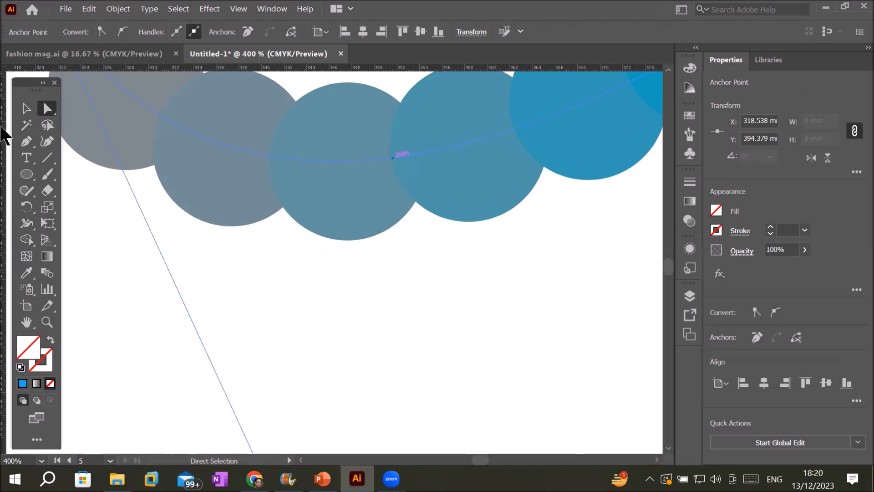
{"action": "left_click", "coordinate": [27, 142]}
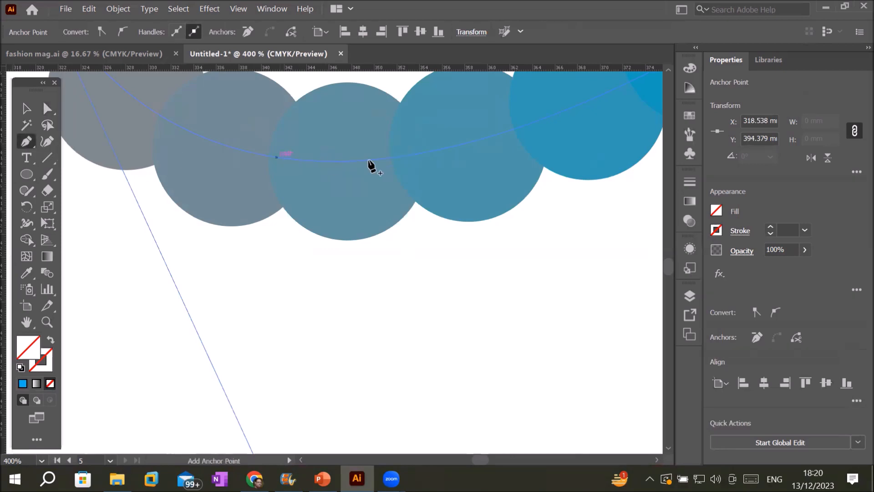
{"action": "left_click", "coordinate": [391, 160]}
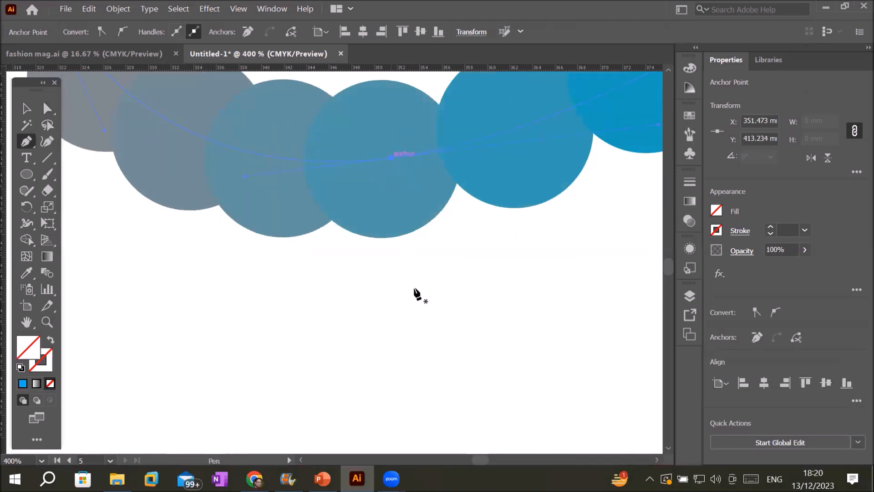
{"action": "left_click", "coordinate": [47, 109]}
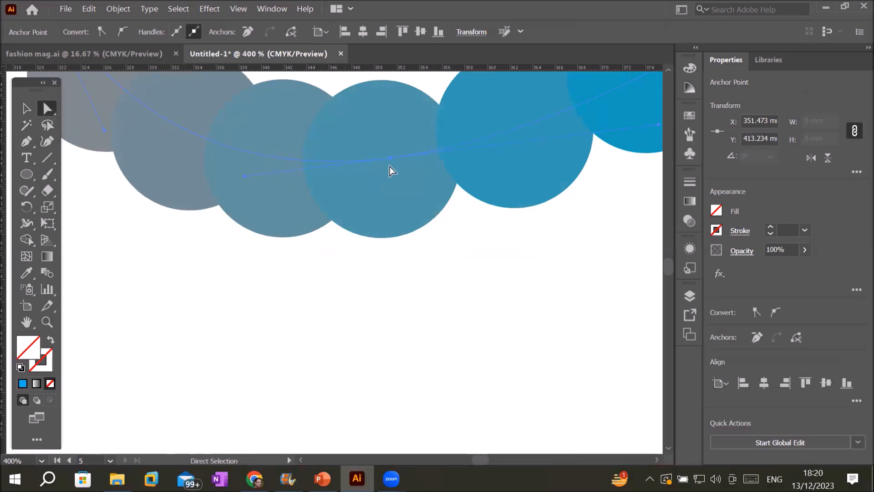
{"action": "left_click_drag", "start_coordinate": [392, 160], "coordinate": [399, 391]}
{"action": "key", "text": "ctrl+1"}
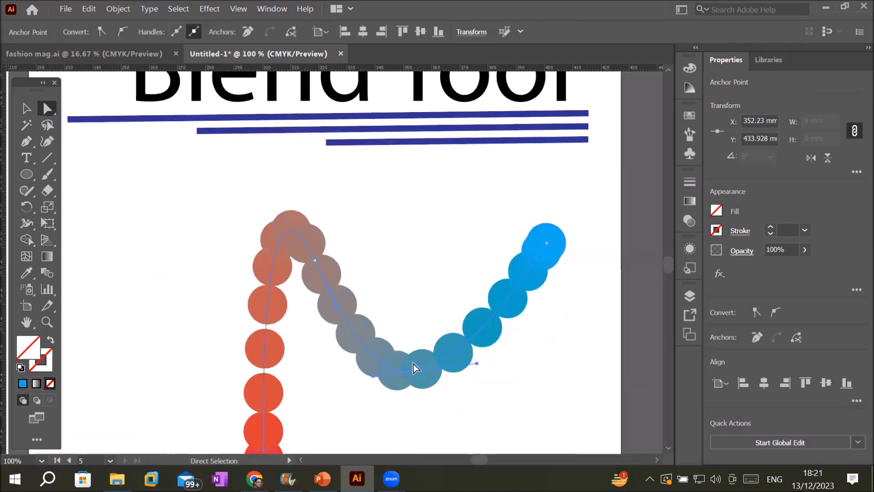
Shape the blend into an N by steepening and lowering the new anchor and moving the blue circle to about X 353 mm, Y 388 mm.
{"action": "left_click_drag", "start_coordinate": [476, 376], "coordinate": [444, 286]}
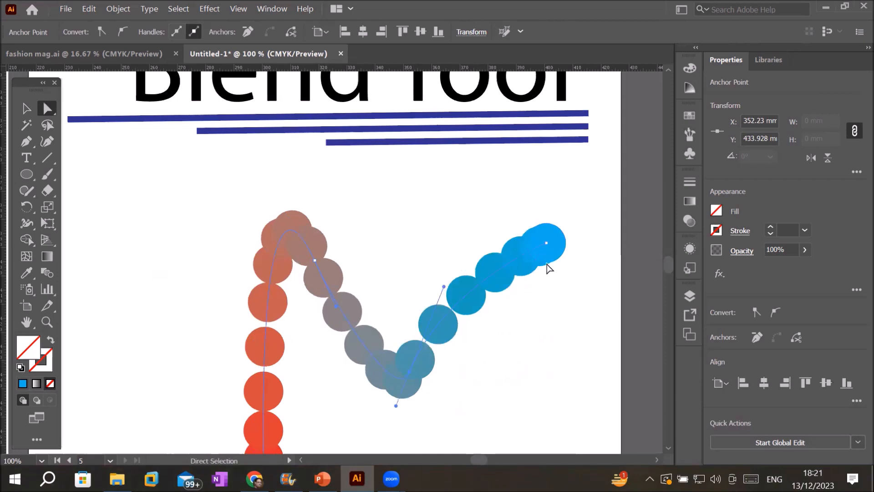
{"action": "left_click_drag", "start_coordinate": [547, 242], "coordinate": [476, 190]}
{"action": "scroll", "coordinate": [582, 362], "scroll_direction": "down", "scroll_amount": 3}
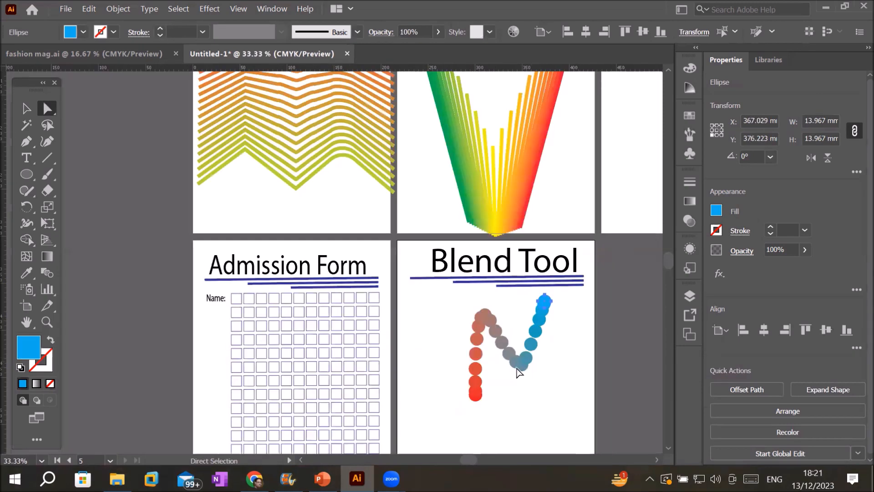
{"action": "left_click", "coordinate": [523, 368]}
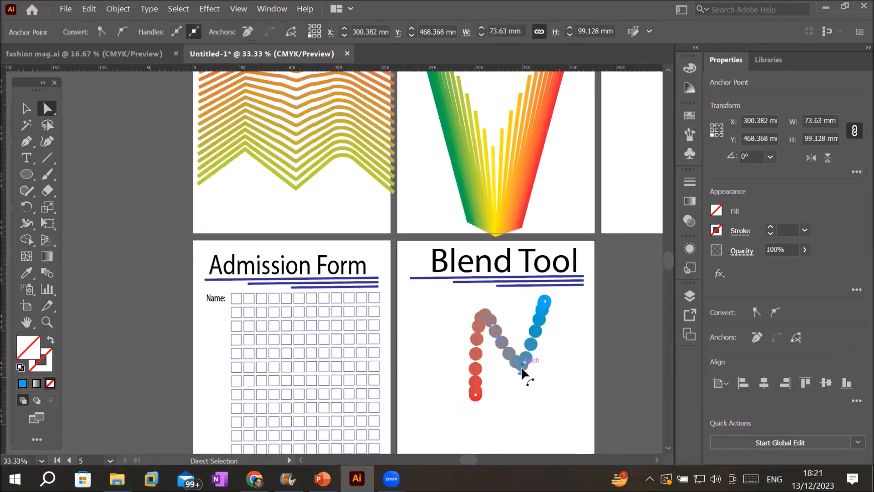
{"action": "left_click_drag", "start_coordinate": [522, 364], "coordinate": [524, 403]}
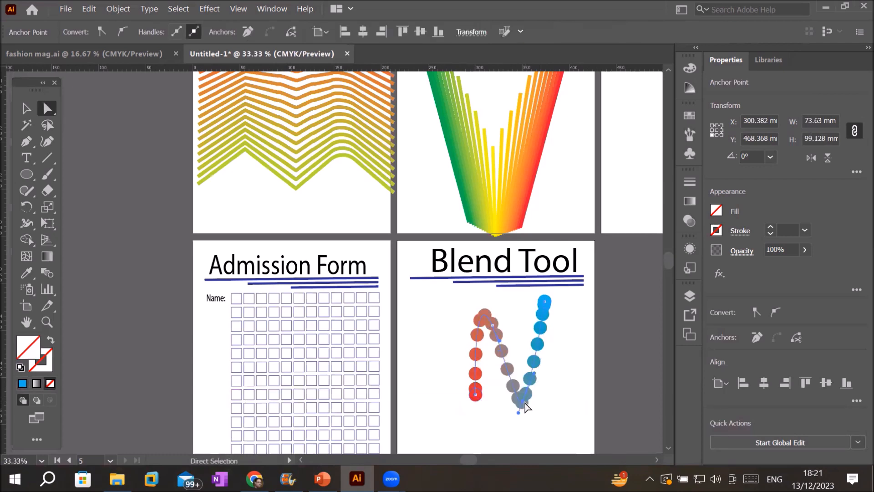
{"action": "left_click_drag", "start_coordinate": [548, 303], "coordinate": [531, 311]}
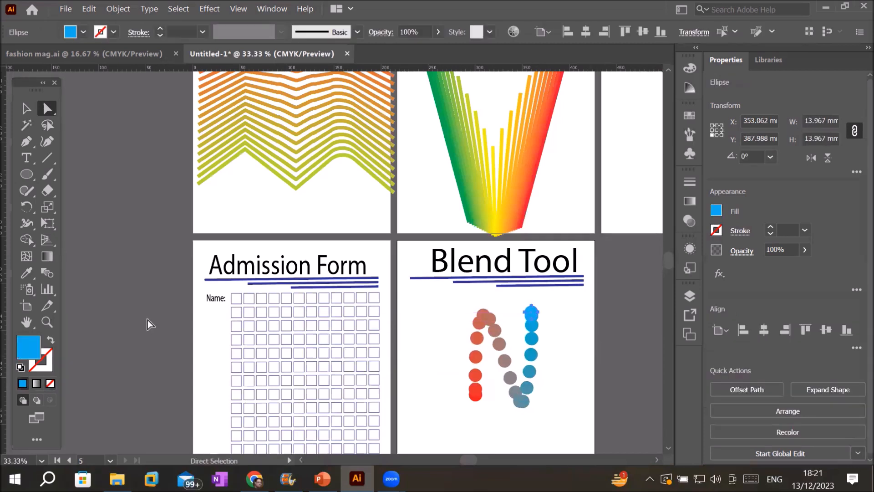
Preview the N-shaped blend with different specified step counts, such as 81, 21 and 1.
{"action": "double_click", "coordinate": [47, 272]}
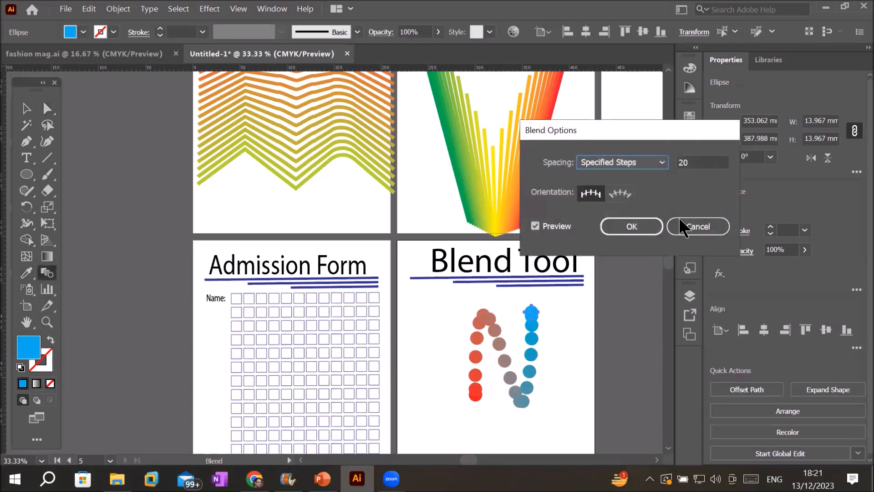
{"action": "double_click", "coordinate": [702, 161]}
{"action": "key", "text": "BackSpace"}
{"action": "type", "text": "64"}
{"action": "key", "text": "Tab"}
{"action": "type", "text": "77"}
{"action": "key", "text": "Tab"}
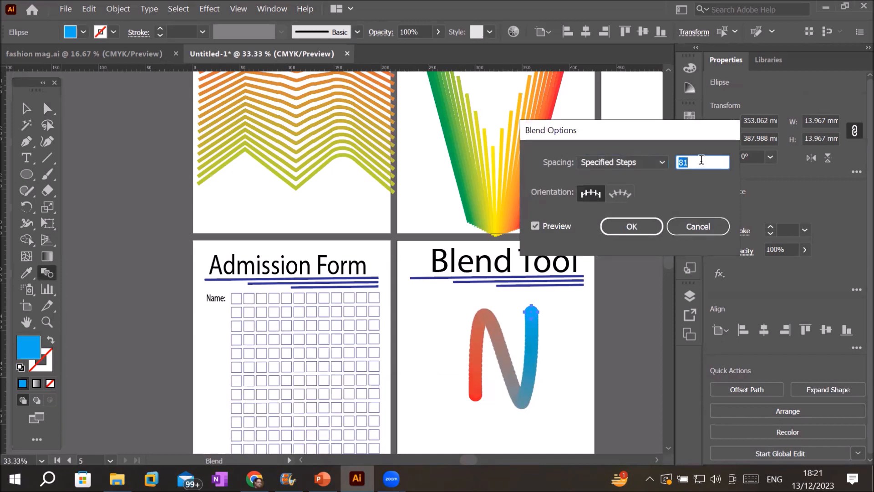
{"action": "type", "text": "40"}
{"action": "key", "text": "Tab"}
{"action": "type", "text": "1"}
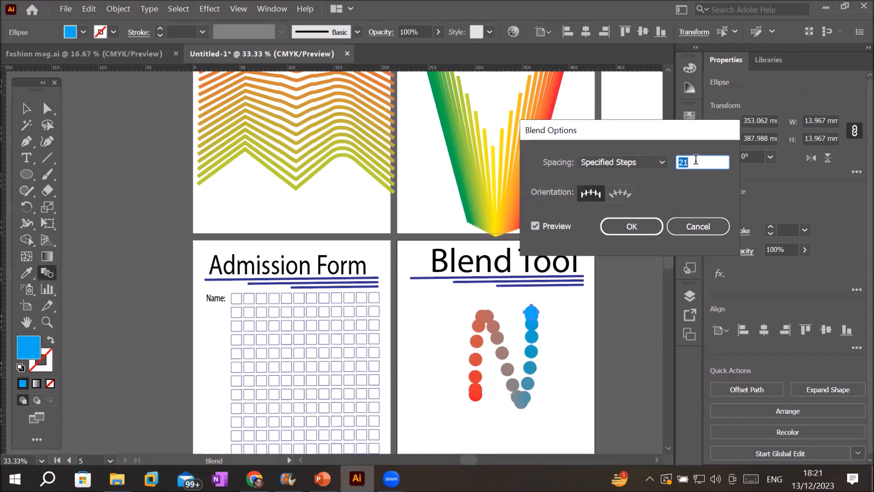
{"action": "key", "text": "Tab"}
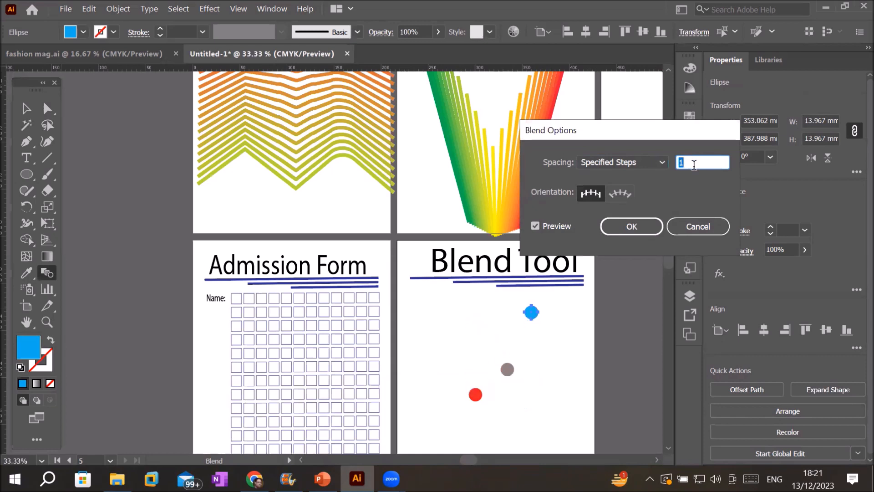
{"action": "type", "text": "5"}
{"action": "key", "text": "Tab"}
{"action": "type", "text": "38"}
{"action": "key", "text": "Tab"}
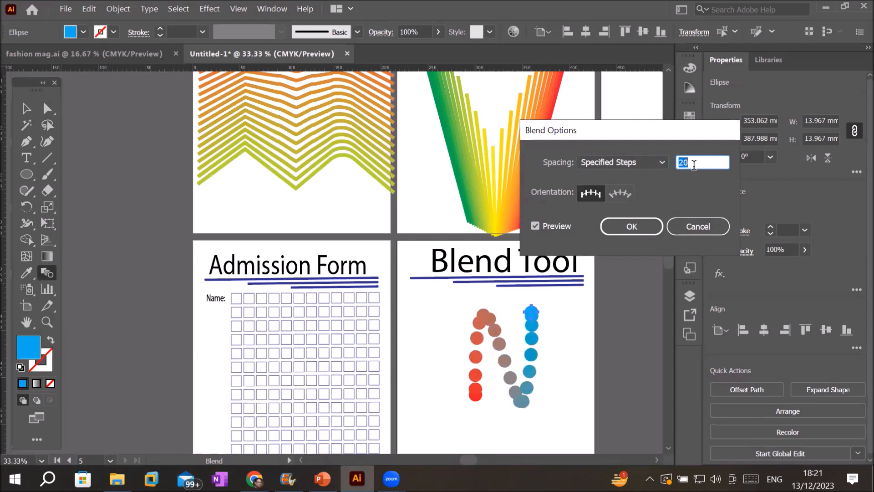
Set the N-shaped blend's spacing to 71 specified steps.
{"action": "key", "text": "Up"}
{"action": "key", "text": "Up"}
{"action": "key", "text": "Up"}
{"action": "key", "text": "Up"}
{"action": "key", "text": "Up"}
{"action": "key", "text": "Up"}
{"action": "key", "text": "Up"}
{"action": "key", "text": "Up"}
{"action": "key", "text": "Up"}
{"action": "key", "text": "Up"}
{"action": "key", "text": "Up"}
{"action": "key", "text": "Up"}
{"action": "key", "text": "Up"}
{"action": "key", "text": "Up"}
{"action": "key", "text": "Up"}
{"action": "key", "text": "Up"}
{"action": "key", "text": "Up"}
{"action": "key", "text": "Up"}
{"action": "key", "text": "Up"}
{"action": "key", "text": "Up"}
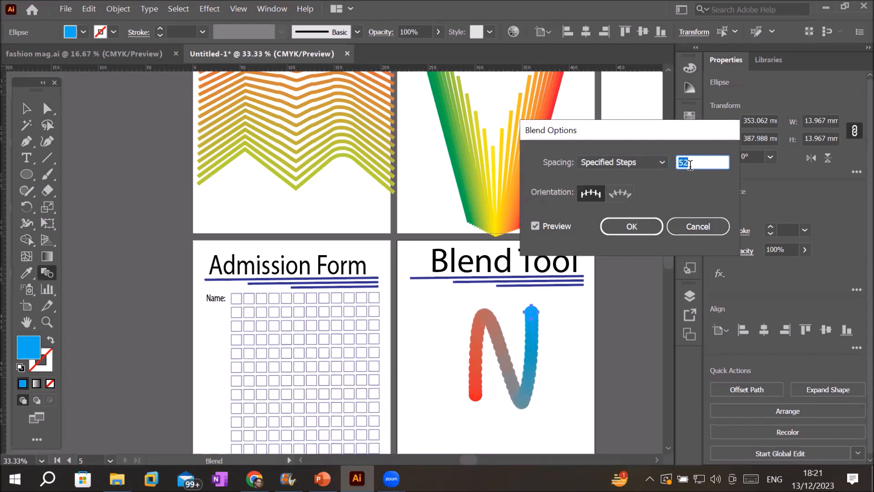
{"action": "key", "text": "Up"}
{"action": "key", "text": "Up"}
{"action": "key", "text": "Up"}
{"action": "key", "text": "Up"}
{"action": "left_click", "coordinate": [615, 233]}
{"action": "left_click", "coordinate": [619, 225]}
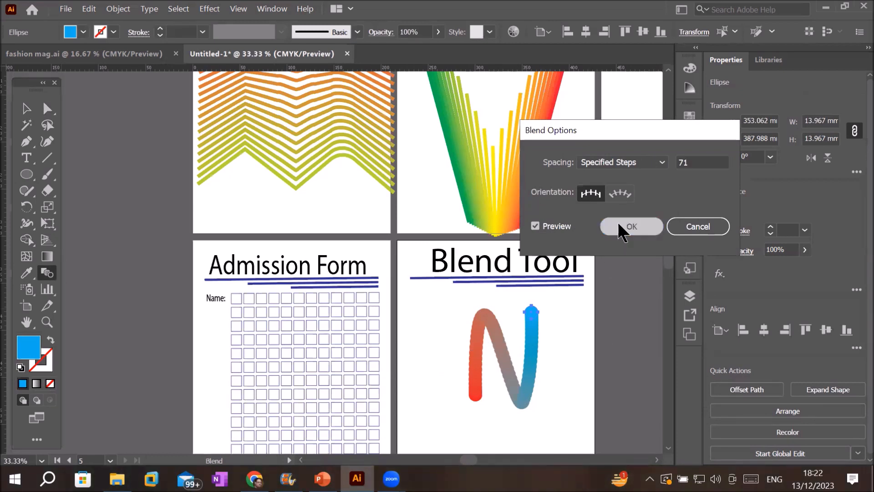
Release the N-shaped blend into its original circles and spine path.
{"action": "scroll", "coordinate": [567, 419], "scroll_direction": "down", "scroll_amount": 2}
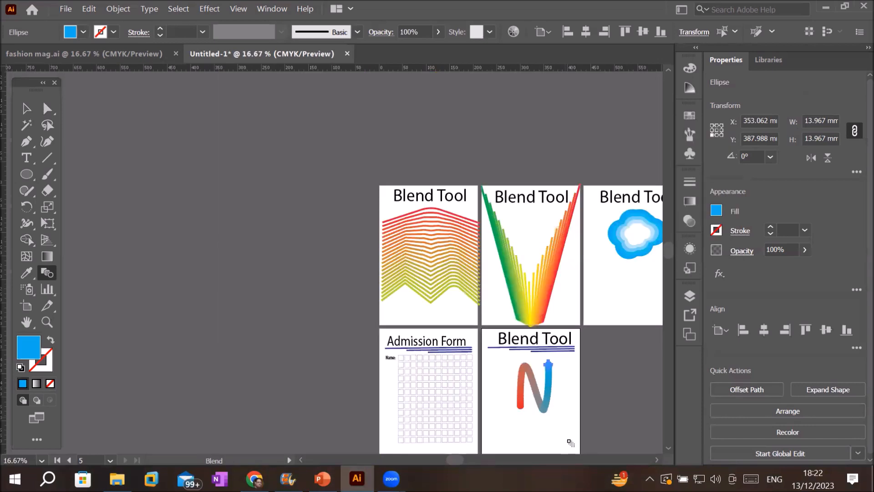
{"action": "scroll", "coordinate": [569, 416], "scroll_direction": "up", "scroll_amount": 3}
{"action": "scroll", "coordinate": [570, 414], "scroll_direction": "up", "scroll_amount": 1}
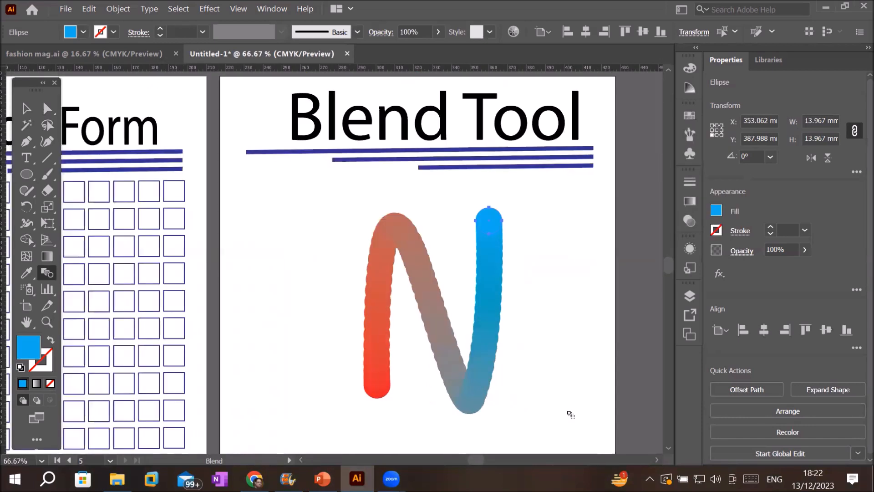
{"action": "left_click", "coordinate": [26, 108]}
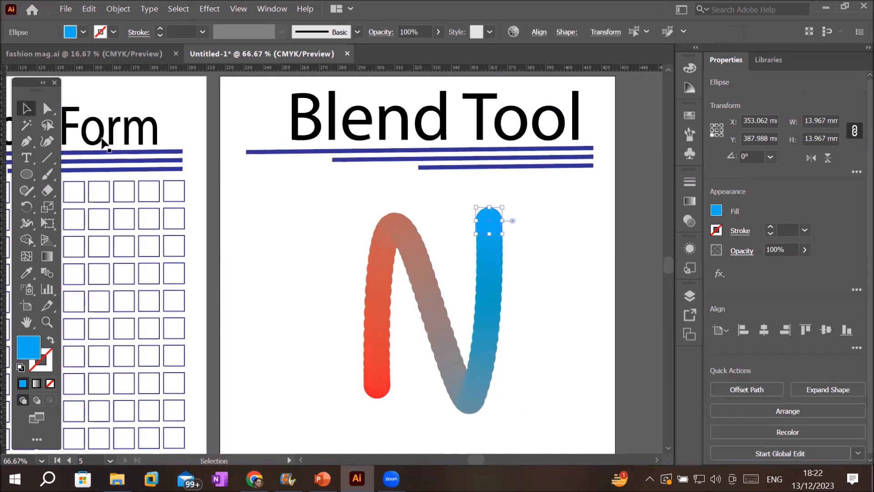
{"action": "left_click", "coordinate": [435, 325]}
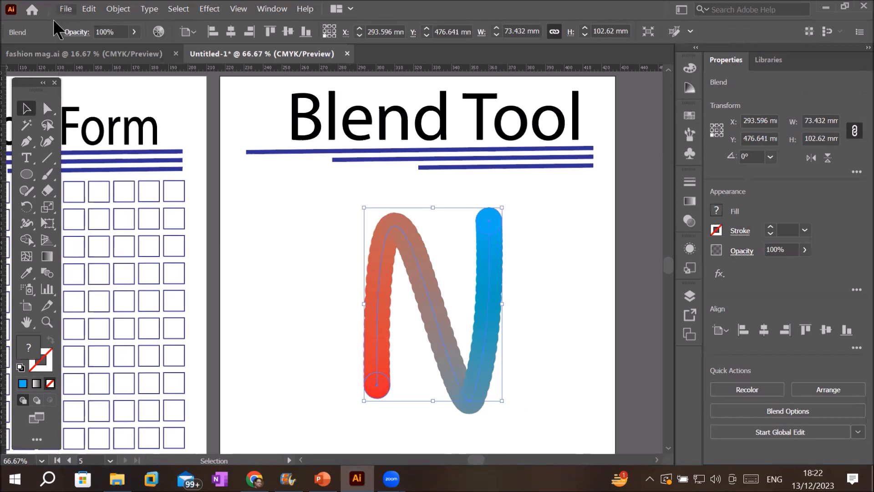
{"action": "left_click", "coordinate": [127, 11]}
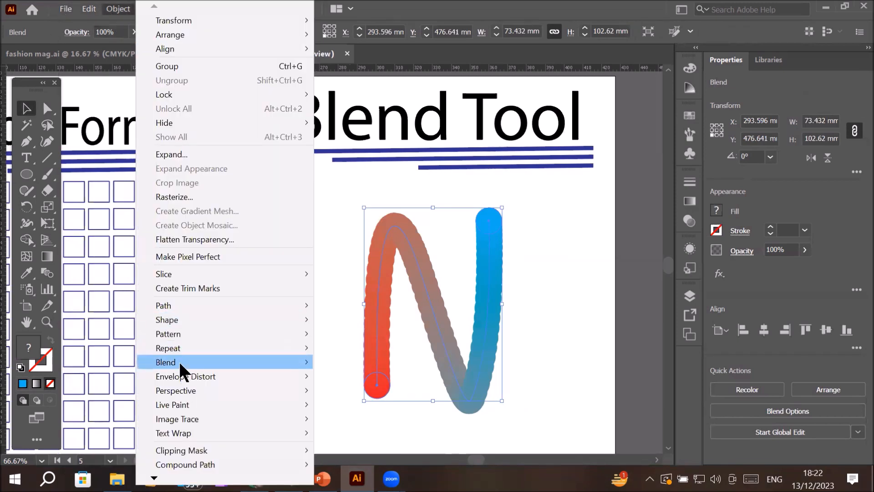
{"action": "mouse_move", "coordinate": [179, 359]}
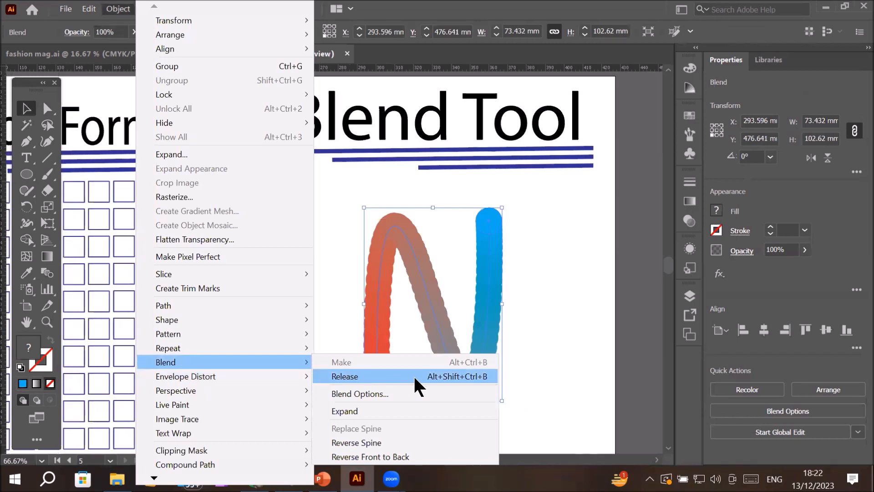
{"action": "left_click", "coordinate": [413, 375]}
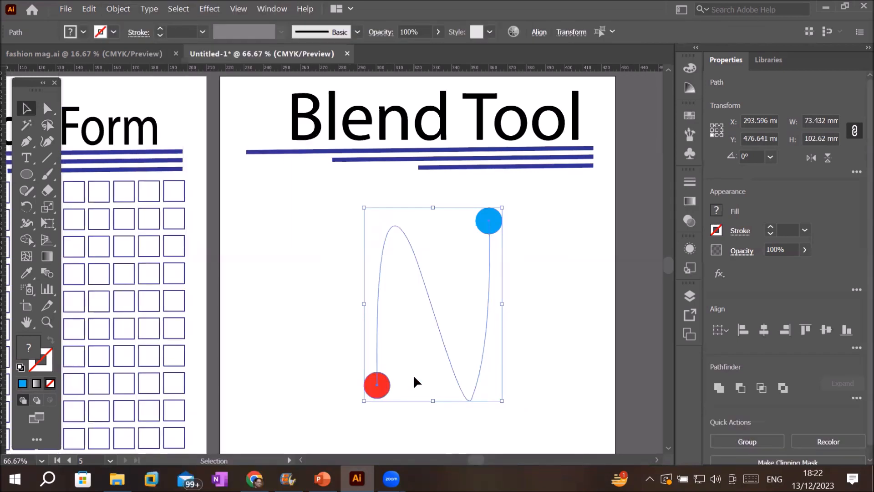
Move the released spine path about 40 mm right and reposition the red circle roughly level with the blue one, to its left.
{"action": "left_click", "coordinate": [551, 367]}
{"action": "left_click_drag", "start_coordinate": [413, 293], "coordinate": [501, 348]}
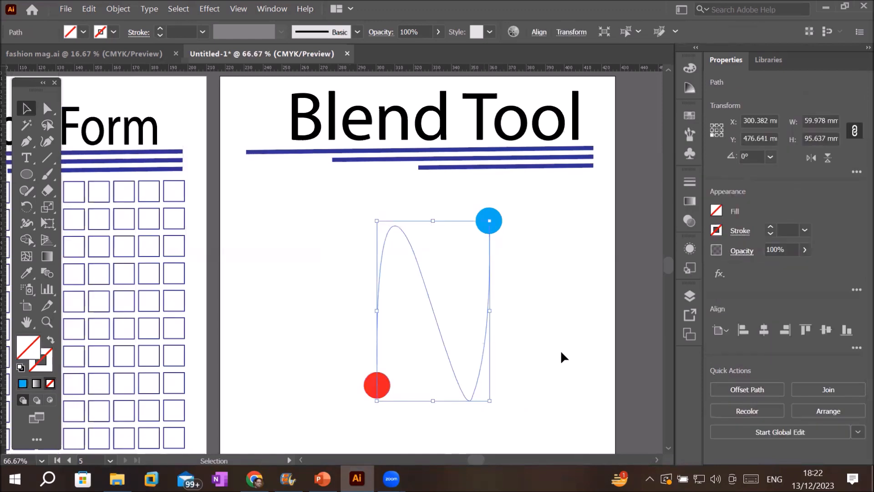
{"action": "left_click_drag", "start_coordinate": [482, 348], "coordinate": [559, 348]}
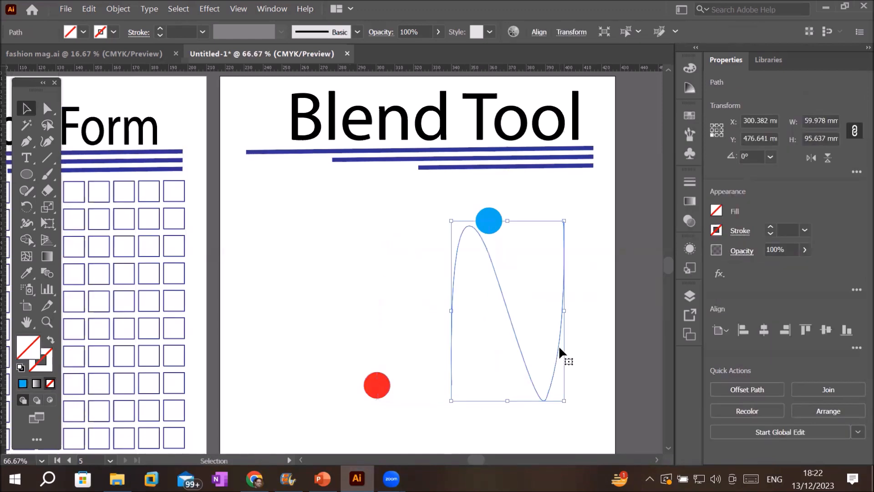
{"action": "left_click", "coordinate": [550, 346]}
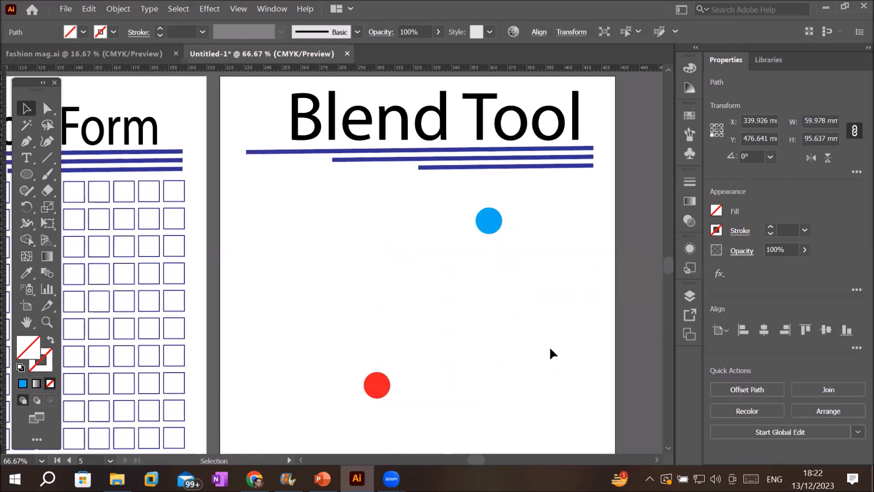
{"action": "left_click_drag", "start_coordinate": [375, 383], "coordinate": [548, 271]}
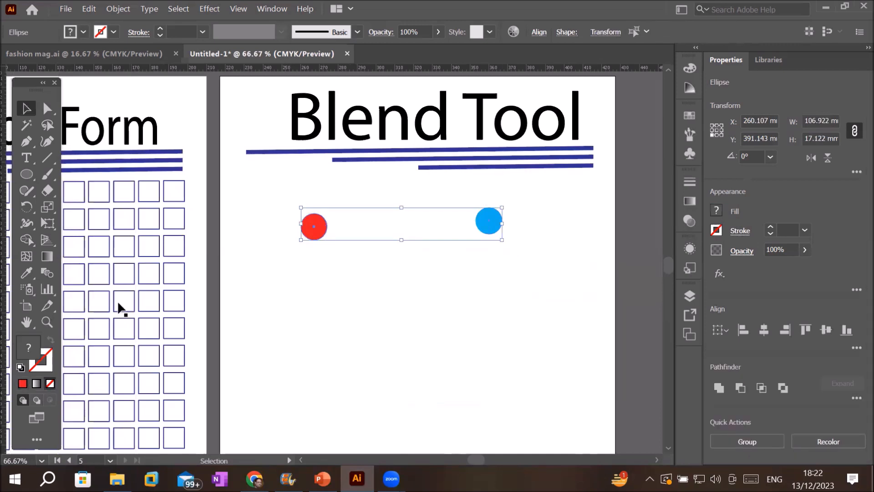
Blend the red and blue circles with the spacing set to Specified Steps.
{"action": "left_click", "coordinate": [48, 273]}
{"action": "double_click", "coordinate": [48, 274]}
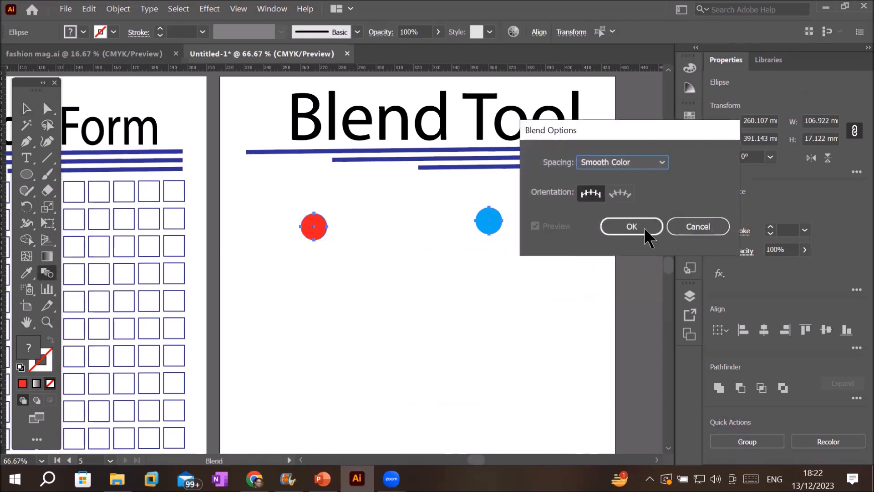
{"action": "left_click", "coordinate": [662, 162]}
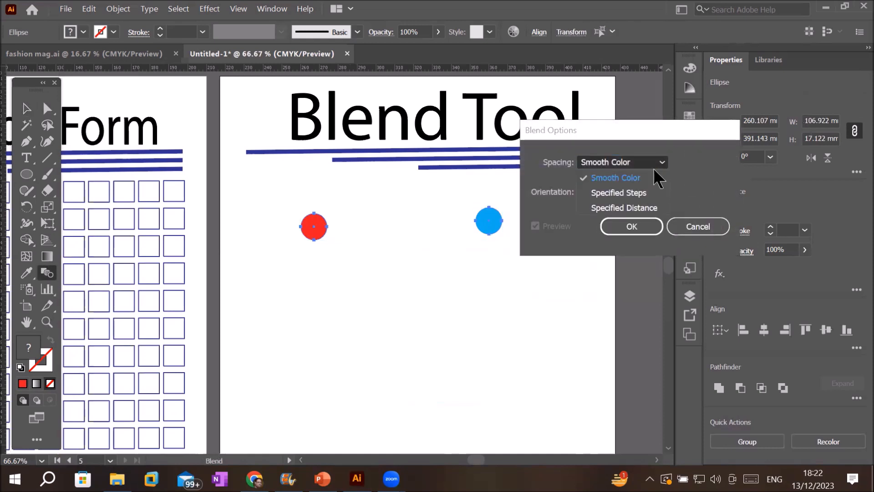
{"action": "left_click", "coordinate": [630, 192]}
{"action": "left_click", "coordinate": [645, 233]}
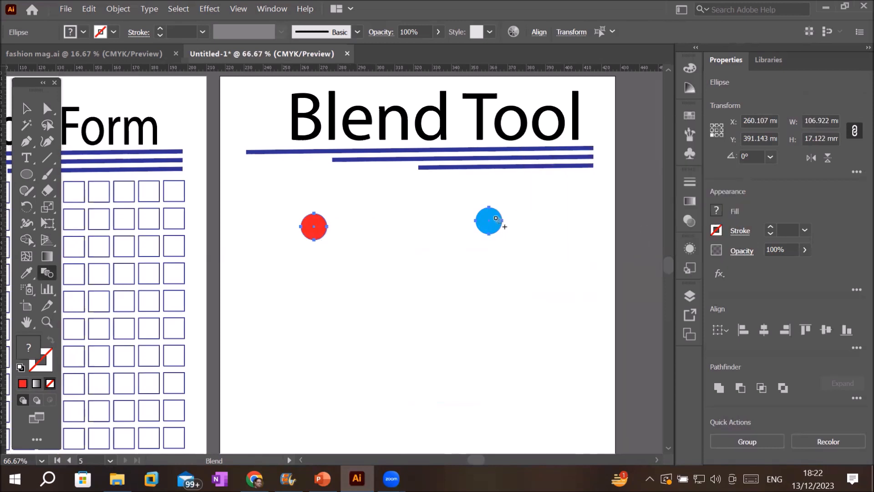
{"action": "left_click", "coordinate": [500, 217]}
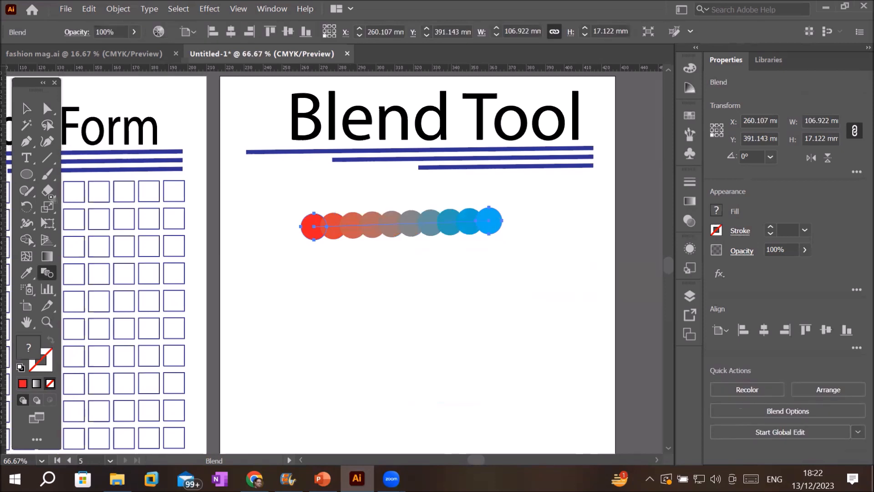
Draw an ellipse about 127 by 121 mm below the red-to-blue blend and give it the default white fill and black stroke.
{"action": "left_click", "coordinate": [28, 174]}
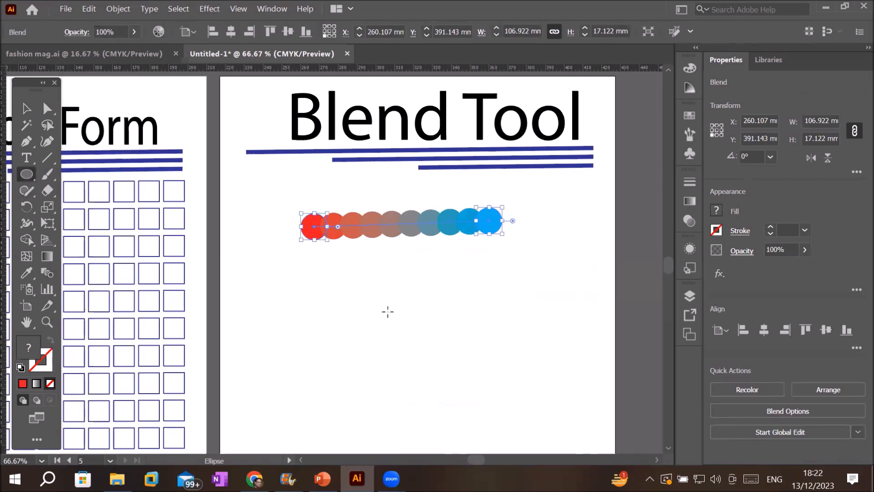
{"action": "scroll", "coordinate": [386, 310], "scroll_direction": "down", "scroll_amount": 2}
{"action": "left_click_drag", "start_coordinate": [362, 302], "coordinate": [480, 414]}
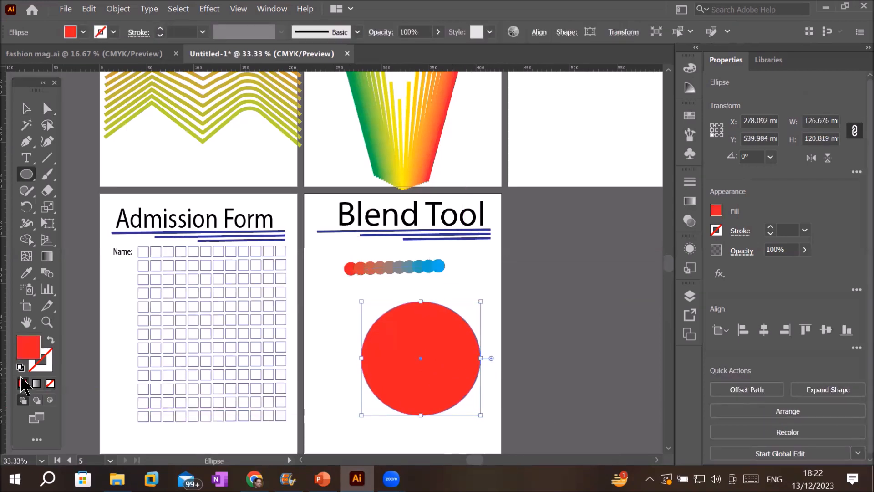
{"action": "left_click", "coordinate": [20, 367]}
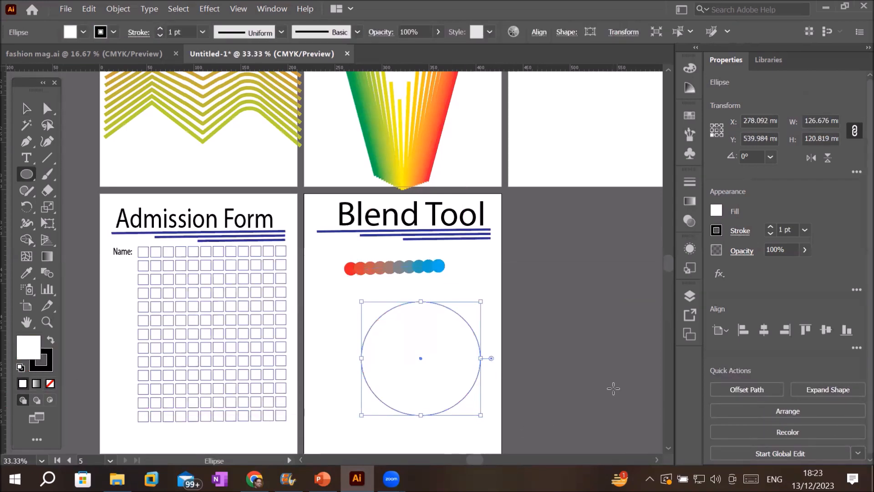
{"action": "scroll", "coordinate": [601, 380], "scroll_direction": "down", "scroll_amount": 2}
{"action": "scroll", "coordinate": [604, 428], "scroll_direction": "up", "scroll_amount": 2}
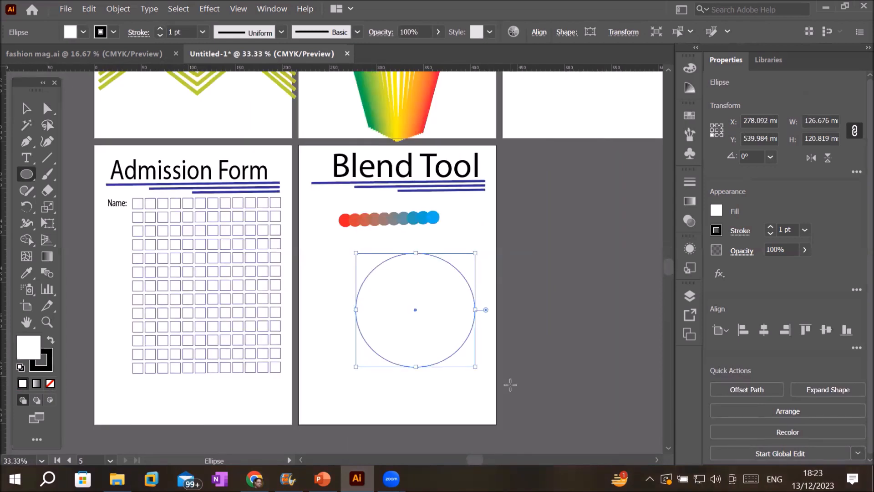
Replace the spine of the red-to-blue blend with the large ellipse.
{"action": "left_click", "coordinate": [26, 108]}
{"action": "left_click_drag", "start_coordinate": [309, 205], "coordinate": [506, 391]}
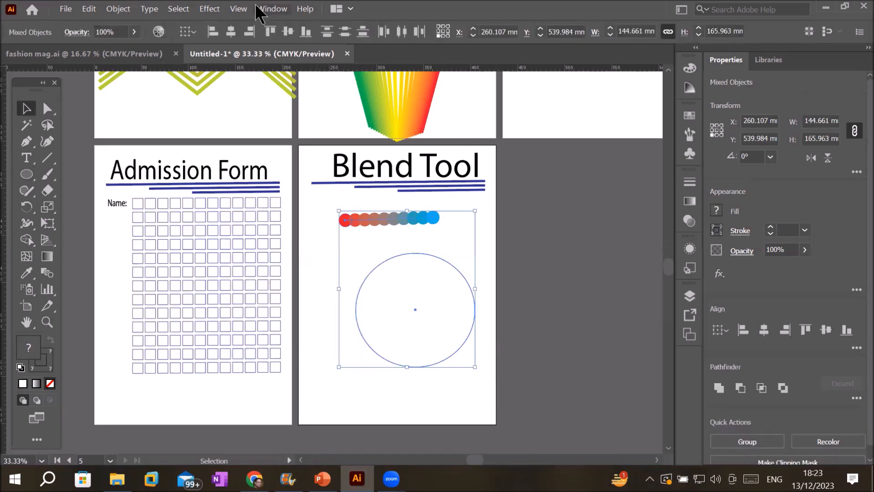
{"action": "left_click", "coordinate": [128, 10]}
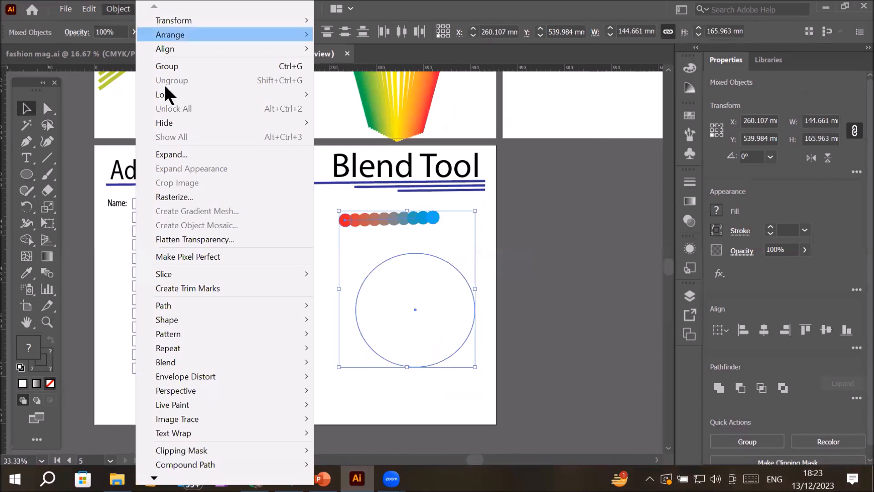
{"action": "mouse_move", "coordinate": [245, 363]}
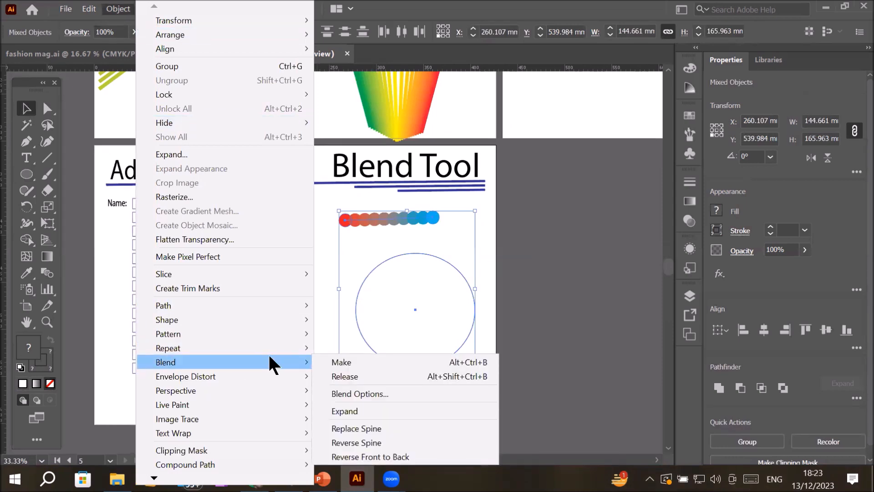
{"action": "left_click", "coordinate": [394, 428]}
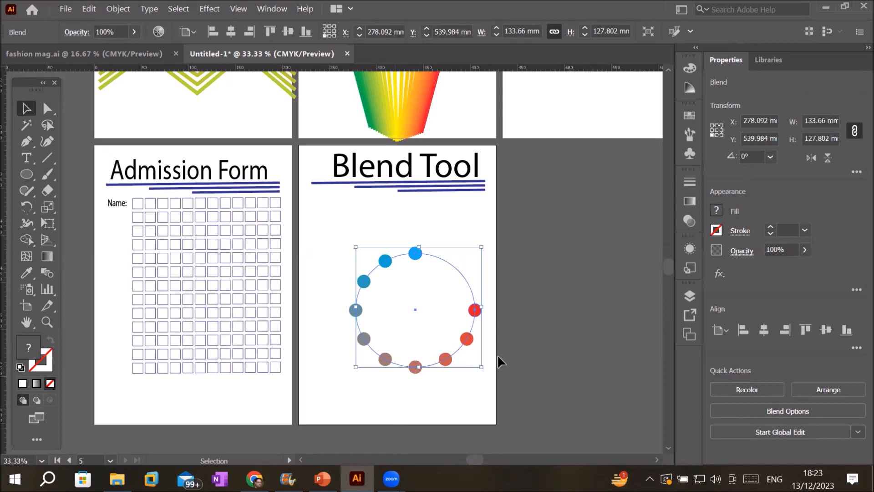
Set the circular blend's spacing to 19 specified steps.
{"action": "scroll", "coordinate": [495, 383], "scroll_direction": "up", "scroll_amount": 2}
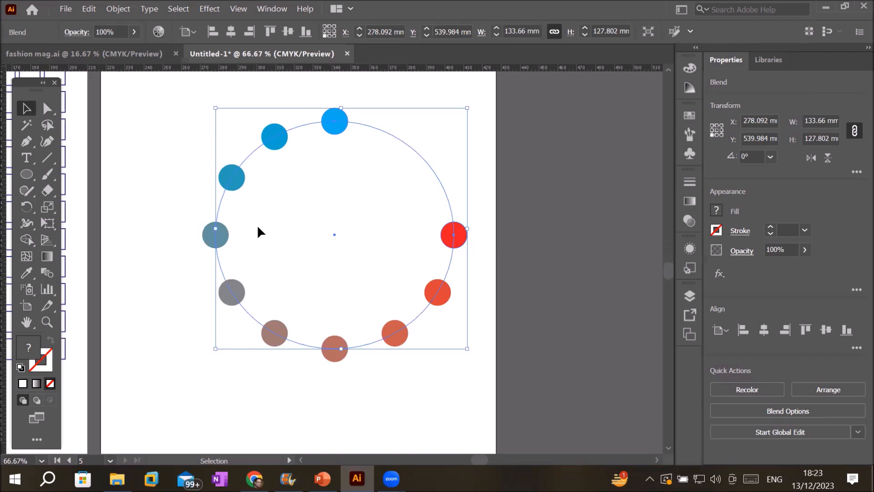
{"action": "left_click", "coordinate": [43, 274]}
{"action": "double_click", "coordinate": [44, 274]}
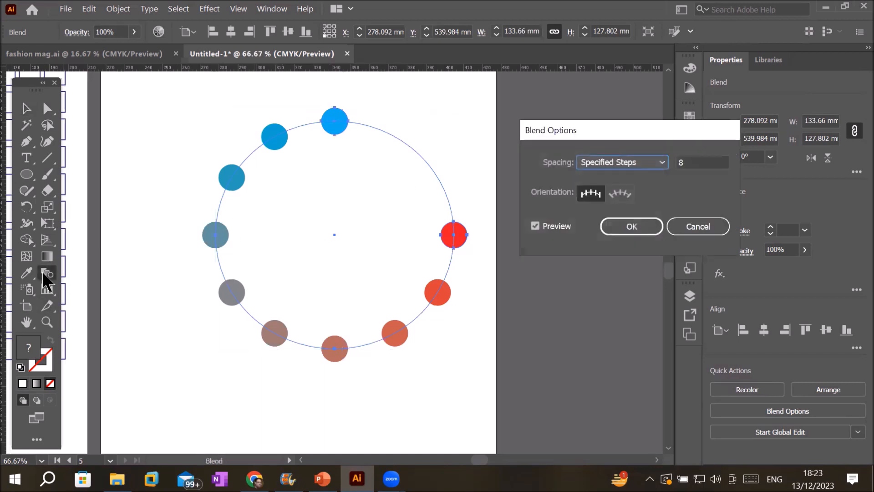
{"action": "left_click", "coordinate": [689, 163]}
{"action": "key", "text": "Up"}
{"action": "key", "text": "Up"}
{"action": "key", "text": "Up"}
{"action": "key", "text": "Up"}
{"action": "key", "text": "Up"}
{"action": "key", "text": "Up"}
{"action": "key", "text": "Up"}
{"action": "key", "text": "Up"}
{"action": "key", "text": "Up"}
{"action": "key", "text": "Up"}
{"action": "key", "text": "Up"}
{"action": "key", "text": "Up"}
{"action": "key", "text": "Up"}
{"action": "key", "text": "Up"}
{"action": "key", "text": "Up"}
{"action": "key", "text": "Up"}
{"action": "key", "text": "Up"}
{"action": "key", "text": "Up"}
{"action": "key", "text": "Up"}
{"action": "key", "text": "Up"}
{"action": "key", "text": "Up"}
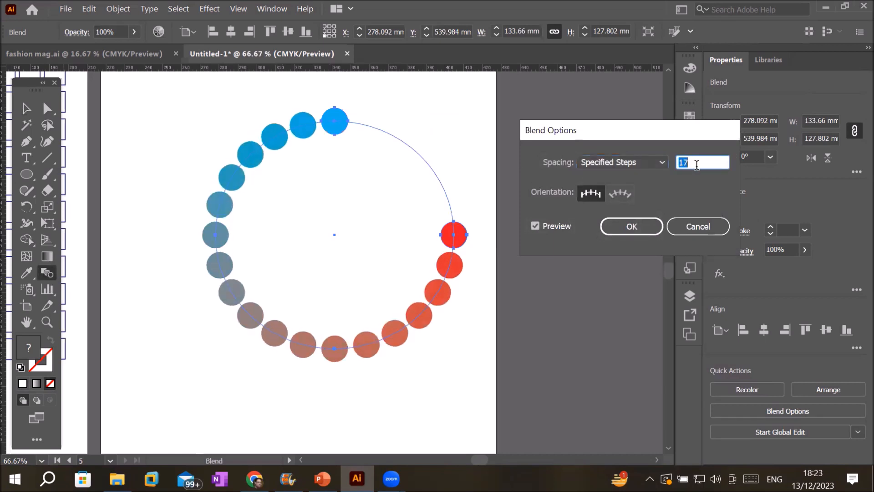
{"action": "key", "text": "Down"}
{"action": "key", "text": "Down"}
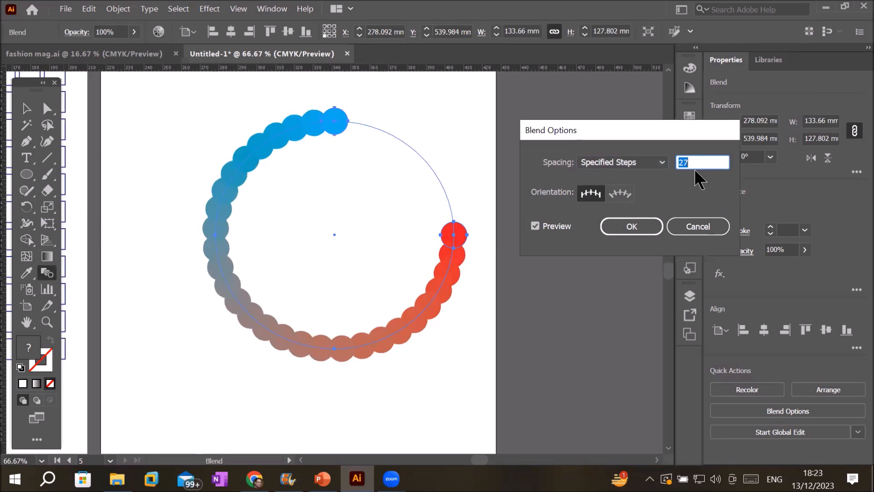
{"action": "type", "text": "20"}
{"action": "key", "text": "Up"}
{"action": "key", "text": "Up"}
{"action": "key", "text": "Up"}
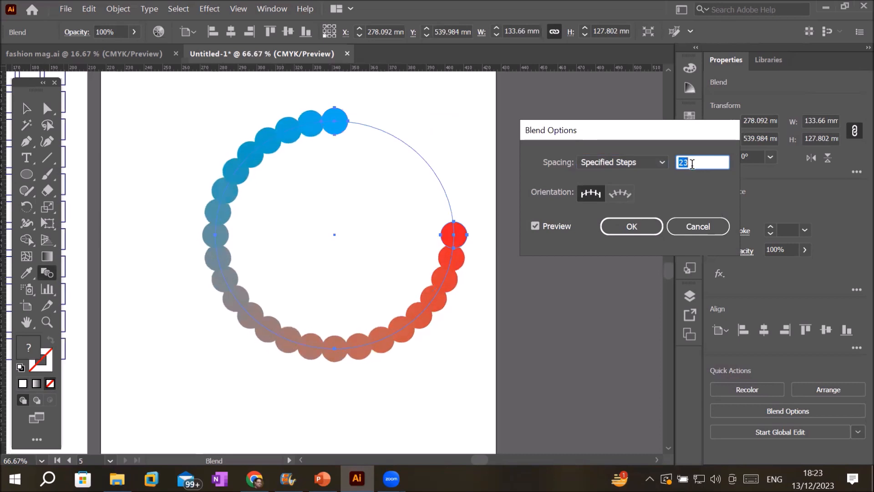
{"action": "key", "text": "Down"}
{"action": "key", "text": "Down"}
{"action": "key", "text": "Down"}
{"action": "key", "text": "Down"}
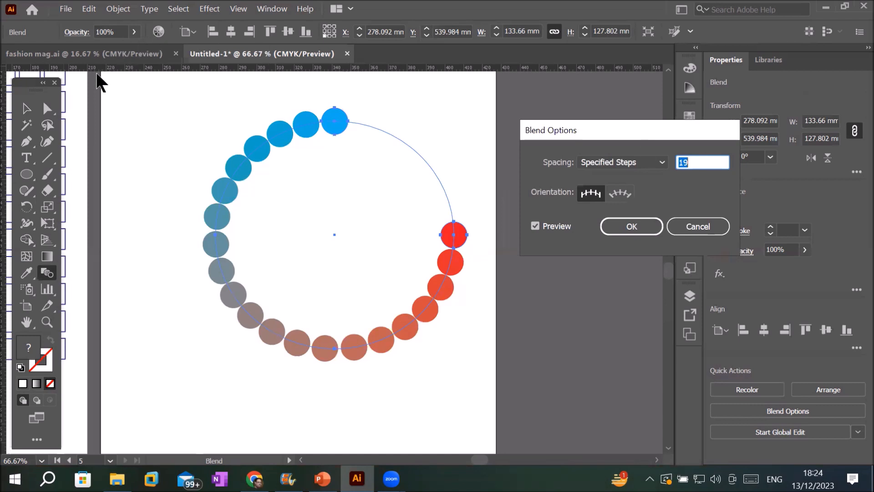
{"action": "type", "text": "20"}
{"action": "left_click", "coordinate": [650, 231]}
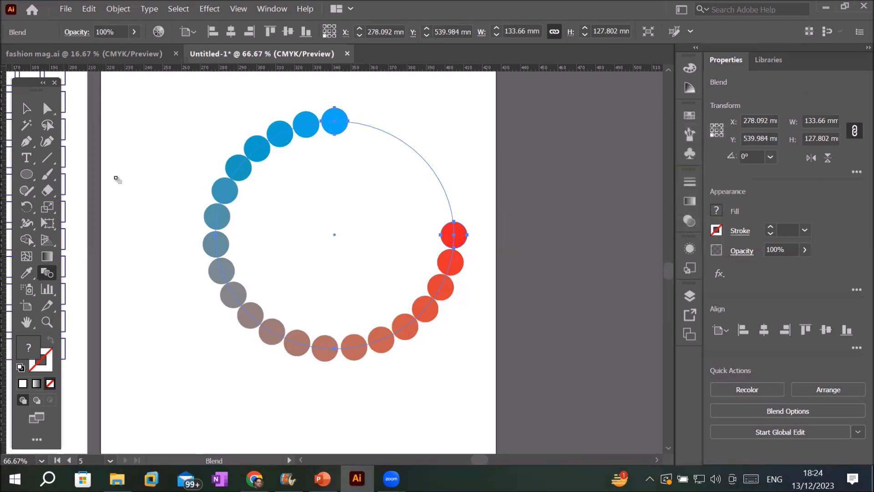
Try cutting the elliptical spine at the red circle's centre anchor with the Scissors tool, and undo the cut.
{"action": "left_click", "coordinate": [47, 110]}
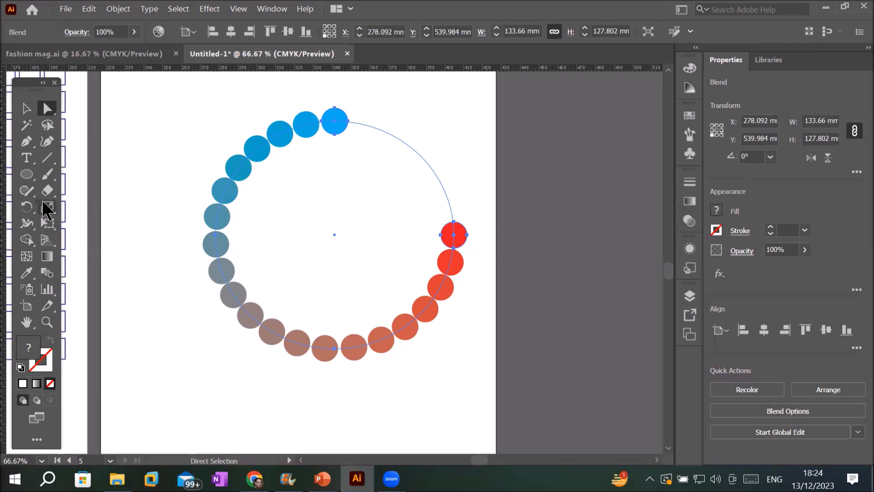
{"action": "left_click", "coordinate": [51, 192]}
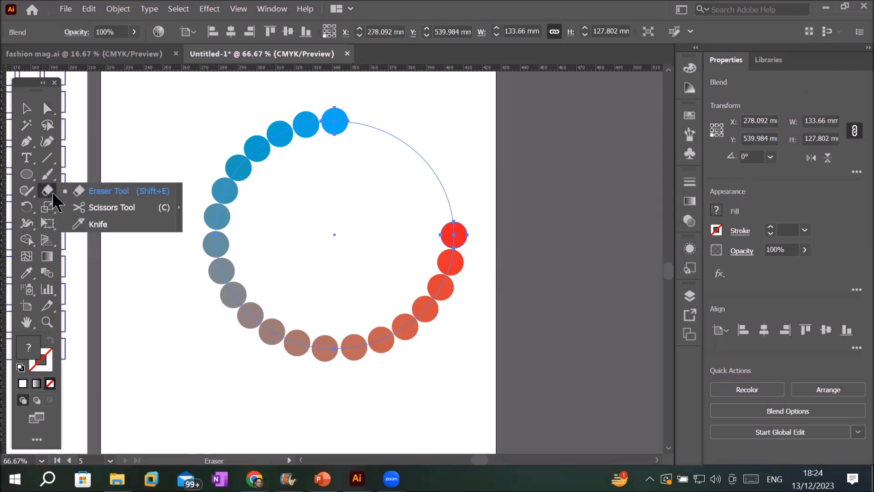
{"action": "left_click", "coordinate": [137, 207]}
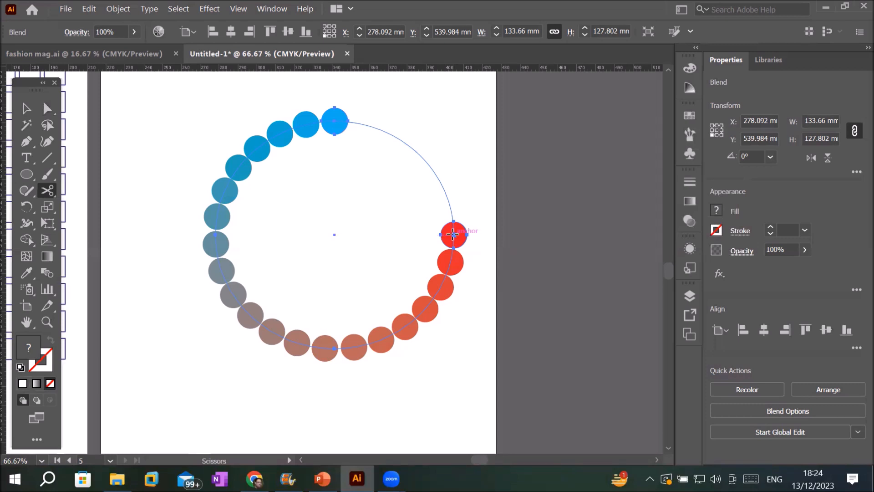
{"action": "left_click", "coordinate": [452, 234]}
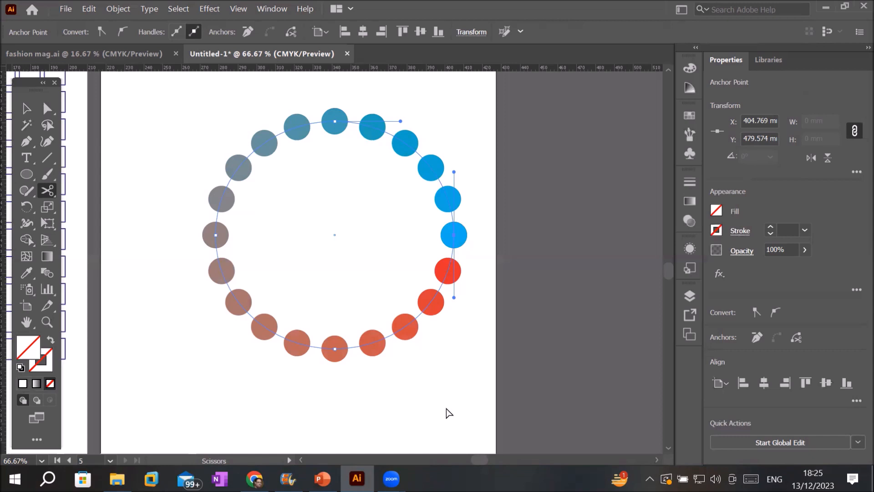
{"action": "key", "text": "ctrl+z"}
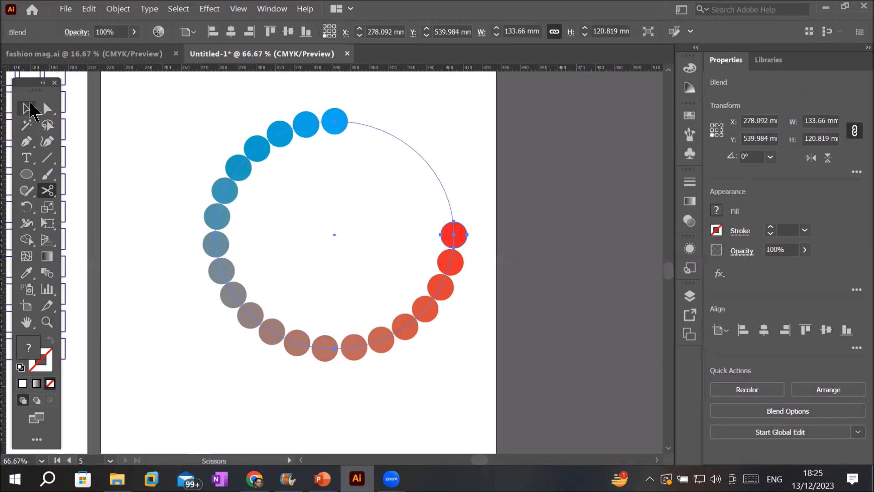
{"action": "left_click", "coordinate": [30, 109]}
{"action": "left_click", "coordinate": [263, 382]}
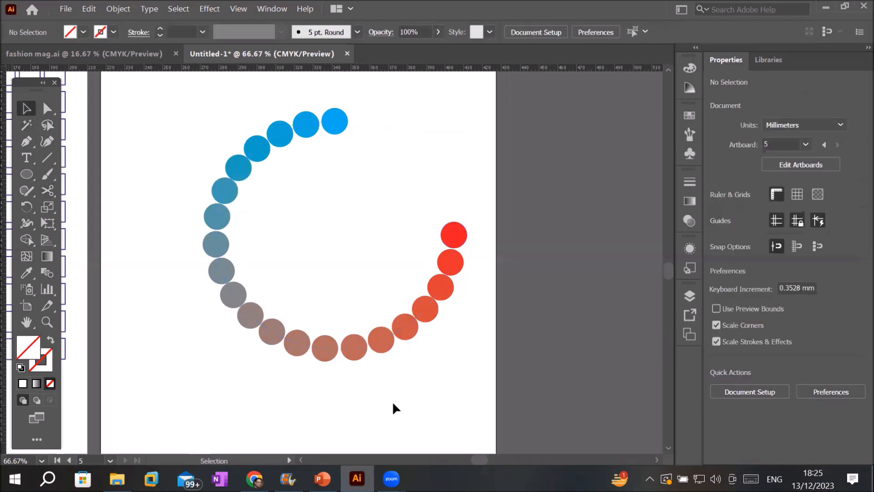
Select the circular blend and split its spine with the Scissors tool at the anchor in the red end circle's centre.
{"action": "left_click", "coordinate": [395, 137]}
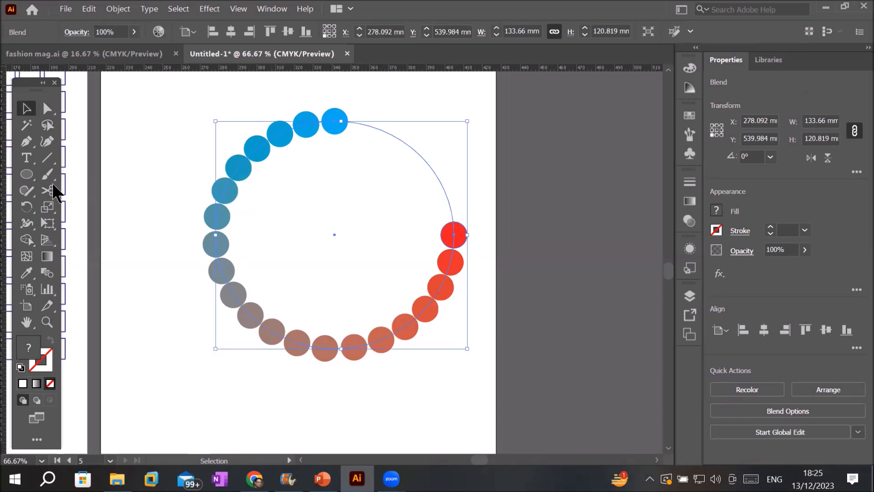
{"action": "left_click", "coordinate": [44, 192]}
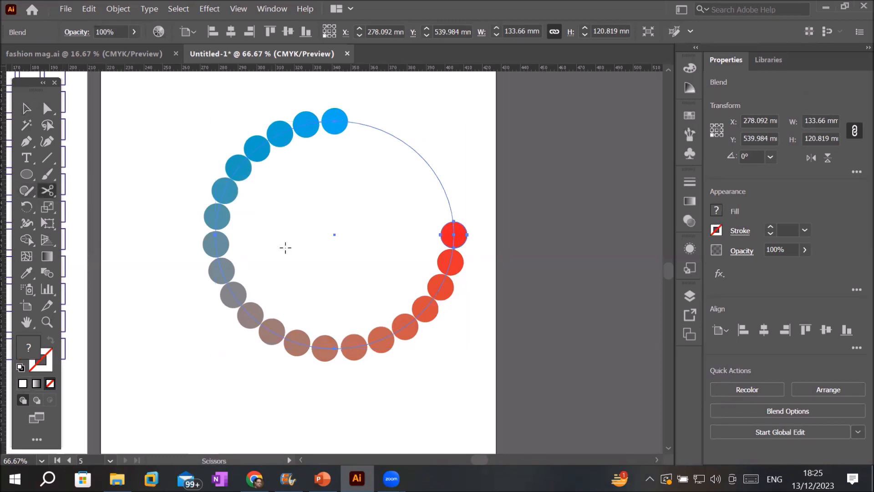
{"action": "scroll", "coordinate": [481, 277], "scroll_direction": "up", "scroll_amount": 2}
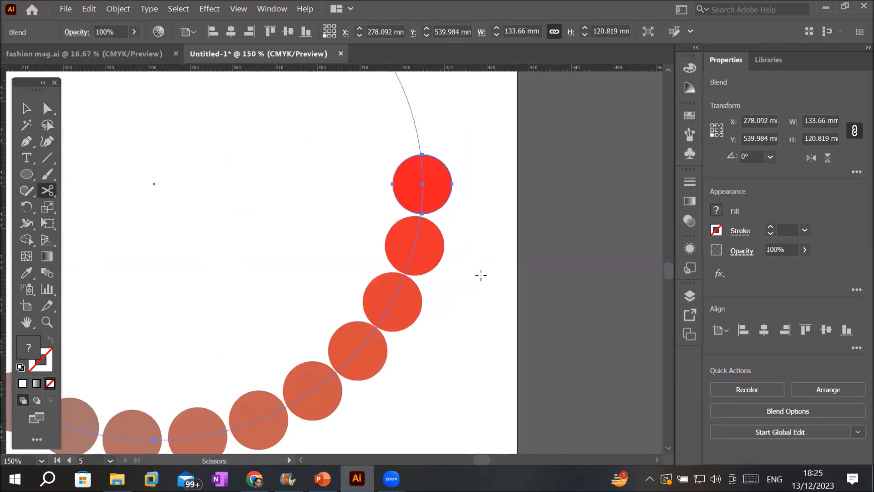
{"action": "scroll", "coordinate": [481, 275], "scroll_direction": "up", "scroll_amount": 1}
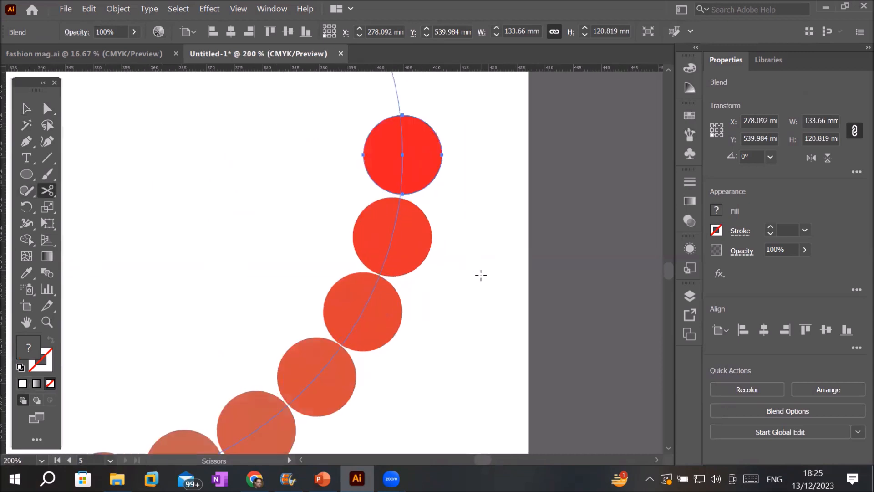
{"action": "left_click", "coordinate": [402, 154]}
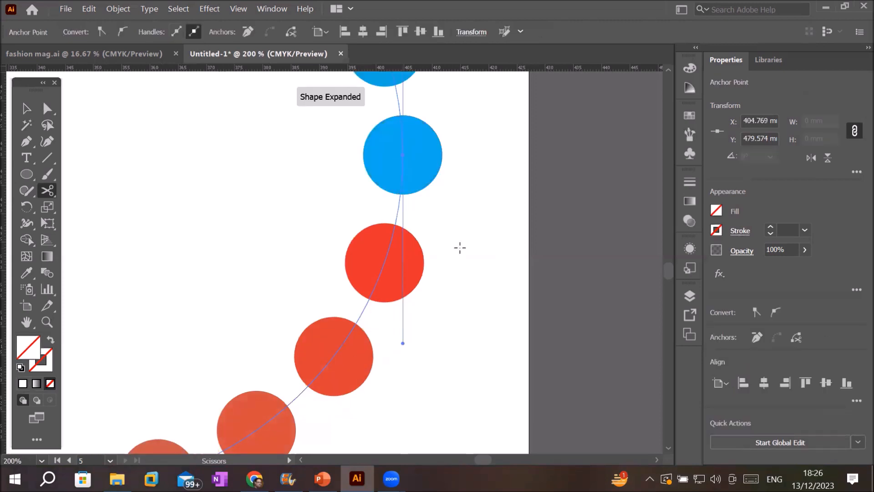
Increase the closed ring blend's spacing to 69 specified steps.
{"action": "scroll", "coordinate": [459, 247], "scroll_direction": "down", "scroll_amount": 4}
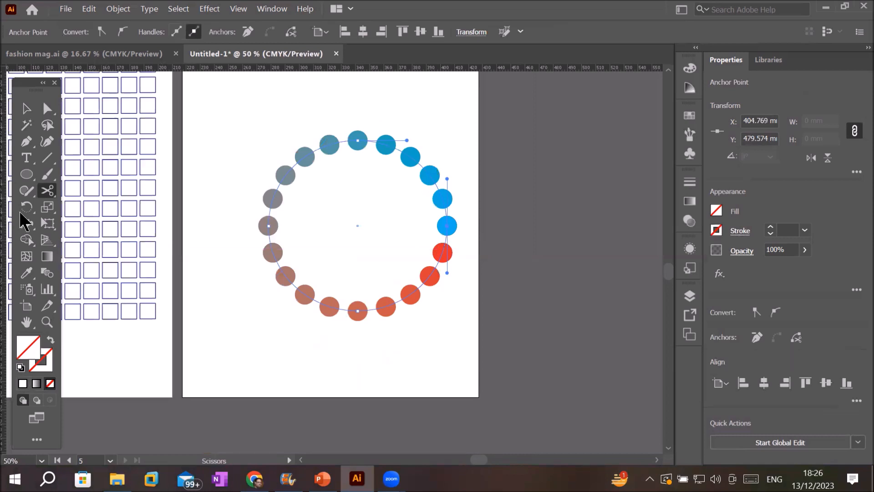
{"action": "left_click", "coordinate": [46, 275]}
{"action": "double_click", "coordinate": [46, 274]}
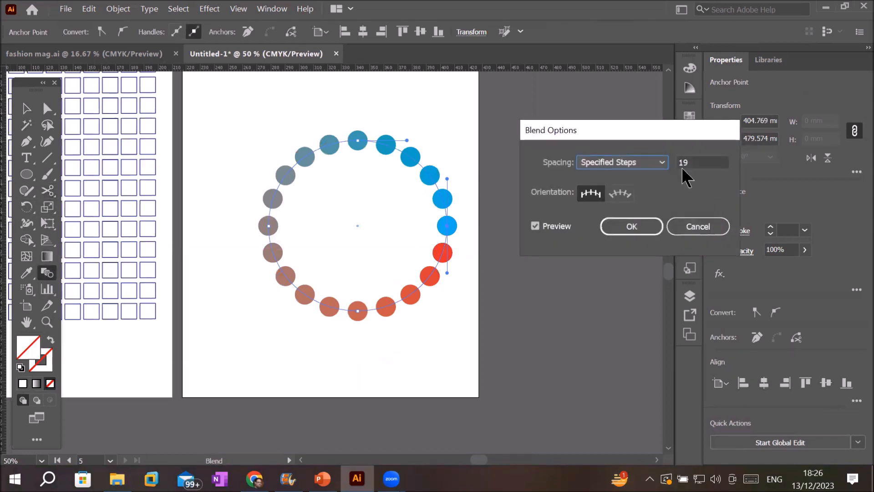
{"action": "left_click", "coordinate": [722, 163]}
{"action": "key", "text": "Up"}
{"action": "key", "text": "Up"}
{"action": "key", "text": "Up"}
{"action": "key", "text": "Up"}
{"action": "key", "text": "Up"}
{"action": "key", "text": "Up"}
{"action": "key", "text": "Up"}
{"action": "key", "text": "Up"}
{"action": "key", "text": "Up"}
{"action": "key", "text": "Up"}
{"action": "key", "text": "Up"}
{"action": "key", "text": "Up"}
{"action": "key", "text": "Up"}
{"action": "key", "text": "Up"}
{"action": "key", "text": "Up"}
{"action": "key", "text": "Up"}
{"action": "key", "text": "Up"}
{"action": "key", "text": "Up"}
{"action": "key", "text": "Up"}
{"action": "key", "text": "Up"}
{"action": "key", "text": "Up"}
{"action": "key", "text": "Up"}
{"action": "key", "text": "Up"}
{"action": "key", "text": "Up"}
{"action": "key", "text": "Up"}
{"action": "key", "text": "Up"}
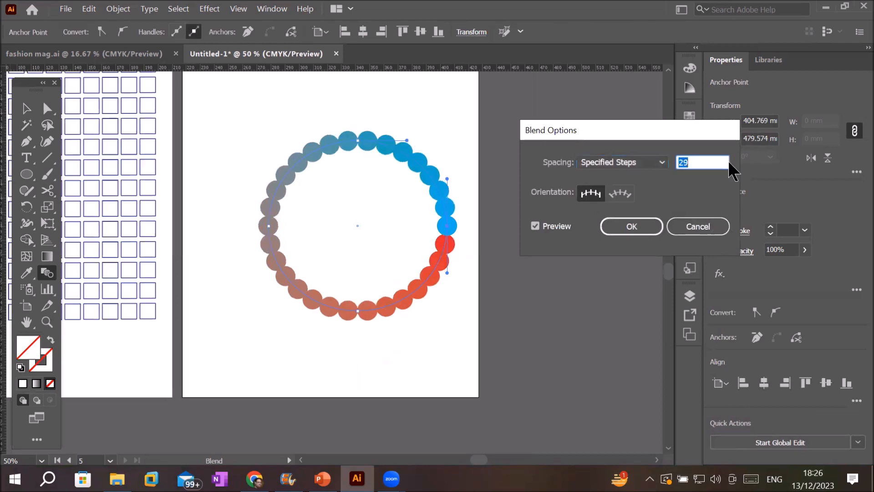
{"action": "key", "text": "Up"}
{"action": "key", "text": "Up"}
{"action": "key", "text": "Up"}
{"action": "key", "text": "Up"}
{"action": "key", "text": "Up"}
{"action": "key", "text": "Up"}
{"action": "key", "text": "Up"}
{"action": "key", "text": "Up"}
{"action": "key", "text": "Up"}
{"action": "key", "text": "Up"}
{"action": "key", "text": "Up"}
{"action": "key", "text": "Up"}
{"action": "key", "text": "Up"}
{"action": "key", "text": "Up"}
{"action": "key", "text": "Up"}
{"action": "key", "text": "Up"}
{"action": "key", "text": "Up"}
{"action": "key", "text": "Up"}
{"action": "key", "text": "Up"}
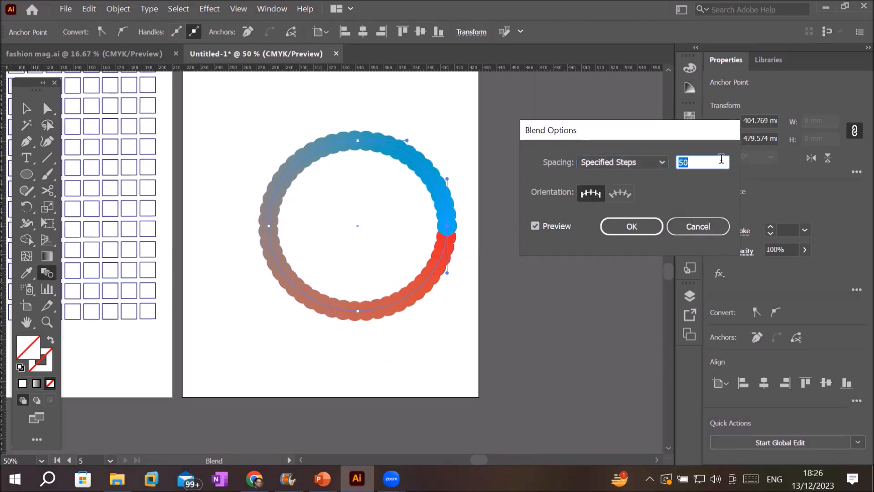
{"action": "key", "text": "Up"}
{"action": "key", "text": "Up"}
{"action": "key", "text": "Up"}
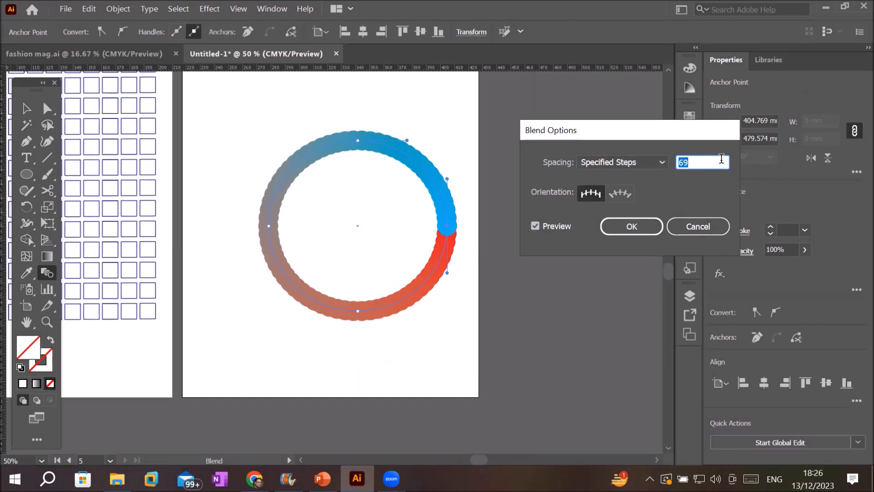
{"action": "left_click", "coordinate": [637, 229]}
{"action": "scroll", "coordinate": [444, 386], "scroll_direction": "down", "scroll_amount": 3}
{"action": "scroll", "coordinate": [444, 387], "scroll_direction": "up", "scroll_amount": 2}
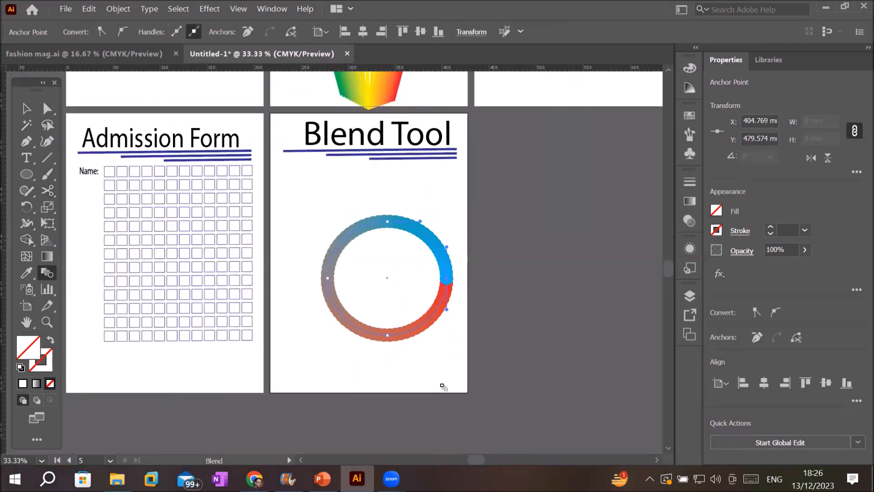
Move the ring blend onto the neighbouring Blend Tool artboard, directly below the blue cloud shape.
{"action": "left_click", "coordinate": [26, 108]}
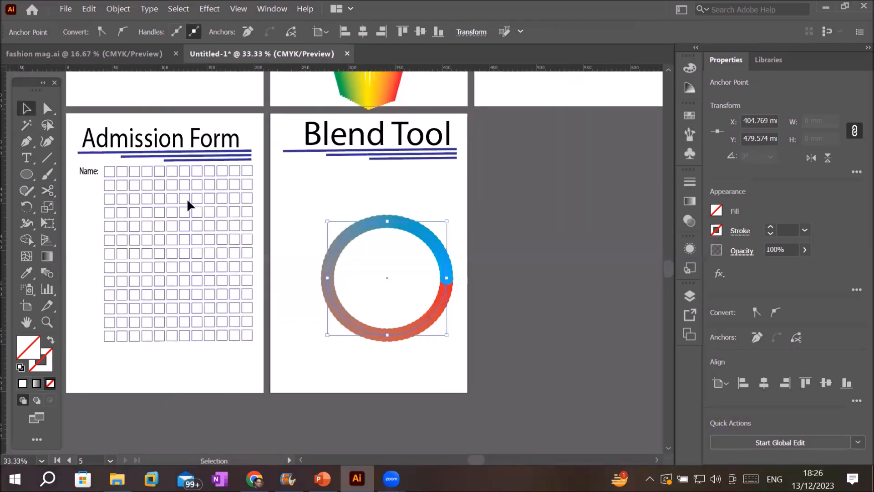
{"action": "scroll", "coordinate": [437, 303], "scroll_direction": "down", "scroll_amount": 1}
{"action": "scroll", "coordinate": [437, 302], "scroll_direction": "down", "scroll_amount": 1}
{"action": "left_click_drag", "start_coordinate": [439, 306], "coordinate": [527, 181]}
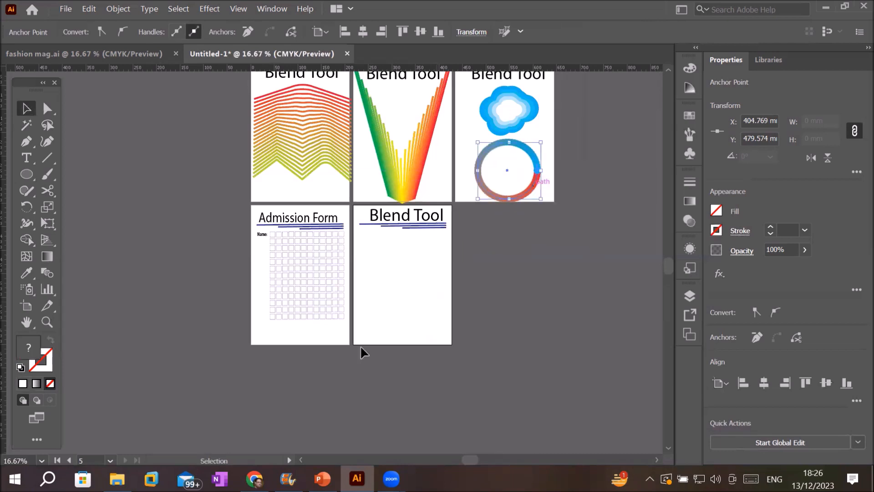
{"action": "scroll", "coordinate": [371, 353], "scroll_direction": "up", "scroll_amount": 1}
{"action": "scroll", "coordinate": [373, 348], "scroll_direction": "up", "scroll_amount": 1}
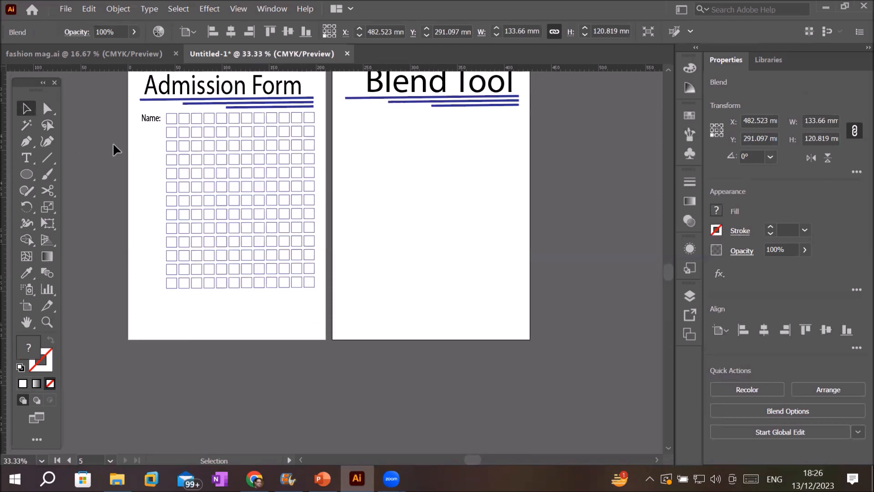
Draw a near-vertical line about 29 mm long below the Blend Tool heading and give it an 8 pt stroke.
{"action": "left_click", "coordinate": [46, 158]}
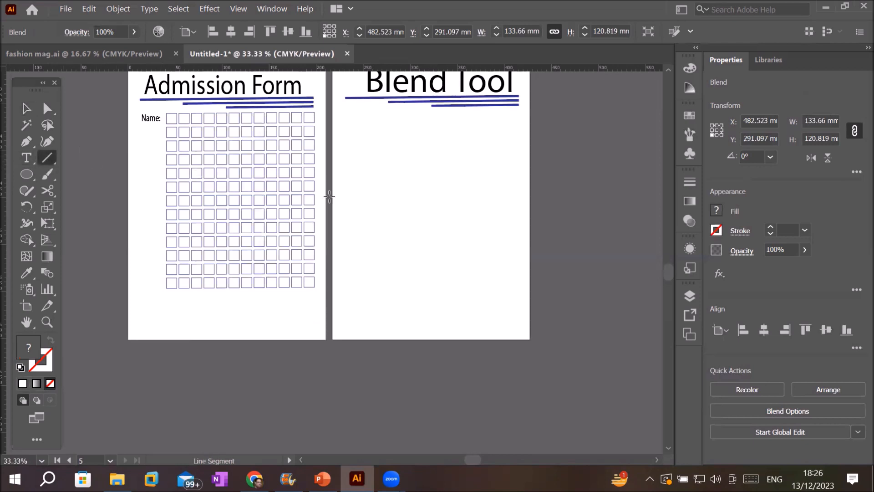
{"action": "left_click_drag", "start_coordinate": [348, 154], "coordinate": [347, 181]}
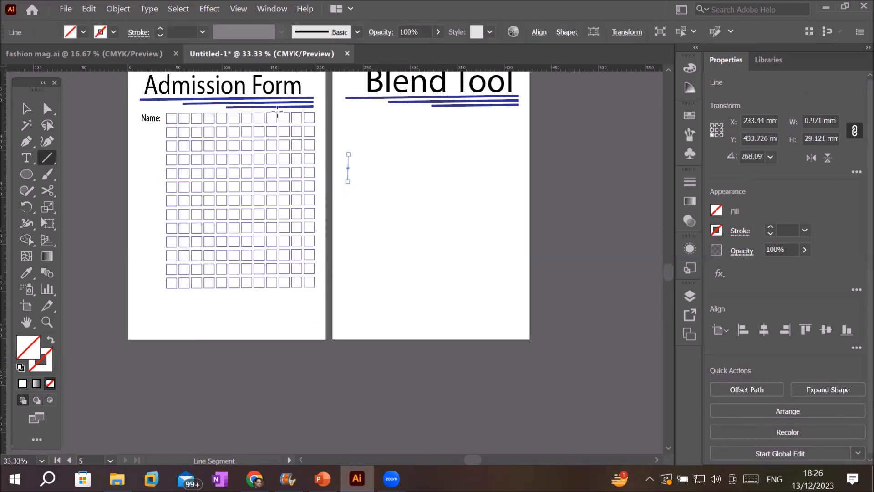
{"action": "left_click", "coordinate": [159, 28]}
{"action": "left_click", "coordinate": [159, 29]}
{"action": "left_click", "coordinate": [159, 28]}
{"action": "left_click", "coordinate": [158, 29]}
{"action": "left_click", "coordinate": [158, 29]}
{"action": "left_click", "coordinate": [158, 28]}
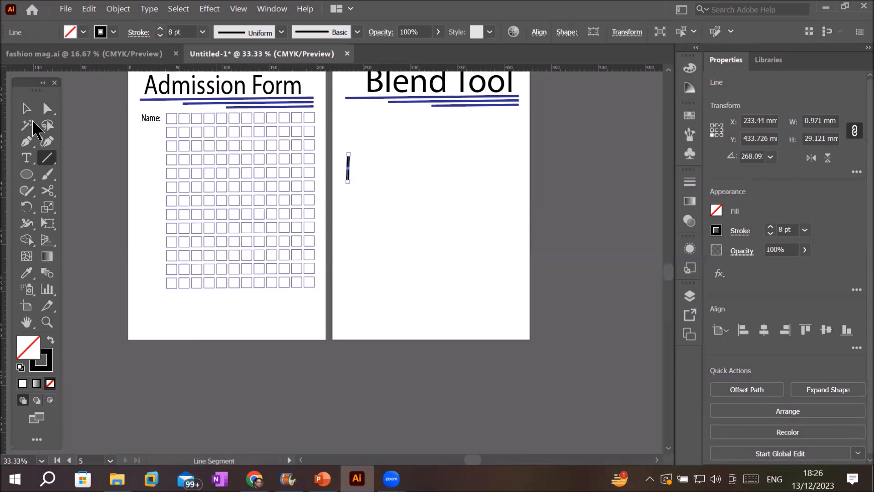
Lengthen the line downward to about 190 mm and place a duplicate near the artboard's right edge.
{"action": "left_click", "coordinate": [27, 108]}
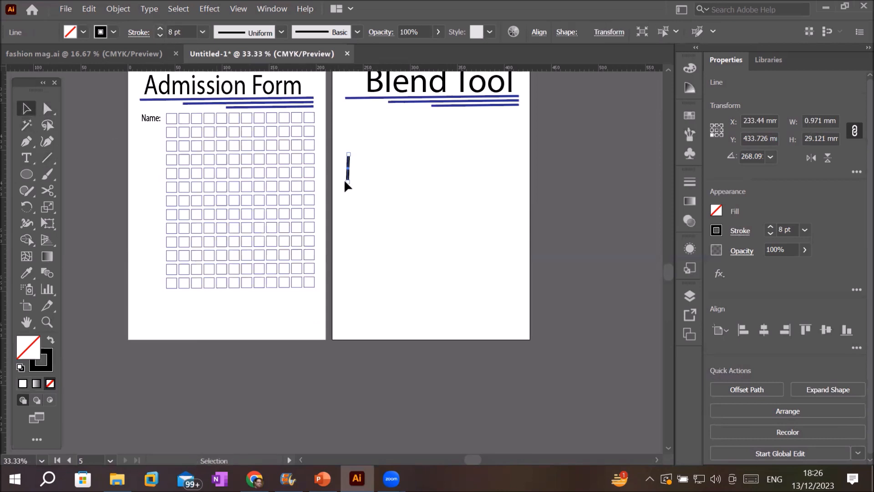
{"action": "left_click_drag", "start_coordinate": [349, 182], "coordinate": [349, 331]}
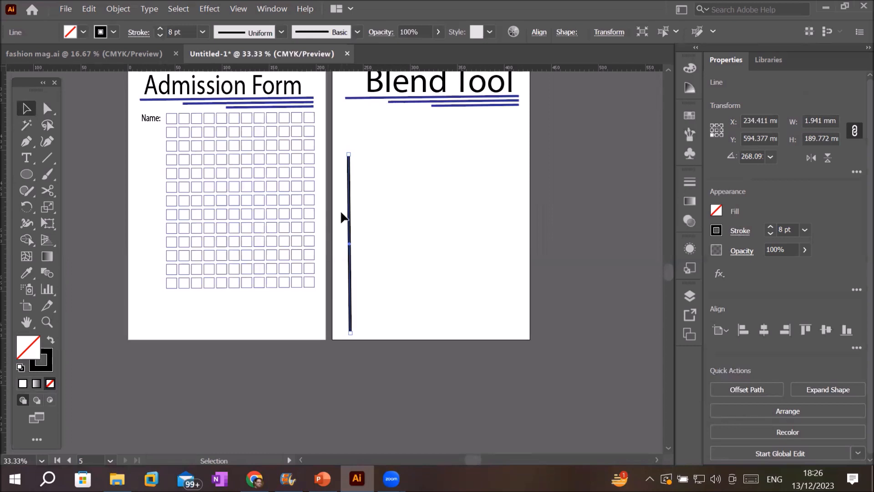
{"action": "left_click_drag", "start_coordinate": [347, 216], "coordinate": [520, 223]}
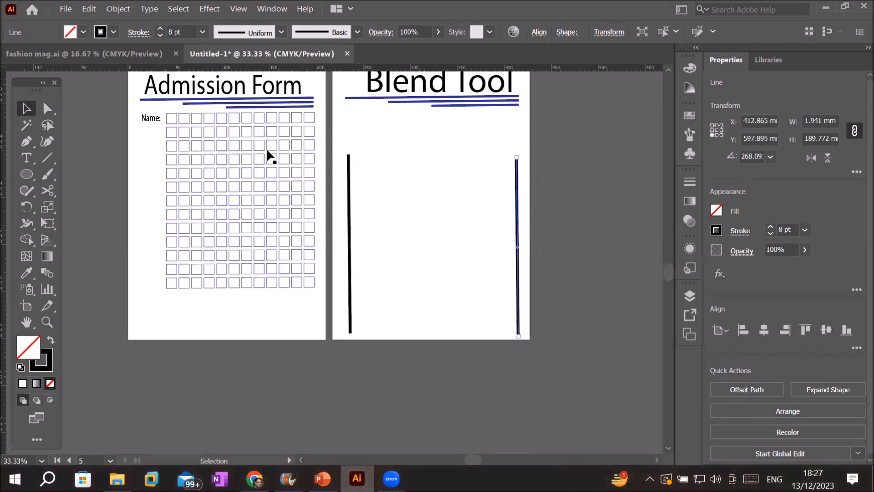
Set the duplicate line's stroke to 22 pt and colour it red.
{"action": "left_click", "coordinate": [160, 29]}
{"action": "left_click", "coordinate": [160, 29]}
{"action": "left_click", "coordinate": [159, 29]}
{"action": "left_click", "coordinate": [160, 29]}
{"action": "left_click", "coordinate": [160, 29]}
{"action": "left_click", "coordinate": [159, 29]}
{"action": "left_click", "coordinate": [160, 29]}
{"action": "left_click", "coordinate": [160, 29]}
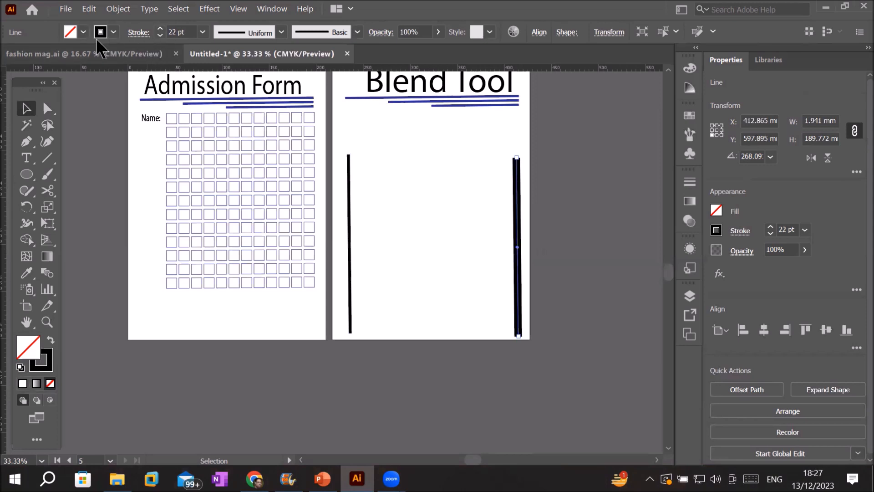
{"action": "left_click", "coordinate": [112, 36]}
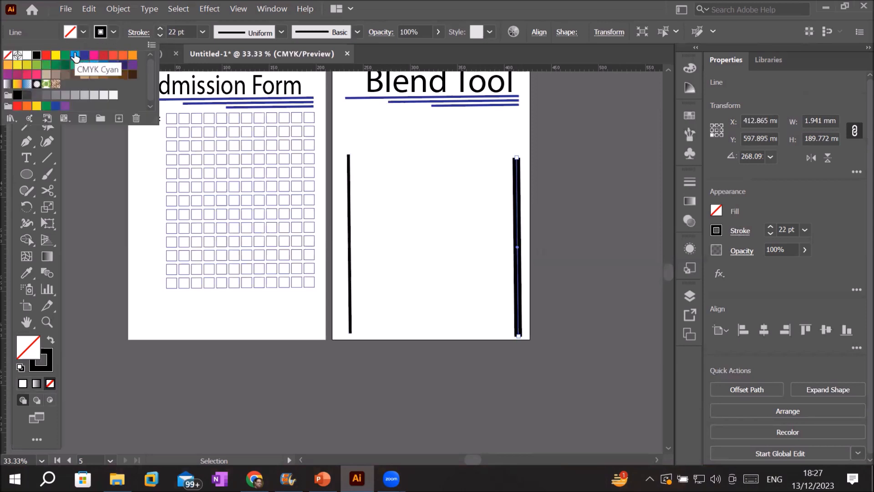
{"action": "left_click", "coordinate": [46, 55]}
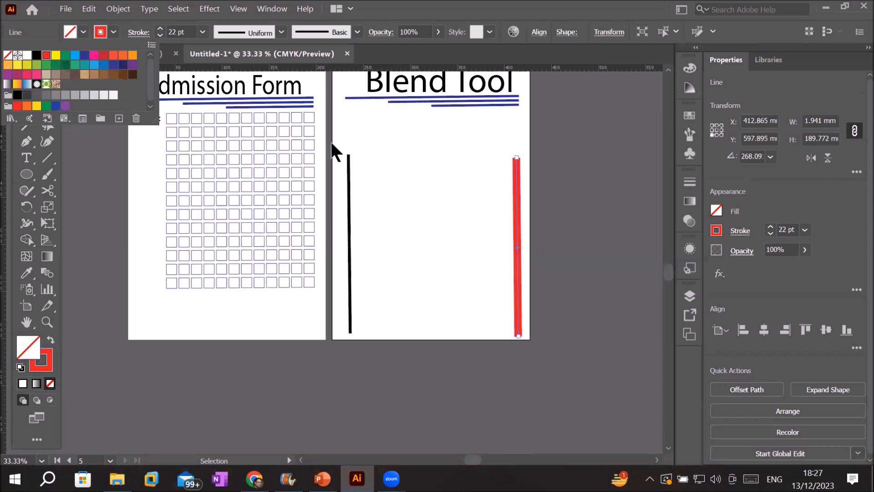
{"action": "left_click", "coordinate": [534, 313]}
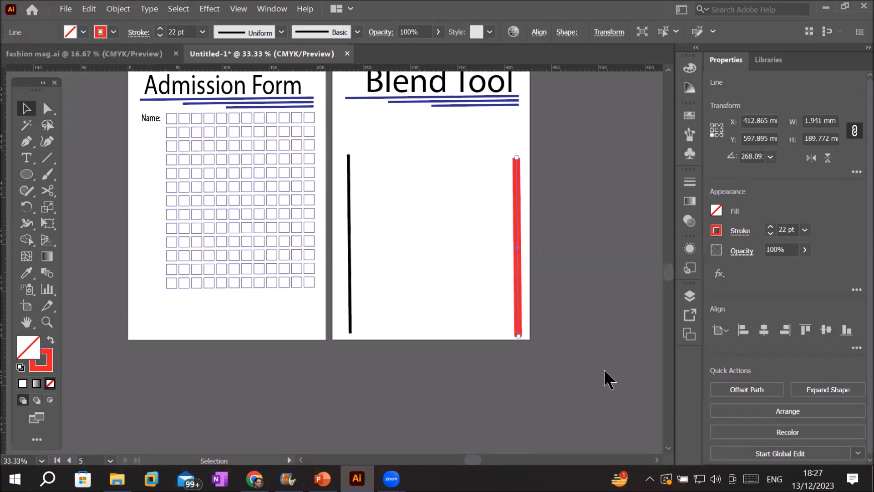
Select the black and red lines together and make a blend between them.
{"action": "left_click_drag", "start_coordinate": [336, 147], "coordinate": [603, 361]}
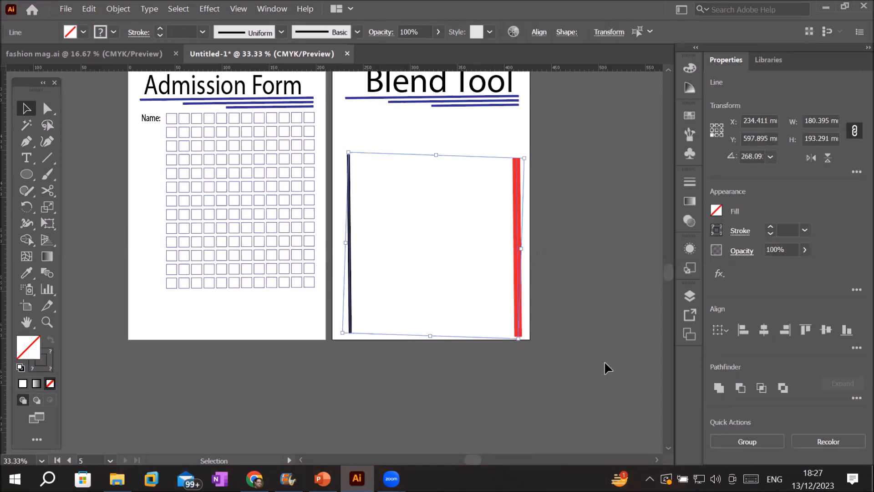
{"action": "left_click", "coordinate": [117, 8]}
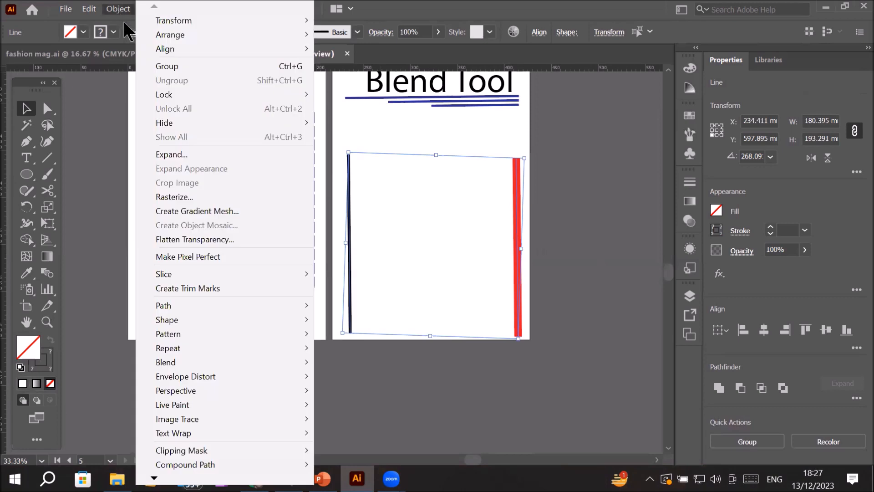
{"action": "mouse_move", "coordinate": [212, 362]}
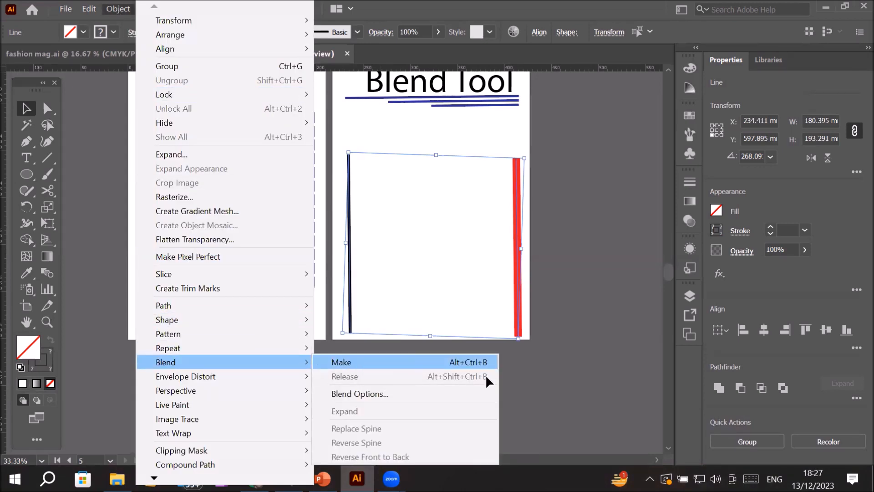
{"action": "left_click", "coordinate": [469, 368]}
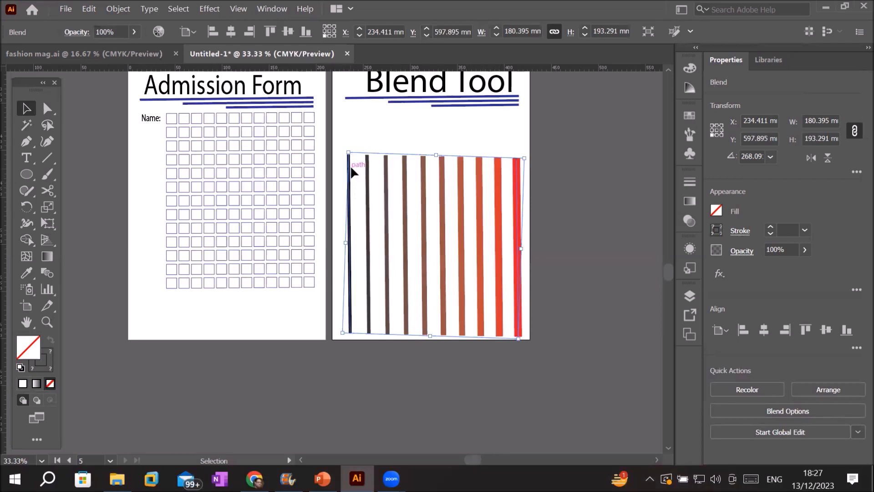
Squash the line blend into a strip about 186 by 33 mm across the lower part of the artboard.
{"action": "left_click_drag", "start_coordinate": [448, 197], "coordinate": [447, 163]}
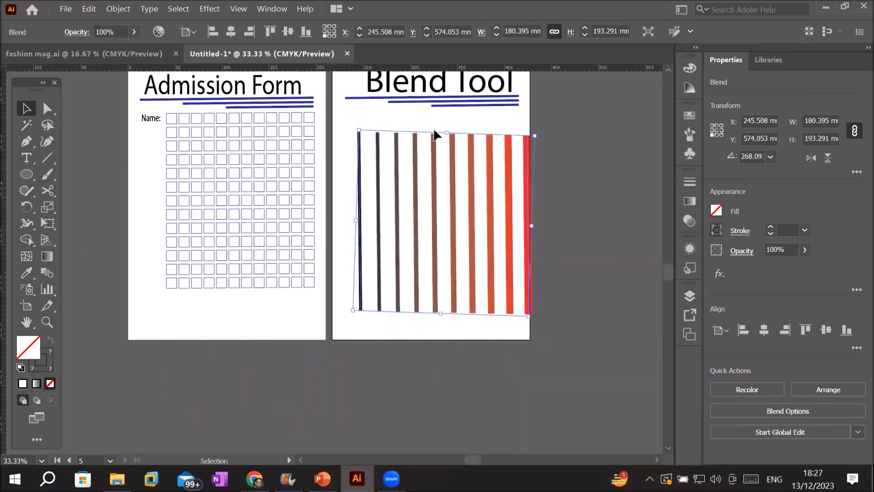
{"action": "left_click_drag", "start_coordinate": [444, 133], "coordinate": [535, 326]}
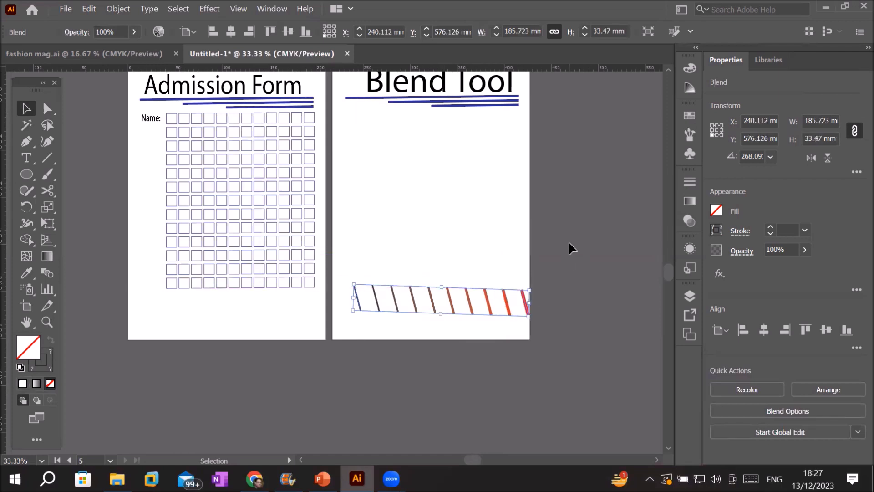
{"action": "left_click", "coordinate": [469, 328]}
{"action": "scroll", "coordinate": [479, 339], "scroll_direction": "up", "scroll_amount": 1}
{"action": "scroll", "coordinate": [477, 338], "scroll_direction": "down", "scroll_amount": 1}
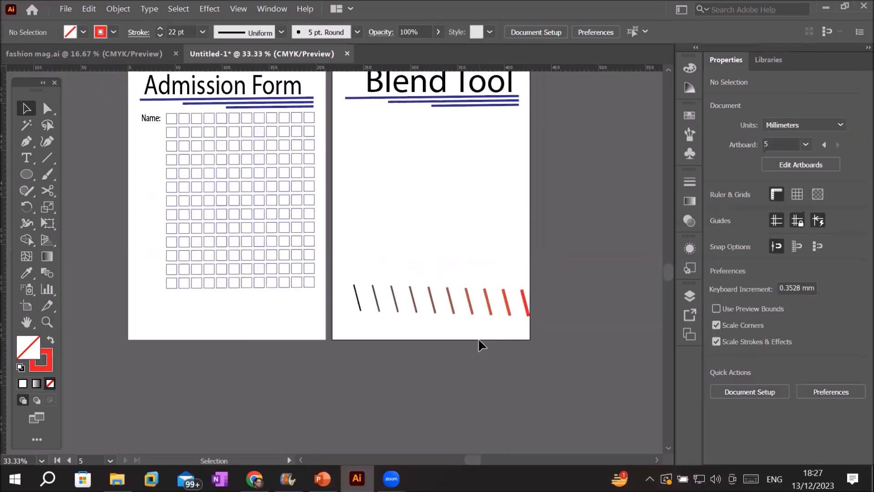
Draw an ellipse about 184 by 114 mm above the line blend, with an 8 pt black stroke.
{"action": "left_click", "coordinate": [28, 176]}
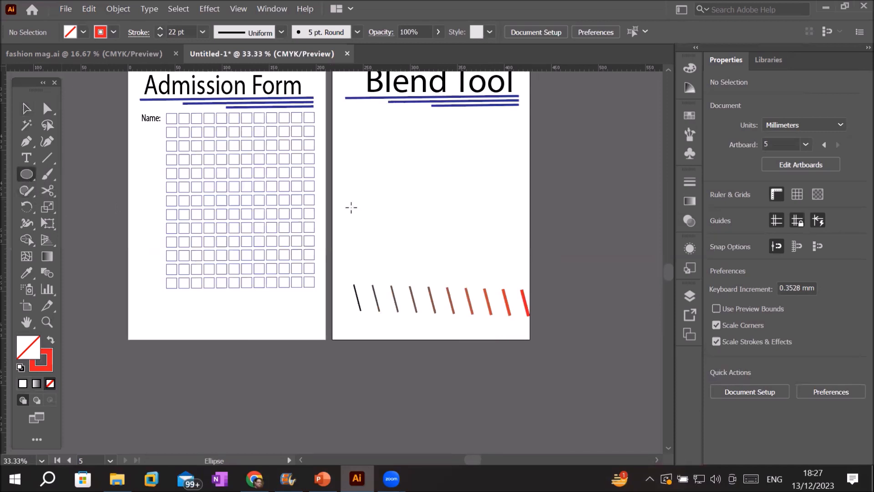
{"action": "left_click_drag", "start_coordinate": [352, 145], "coordinate": [524, 254]}
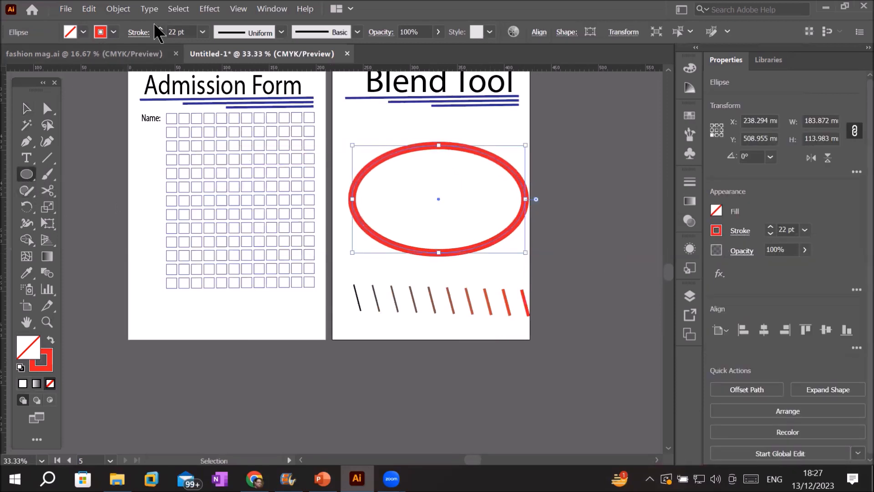
{"action": "left_click", "coordinate": [160, 36]}
{"action": "left_click", "coordinate": [160, 36]}
{"action": "left_click", "coordinate": [159, 36]}
{"action": "left_click", "coordinate": [160, 36]}
{"action": "left_click", "coordinate": [160, 36]}
{"action": "left_click", "coordinate": [159, 36]}
{"action": "left_click", "coordinate": [159, 36]}
{"action": "left_click", "coordinate": [159, 37]}
{"action": "left_click", "coordinate": [159, 36]}
{"action": "left_click", "coordinate": [159, 37]}
{"action": "left_click", "coordinate": [160, 36]}
{"action": "left_click", "coordinate": [159, 37]}
{"action": "left_click", "coordinate": [159, 37]}
{"action": "left_click", "coordinate": [159, 37]}
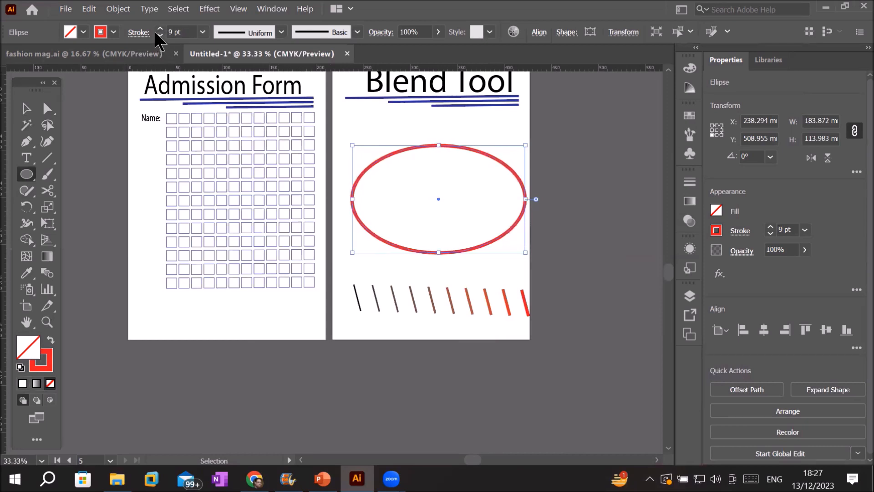
{"action": "left_click", "coordinate": [113, 30]}
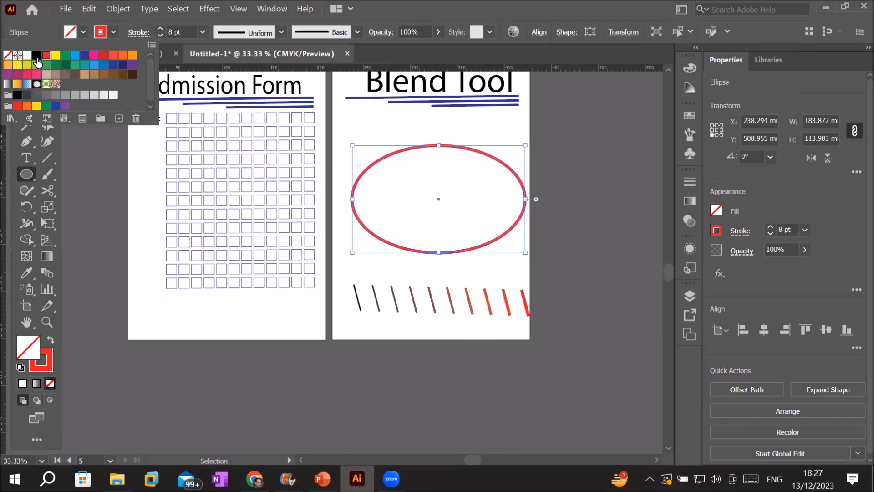
{"action": "left_click", "coordinate": [37, 55]}
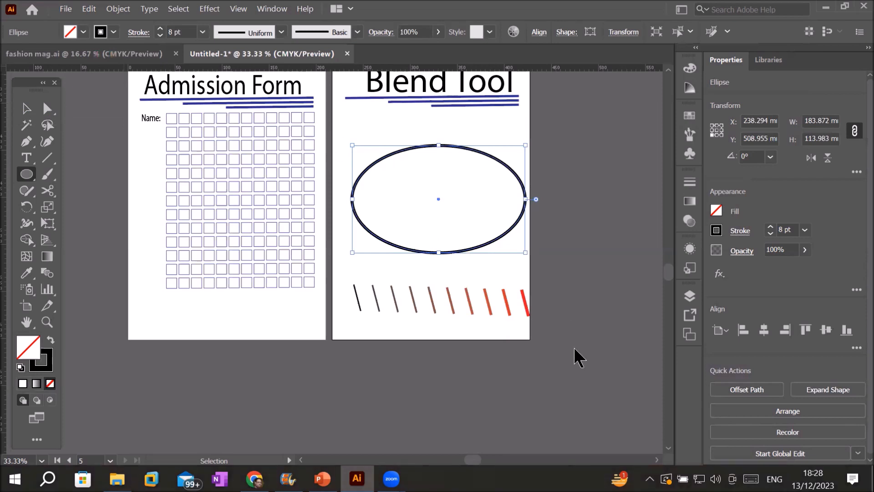
Select the line blend together with the ellipse and replace the blend's spine with the ellipse.
{"action": "left_click", "coordinate": [484, 308]}
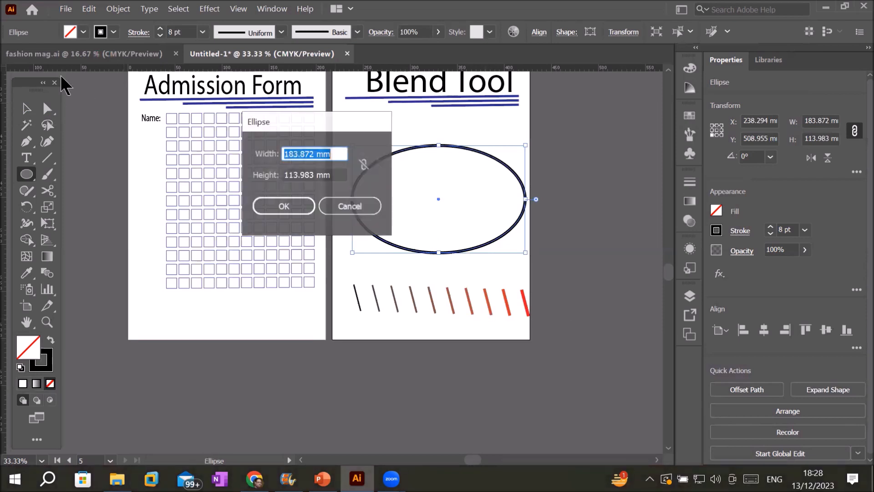
{"action": "key", "text": "Escape"}
{"action": "left_click", "coordinate": [31, 112]}
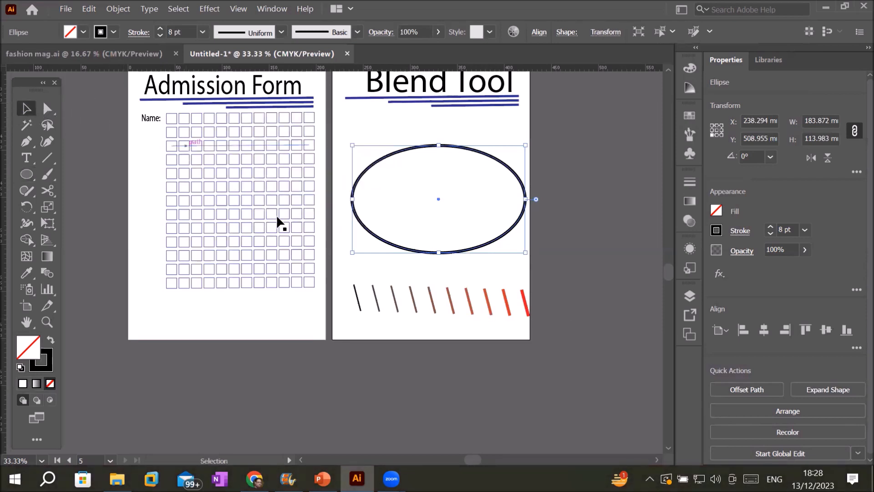
{"action": "left_click", "coordinate": [433, 309], "text": "shift"}
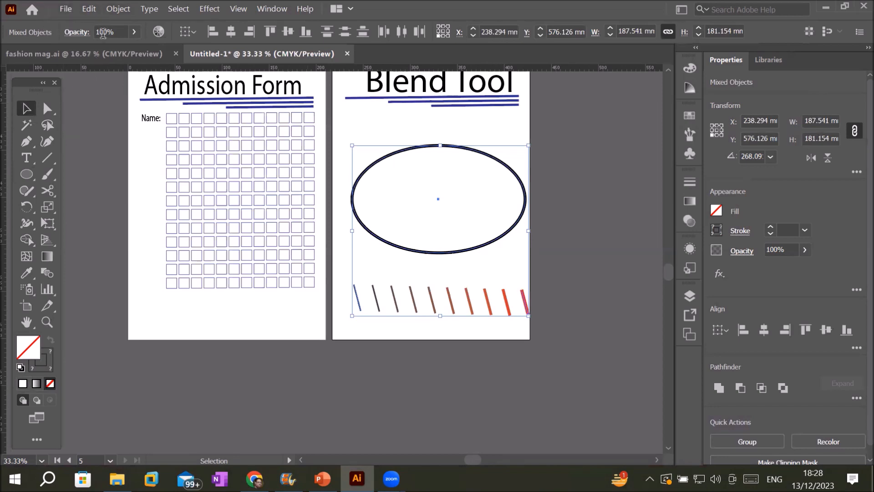
{"action": "left_click", "coordinate": [125, 9]}
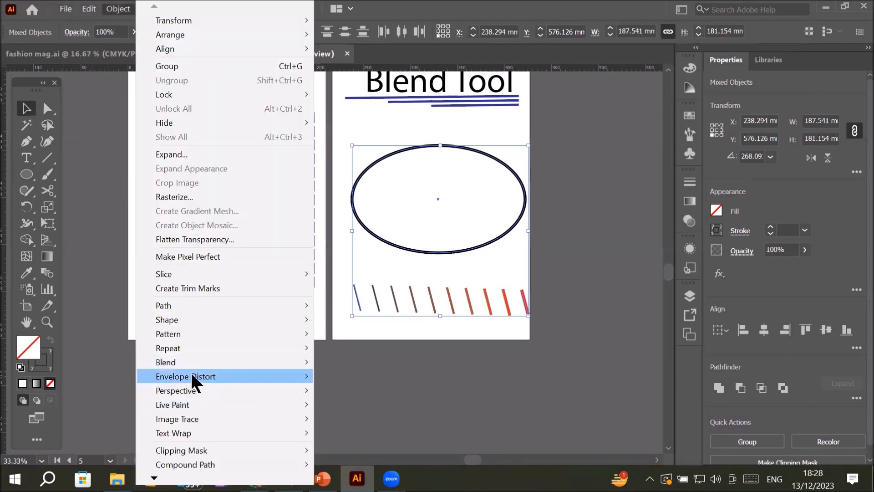
{"action": "mouse_move", "coordinate": [197, 367]}
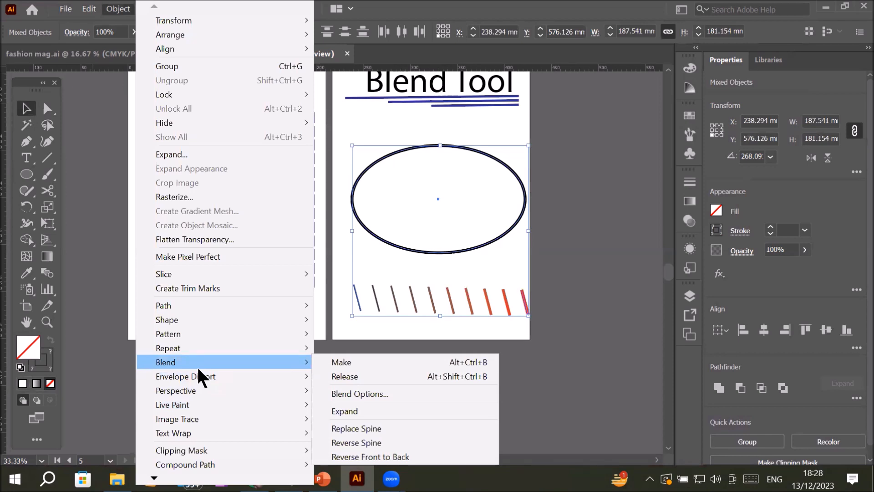
{"action": "left_click", "coordinate": [402, 428]}
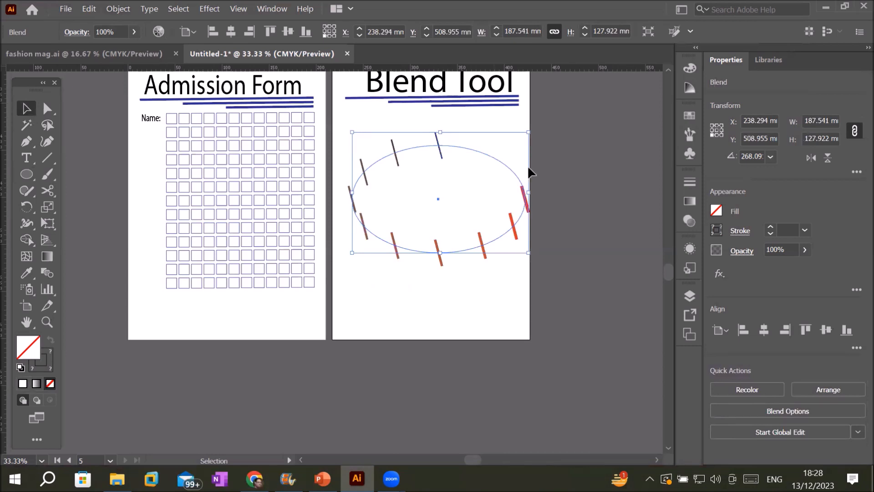
Open the blend's options with preview on and set the orientation to Align to Path.
{"action": "scroll", "coordinate": [528, 151], "scroll_direction": "up", "scroll_amount": 2}
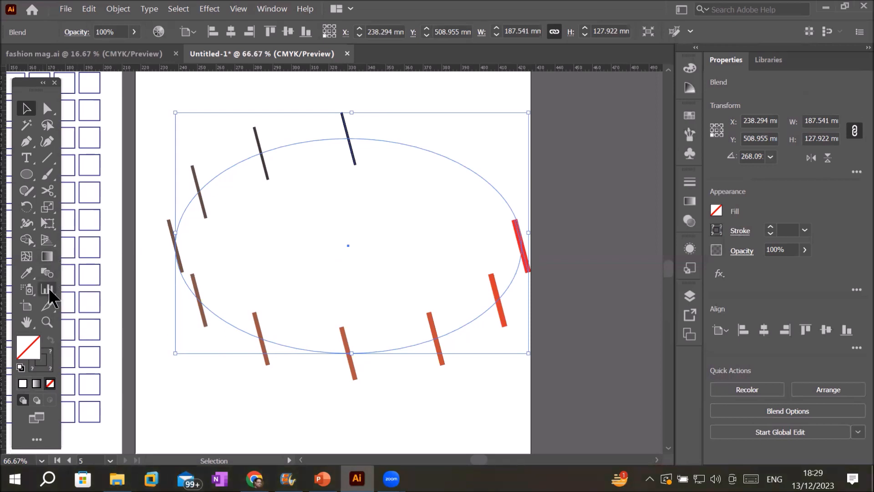
{"action": "double_click", "coordinate": [49, 273]}
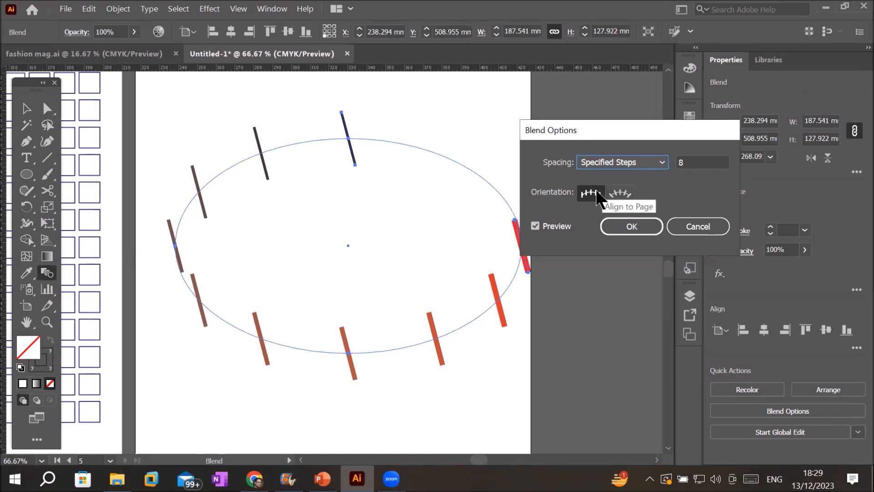
{"action": "left_click", "coordinate": [619, 196]}
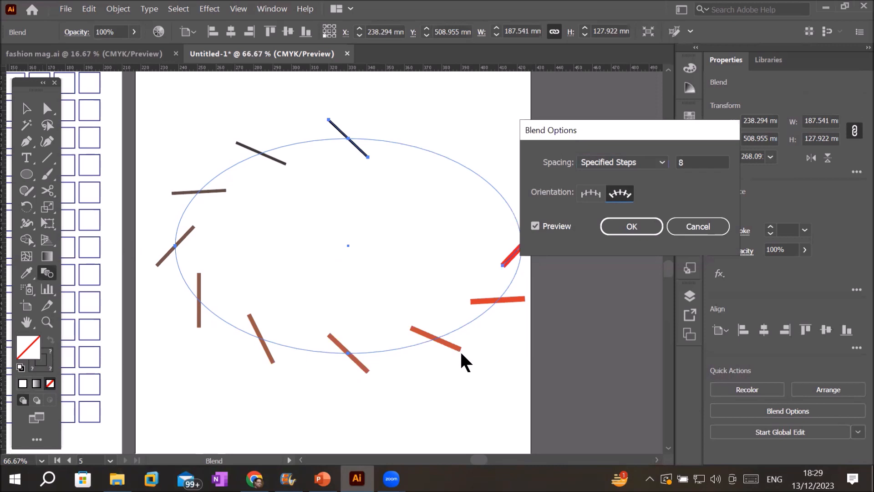
Raise the elliptical blend's specified steps to 108 and apply the blend options.
{"action": "left_click_drag", "start_coordinate": [691, 135], "coordinate": [720, 109]}
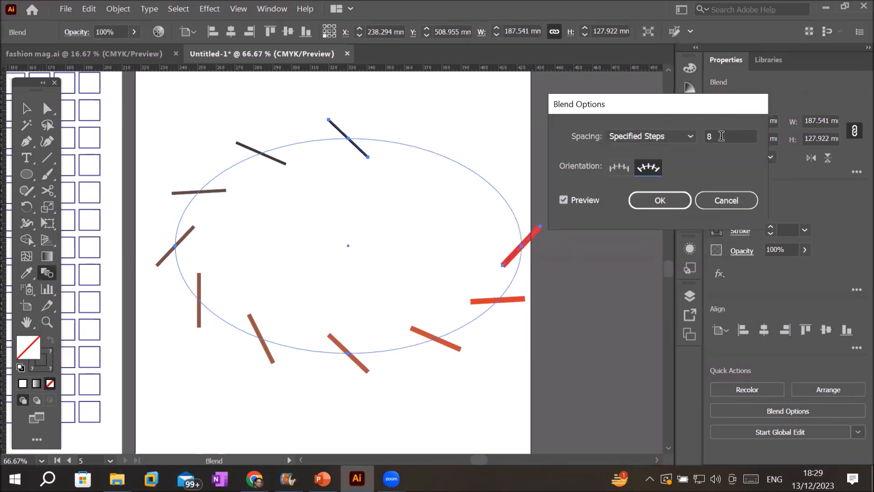
{"action": "left_click", "coordinate": [732, 137]}
{"action": "key", "text": "Up"}
{"action": "key", "text": "Up"}
{"action": "key", "text": "Up"}
{"action": "key", "text": "Up"}
{"action": "key", "text": "Up"}
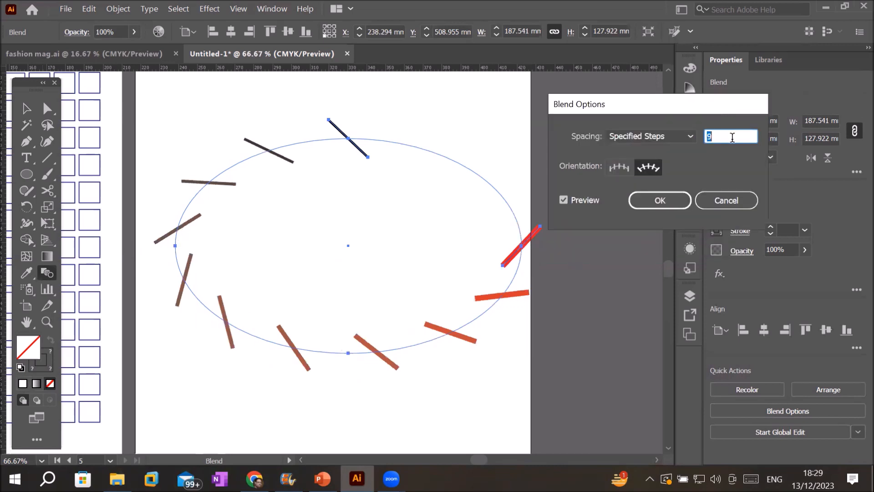
{"action": "key", "text": "Up"}
{"action": "key", "text": "Up"}
{"action": "key", "text": "Up"}
{"action": "key", "text": "Up"}
{"action": "key", "text": "Up"}
{"action": "key", "text": "Up"}
{"action": "key", "text": "Up"}
{"action": "key", "text": "Up"}
{"action": "key", "text": "Up"}
{"action": "key", "text": "Up"}
{"action": "key", "text": "Up"}
{"action": "key", "text": "Up"}
{"action": "key", "text": "Up"}
{"action": "key", "text": "Up"}
{"action": "key", "text": "Up"}
{"action": "key", "text": "Up"}
{"action": "key", "text": "Up"}
{"action": "key", "text": "Up"}
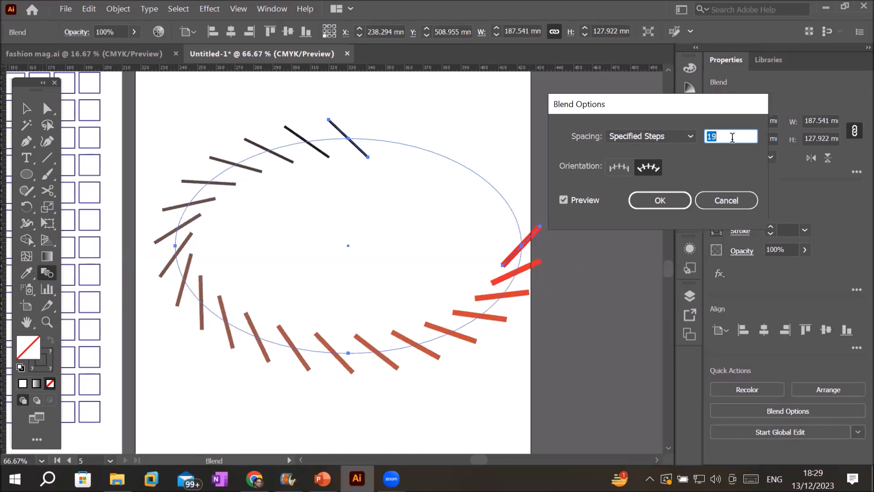
{"action": "key", "text": "Up"}
{"action": "key", "text": "Up"}
{"action": "key", "text": "Up"}
{"action": "key", "text": "Up"}
{"action": "key", "text": "Up"}
{"action": "key", "text": "Up"}
{"action": "key", "text": "Up"}
{"action": "key", "text": "Up"}
{"action": "key", "text": "Up"}
{"action": "key", "text": "Up"}
{"action": "key", "text": "Up"}
{"action": "key", "text": "Up"}
{"action": "key", "text": "Up"}
{"action": "key", "text": "Up"}
{"action": "key", "text": "Up"}
{"action": "key", "text": "Up"}
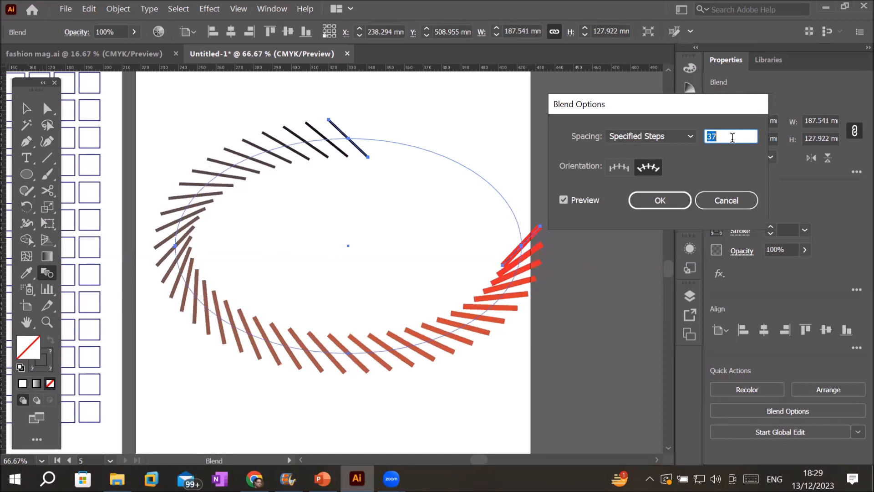
{"action": "key", "text": "Up"}
{"action": "key", "text": "Up"}
{"action": "key", "text": "Up"}
{"action": "key", "text": "Up"}
{"action": "key", "text": "Up"}
{"action": "key", "text": "Up"}
{"action": "key", "text": "Up"}
{"action": "key", "text": "Up"}
{"action": "key", "text": "Up"}
{"action": "key", "text": "Up"}
{"action": "key", "text": "Up"}
{"action": "key", "text": "Up"}
{"action": "key", "text": "Up"}
{"action": "key", "text": "Up"}
{"action": "key", "text": "Up"}
{"action": "key", "text": "Up"}
{"action": "key", "text": "Up"}
{"action": "key", "text": "Up"}
{"action": "key", "text": "Up"}
{"action": "key", "text": "Up"}
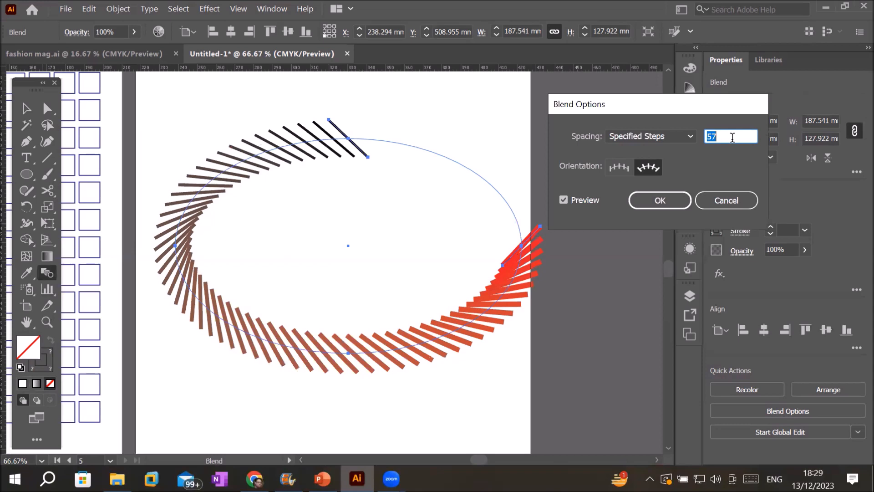
{"action": "key", "text": "Up"}
{"action": "key", "text": "Up"}
{"action": "key", "text": "Up"}
{"action": "key", "text": "Up"}
{"action": "key", "text": "Up"}
{"action": "key", "text": "Up"}
{"action": "key", "text": "Up"}
{"action": "key", "text": "Up"}
{"action": "key", "text": "Up"}
{"action": "key", "text": "Up"}
{"action": "key", "text": "Up"}
{"action": "key", "text": "Up"}
{"action": "key", "text": "Up"}
{"action": "key", "text": "Up"}
{"action": "key", "text": "Up"}
{"action": "key", "text": "Up"}
{"action": "key", "text": "Up"}
{"action": "key", "text": "Up"}
{"action": "key", "text": "Up"}
{"action": "key", "text": "Up"}
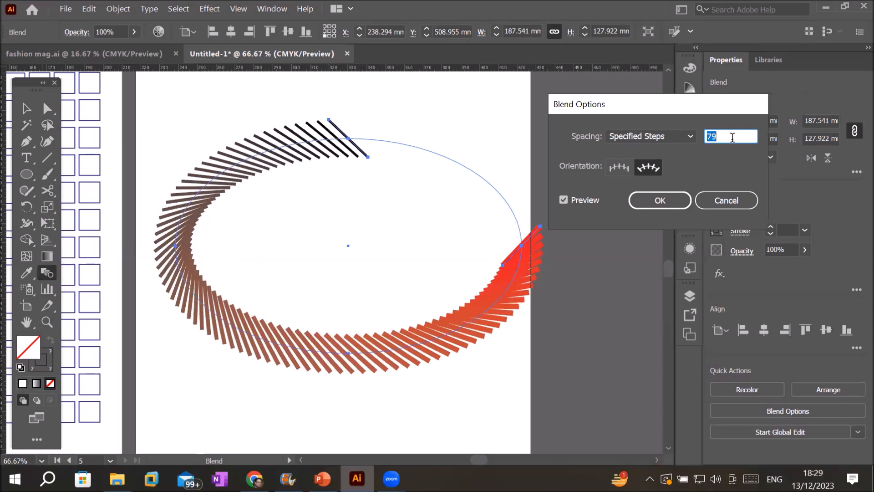
{"action": "key", "text": "Up"}
{"action": "key", "text": "Up"}
{"action": "key", "text": "Up"}
{"action": "key", "text": "Up"}
{"action": "key", "text": "Up"}
{"action": "key", "text": "Up"}
{"action": "key", "text": "Up"}
{"action": "key", "text": "Up"}
{"action": "key", "text": "Up"}
{"action": "key", "text": "Up"}
{"action": "key", "text": "Up"}
{"action": "key", "text": "Up"}
{"action": "key", "text": "Up"}
{"action": "key", "text": "Up"}
{"action": "key", "text": "Up"}
{"action": "key", "text": "Up"}
{"action": "key", "text": "Up"}
{"action": "key", "text": "Up"}
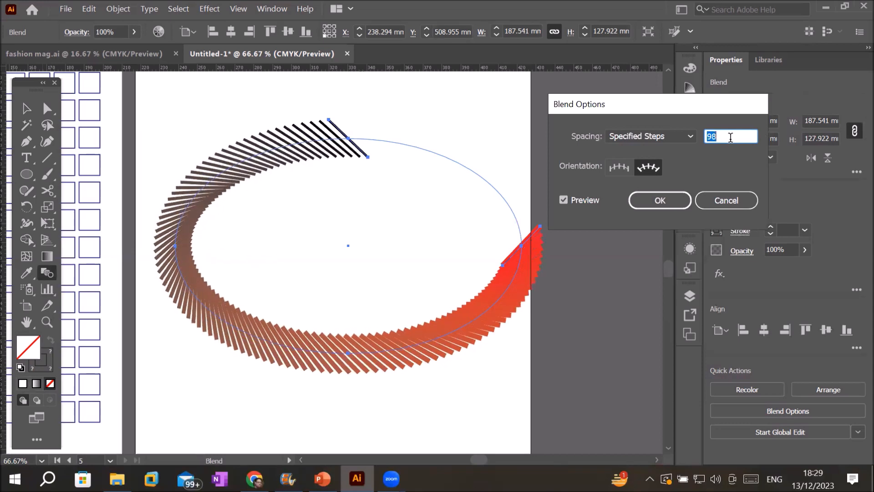
{"action": "key", "text": "Up"}
{"action": "key", "text": "Up"}
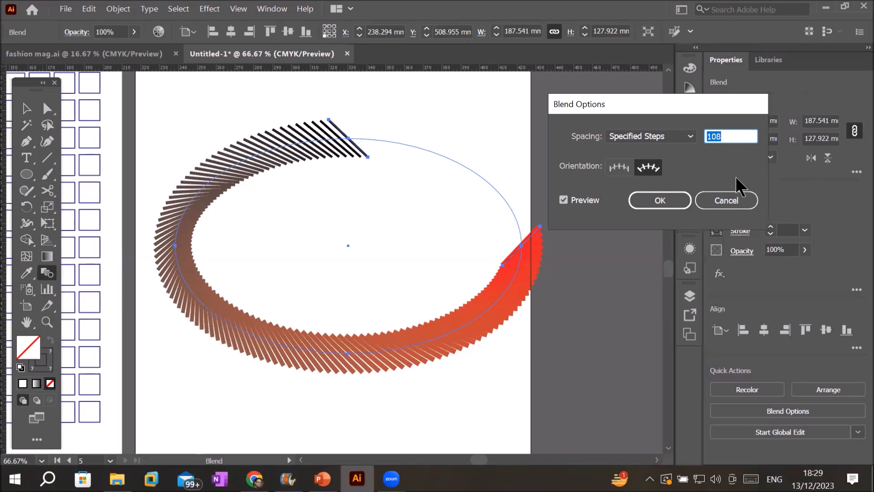
{"action": "left_click", "coordinate": [660, 201]}
Cut the blend's elliptical spine with the Scissors tool at the anchor point on the red end line, then deselect it.
{"action": "scroll", "coordinate": [546, 264], "scroll_direction": "up", "scroll_amount": 4}
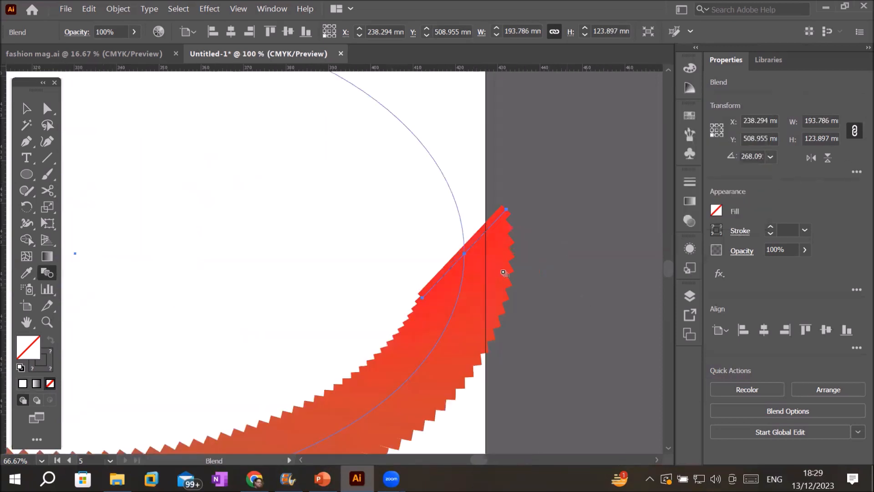
{"action": "left_click", "coordinate": [47, 191]}
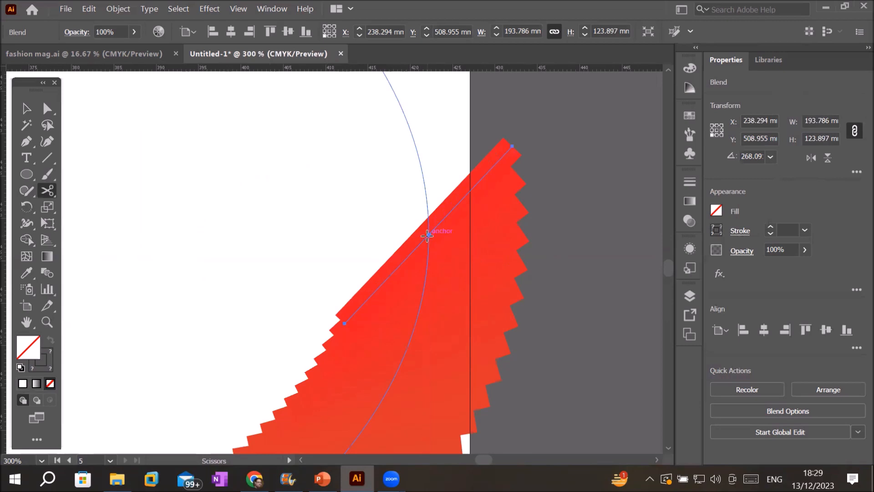
{"action": "scroll", "coordinate": [427, 235], "scroll_direction": "up", "scroll_amount": 2}
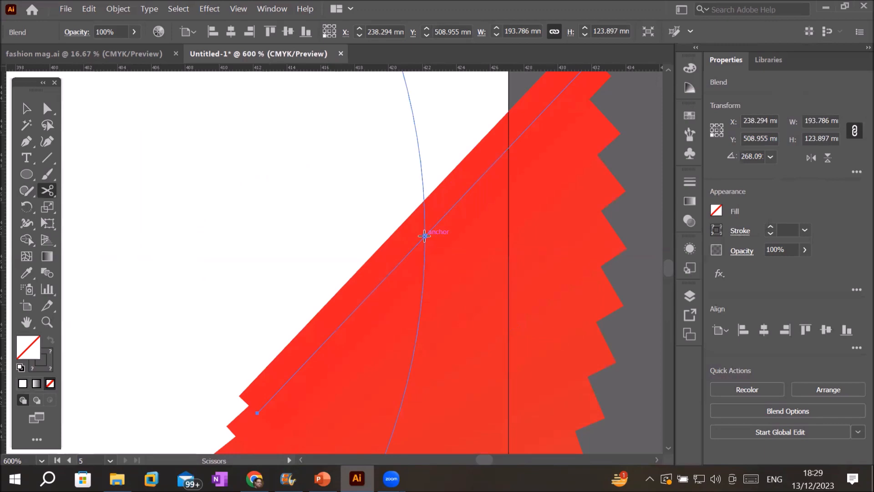
{"action": "left_click", "coordinate": [424, 235]}
{"action": "scroll", "coordinate": [451, 253], "scroll_direction": "down", "scroll_amount": 7}
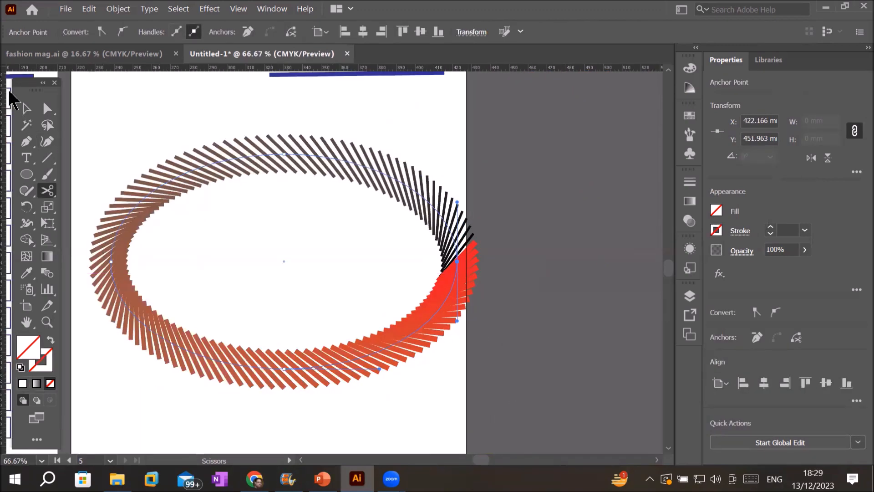
{"action": "left_click", "coordinate": [24, 110]}
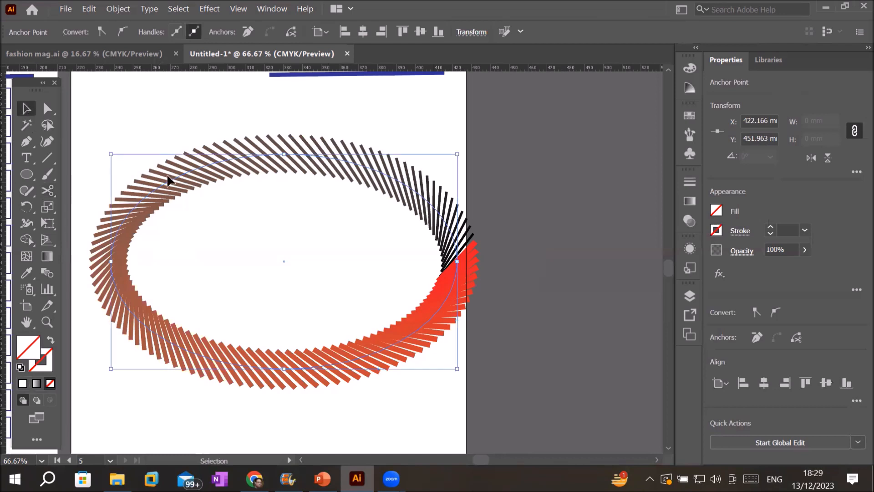
{"action": "left_click", "coordinate": [552, 354]}
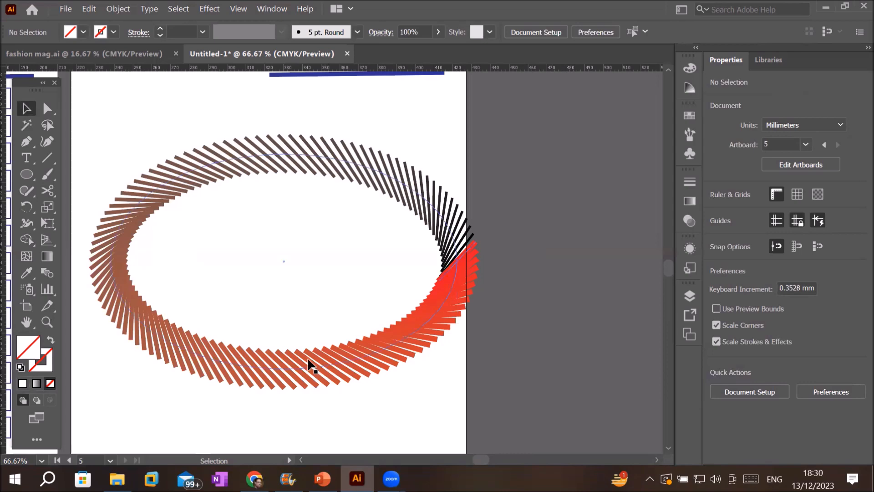
Move the elliptical line blend off the Blend Tool artboard, up over the artboard with the ring-shaped blend.
{"action": "scroll", "coordinate": [310, 363], "scroll_direction": "down", "scroll_amount": 4}
{"action": "scroll", "coordinate": [310, 363], "scroll_direction": "up", "scroll_amount": 2}
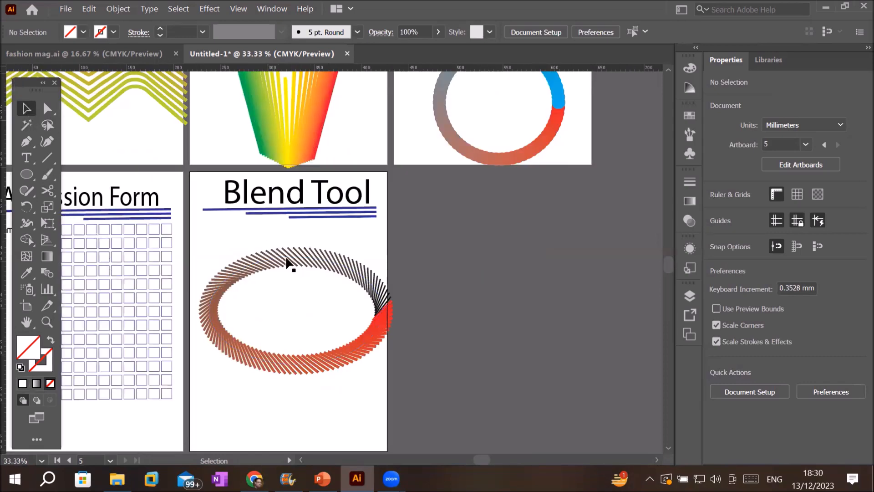
{"action": "left_click_drag", "start_coordinate": [302, 259], "coordinate": [510, 102]}
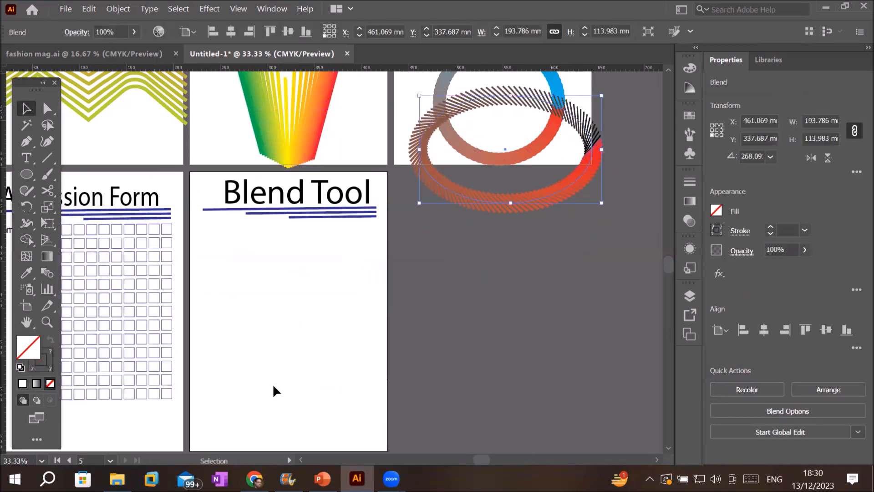
Paint a freehand letter B with a long curved tail on the empty Blend Tool artboard, using a 1 pt CMYK Red Paintbrush stroke.
{"action": "left_click_drag", "start_coordinate": [47, 173], "coordinate": [104, 171]}
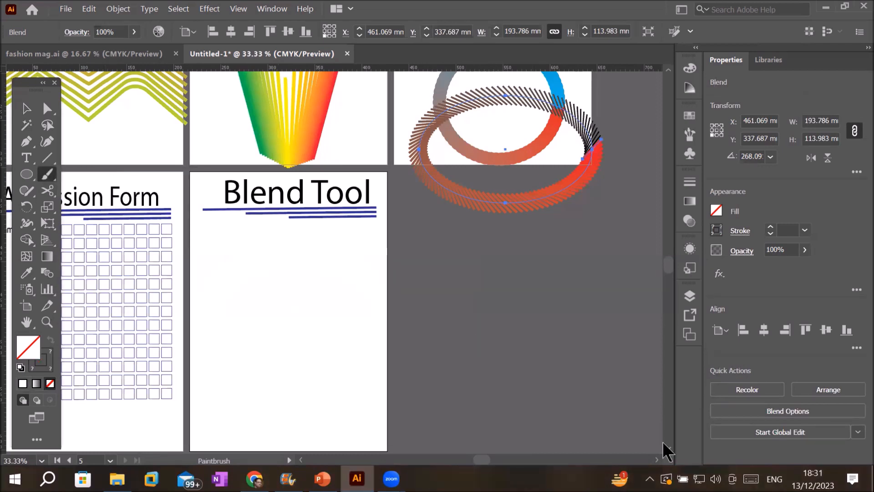
{"action": "scroll", "coordinate": [662, 440], "scroll_direction": "down", "scroll_amount": 3}
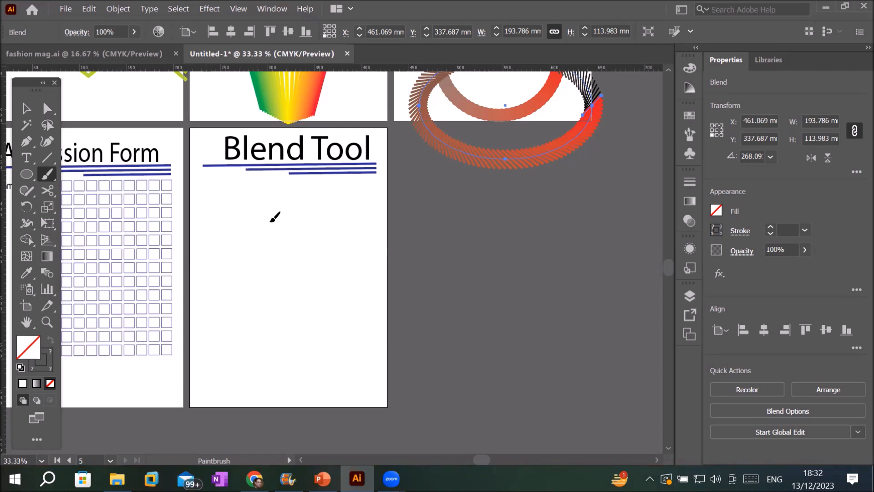
{"action": "key", "text": "ctrl+shift+a"}
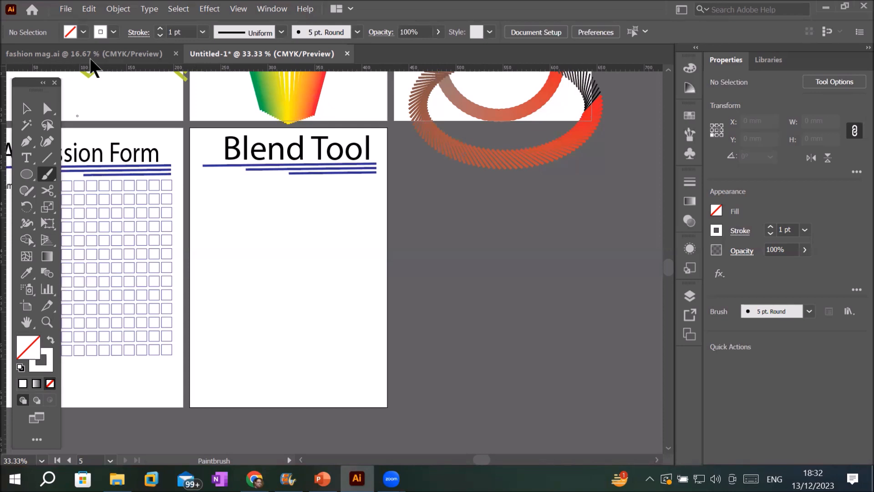
{"action": "left_click", "coordinate": [113, 32]}
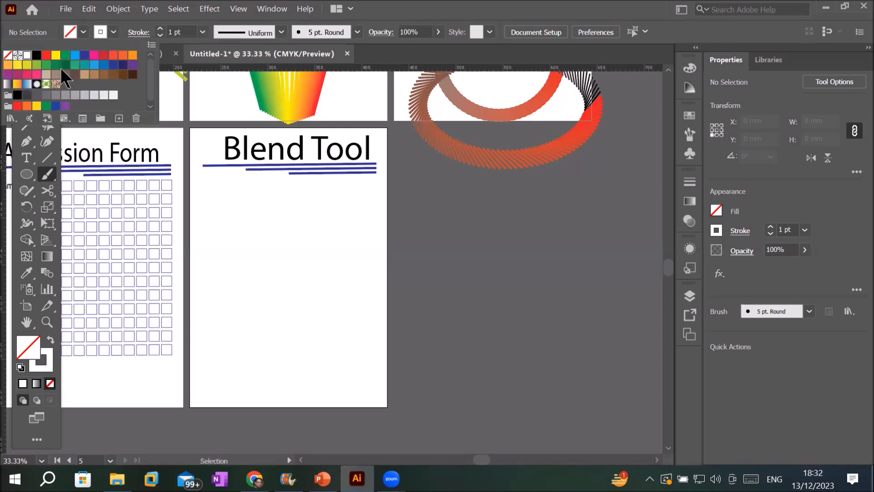
{"action": "left_click", "coordinate": [46, 55]}
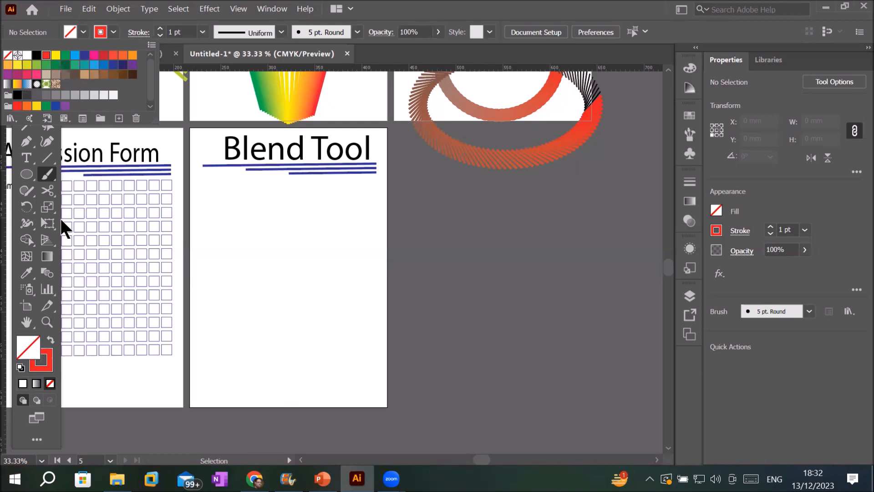
{"action": "left_click", "coordinate": [47, 173]}
{"action": "mouse_move", "coordinate": [240, 341]}
{"action": "left_mouse_down"}
{"action": "mouse_move", "coordinate": [277, 329]}
{"action": "mouse_move", "coordinate": [269, 228]}
{"action": "mouse_move", "coordinate": [286, 247]}
{"action": "mouse_move", "coordinate": [286, 277]}
{"action": "mouse_move", "coordinate": [309, 285]}
{"action": "mouse_move", "coordinate": [274, 326]}
{"action": "mouse_move", "coordinate": [240, 342]}
{"action": "left_mouse_up"}
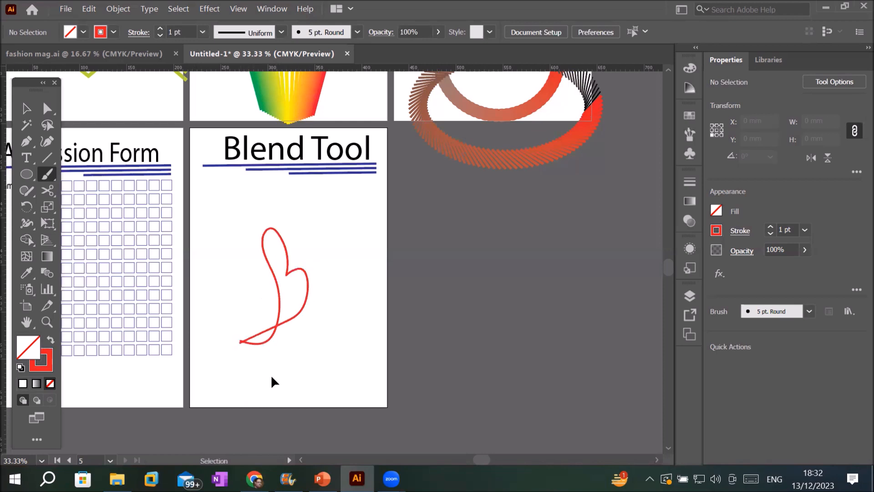
{"action": "key", "text": "ctrl+z"}
{"action": "mouse_move", "coordinate": [228, 356]}
{"action": "left_mouse_down"}
{"action": "mouse_move", "coordinate": [315, 274]}
{"action": "mouse_move", "coordinate": [306, 236]}
{"action": "mouse_move", "coordinate": [334, 238]}
{"action": "mouse_move", "coordinate": [326, 265]}
{"action": "mouse_move", "coordinate": [338, 286]}
{"action": "mouse_move", "coordinate": [304, 294]}
{"action": "left_mouse_up"}
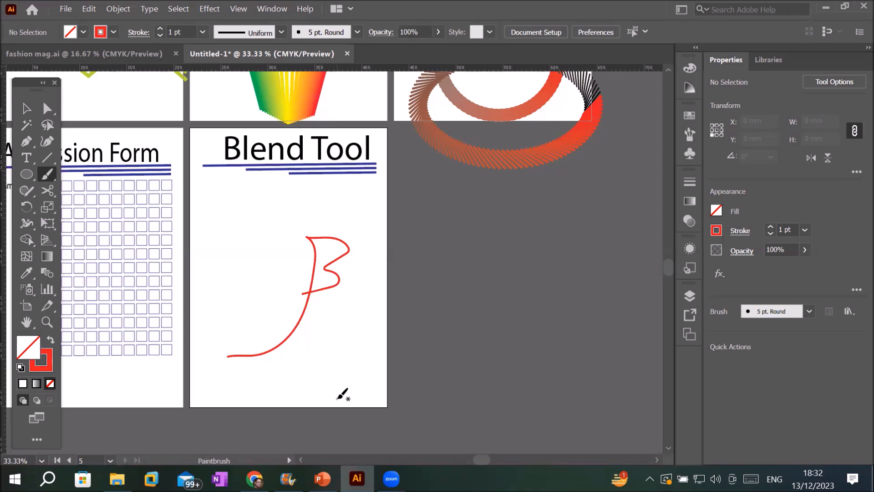
Draw a circle about 24 mm across above the painted letter and place a copy about 101 mm to its right.
{"action": "left_click", "coordinate": [28, 174]}
{"action": "left_click_drag", "start_coordinate": [214, 200], "coordinate": [240, 225]}
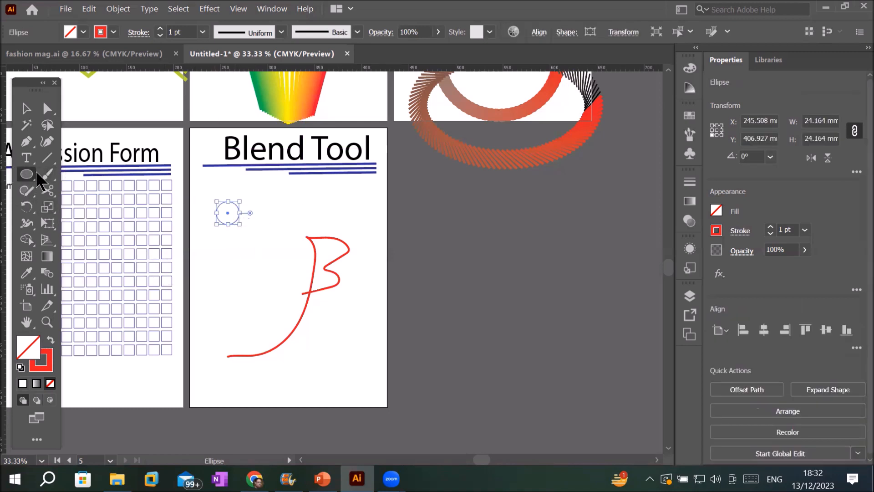
{"action": "left_click", "coordinate": [26, 108]}
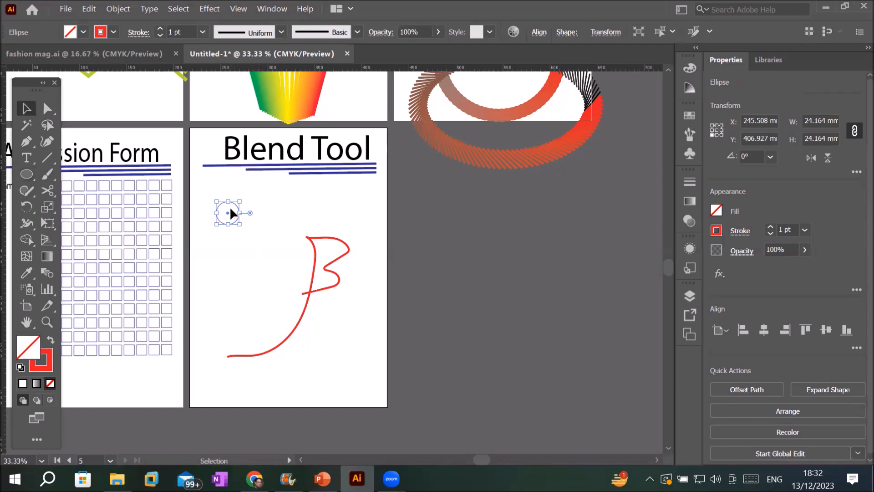
{"action": "left_click_drag", "start_coordinate": [234, 227], "coordinate": [329, 226]}
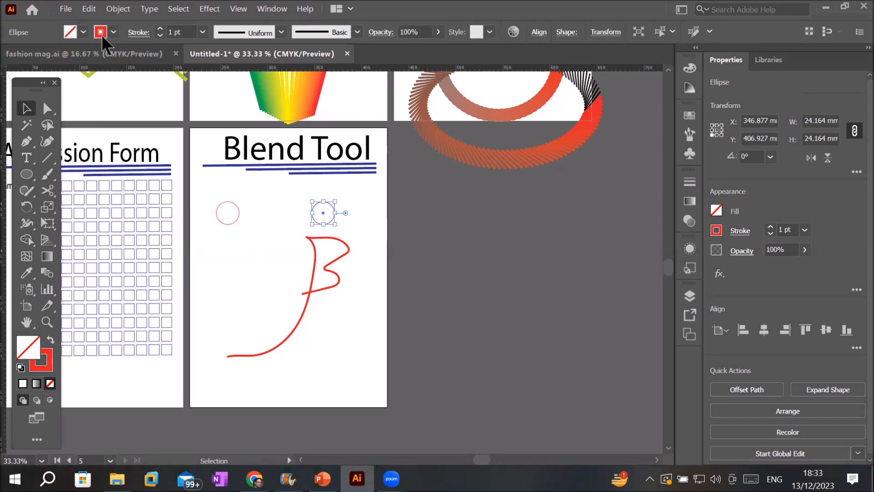
Fill the right circle with green and set its stroke to None.
{"action": "left_click", "coordinate": [84, 32]}
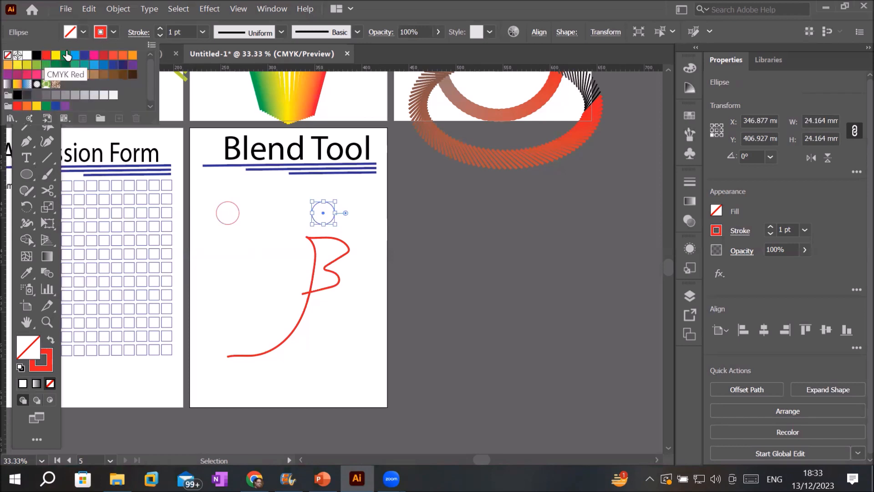
{"action": "left_click", "coordinate": [66, 55]}
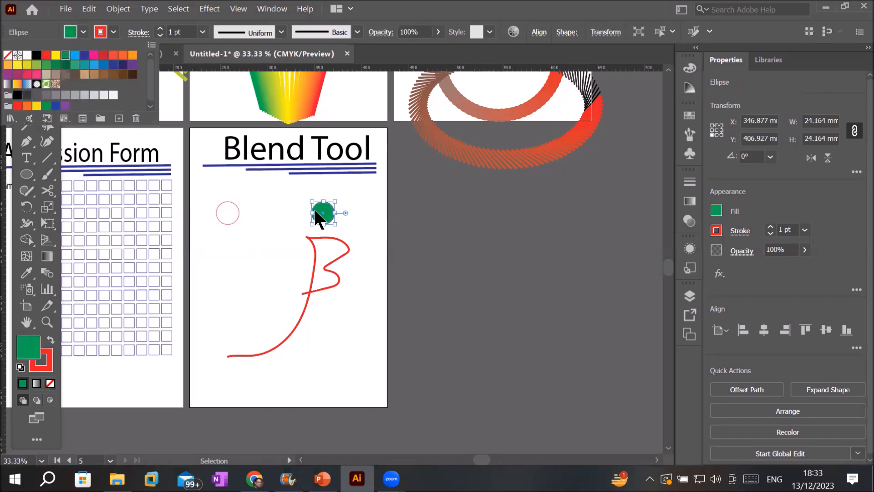
{"action": "left_click", "coordinate": [111, 31]}
{"action": "left_click", "coordinate": [111, 31]}
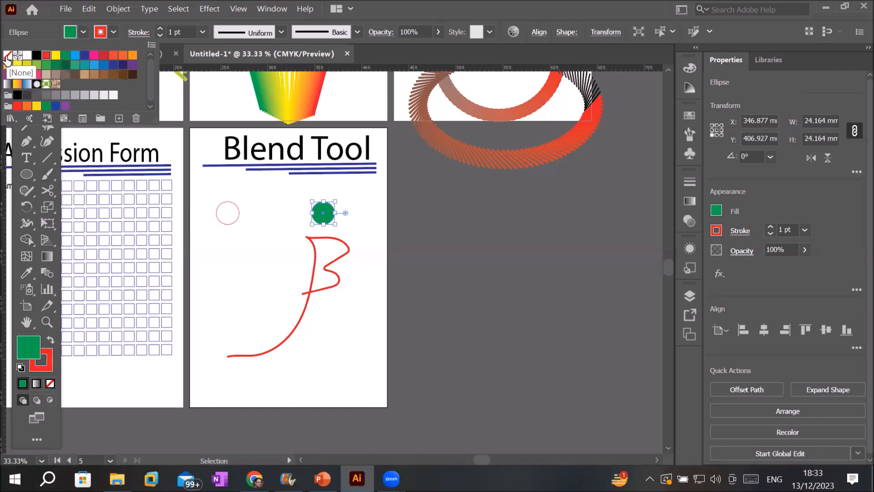
{"action": "left_click", "coordinate": [7, 56]}
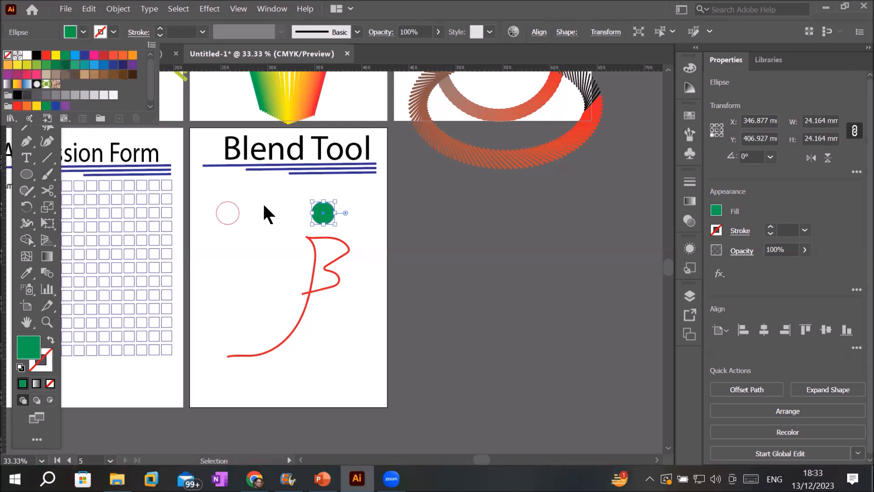
Fill the left circle with dark blue and set its stroke to None.
{"action": "left_click", "coordinate": [236, 203]}
{"action": "left_click", "coordinate": [236, 203]}
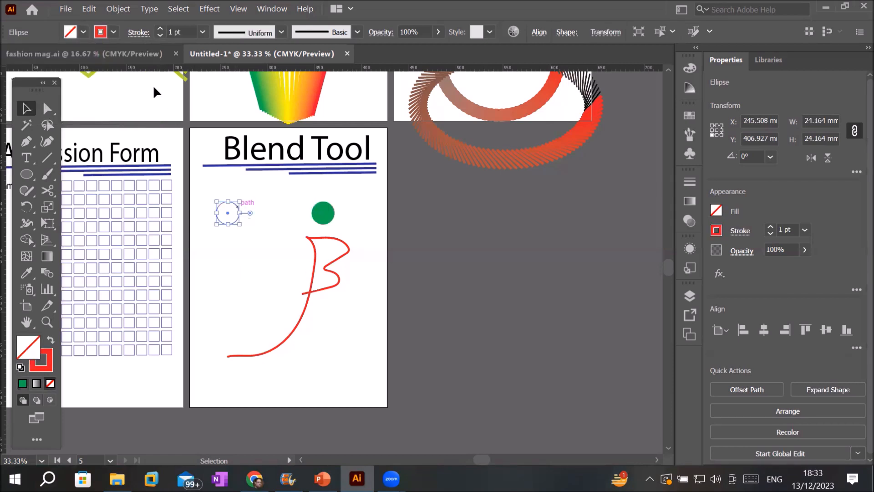
{"action": "left_click", "coordinate": [82, 33]}
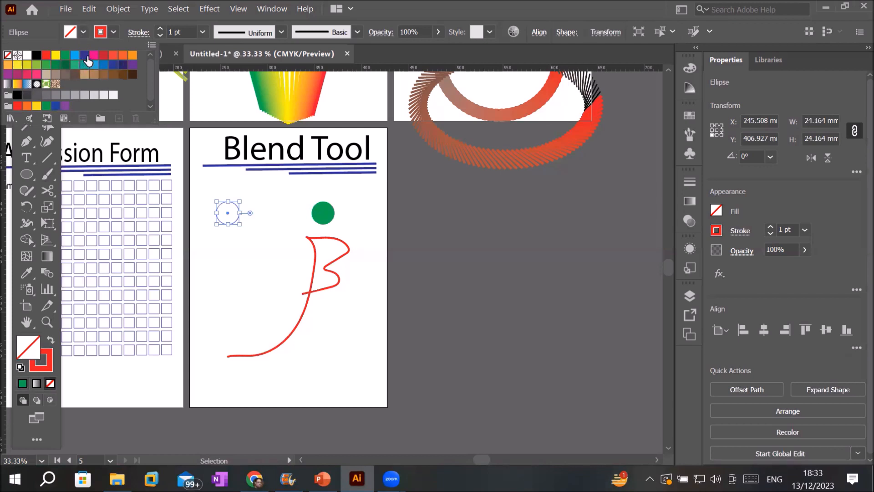
{"action": "left_click", "coordinate": [86, 56]}
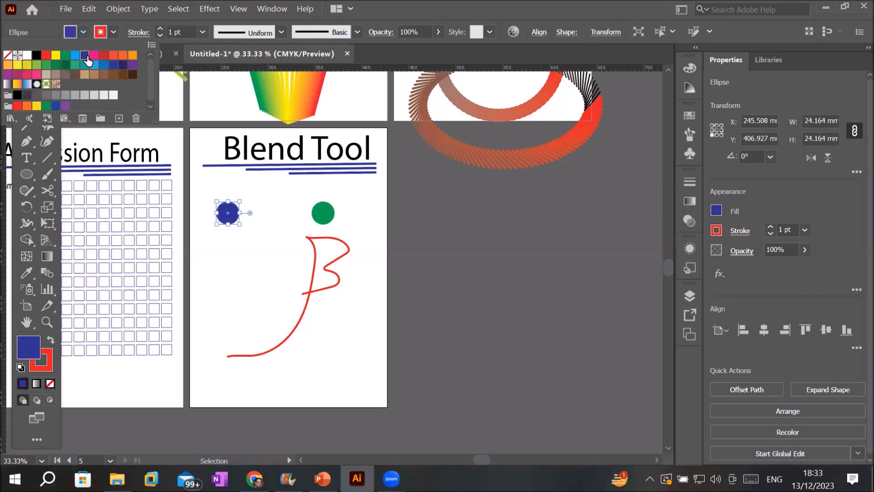
{"action": "left_click", "coordinate": [116, 34]}
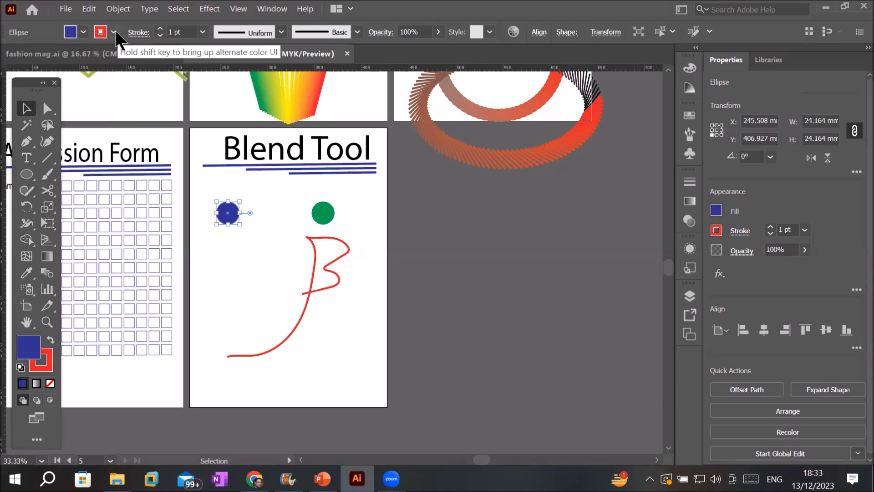
{"action": "left_click", "coordinate": [113, 31]}
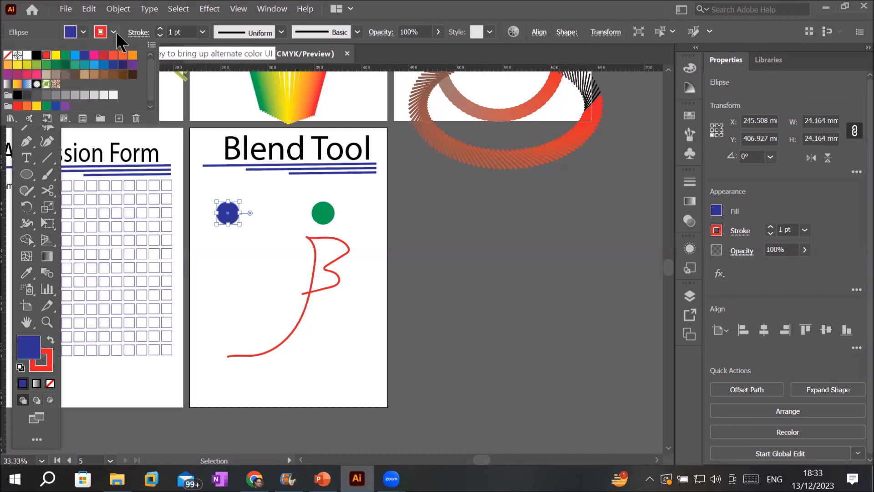
{"action": "left_click", "coordinate": [7, 55]}
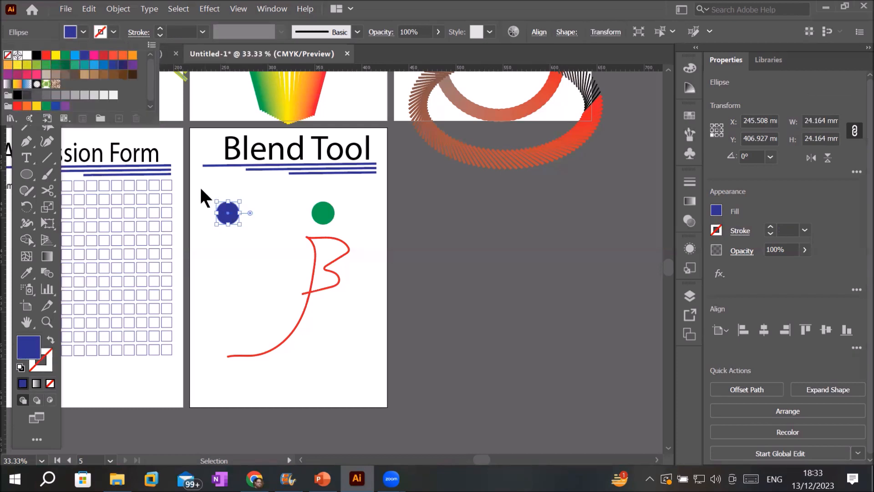
Select both the blue and the green circle and make a blend between them.
{"action": "left_click", "coordinate": [230, 211]}
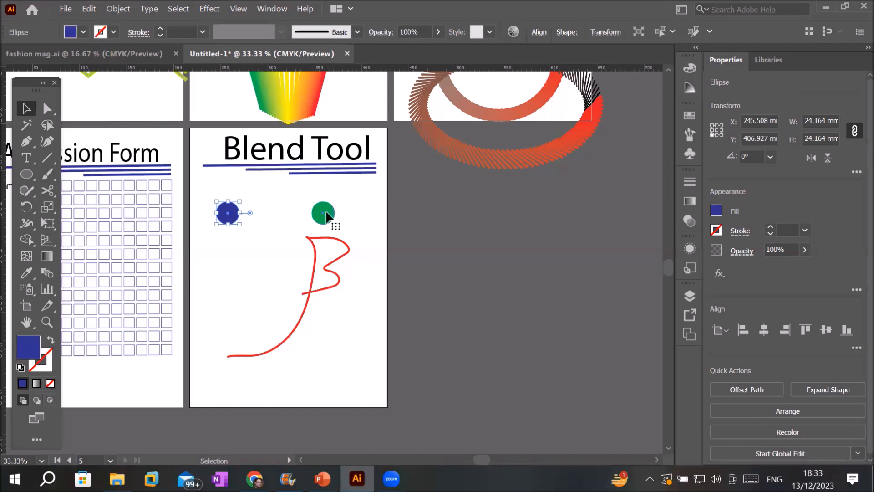
{"action": "left_click", "coordinate": [332, 214]}
{"action": "left_click", "coordinate": [227, 213]}
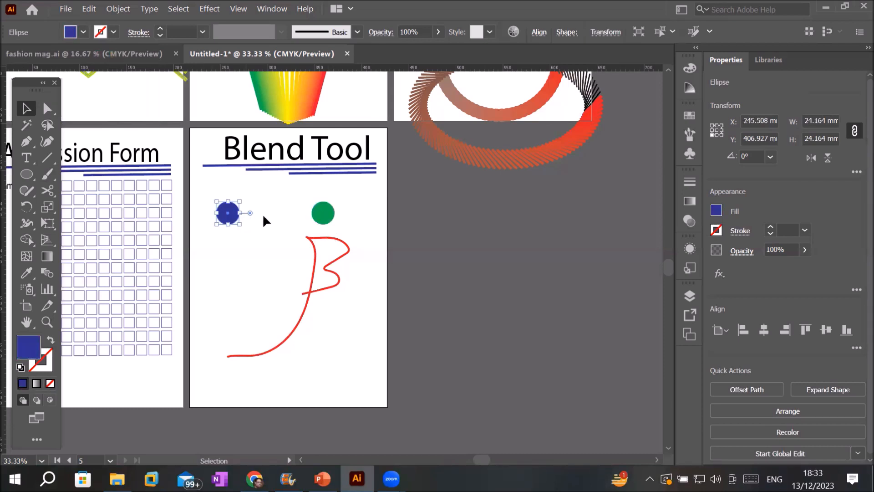
{"action": "left_click", "coordinate": [326, 215], "text": "shift"}
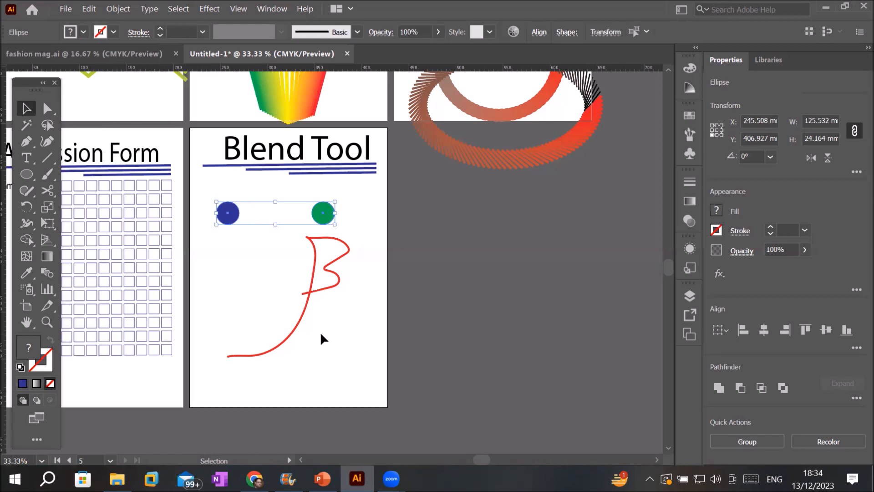
{"action": "left_click", "coordinate": [89, 9]}
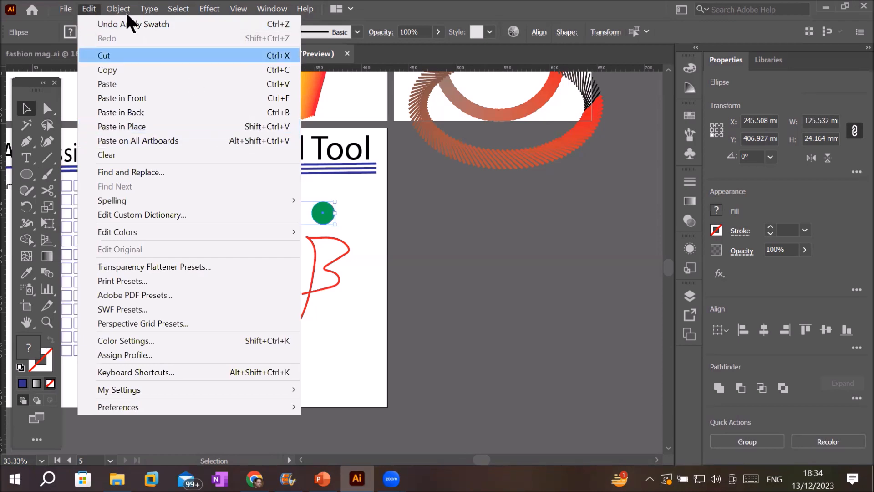
{"action": "mouse_move", "coordinate": [123, 9]}
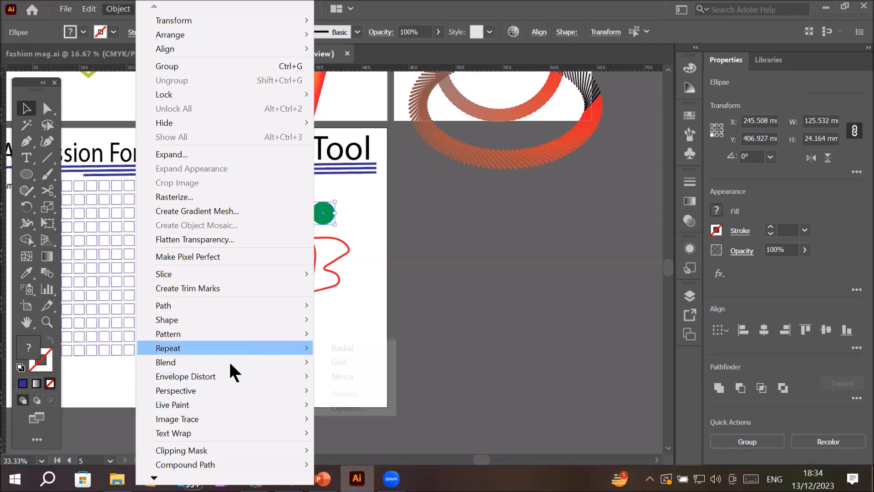
{"action": "mouse_move", "coordinate": [233, 360]}
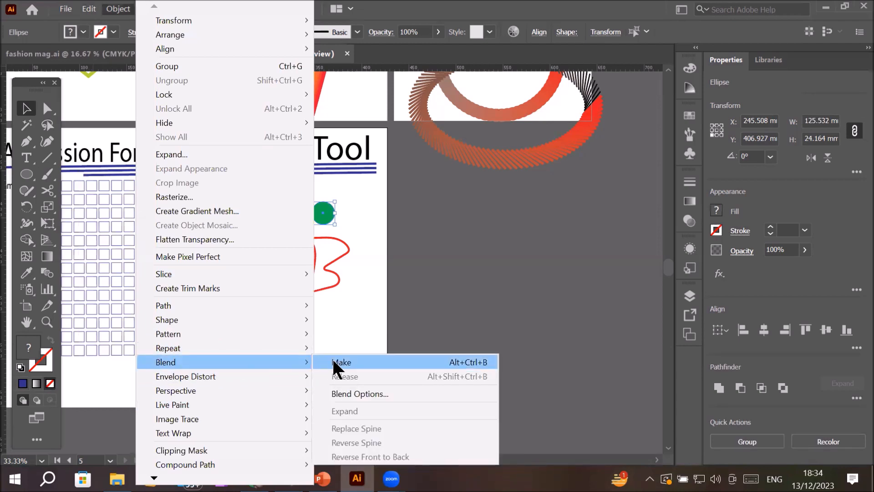
{"action": "left_click", "coordinate": [335, 364]}
Move the anchor point at the open lower end of the letter B's bowl straight down to Y about 490 mm.
{"action": "scroll", "coordinate": [324, 276], "scroll_direction": "up", "scroll_amount": 2}
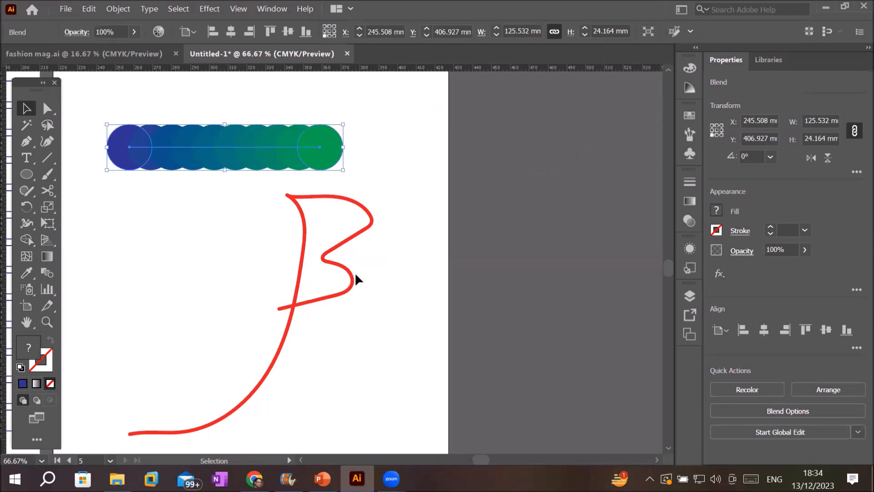
{"action": "left_click", "coordinate": [48, 110]}
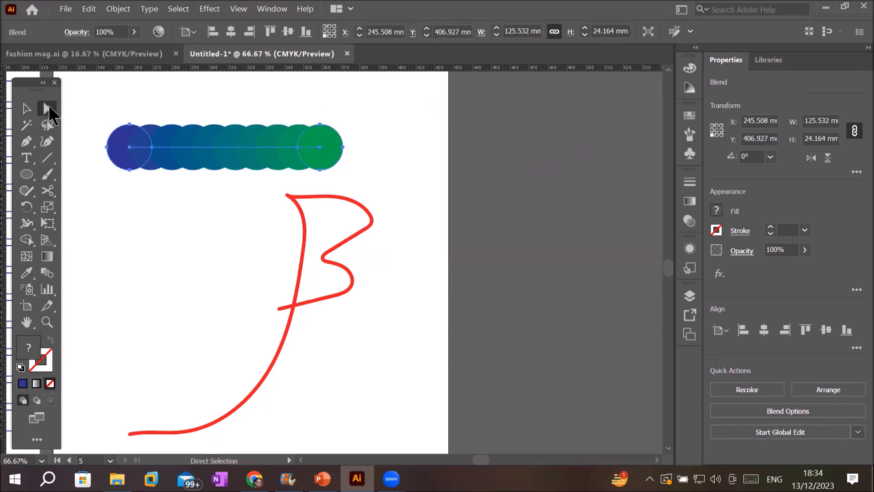
{"action": "left_click", "coordinate": [375, 220]}
{"action": "scroll", "coordinate": [279, 310], "scroll_direction": "up", "scroll_amount": 3}
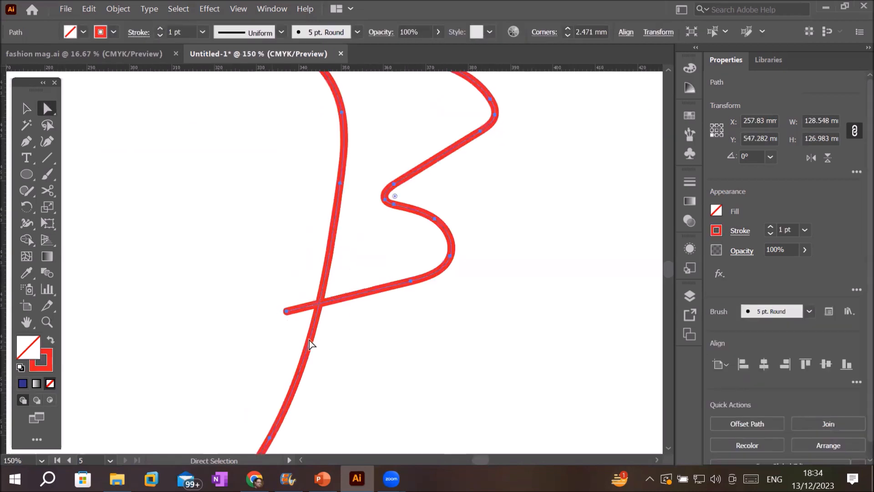
{"action": "scroll", "coordinate": [309, 344], "scroll_direction": "up", "scroll_amount": 1}
{"action": "left_click", "coordinate": [278, 303]}
{"action": "left_click_drag", "start_coordinate": [266, 286], "coordinate": [266, 362]}
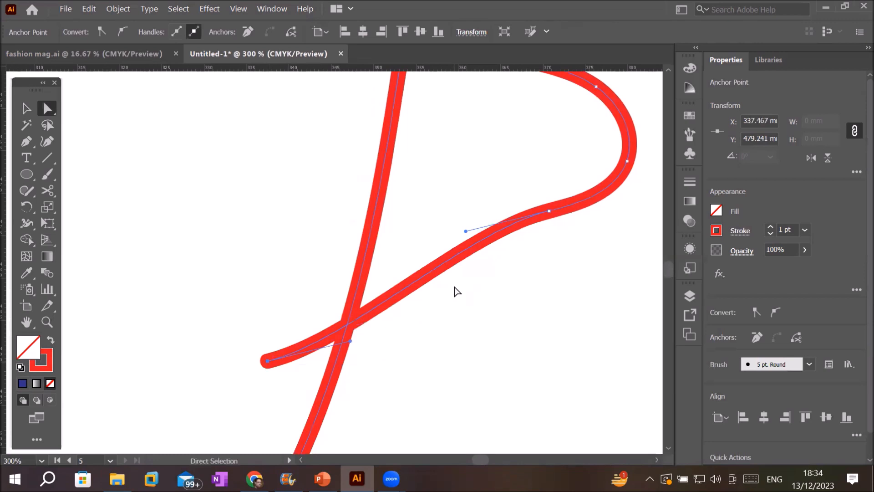
{"action": "scroll", "coordinate": [455, 293], "scroll_direction": "down", "scroll_amount": 1}
{"action": "scroll", "coordinate": [457, 291], "scroll_direction": "down", "scroll_amount": 2}
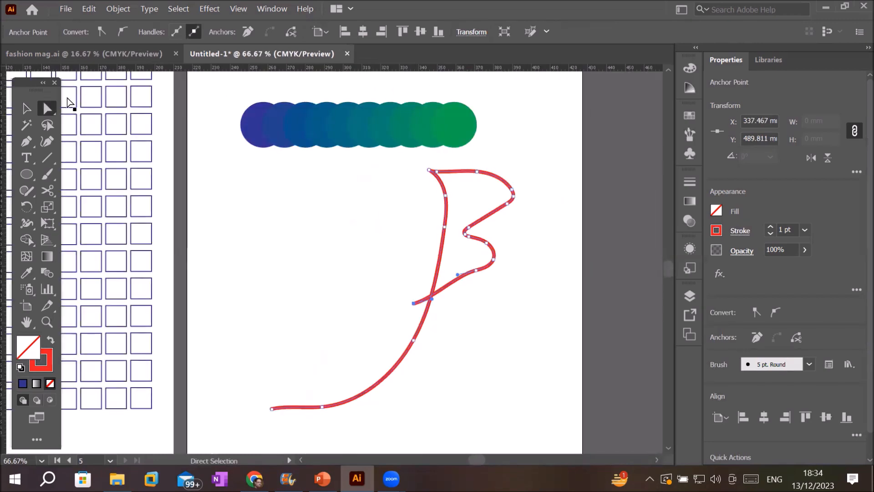
Try to make a blend from the circle blend and the letter B path together, and undo it.
{"action": "left_click", "coordinate": [24, 109]}
{"action": "mouse_move", "coordinate": [209, 85]}
{"action": "left_mouse_down"}
{"action": "mouse_move", "coordinate": [322, 292]}
{"action": "mouse_move", "coordinate": [578, 451]}
{"action": "mouse_move", "coordinate": [571, 332]}
{"action": "left_mouse_up"}
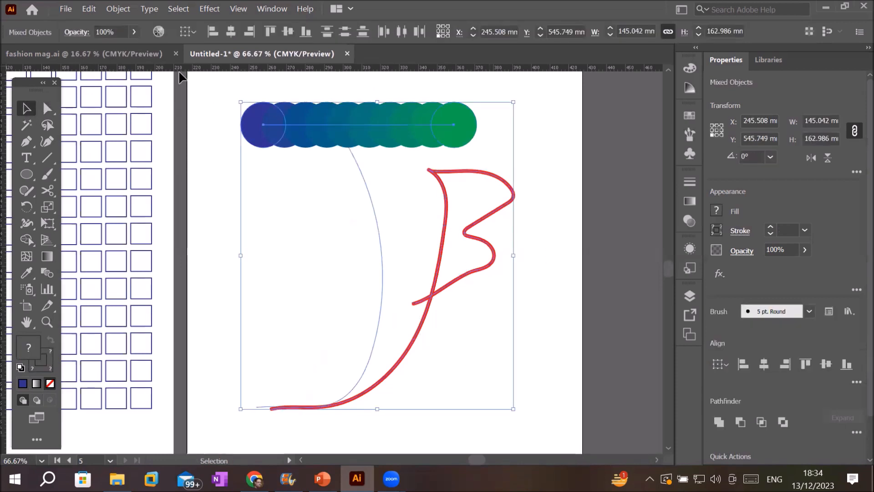
{"action": "left_click", "coordinate": [117, 9]}
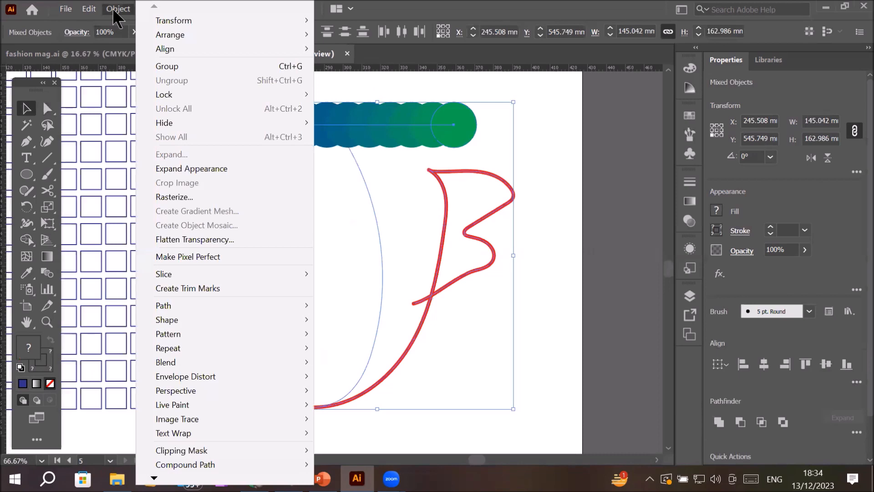
{"action": "mouse_move", "coordinate": [230, 390]}
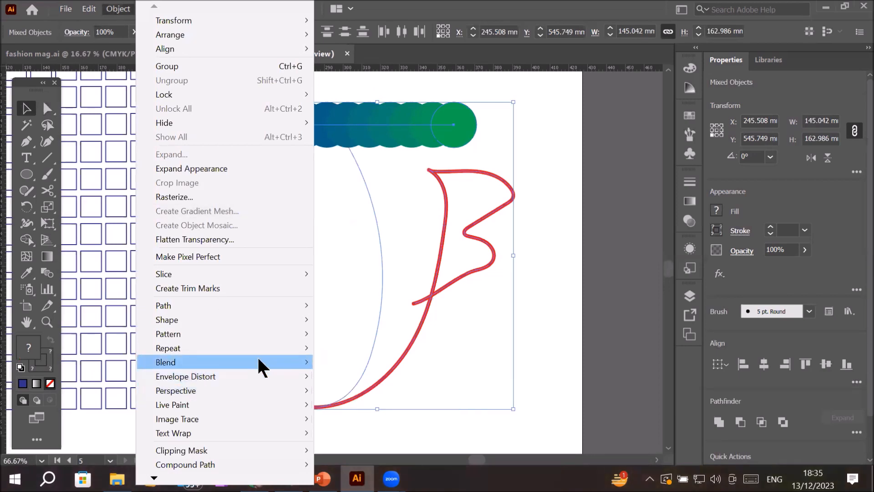
{"action": "mouse_move", "coordinate": [281, 359]}
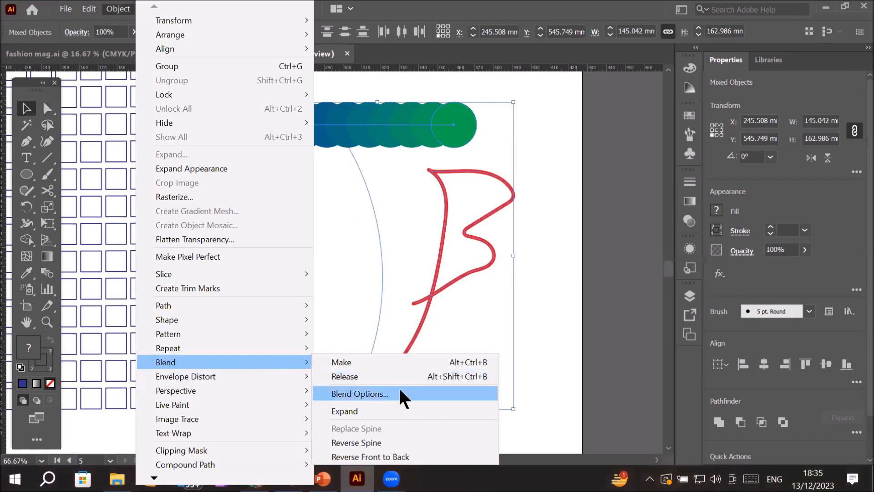
{"action": "left_click", "coordinate": [420, 363]}
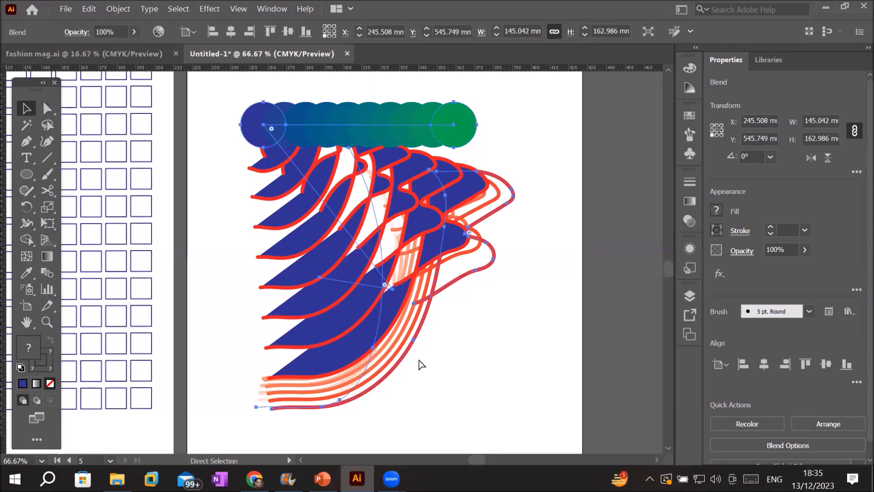
{"action": "key", "text": "ctrl+z"}
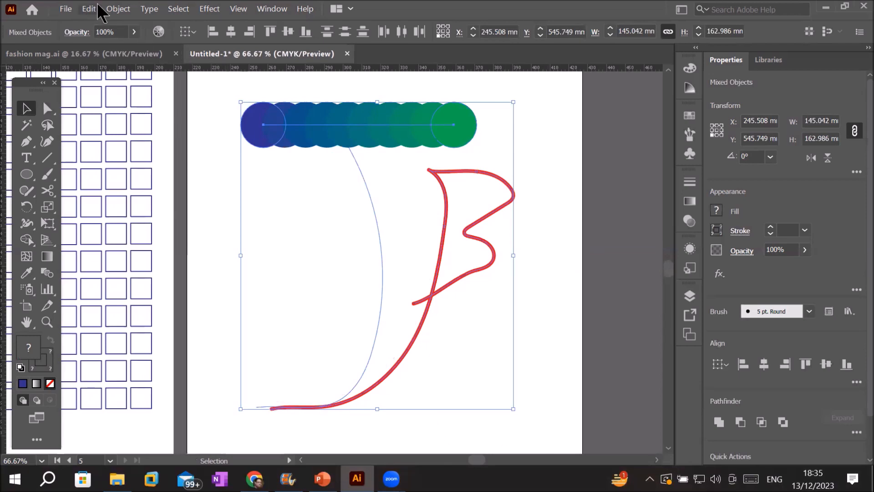
{"action": "left_click", "coordinate": [117, 7]}
{"action": "mouse_move", "coordinate": [246, 339]}
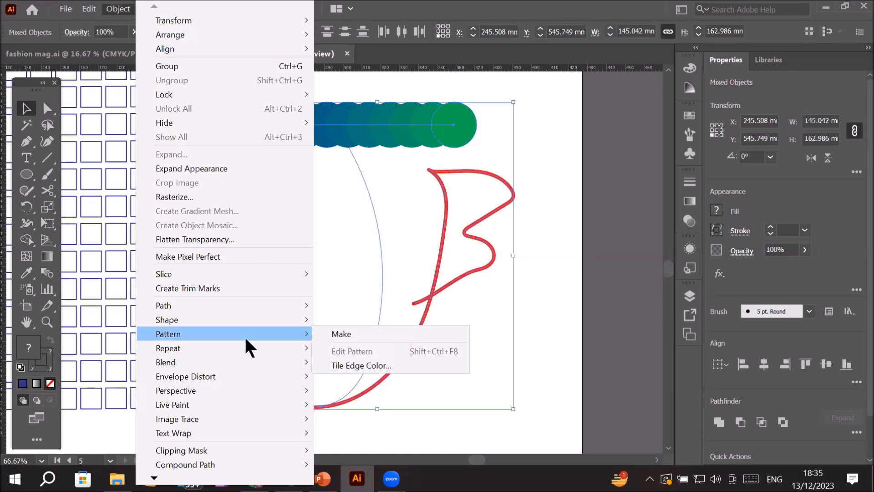
{"action": "mouse_move", "coordinate": [253, 362]}
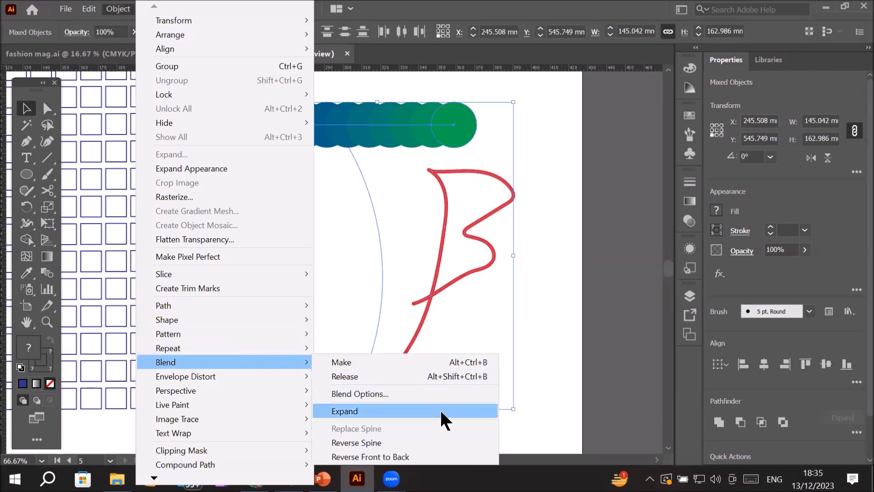
{"action": "left_click", "coordinate": [473, 409]}
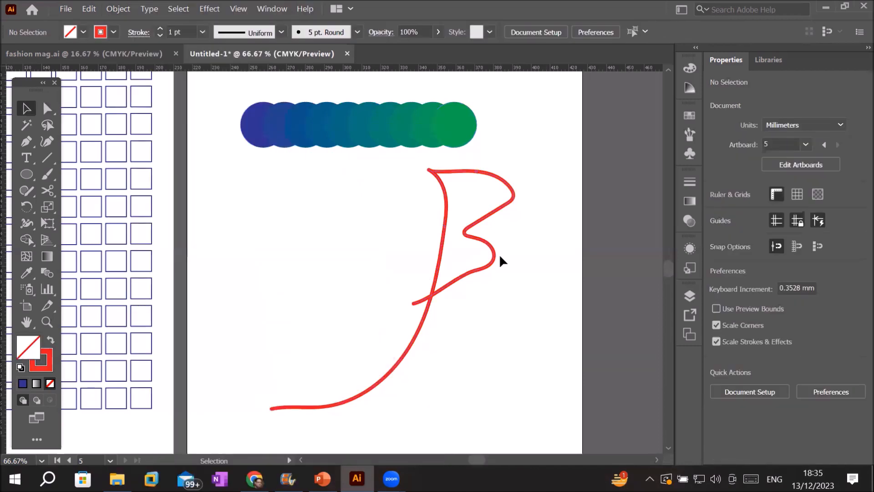
Shift the letter B path slightly left and down, and replace the circle blend's spine with it.
{"action": "left_click", "coordinate": [490, 260]}
{"action": "left_click_drag", "start_coordinate": [490, 259], "coordinate": [470, 264]}
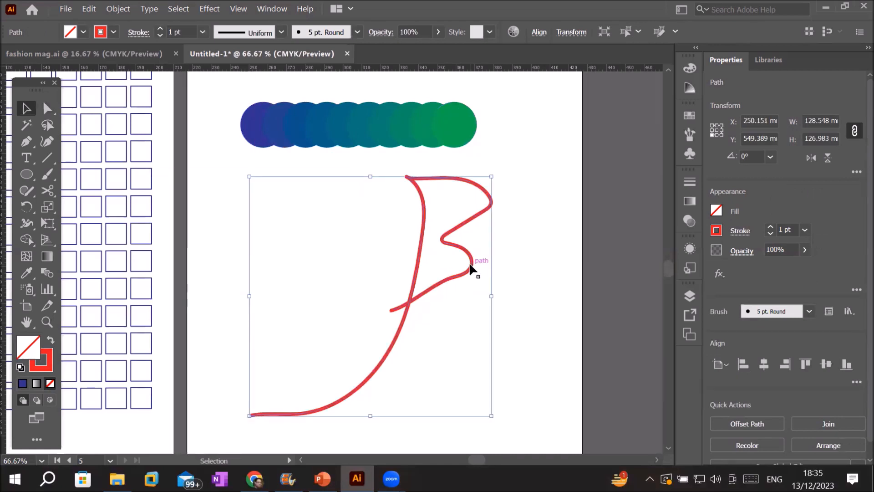
{"action": "left_click", "coordinate": [380, 127]}
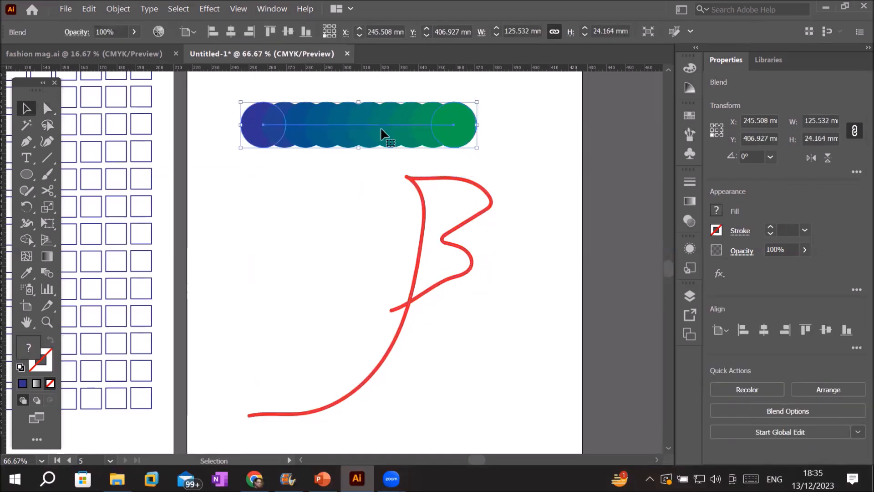
{"action": "left_click", "coordinate": [459, 248], "text": "shift"}
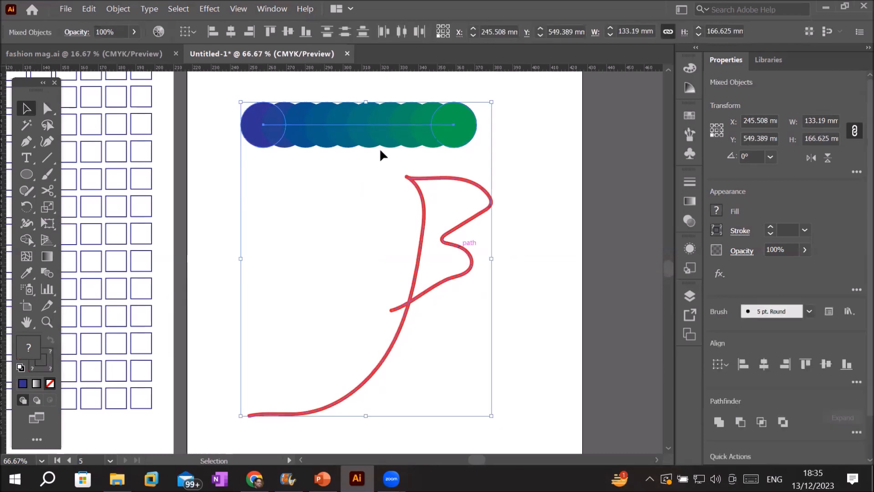
{"action": "left_click", "coordinate": [103, 11]}
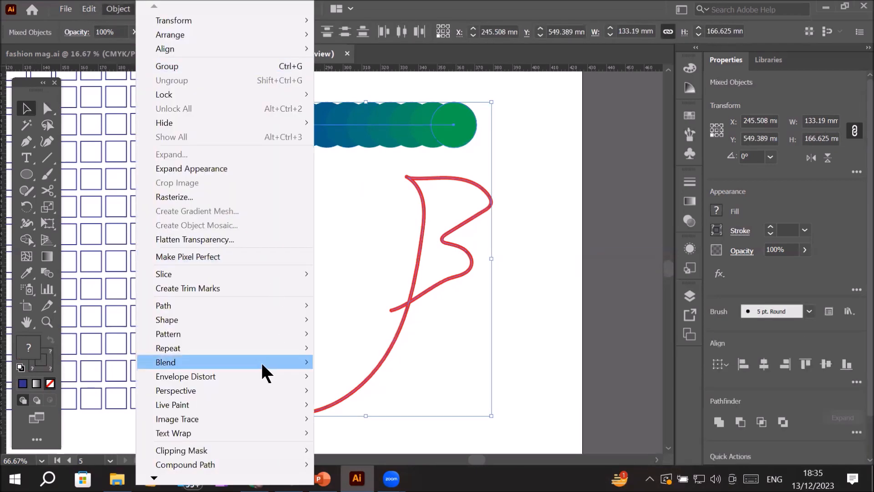
{"action": "mouse_move", "coordinate": [263, 372]}
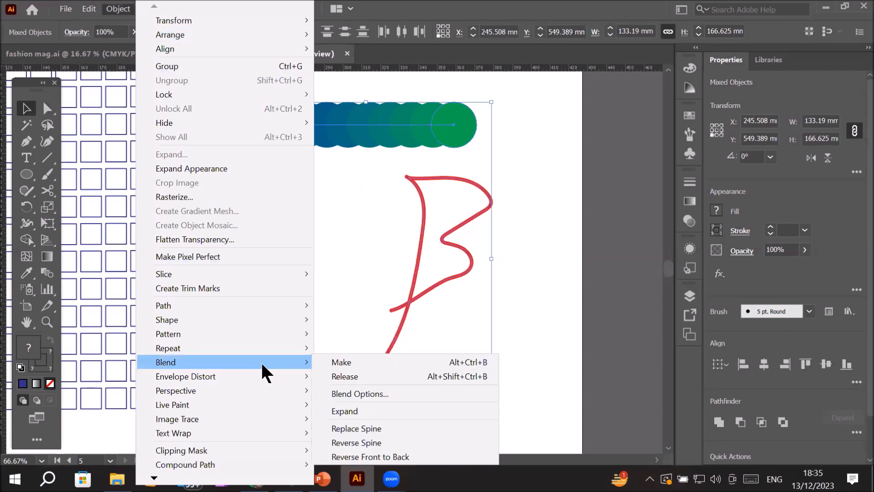
{"action": "left_click", "coordinate": [359, 422]}
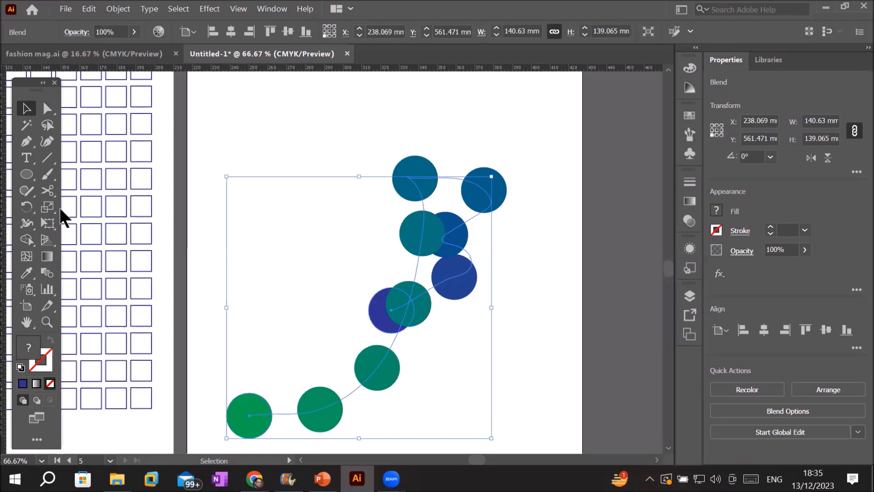
Set the circle blend's spacing to 36 specified steps along the B-shaped spine.
{"action": "double_click", "coordinate": [47, 272]}
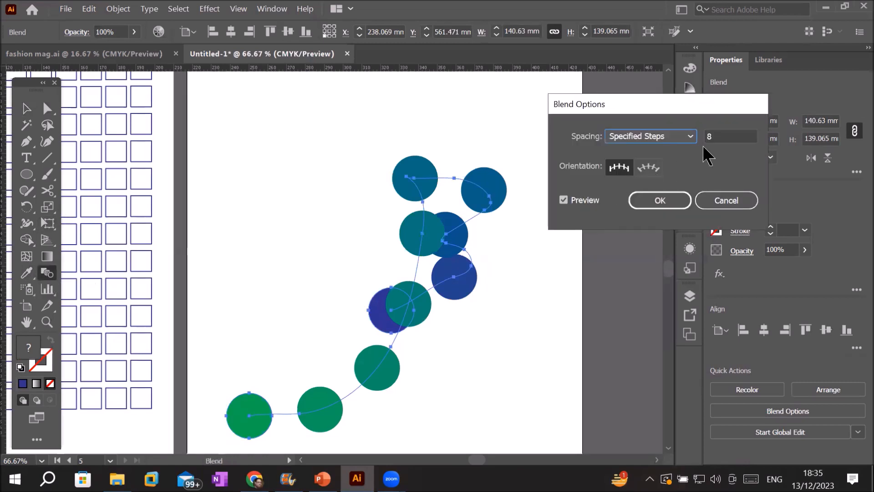
{"action": "left_click", "coordinate": [737, 132]}
{"action": "key", "text": "Up"}
{"action": "key", "text": "Up"}
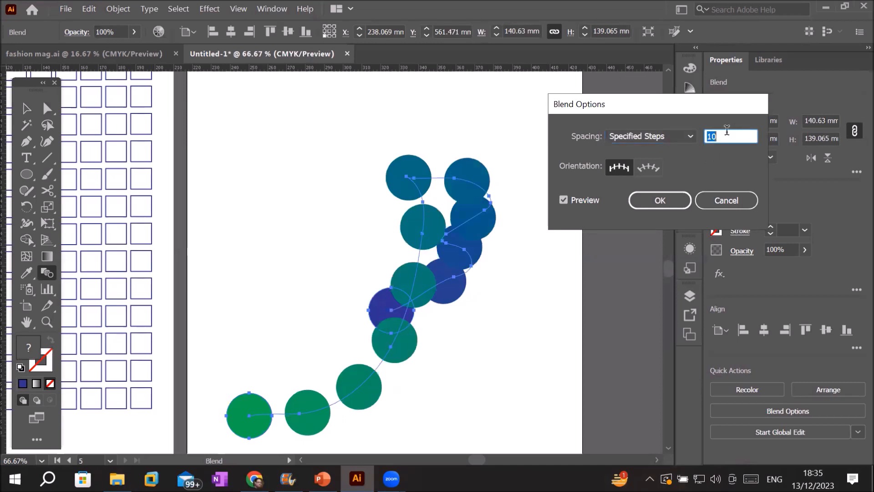
{"action": "key", "text": "Up"}
{"action": "key", "text": "Up"}
{"action": "key", "text": "Up"}
{"action": "key", "text": "Up"}
{"action": "key", "text": "Up"}
{"action": "key", "text": "Up"}
{"action": "key", "text": "Up"}
{"action": "key", "text": "Up"}
{"action": "key", "text": "Up"}
{"action": "key", "text": "Up"}
{"action": "key", "text": "Up"}
{"action": "key", "text": "Up"}
{"action": "key", "text": "Up"}
{"action": "key", "text": "Up"}
{"action": "key", "text": "Up"}
{"action": "key", "text": "Up"}
{"action": "key", "text": "Up"}
{"action": "key", "text": "Up"}
{"action": "key", "text": "Up"}
{"action": "key", "text": "Up"}
{"action": "key", "text": "Up"}
{"action": "key", "text": "Up"}
{"action": "key", "text": "Up"}
{"action": "key", "text": "Up"}
{"action": "key", "text": "Up"}
{"action": "key", "text": "Up"}
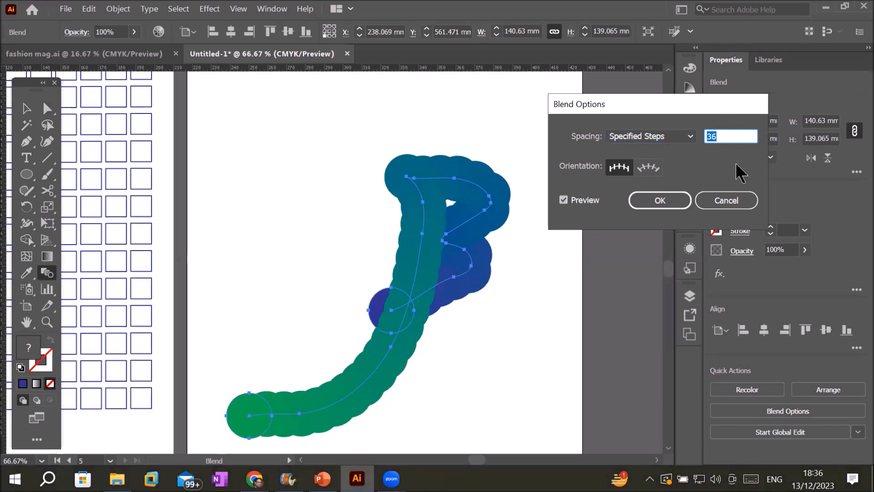
{"action": "left_click", "coordinate": [665, 204]}
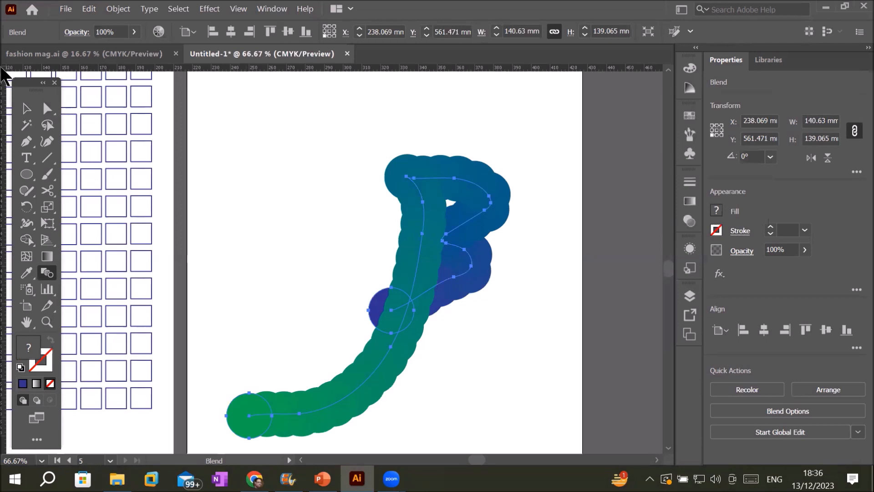
Reshape the green end circle of the blend into a small square-like shape by pulling its four anchor points inward.
{"action": "left_click", "coordinate": [47, 108]}
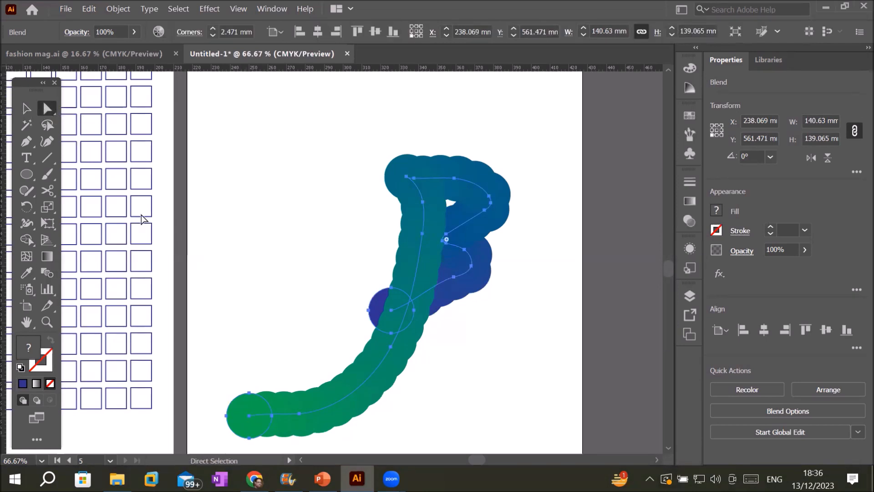
{"action": "left_click", "coordinate": [26, 113]}
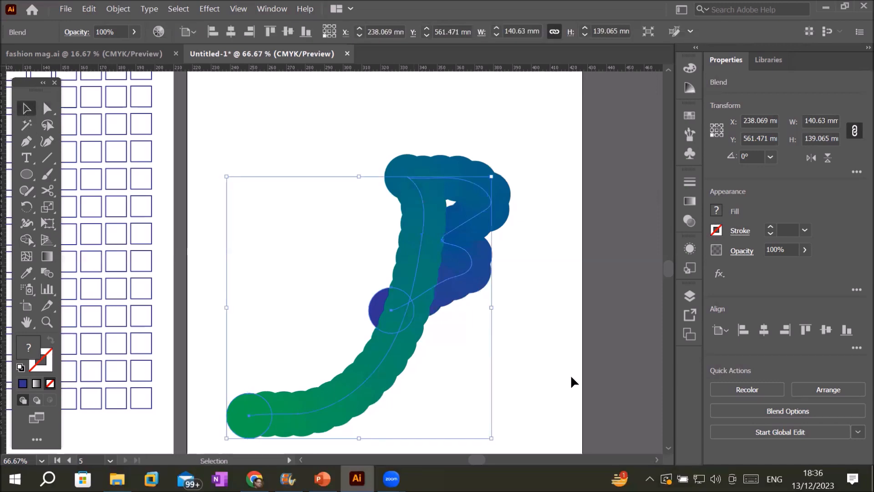
{"action": "scroll", "coordinate": [572, 369], "scroll_direction": "down", "scroll_amount": 1}
{"action": "scroll", "coordinate": [364, 430], "scroll_direction": "up", "scroll_amount": 3}
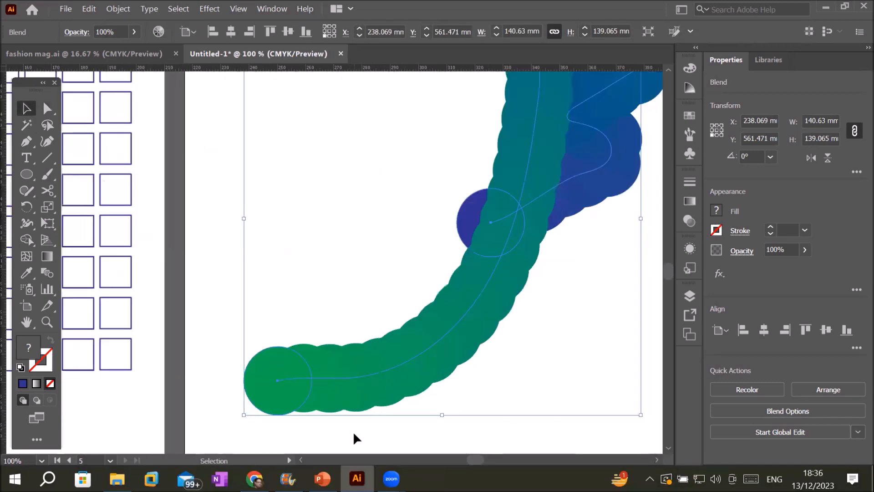
{"action": "left_click", "coordinate": [48, 108]}
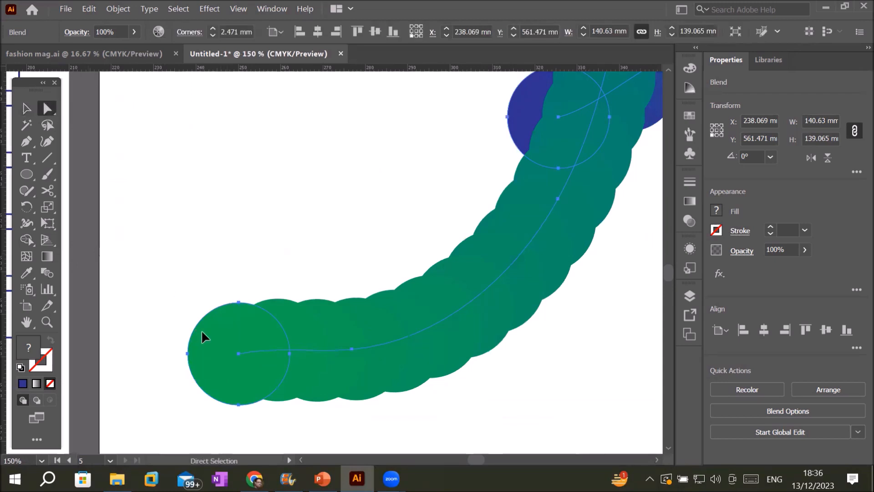
{"action": "mouse_move", "coordinate": [237, 301]}
{"action": "left_mouse_down"}
{"action": "mouse_move", "coordinate": [231, 321]}
{"action": "mouse_move", "coordinate": [236, 306]}
{"action": "left_mouse_up"}
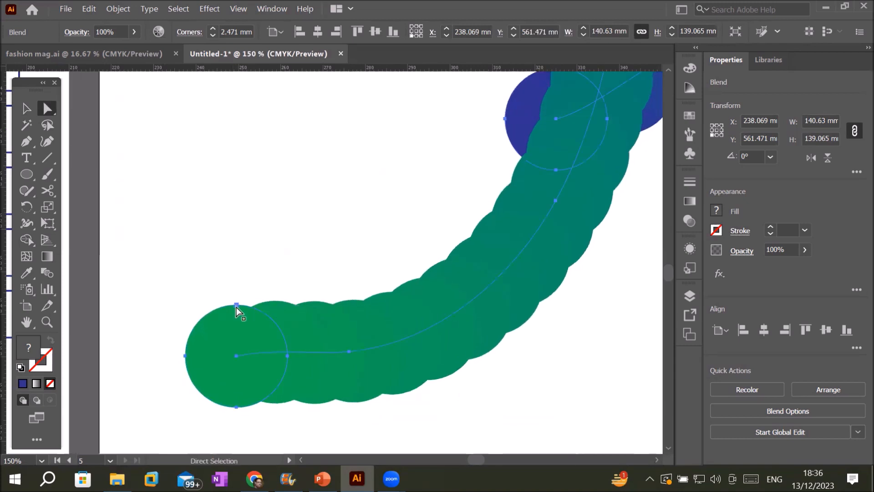
{"action": "left_click", "coordinate": [237, 305]}
{"action": "left_click_drag", "start_coordinate": [236, 305], "coordinate": [232, 342]}
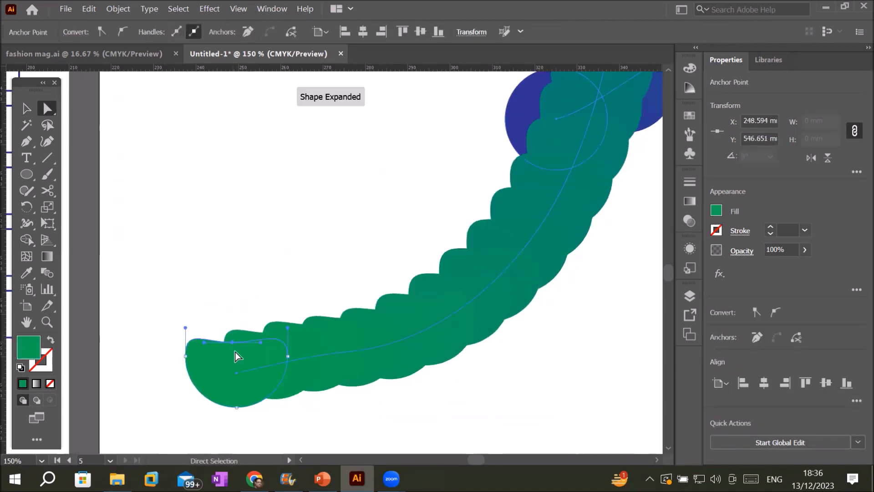
{"action": "left_click_drag", "start_coordinate": [236, 407], "coordinate": [234, 378]}
{"action": "left_click_drag", "start_coordinate": [288, 357], "coordinate": [249, 357]}
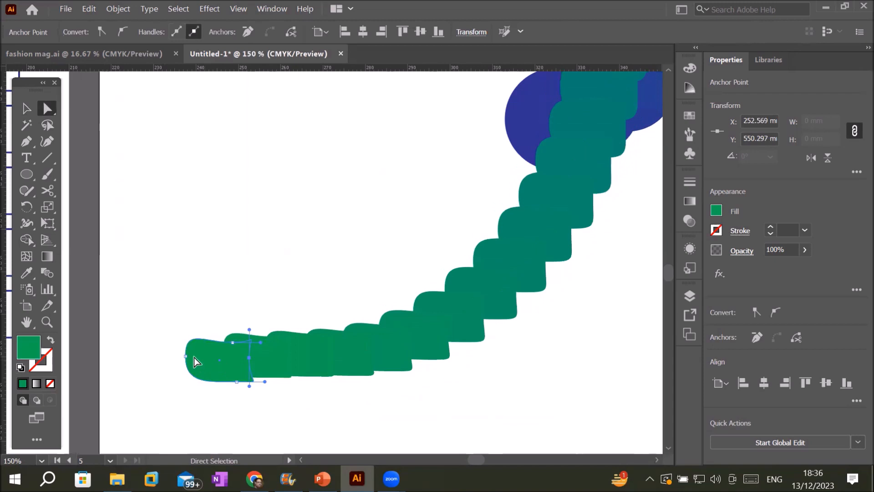
{"action": "left_click_drag", "start_coordinate": [186, 356], "coordinate": [217, 359]}
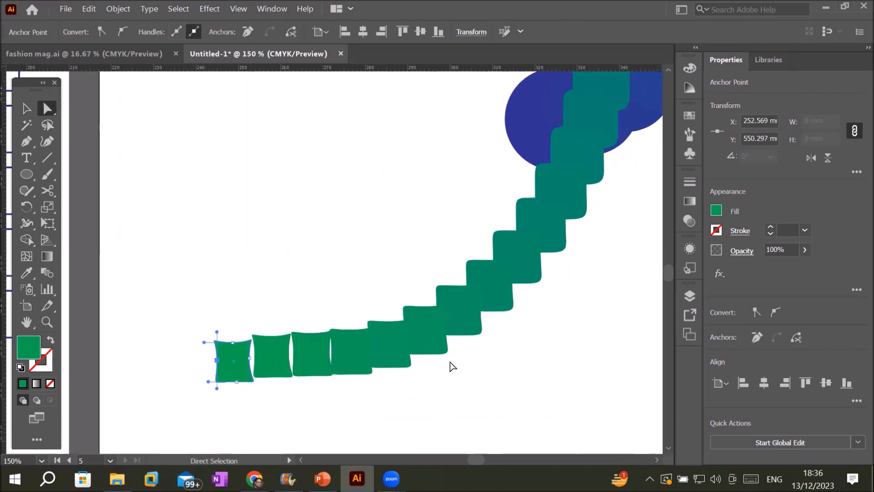
Narrow and shorten the blue end circle of the blend by pulling its left, right and top anchor points inward.
{"action": "scroll", "coordinate": [621, 287], "scroll_direction": "down", "scroll_amount": 2}
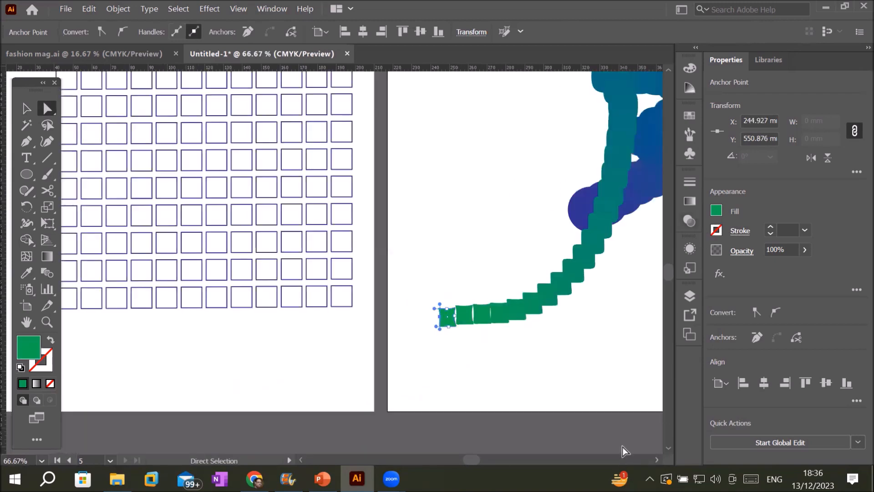
{"action": "scroll", "coordinate": [621, 447], "scroll_direction": "right", "scroll_amount": 2}
{"action": "scroll", "coordinate": [640, 371], "scroll_direction": "right", "scroll_amount": 3}
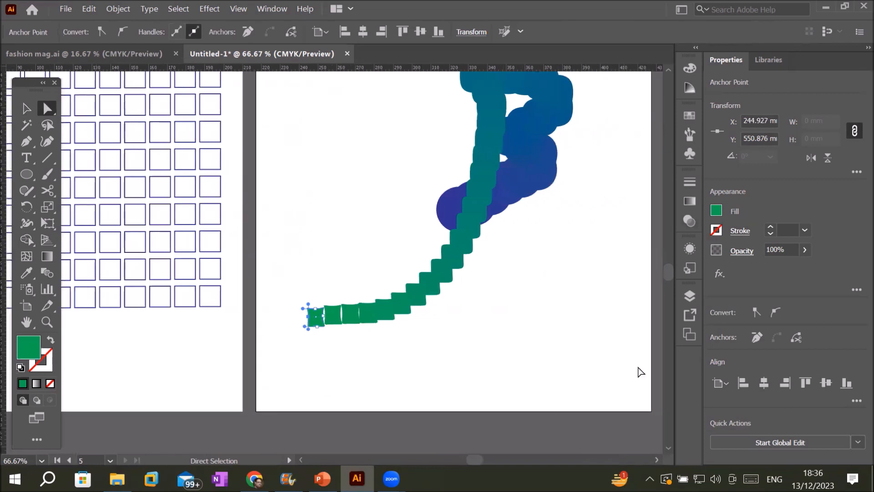
{"action": "scroll", "coordinate": [586, 157], "scroll_direction": "up", "scroll_amount": 2}
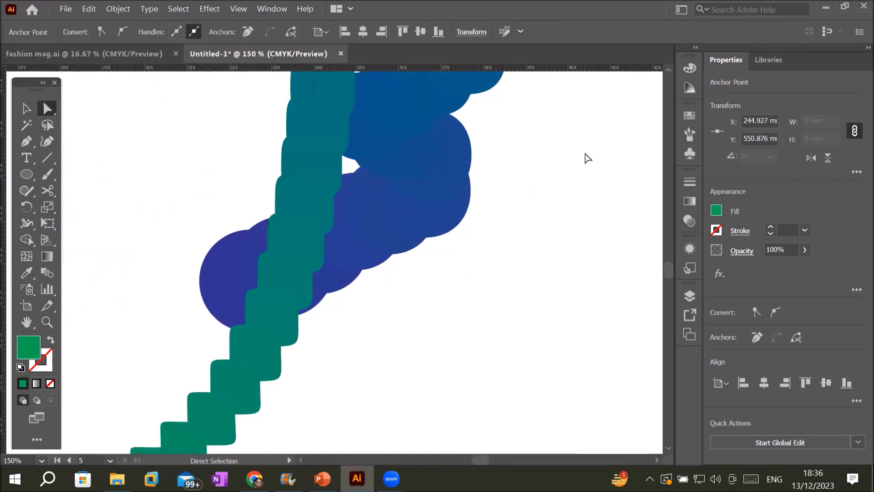
{"action": "left_click", "coordinate": [223, 265]}
{"action": "left_click_drag", "start_coordinate": [199, 280], "coordinate": [232, 281]}
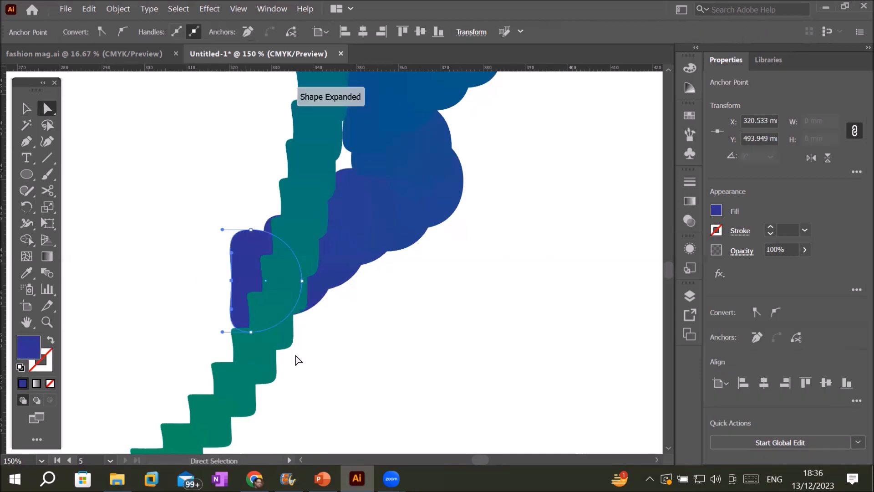
{"action": "left_click_drag", "start_coordinate": [303, 281], "coordinate": [284, 281]}
{"action": "left_click_drag", "start_coordinate": [251, 230], "coordinate": [251, 269]}
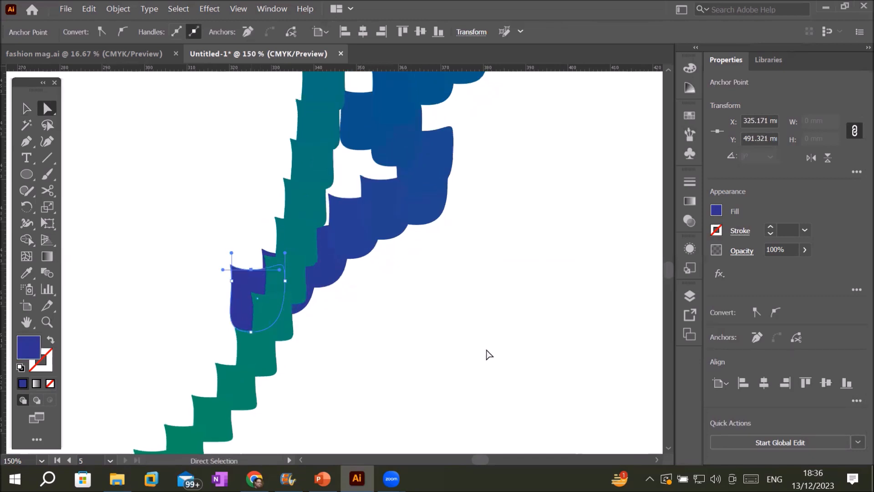
Move the letter B blend from the Blend Tool artboard onto the grid of the neighbouring form artboard and deselect it.
{"action": "scroll", "coordinate": [486, 350], "scroll_direction": "down", "scroll_amount": 3}
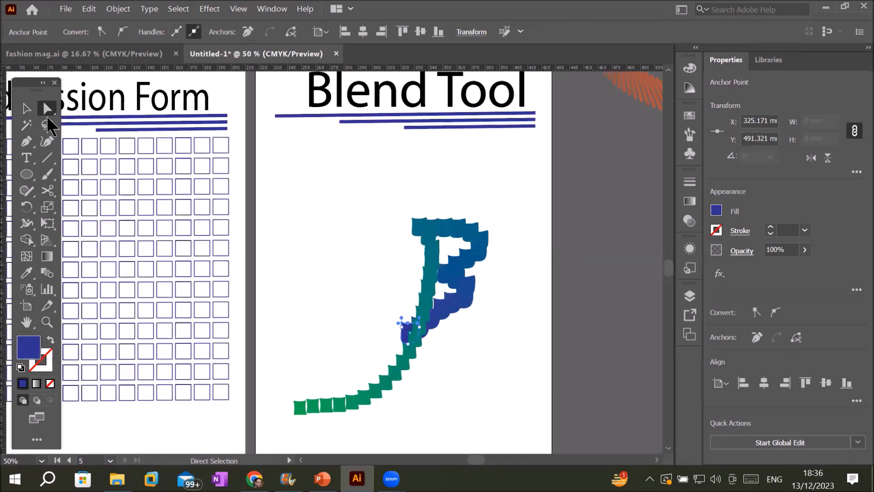
{"action": "left_click", "coordinate": [26, 108]}
{"action": "left_click", "coordinate": [527, 438]}
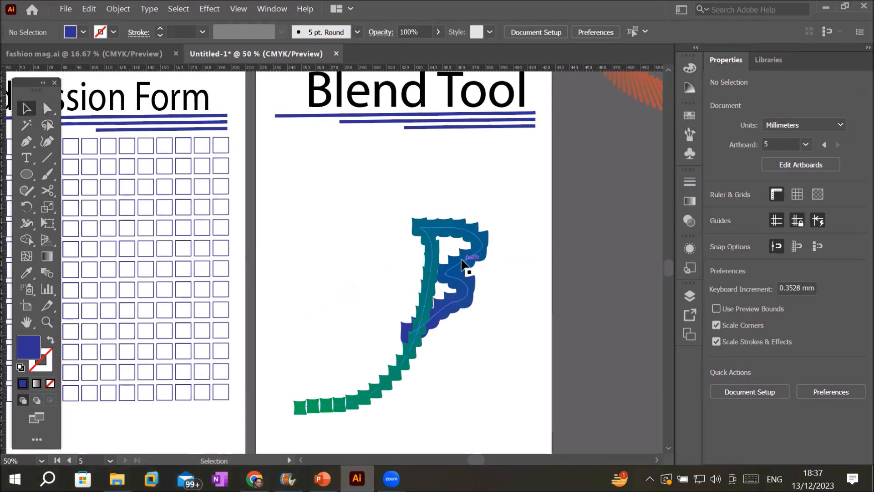
{"action": "left_click_drag", "start_coordinate": [476, 250], "coordinate": [146, 218]}
{"action": "left_click", "coordinate": [411, 231]}
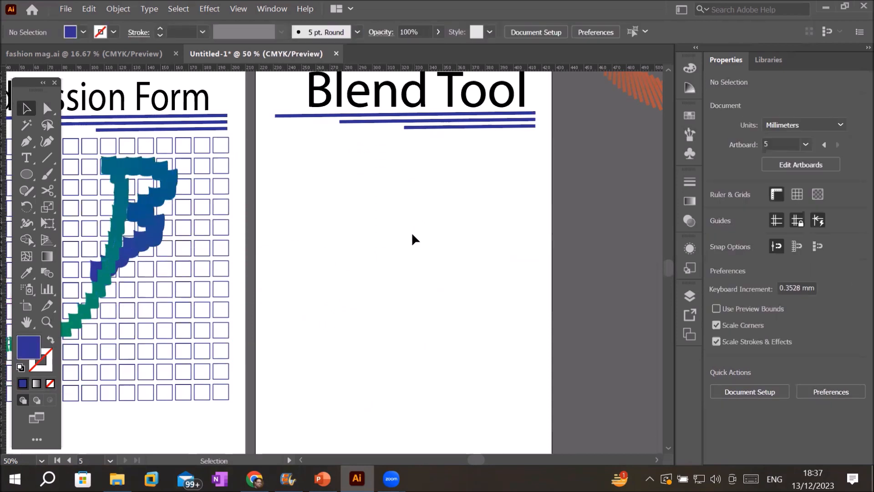
Add the point text "M" on the empty area of the Blend Tool artboard.
{"action": "left_click", "coordinate": [23, 154]}
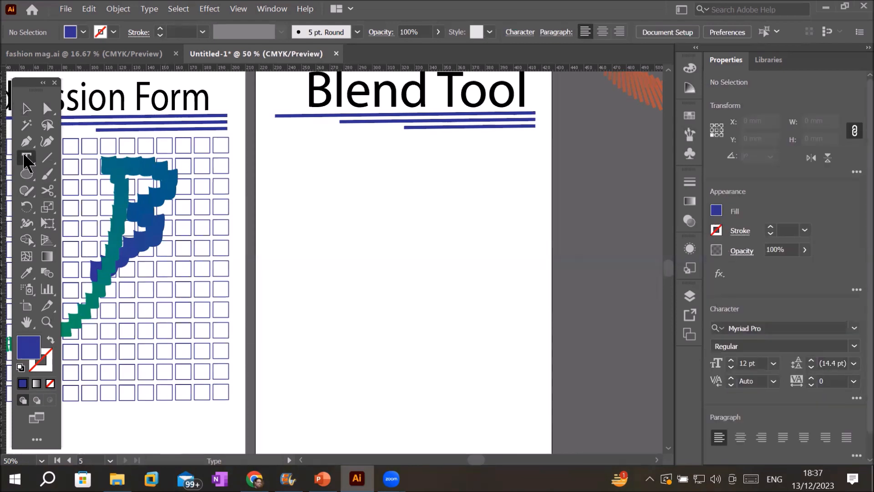
{"action": "left_click", "coordinate": [24, 154]}
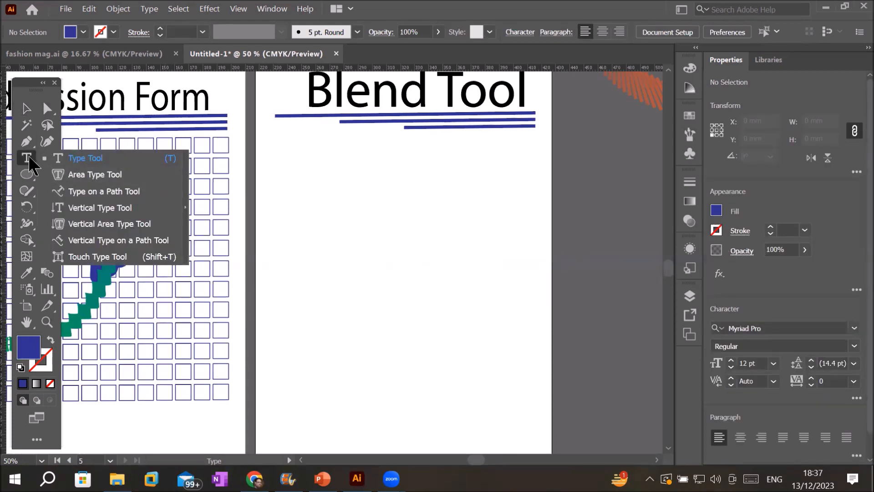
{"action": "left_click", "coordinate": [363, 250]}
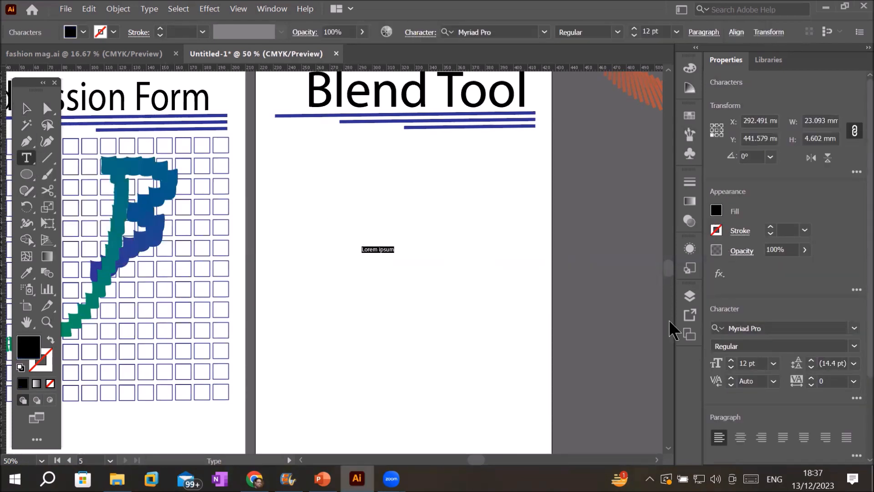
{"action": "type", "text": "M"}
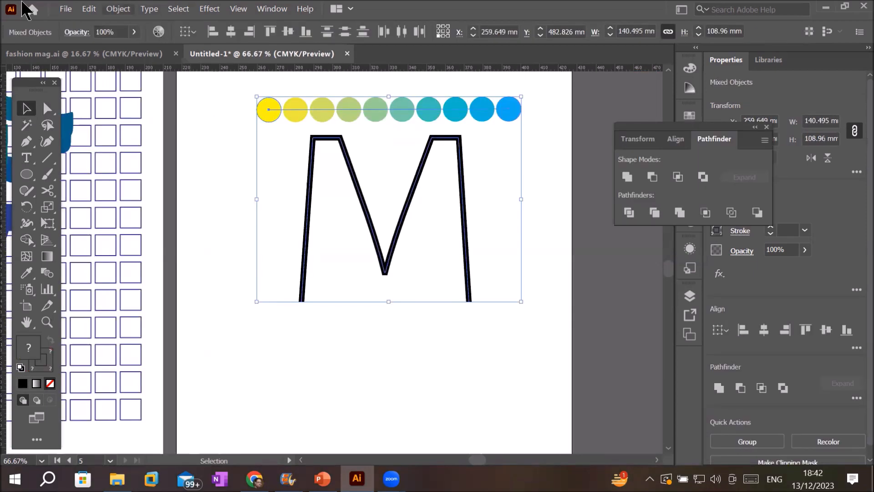
Review the Blend commands for the selected circle blend and M outline, and shift the M outline slightly down and right.
{"action": "left_click", "coordinate": [118, 9]}
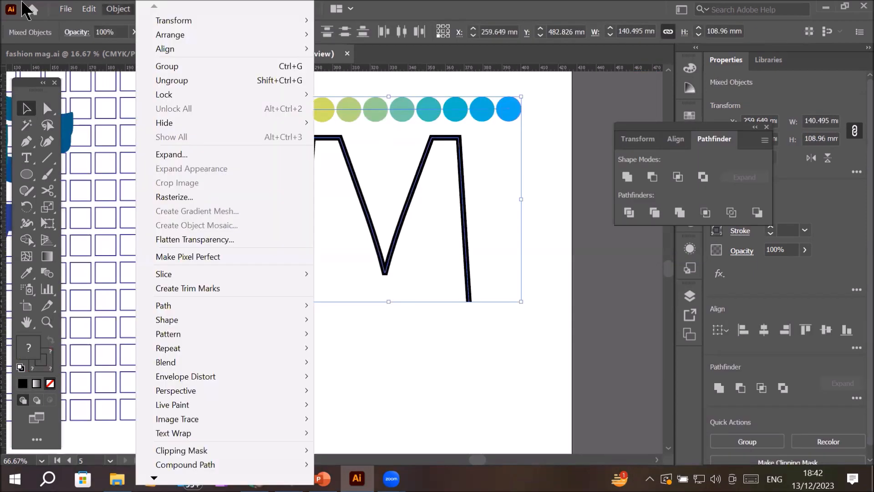
{"action": "mouse_move", "coordinate": [191, 319]}
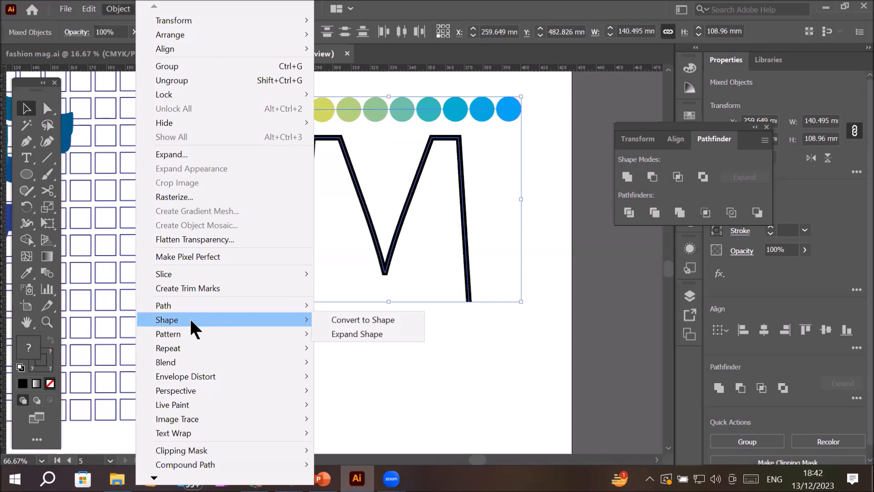
{"action": "mouse_move", "coordinate": [237, 428]}
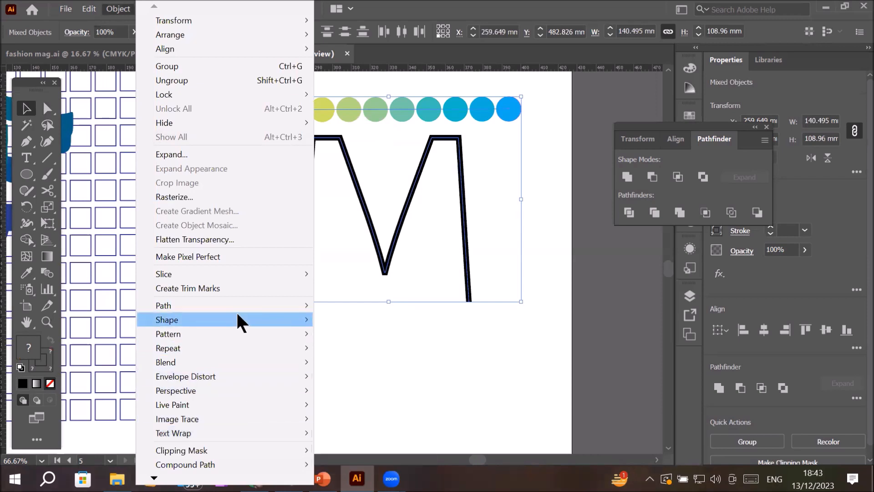
{"action": "mouse_move", "coordinate": [237, 319]}
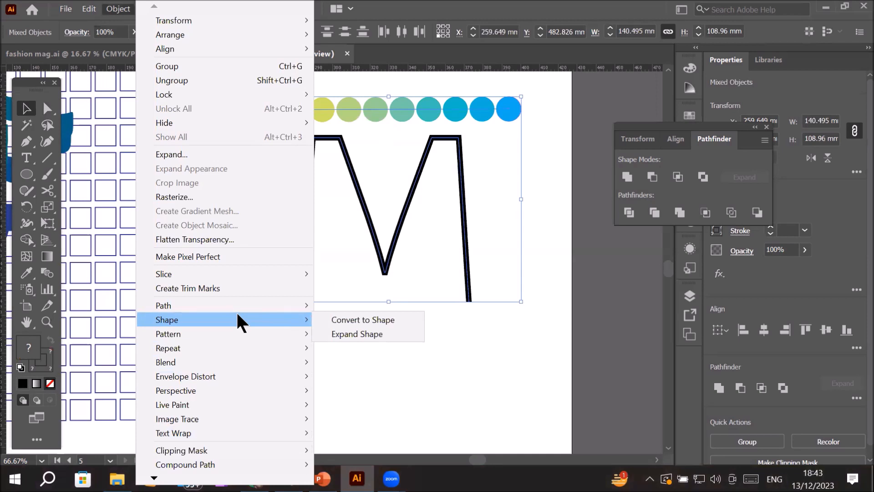
{"action": "mouse_move", "coordinate": [248, 360]}
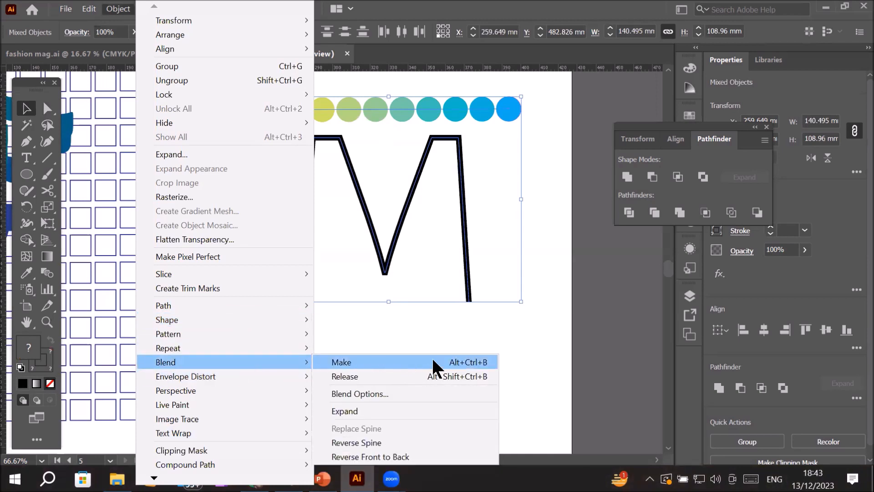
{"action": "left_click", "coordinate": [533, 345]}
{"action": "mouse_move", "coordinate": [312, 237]}
{"action": "left_mouse_down"}
{"action": "mouse_move", "coordinate": [272, 268]}
{"action": "mouse_move", "coordinate": [351, 253]}
{"action": "mouse_move", "coordinate": [309, 246]}
{"action": "left_mouse_up"}
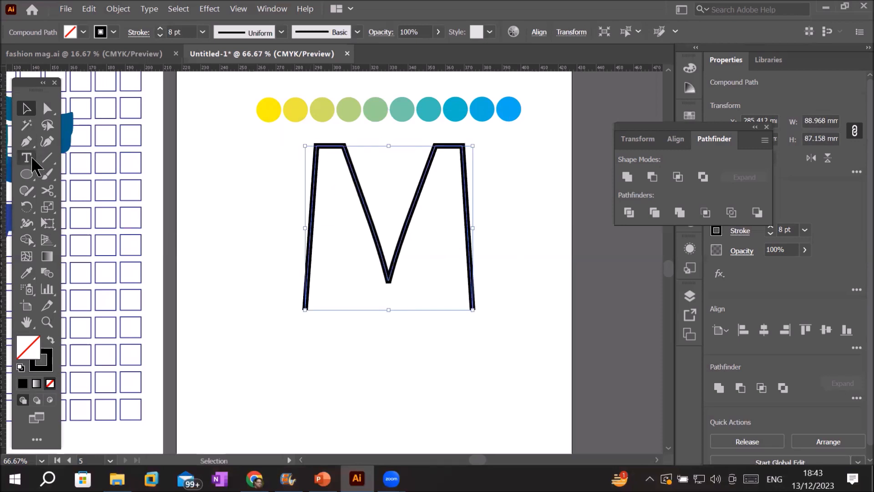
Trace the M outline with the Pen tool as one open path of seven straight-segment anchor points, from the left foot to the right foot.
{"action": "left_click", "coordinate": [26, 141]}
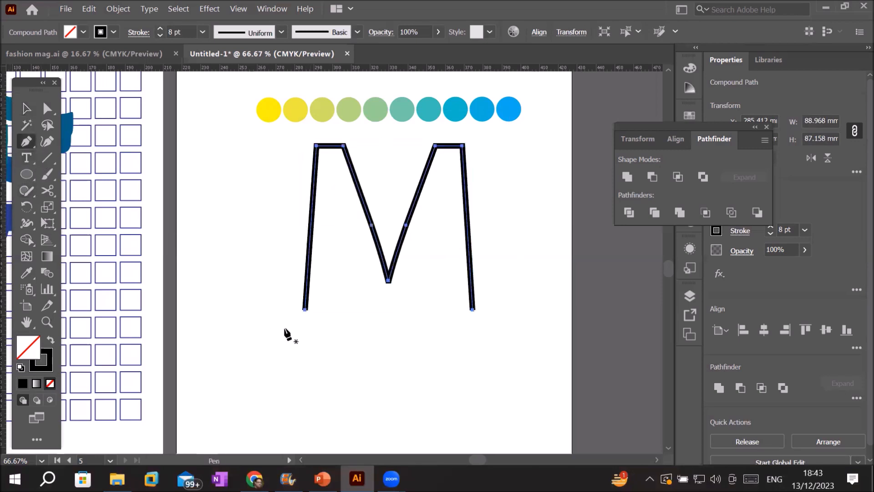
{"action": "left_click", "coordinate": [305, 310]}
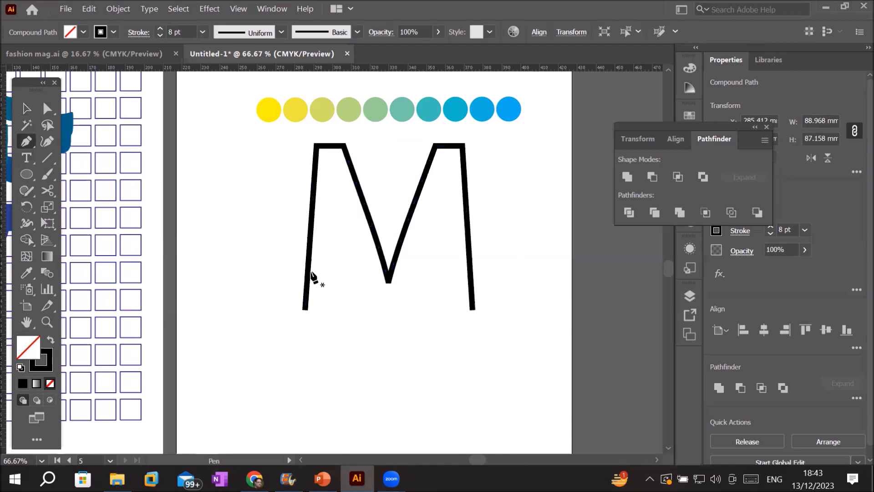
{"action": "left_click", "coordinate": [314, 146]}
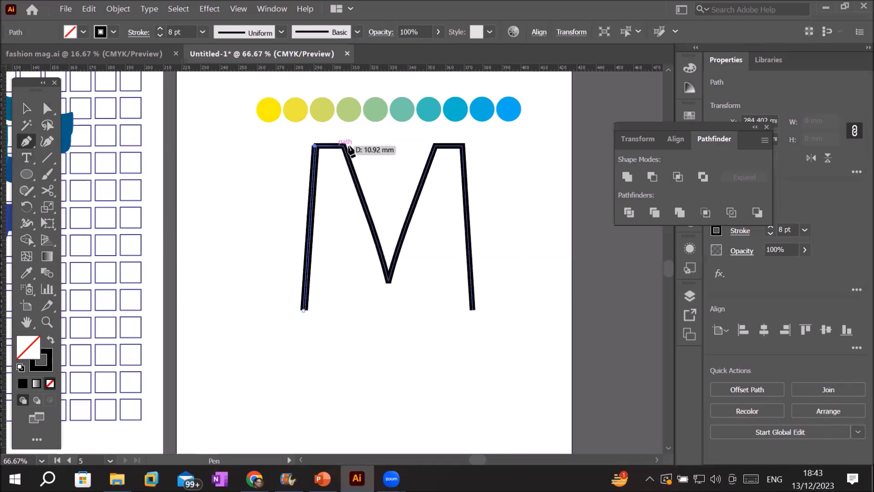
{"action": "left_click", "coordinate": [343, 146]}
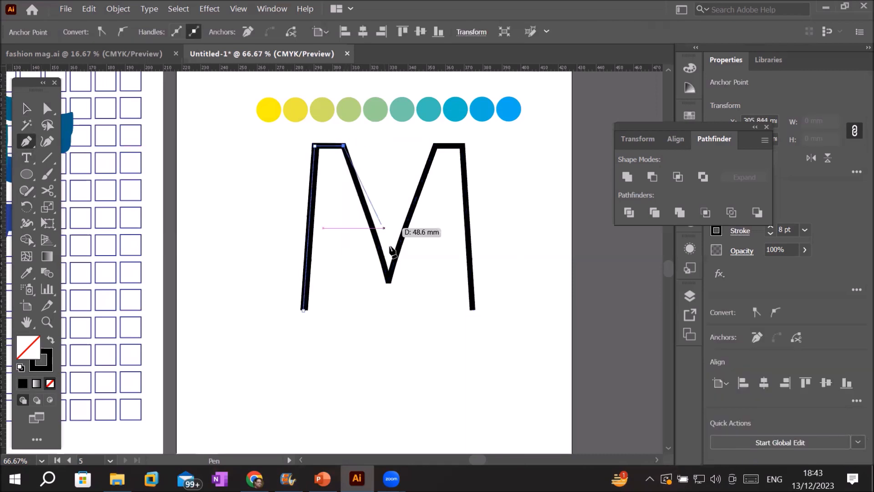
{"action": "left_click", "coordinate": [387, 279]}
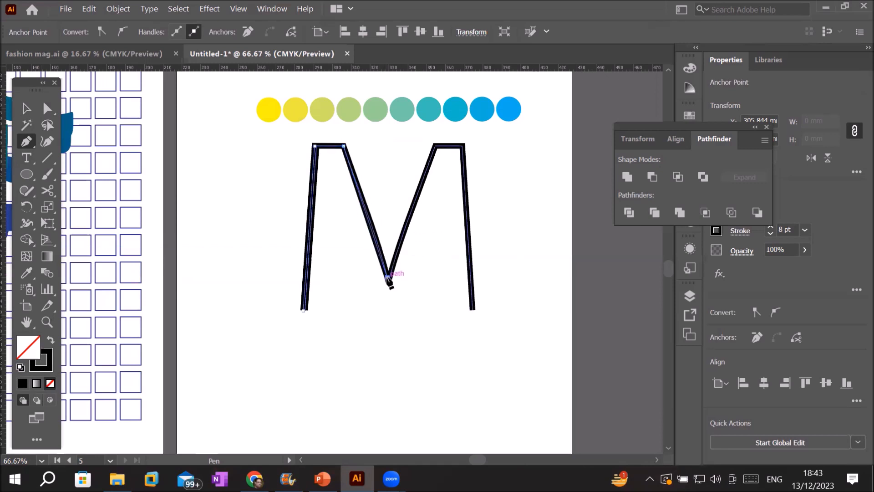
{"action": "left_click", "coordinate": [434, 146]}
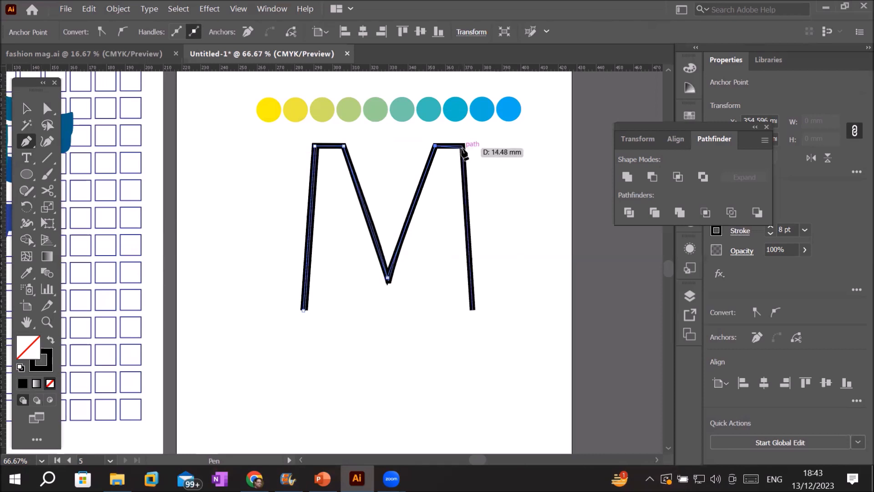
{"action": "left_click", "coordinate": [462, 147]}
{"action": "left_click", "coordinate": [471, 306]}
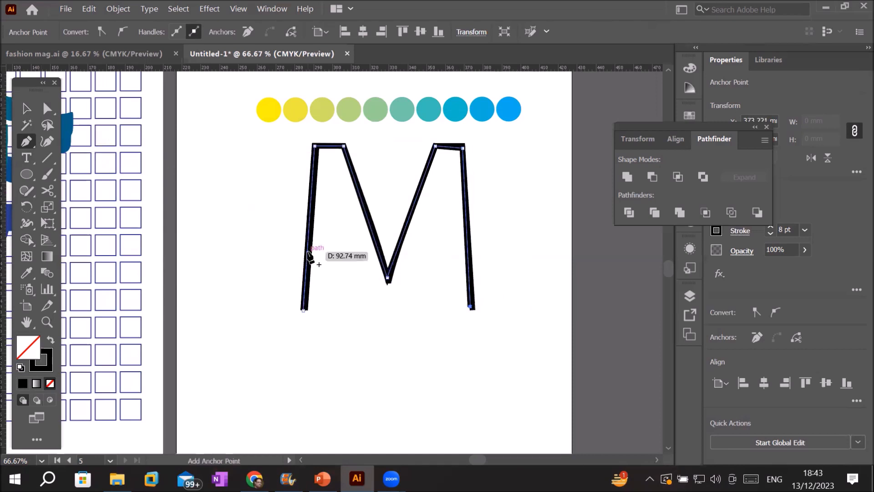
{"action": "key", "text": "v"}
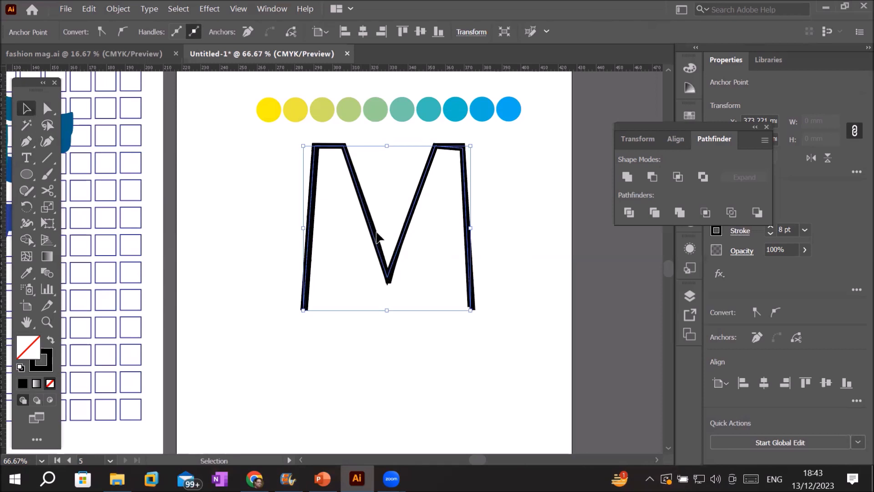
Separate the traced M path from the compound M outline, placing the traced path to the left of the outline below the circle blend.
{"action": "left_click_drag", "start_coordinate": [212, 258], "coordinate": [97, 320]}
{"action": "left_click_drag", "start_coordinate": [455, 253], "coordinate": [526, 313]}
{"action": "left_click_drag", "start_coordinate": [238, 236], "coordinate": [485, 168], "text": "alt"}
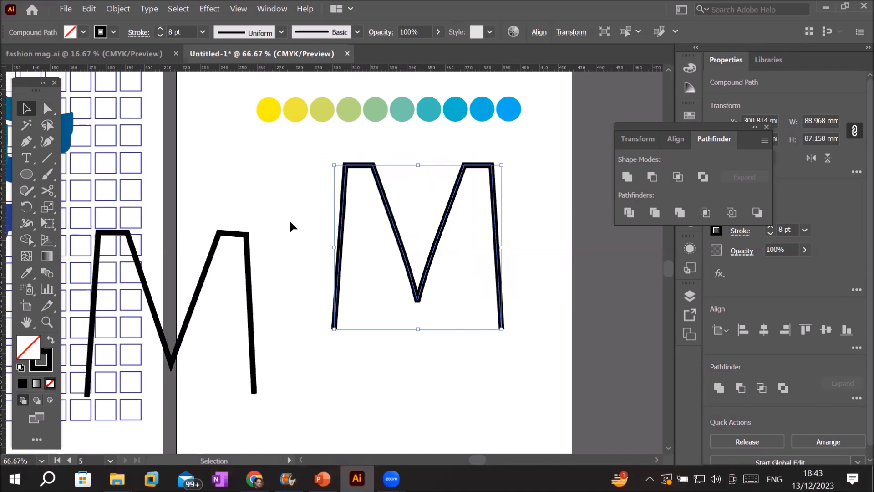
{"action": "left_click", "coordinate": [230, 236]}
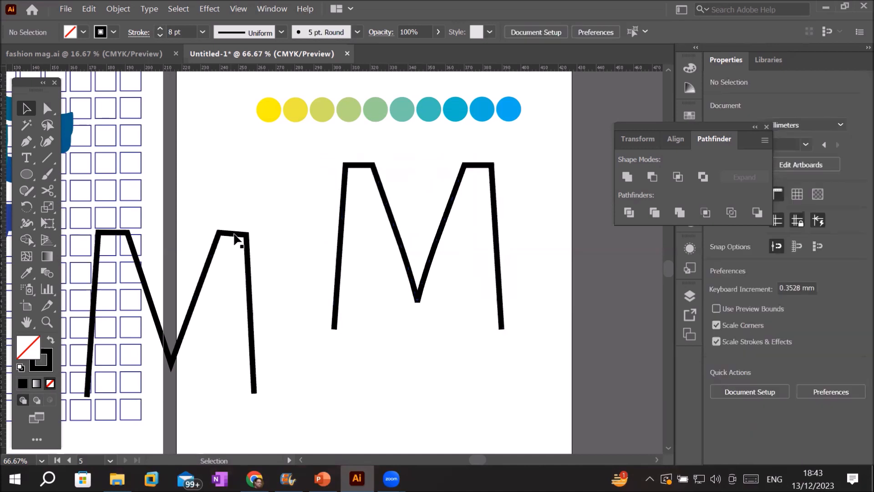
{"action": "left_click", "coordinate": [240, 237]}
{"action": "left_click_drag", "start_coordinate": [236, 234], "coordinate": [295, 163]}
Replace the spine of the yellow-to-blue circle blend with the traced M path.
{"action": "left_click", "coordinate": [349, 101], "text": "shift"}
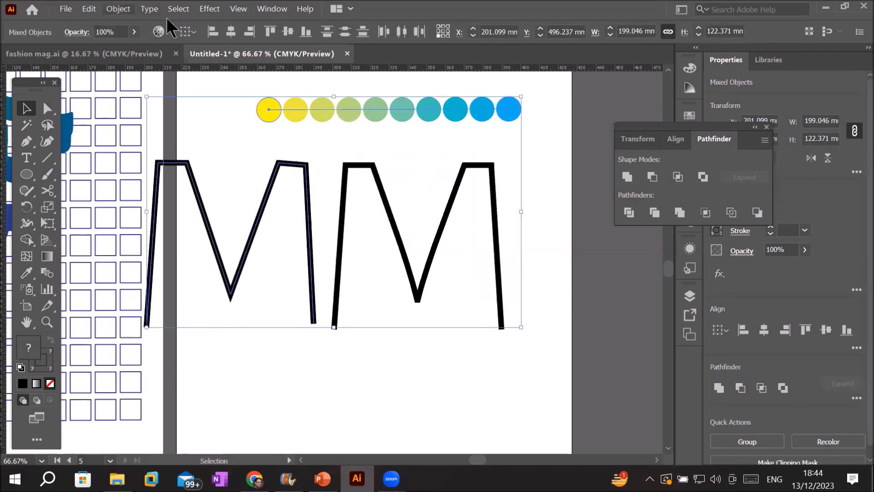
{"action": "left_click", "coordinate": [117, 9]}
{"action": "mouse_move", "coordinate": [220, 365]}
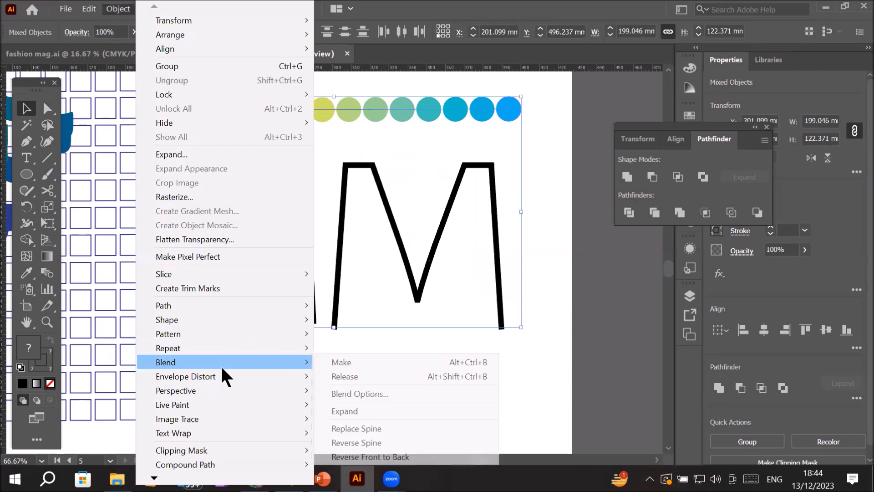
{"action": "left_click", "coordinate": [339, 425]}
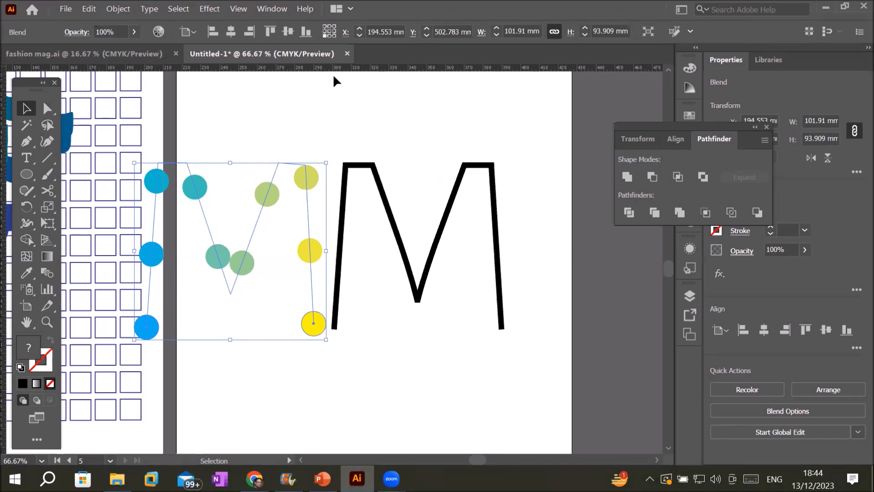
Set the M blend's spacing to 69 specified steps.
{"action": "double_click", "coordinate": [48, 272]}
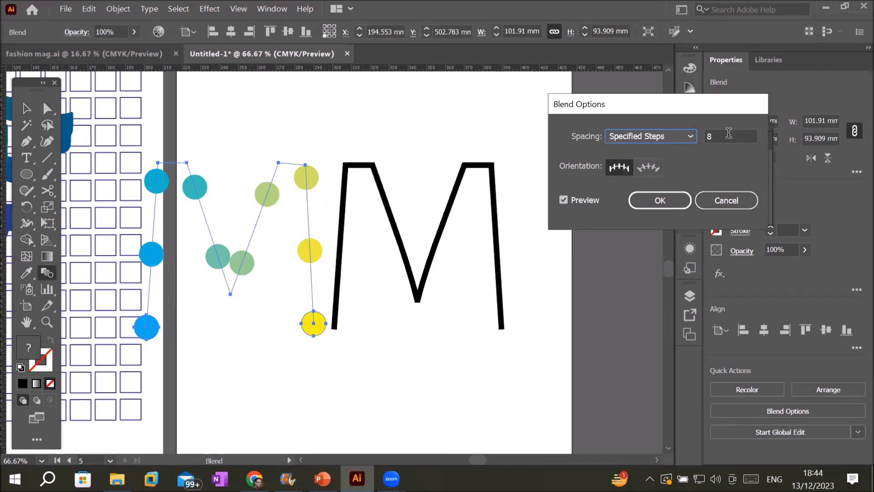
{"action": "left_click", "coordinate": [718, 133]}
{"action": "key", "text": "Up"}
{"action": "key", "text": "Up"}
{"action": "key", "text": "Up"}
{"action": "key", "text": "Up"}
{"action": "key", "text": "Up"}
{"action": "key", "text": "Up"}
{"action": "key", "text": "Up"}
{"action": "key", "text": "Up"}
{"action": "key", "text": "Up"}
{"action": "key", "text": "Up"}
{"action": "key", "text": "Up"}
{"action": "key", "text": "Up"}
{"action": "key", "text": "Up"}
{"action": "key", "text": "Up"}
{"action": "key", "text": "Up"}
{"action": "key", "text": "Up"}
{"action": "key", "text": "Up"}
{"action": "key", "text": "Up"}
{"action": "key", "text": "Up"}
{"action": "key", "text": "Up"}
{"action": "key", "text": "Up"}
{"action": "key", "text": "Up"}
{"action": "key", "text": "Up"}
{"action": "key", "text": "Up"}
{"action": "key", "text": "Up"}
{"action": "key", "text": "Up"}
{"action": "key", "text": "Up"}
{"action": "key", "text": "Up"}
{"action": "key", "text": "Up"}
{"action": "key", "text": "Up"}
{"action": "key", "text": "Up"}
{"action": "key", "text": "Up"}
{"action": "key", "text": "Up"}
{"action": "key", "text": "Up"}
{"action": "key", "text": "Up"}
{"action": "key", "text": "Up"}
{"action": "key", "text": "Up"}
{"action": "key", "text": "Up"}
{"action": "key", "text": "Up"}
{"action": "key", "text": "Up"}
{"action": "key", "text": "Up"}
{"action": "key", "text": "Up"}
{"action": "key", "text": "Up"}
{"action": "key", "text": "Up"}
{"action": "key", "text": "Up"}
{"action": "key", "text": "Up"}
{"action": "key", "text": "Up"}
{"action": "key", "text": "Up"}
{"action": "key", "text": "Up"}
{"action": "key", "text": "Up"}
{"action": "key", "text": "Up"}
{"action": "key", "text": "Up"}
{"action": "key", "text": "Up"}
{"action": "key", "text": "Up"}
{"action": "key", "text": "Up"}
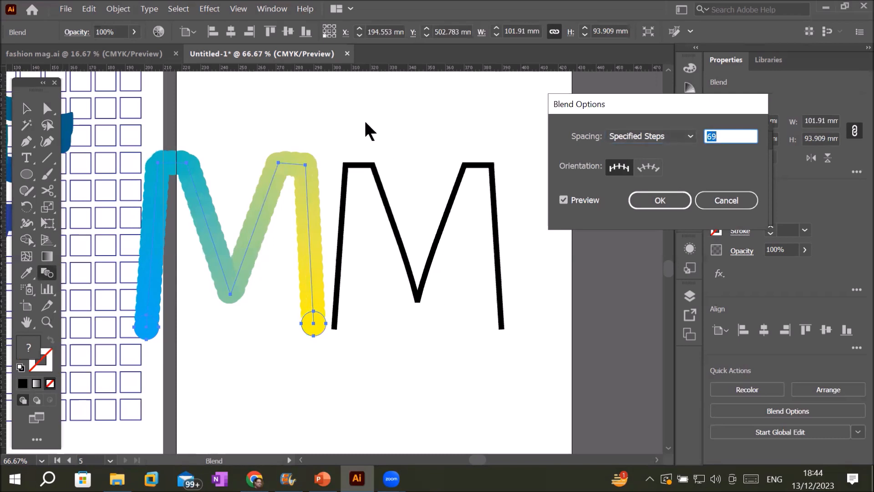
{"action": "left_click", "coordinate": [676, 199]}
Reverse the spine of the M blend so its colours run from yellow on the left leg to blue on the right leg.
{"action": "scroll", "coordinate": [421, 290], "scroll_direction": "down", "scroll_amount": 5}
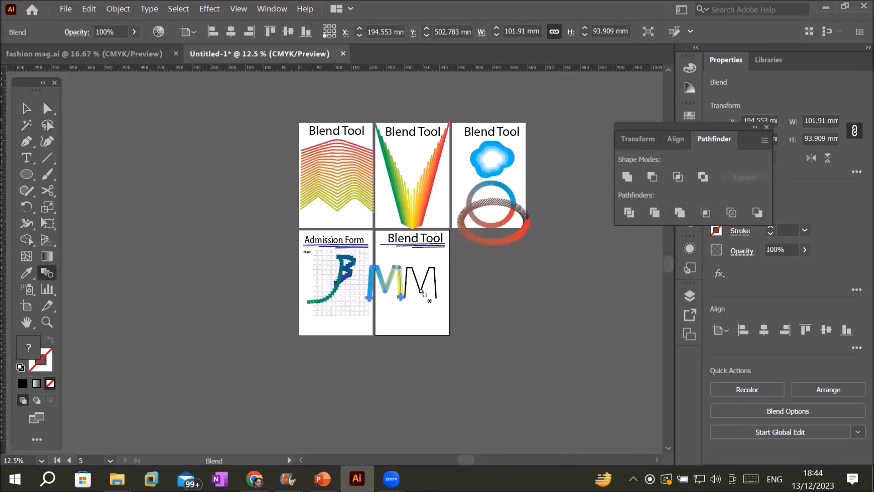
{"action": "scroll", "coordinate": [455, 120], "scroll_direction": "up", "scroll_amount": 1}
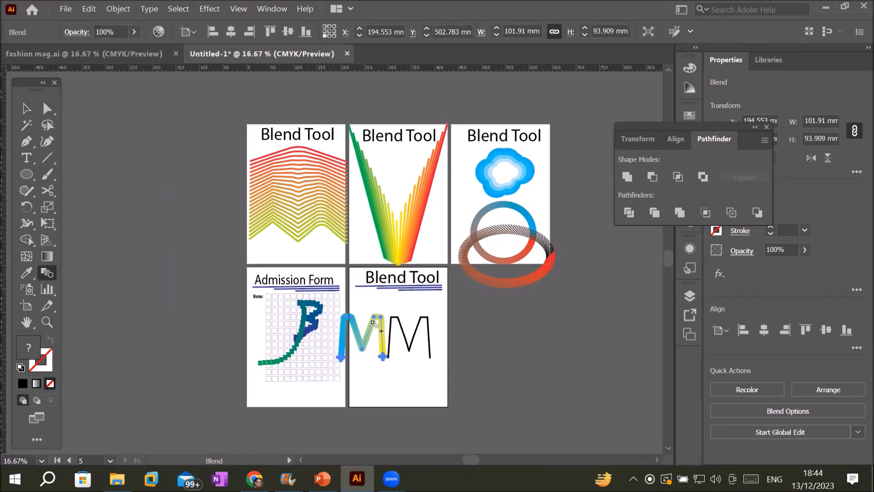
{"action": "scroll", "coordinate": [327, 355], "scroll_direction": "up", "scroll_amount": 3}
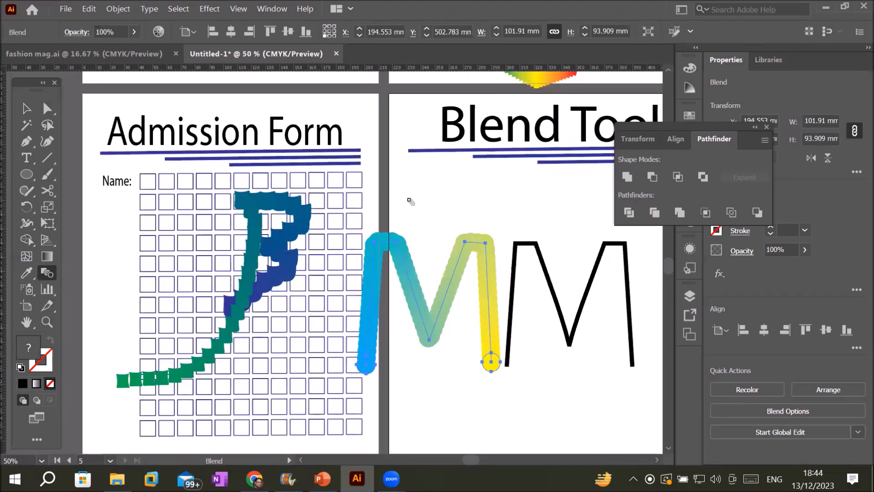
{"action": "left_click", "coordinate": [26, 108]}
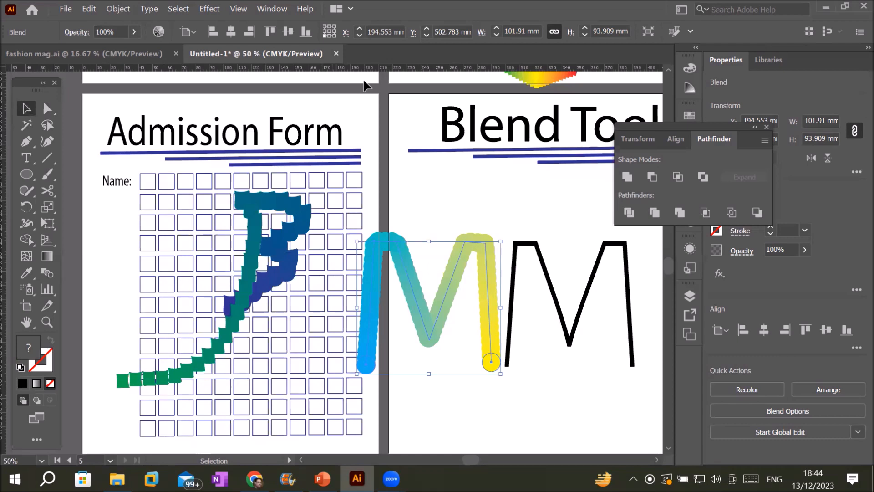
{"action": "key", "text": "alt+o"}
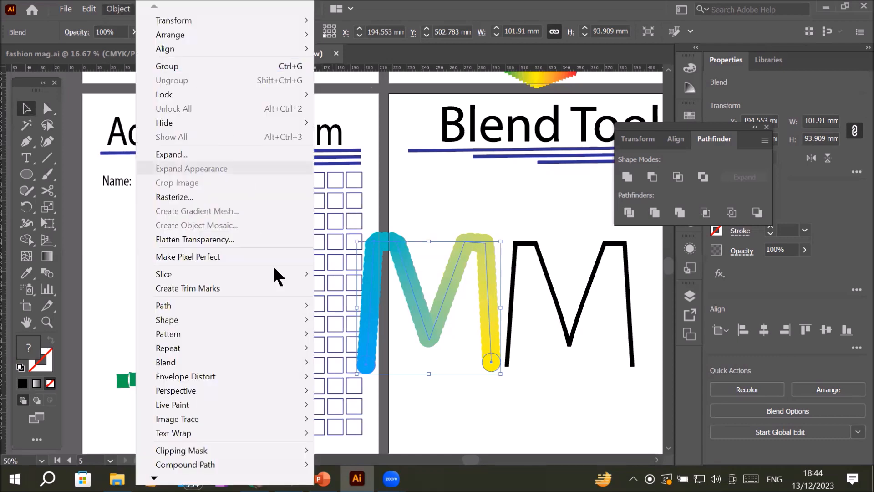
{"action": "mouse_move", "coordinate": [274, 356]}
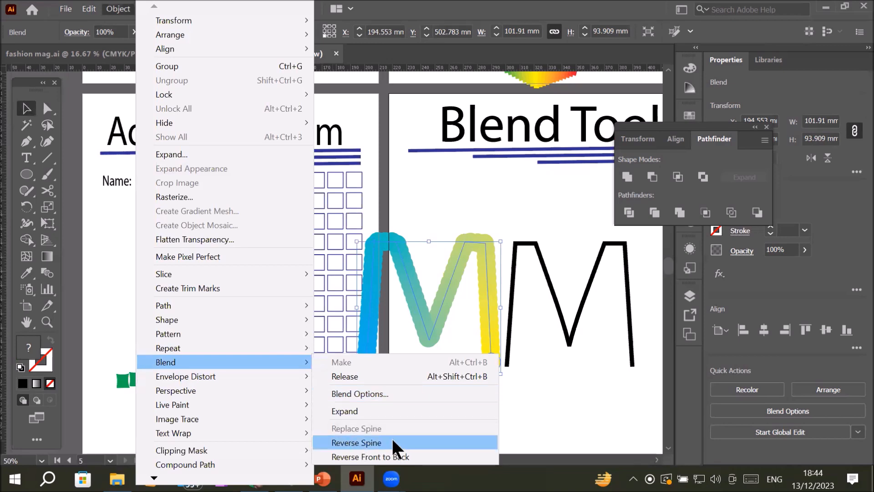
{"action": "left_click", "coordinate": [392, 440]}
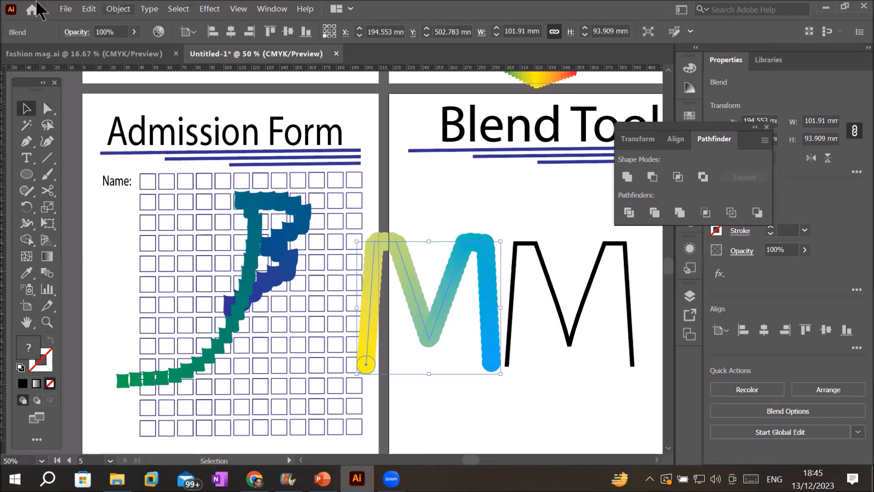
Expand the M blend into separate circle shapes and deselect it.
{"action": "key", "text": "alt+o"}
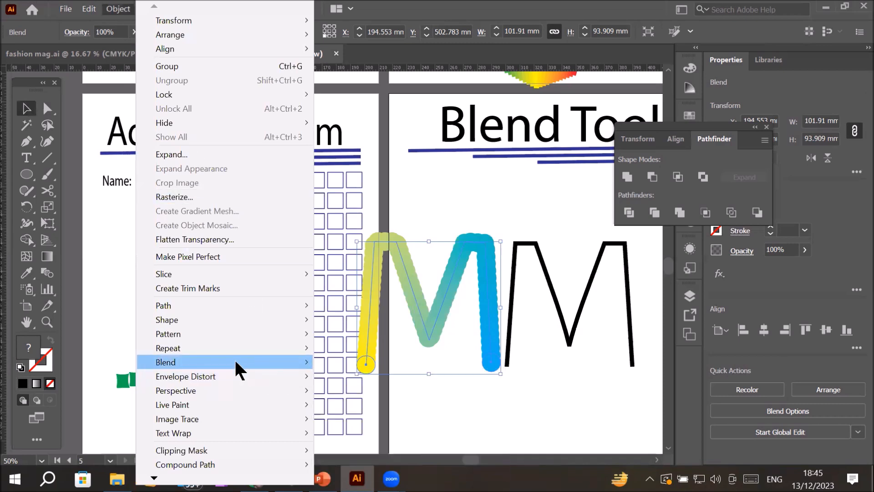
{"action": "mouse_move", "coordinate": [236, 367]}
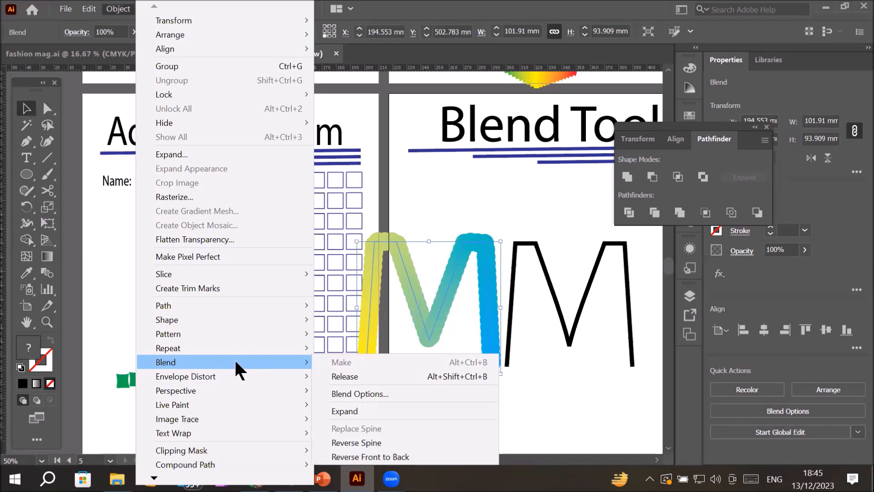
{"action": "left_click", "coordinate": [339, 412]}
{"action": "left_click", "coordinate": [464, 313]}
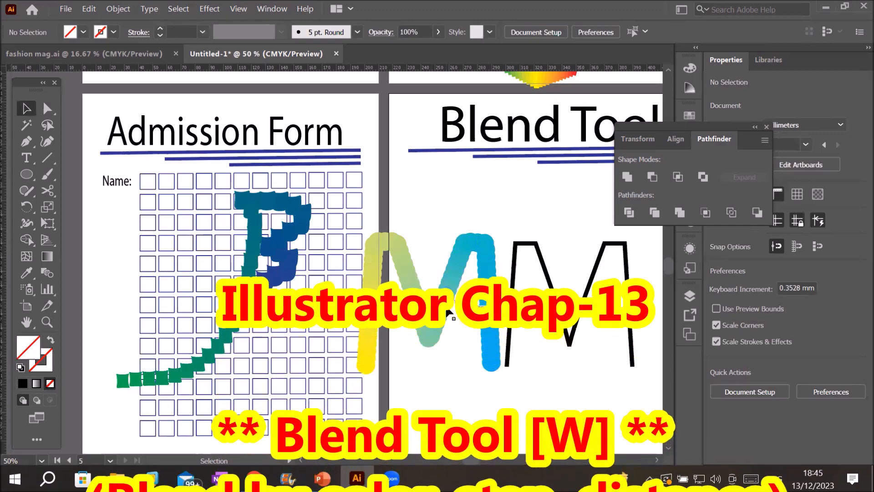
Move the expanded M group up and slightly right, deselect it, and inspect its overlapping circles up close.
{"action": "left_click_drag", "start_coordinate": [445, 305], "coordinate": [462, 236]}
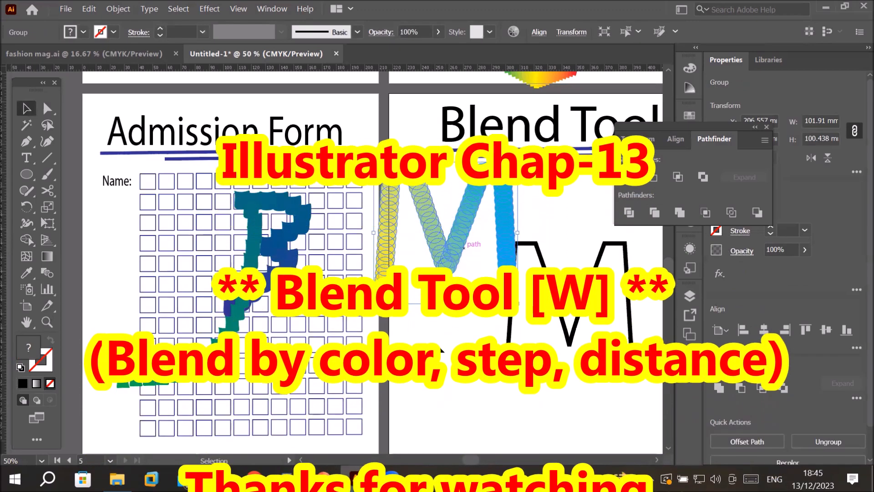
{"action": "scroll", "coordinate": [442, 222], "scroll_direction": "up", "scroll_amount": 4}
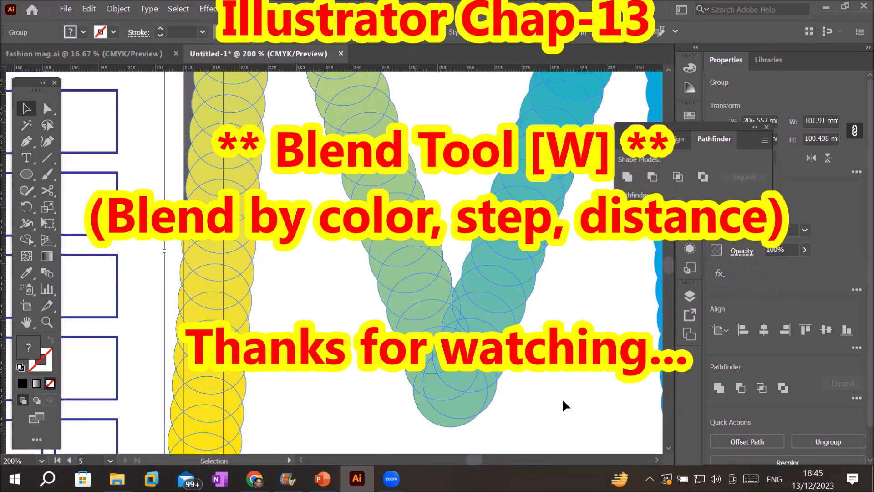
{"action": "left_click", "coordinate": [553, 411]}
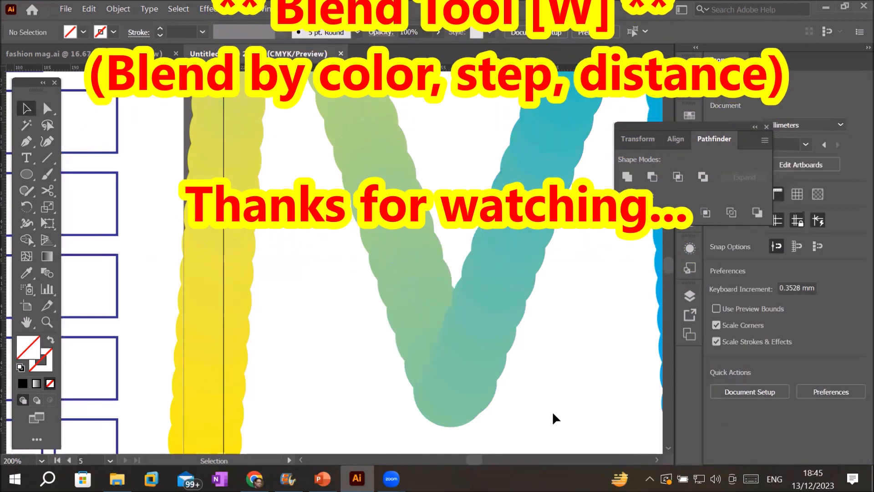
{"action": "scroll", "coordinate": [545, 409], "scroll_direction": "down", "scroll_amount": 3}
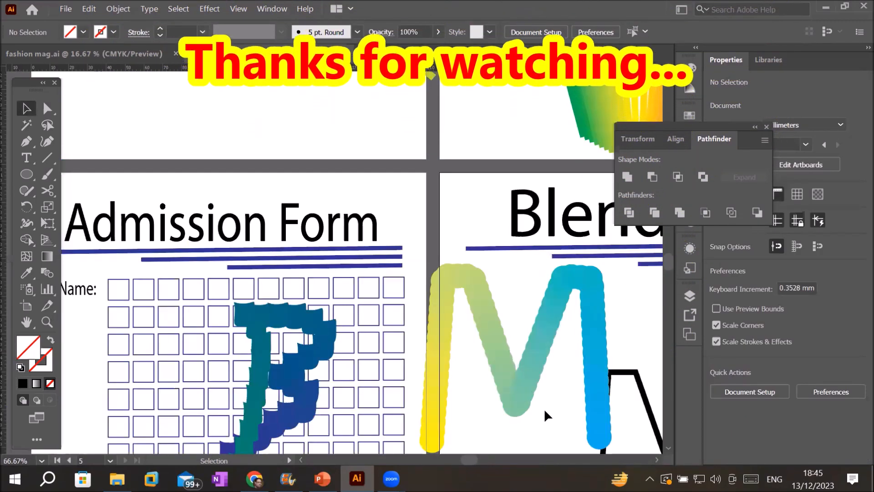